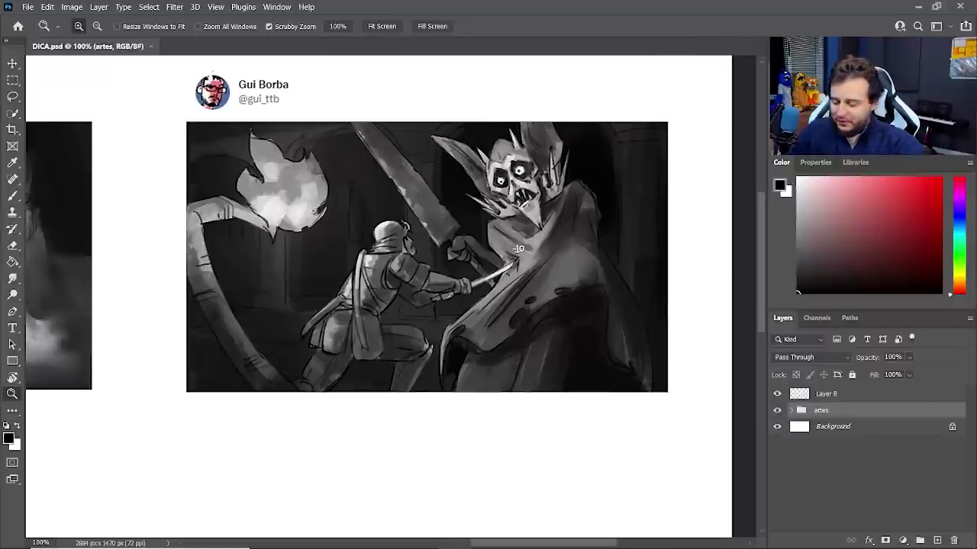
Examine the samurai and fire-breathing creature artwork up close.
{"action": "key", "text": "v"}
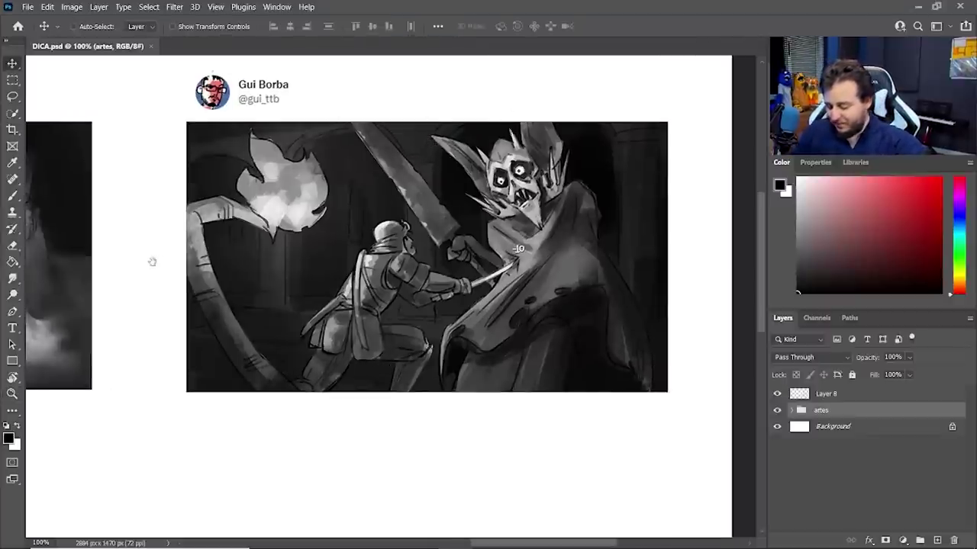
{"action": "left_click_drag", "start_coordinate": [150, 260], "coordinate": [480, 260]}
{"action": "left_click_drag", "start_coordinate": [344, 263], "coordinate": [389, 263]}
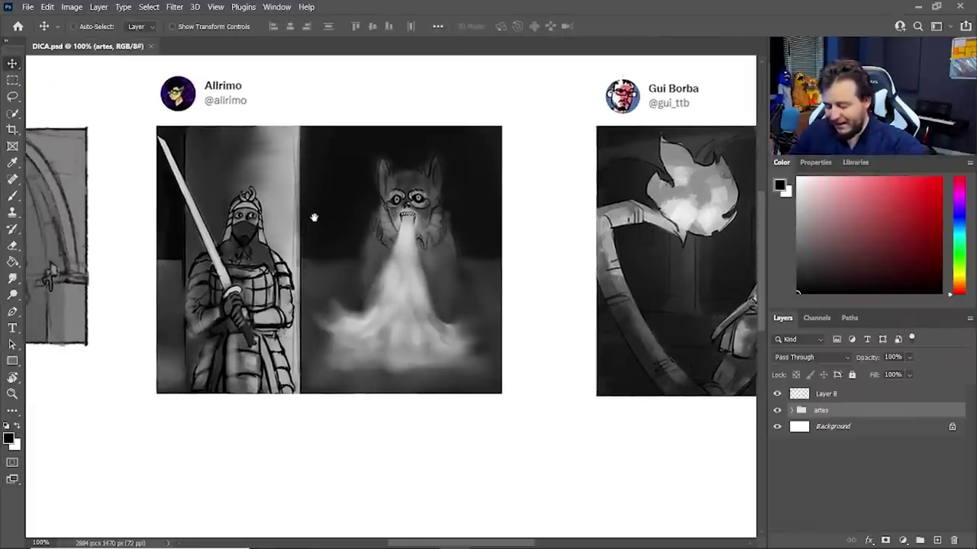
{"action": "key", "text": "z"}
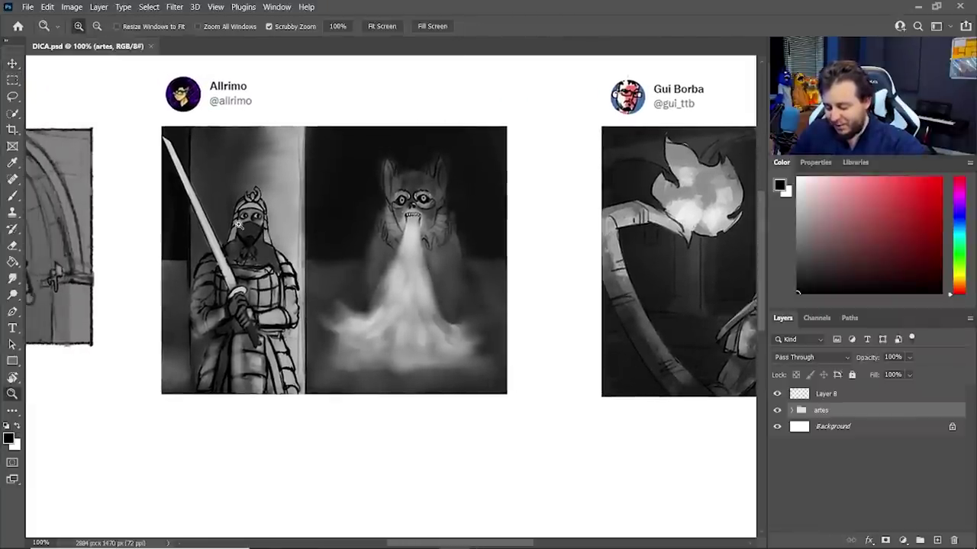
{"action": "left_click", "coordinate": [239, 219]}
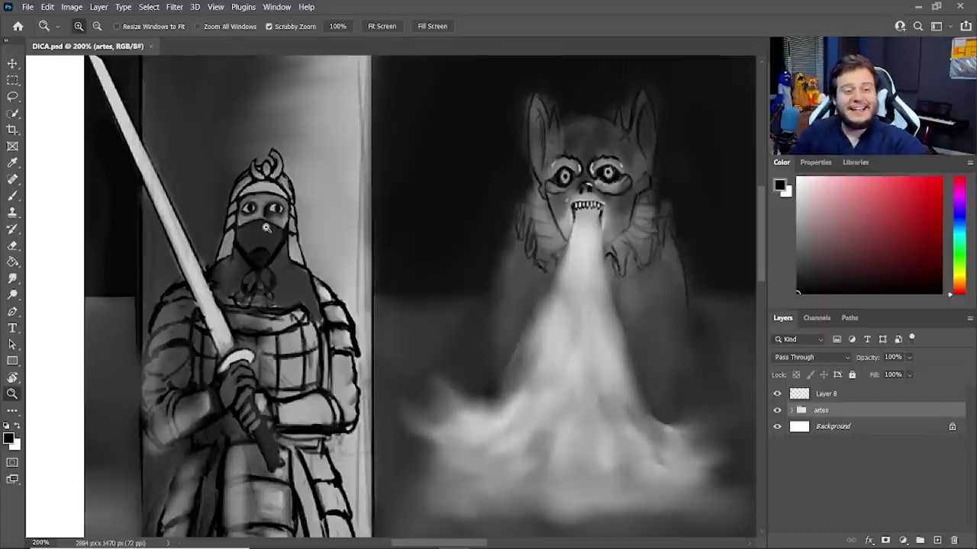
{"action": "left_click", "coordinate": [266, 227], "text": "alt"}
Examine the goblin and knight sketch and compare its composition with the neighbouring artworks.
{"action": "left_click_drag", "start_coordinate": [311, 256], "coordinate": [569, 285]}
{"action": "left_click_drag", "start_coordinate": [313, 273], "coordinate": [421, 259]}
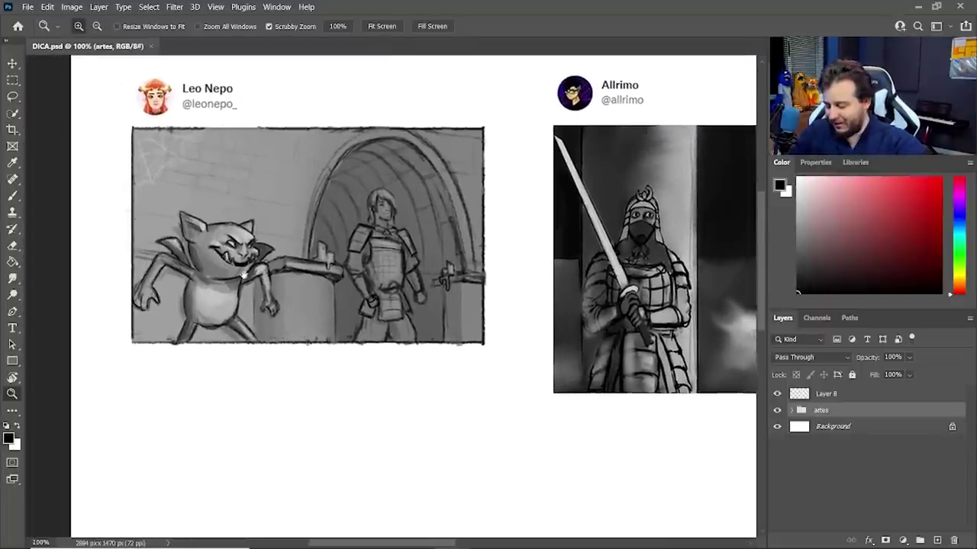
{"action": "mouse_move", "coordinate": [244, 275]}
{"action": "left_mouse_down"}
{"action": "mouse_move", "coordinate": [257, 272]}
{"action": "mouse_move", "coordinate": [233, 270]}
{"action": "left_mouse_up"}
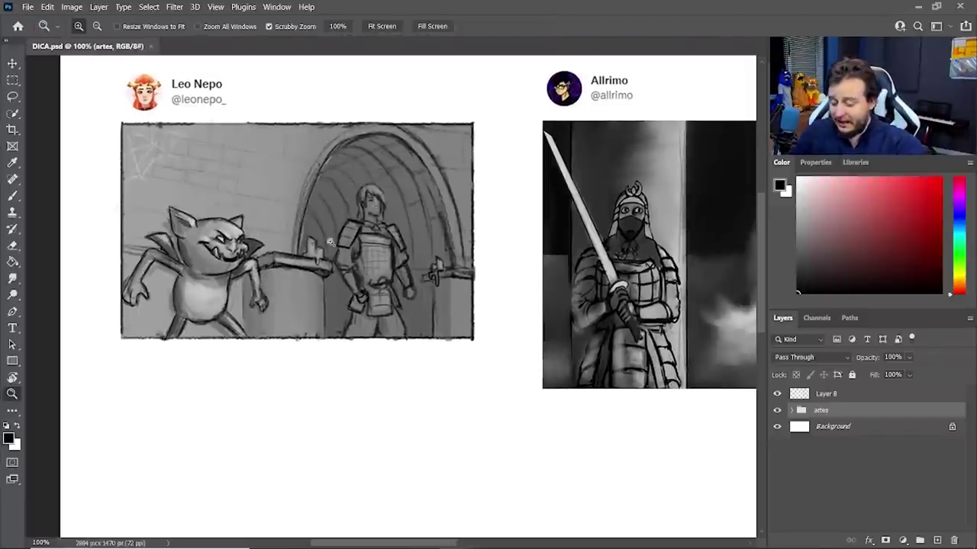
{"action": "left_click_drag", "start_coordinate": [344, 245], "coordinate": [127, 263]}
{"action": "left_click_drag", "start_coordinate": [537, 269], "coordinate": [315, 261]}
{"action": "left_click", "coordinate": [261, 263], "text": "alt"}
{"action": "left_click_drag", "start_coordinate": [203, 262], "coordinate": [321, 253]}
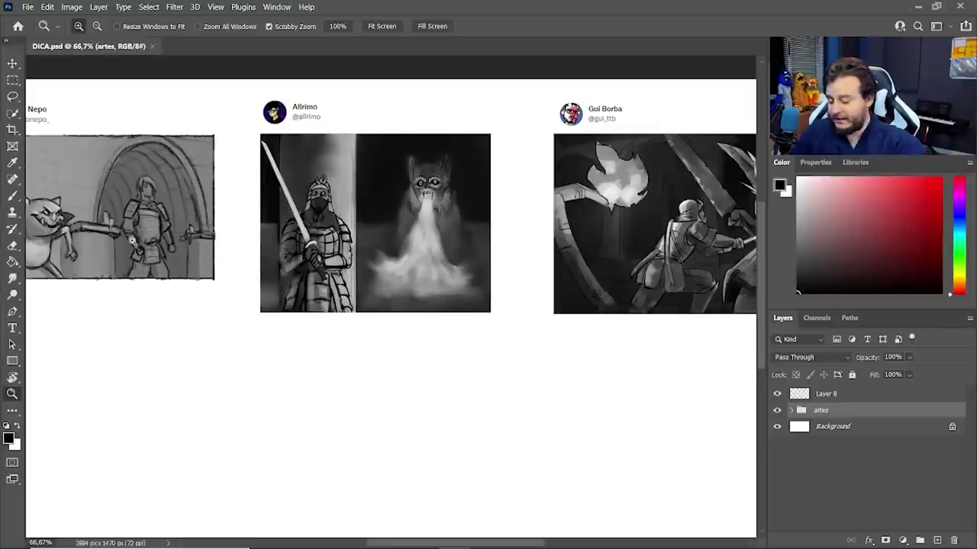
{"action": "left_click", "coordinate": [131, 240]}
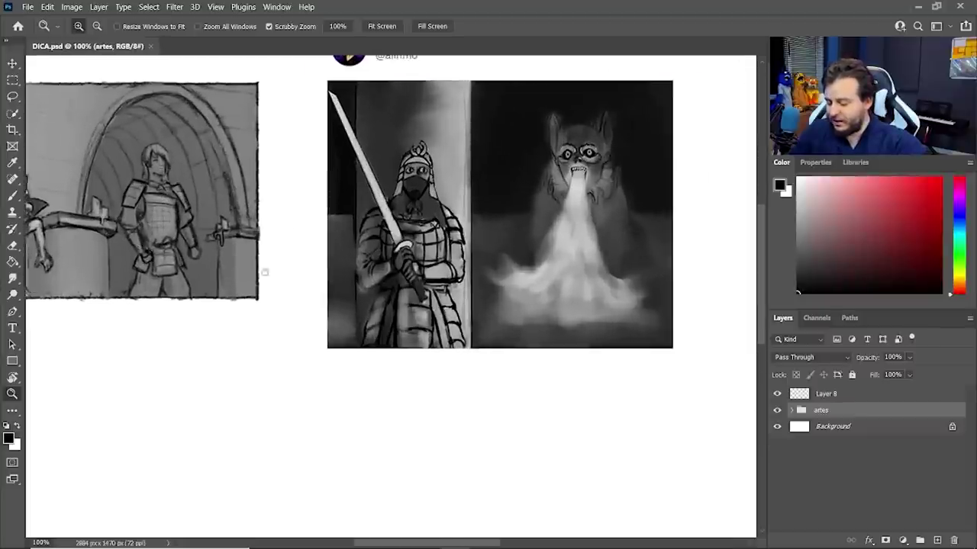
{"action": "mouse_move", "coordinate": [262, 273]}
{"action": "left_mouse_down"}
{"action": "mouse_move", "coordinate": [436, 279]}
{"action": "mouse_move", "coordinate": [395, 275]}
{"action": "mouse_move", "coordinate": [377, 234]}
{"action": "left_mouse_up"}
Fade the artes group to 59% opacity and ready a red brush on Layer 8.
{"action": "key", "text": "v"}
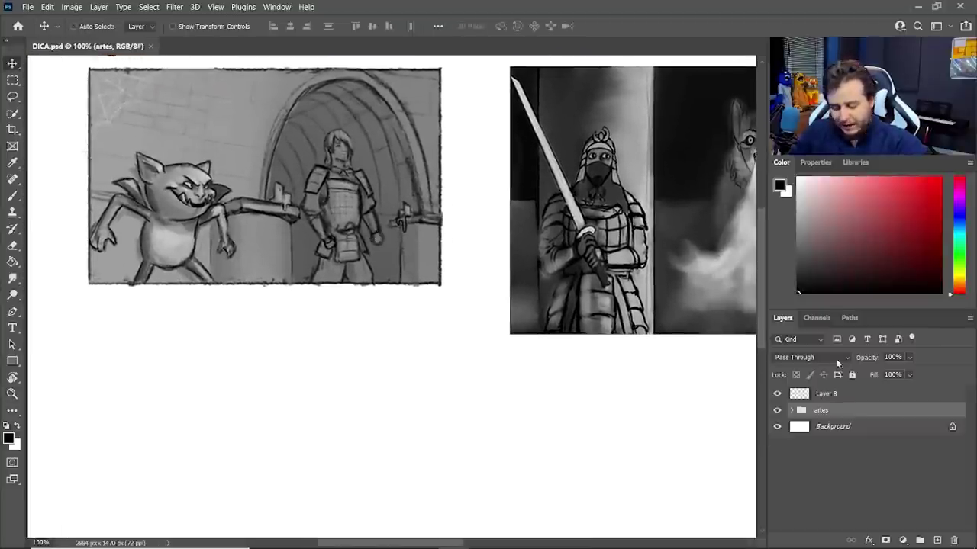
{"action": "left_click_drag", "start_coordinate": [906, 373], "coordinate": [898, 373]}
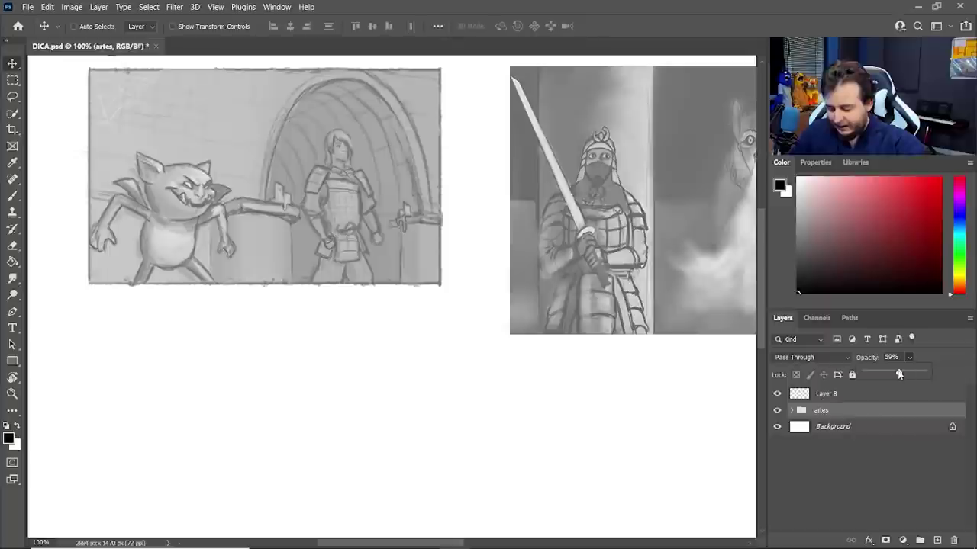
{"action": "left_click", "coordinate": [832, 397]}
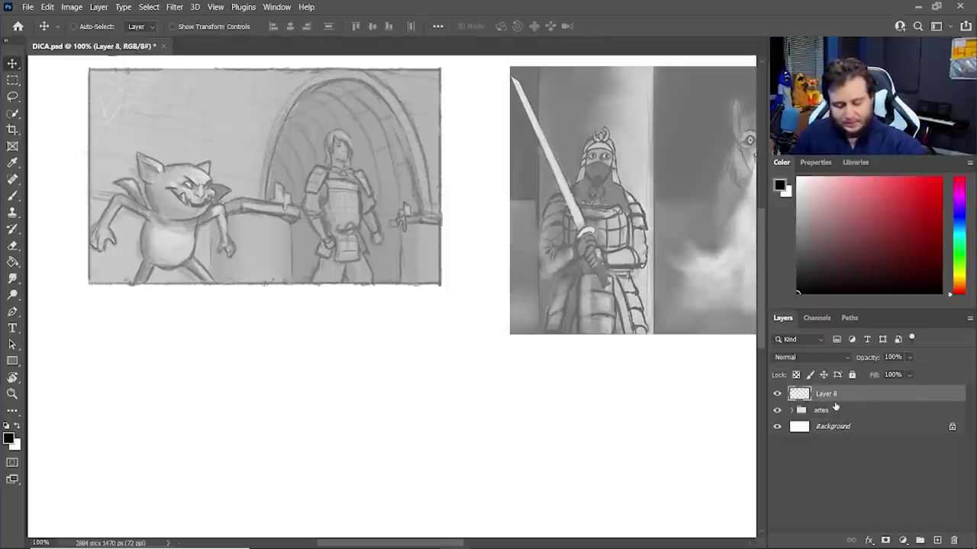
{"action": "left_click", "coordinate": [909, 178]}
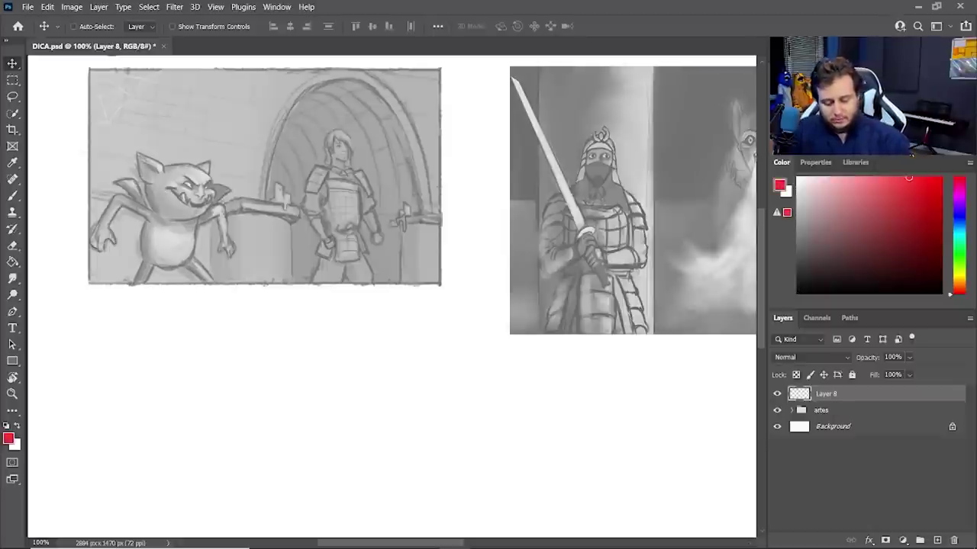
{"action": "key", "text": "b"}
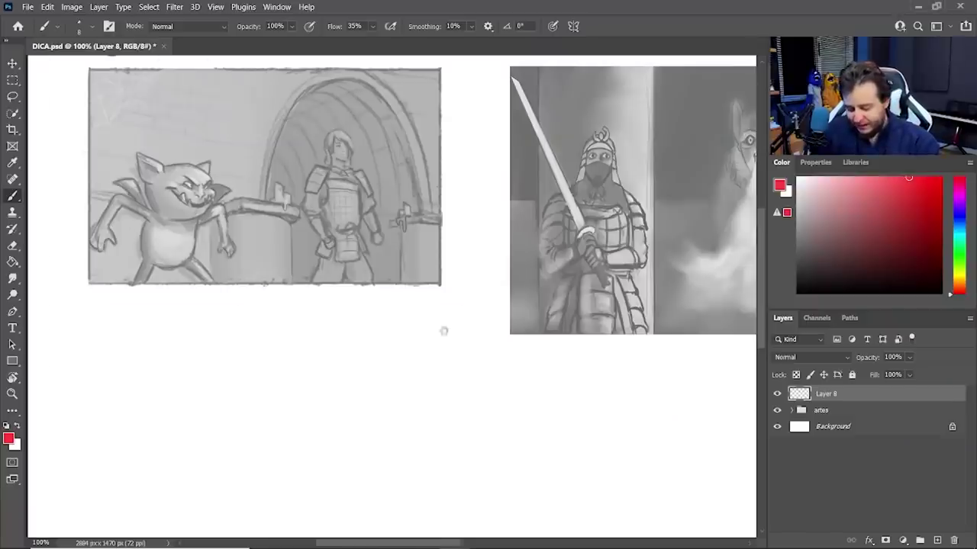
Outline the goblin in red and draw a curved arrow from it toward the knight.
{"action": "left_click_drag", "start_coordinate": [442, 329], "coordinate": [501, 372]}
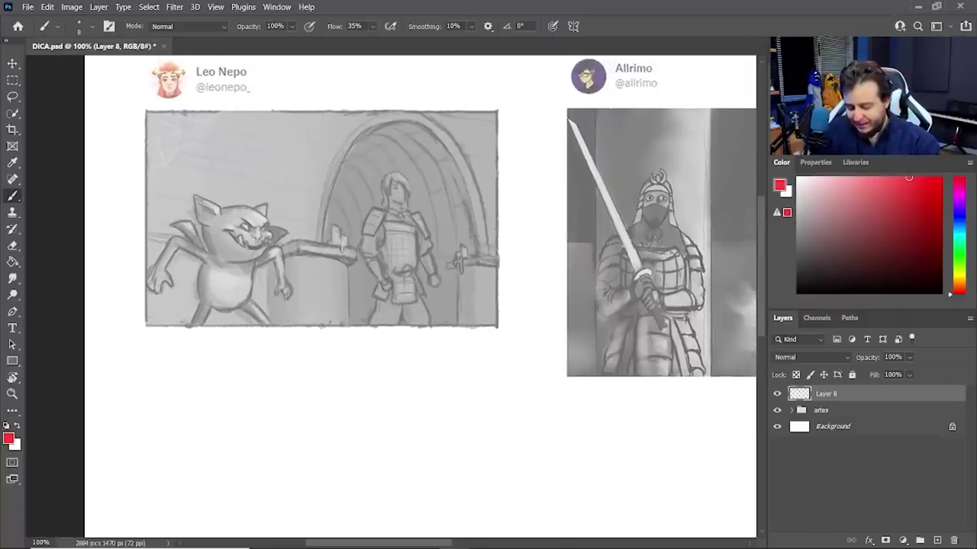
{"action": "mouse_move", "coordinate": [390, 316]}
{"action": "left_mouse_down"}
{"action": "mouse_move", "coordinate": [406, 322]}
{"action": "mouse_move", "coordinate": [430, 375]}
{"action": "left_mouse_up"}
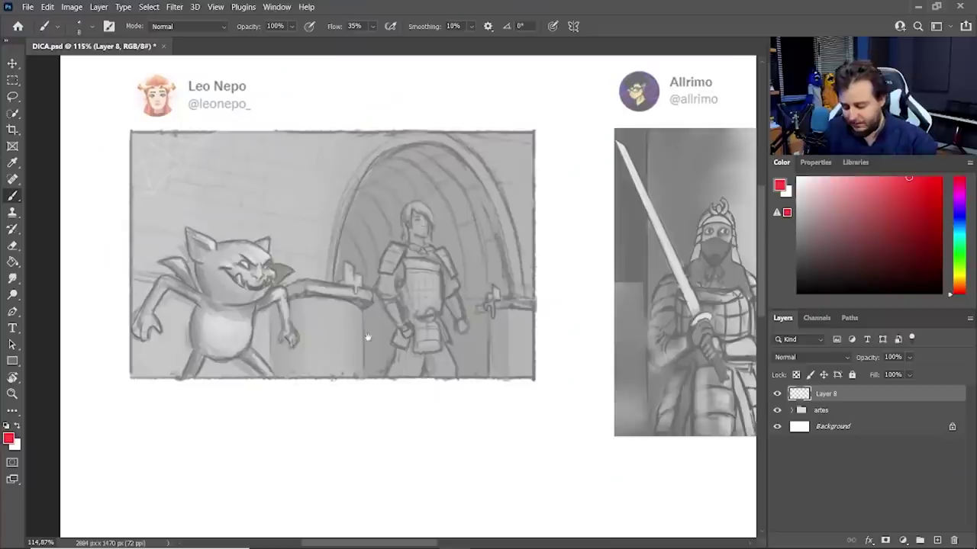
{"action": "mouse_move", "coordinate": [368, 337]}
{"action": "left_mouse_down"}
{"action": "mouse_move", "coordinate": [327, 395]}
{"action": "mouse_move", "coordinate": [377, 333]}
{"action": "left_mouse_up"}
{"action": "mouse_move", "coordinate": [151, 301]}
{"action": "left_mouse_down"}
{"action": "mouse_move", "coordinate": [184, 274]}
{"action": "mouse_move", "coordinate": [205, 278]}
{"action": "mouse_move", "coordinate": [194, 227]}
{"action": "mouse_move", "coordinate": [225, 240]}
{"action": "mouse_move", "coordinate": [281, 232]}
{"action": "mouse_move", "coordinate": [284, 254]}
{"action": "mouse_move", "coordinate": [304, 270]}
{"action": "mouse_move", "coordinate": [309, 338]}
{"action": "mouse_move", "coordinate": [290, 337]}
{"action": "mouse_move", "coordinate": [289, 378]}
{"action": "left_mouse_up"}
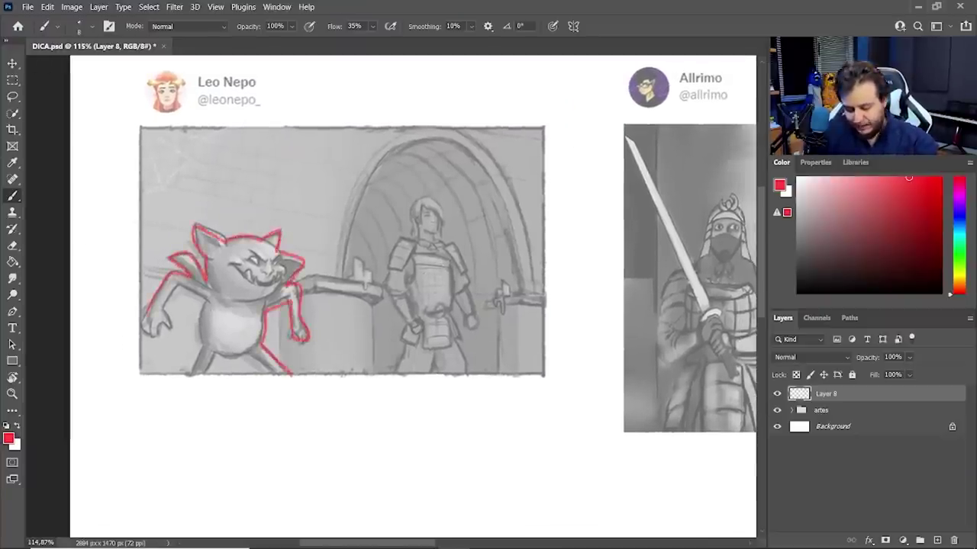
{"action": "mouse_move", "coordinate": [285, 226]}
{"action": "left_mouse_down"}
{"action": "mouse_move", "coordinate": [351, 205]}
{"action": "mouse_move", "coordinate": [382, 220]}
{"action": "mouse_move", "coordinate": [403, 315]}
{"action": "left_mouse_up"}
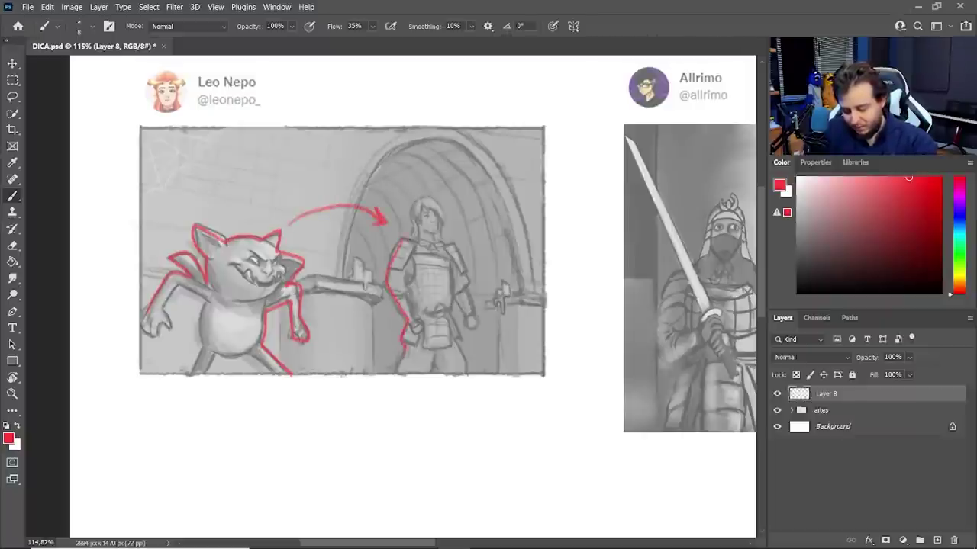
Complete the knight's red outline and mark flames on the two candles beside him.
{"action": "left_click_drag", "start_coordinate": [456, 337], "coordinate": [465, 372]}
{"action": "mouse_move", "coordinate": [452, 305]}
{"action": "left_mouse_down"}
{"action": "mouse_move", "coordinate": [471, 332]}
{"action": "mouse_move", "coordinate": [466, 261]}
{"action": "mouse_move", "coordinate": [418, 217]}
{"action": "left_mouse_up"}
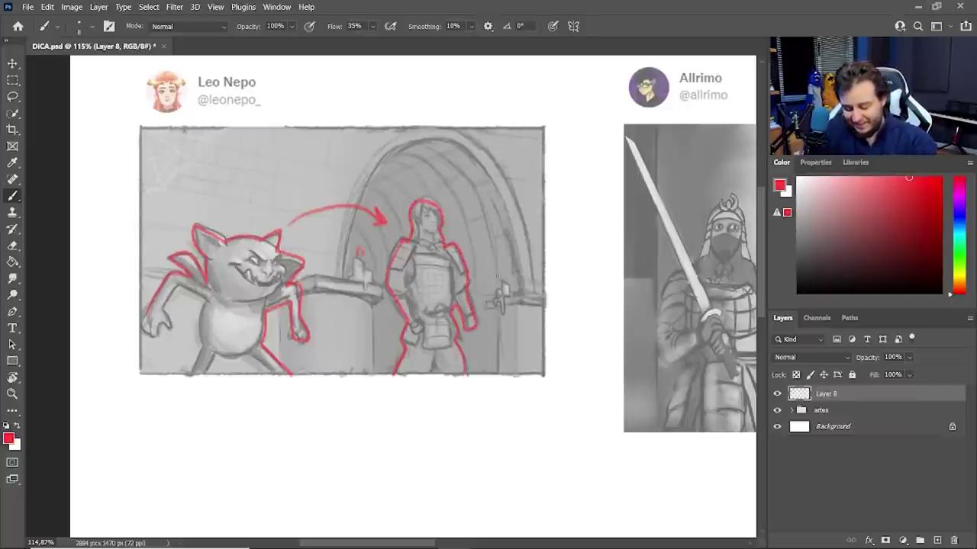
{"action": "left_click_drag", "start_coordinate": [502, 280], "coordinate": [503, 272]}
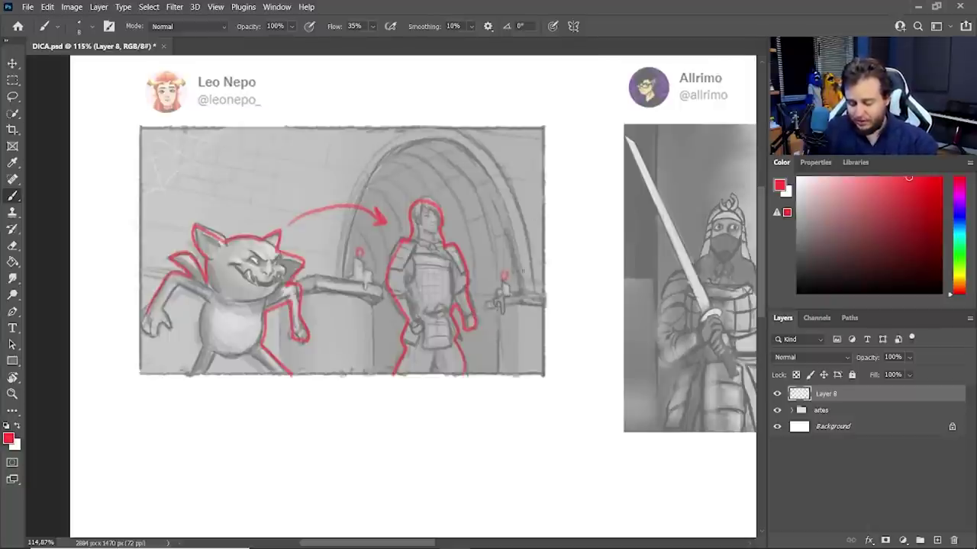
Rework the red strokes at the goblin's collar and erase the flame from the candle nearest the goblin.
{"action": "key", "text": "e"}
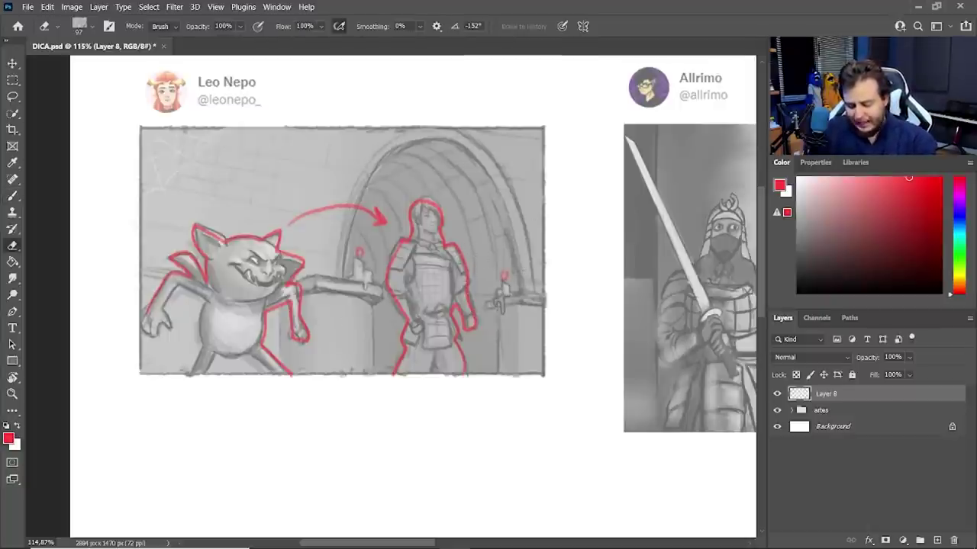
{"action": "key", "text": "b"}
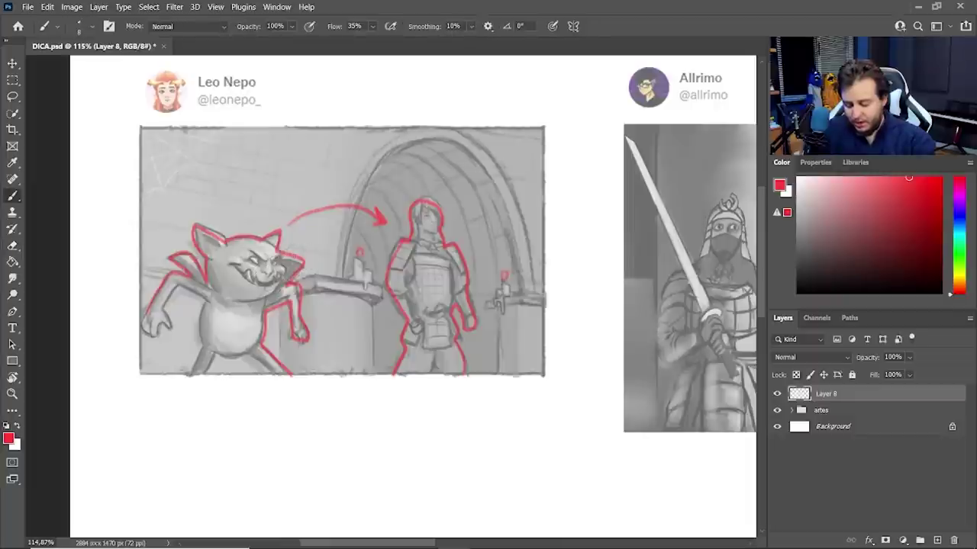
{"action": "mouse_move", "coordinate": [294, 252]}
{"action": "left_mouse_down"}
{"action": "mouse_move", "coordinate": [365, 235]}
{"action": "mouse_move", "coordinate": [315, 284]}
{"action": "left_mouse_up"}
{"action": "mouse_move", "coordinate": [324, 270]}
{"action": "left_mouse_down"}
{"action": "mouse_move", "coordinate": [331, 282]}
{"action": "mouse_move", "coordinate": [347, 248]}
{"action": "mouse_move", "coordinate": [290, 248]}
{"action": "left_mouse_up"}
{"action": "key", "text": "e"}
{"action": "key", "text": "b"}
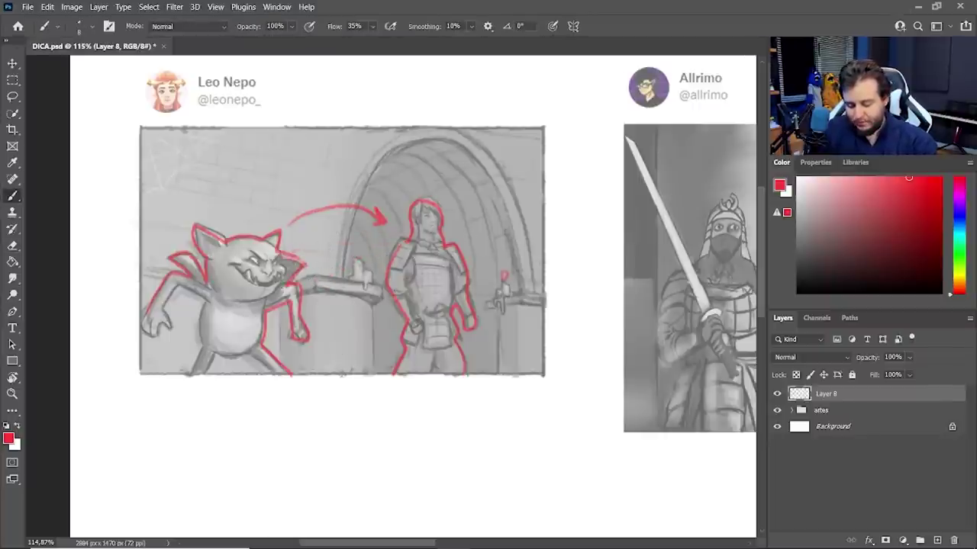
{"action": "left_click_drag", "start_coordinate": [305, 289], "coordinate": [385, 289]}
{"action": "mouse_move", "coordinate": [366, 278]}
{"action": "left_mouse_down"}
{"action": "mouse_move", "coordinate": [379, 293]}
{"action": "mouse_move", "coordinate": [360, 305]}
{"action": "mouse_move", "coordinate": [388, 290]}
{"action": "mouse_move", "coordinate": [374, 306]}
{"action": "mouse_move", "coordinate": [398, 298]}
{"action": "mouse_move", "coordinate": [383, 376]}
{"action": "left_mouse_up"}
{"action": "key", "text": "ctrl+z"}
{"action": "key", "text": "ctrl+z"}
{"action": "key", "text": "ctrl+z"}
{"action": "mouse_move", "coordinate": [383, 169]}
{"action": "left_mouse_down"}
{"action": "mouse_move", "coordinate": [351, 279]}
{"action": "mouse_move", "coordinate": [404, 294]}
{"action": "left_mouse_up"}
{"action": "key", "text": "ctrl+z"}
{"action": "key", "text": "ctrl+z"}
{"action": "key", "text": "ctrl+z"}
{"action": "key", "text": "ctrl+z"}
Sketch the ledge's end and support in red overlapping the knight, and erase that sketch.
{"action": "mouse_move", "coordinate": [371, 297]}
{"action": "left_mouse_down"}
{"action": "mouse_move", "coordinate": [406, 318]}
{"action": "mouse_move", "coordinate": [397, 317]}
{"action": "left_mouse_up"}
{"action": "left_click_drag", "start_coordinate": [389, 313], "coordinate": [389, 365]}
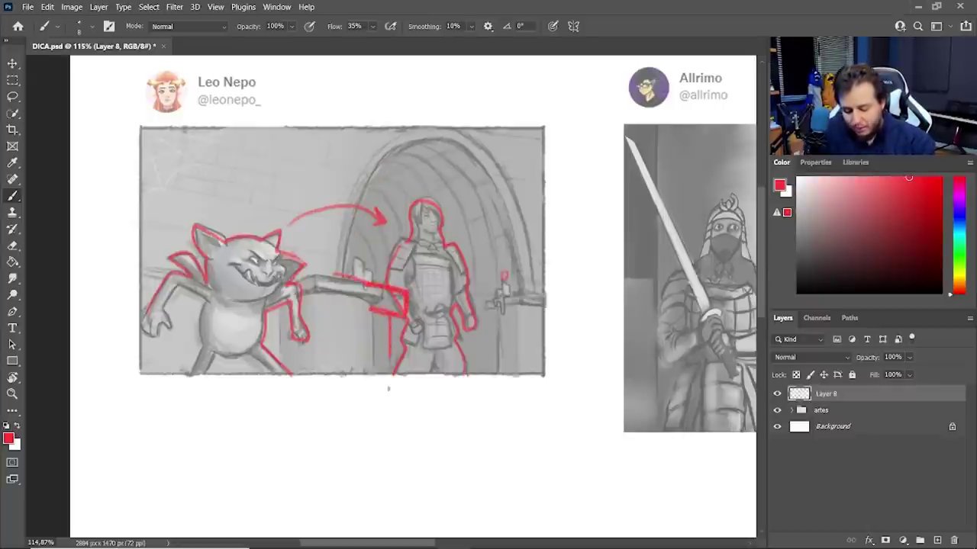
{"action": "key", "text": "e"}
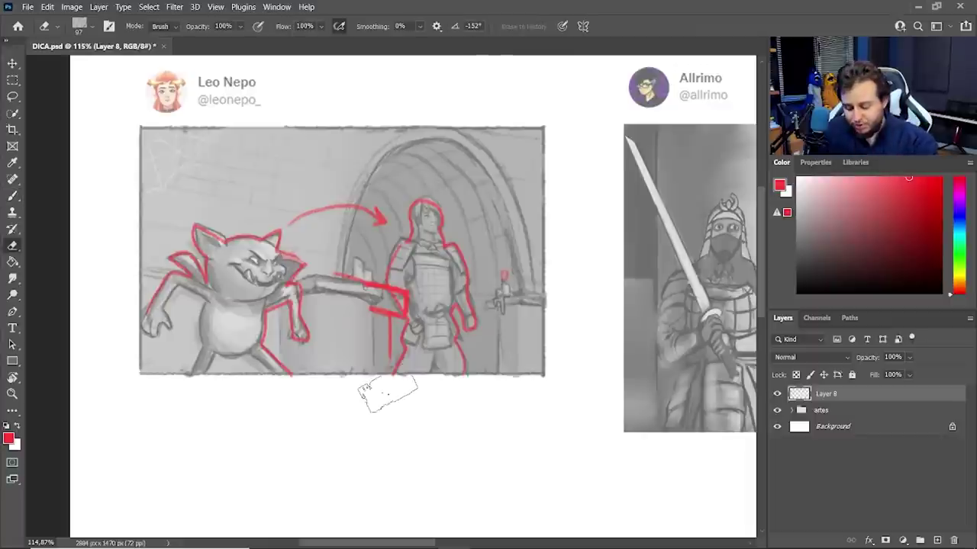
{"action": "left_click_drag", "start_coordinate": [381, 290], "coordinate": [366, 309]}
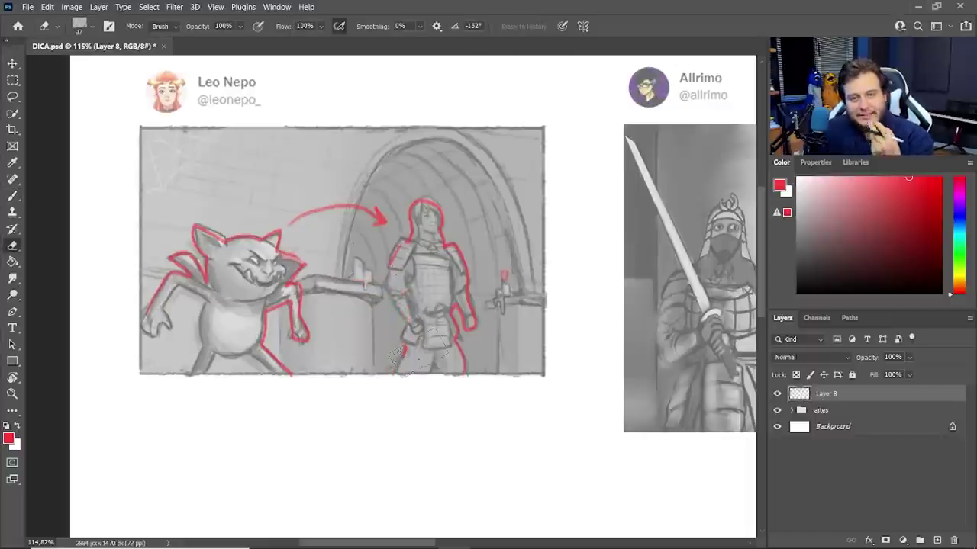
Draw a red circle, square and triangle overlapping in a receding row below the goblin sketch.
{"action": "mouse_move", "coordinate": [417, 353]}
{"action": "left_mouse_down"}
{"action": "mouse_move", "coordinate": [442, 191]}
{"action": "mouse_move", "coordinate": [433, 166]}
{"action": "left_mouse_up"}
{"action": "key", "text": "b"}
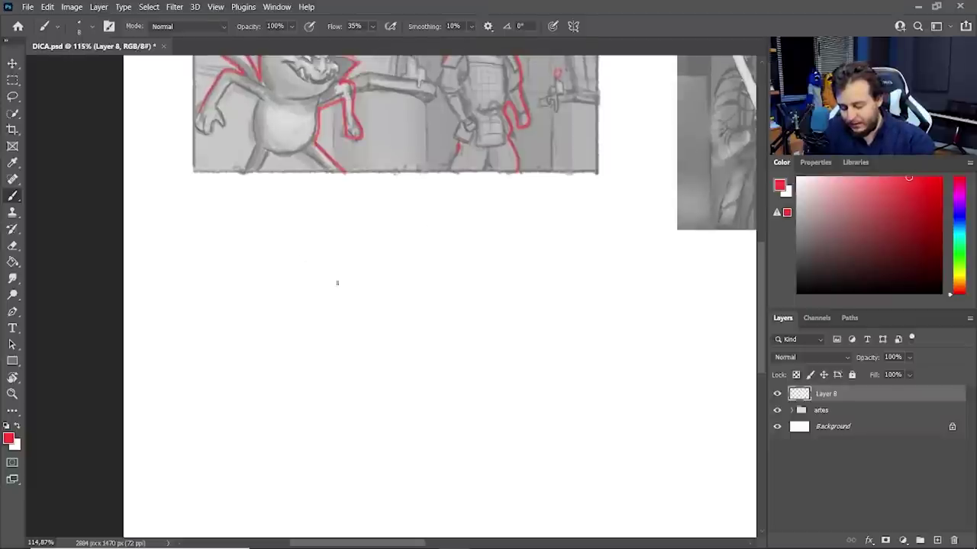
{"action": "mouse_move", "coordinate": [340, 274]}
{"action": "left_mouse_down"}
{"action": "mouse_move", "coordinate": [285, 303]}
{"action": "mouse_move", "coordinate": [405, 247]}
{"action": "mouse_move", "coordinate": [371, 309]}
{"action": "left_mouse_up"}
{"action": "mouse_move", "coordinate": [406, 265]}
{"action": "left_mouse_down"}
{"action": "mouse_move", "coordinate": [433, 282]}
{"action": "mouse_move", "coordinate": [408, 289]}
{"action": "left_mouse_up"}
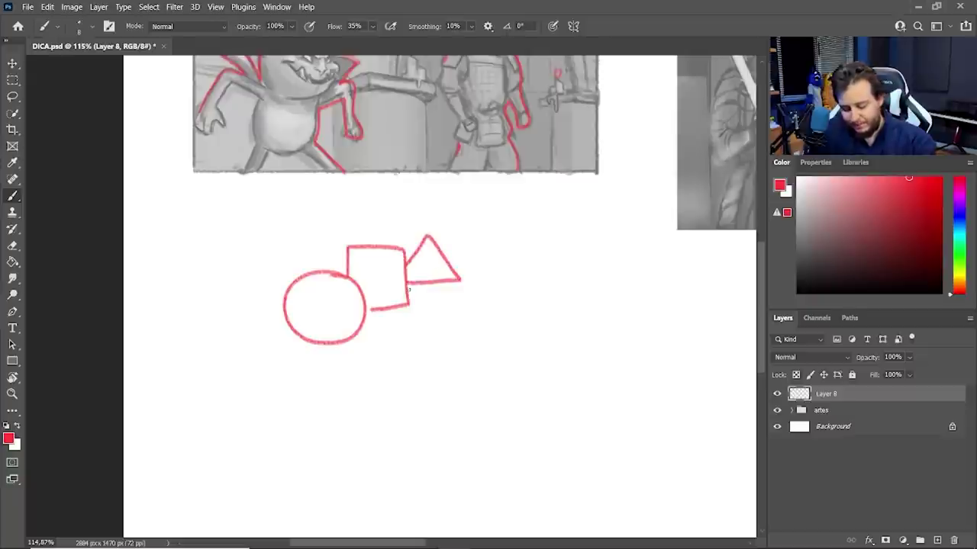
Number the circle 1, the square 2 and the triangle 3 by hand in red.
{"action": "left_click_drag", "start_coordinate": [319, 302], "coordinate": [324, 312]}
{"action": "left_click_drag", "start_coordinate": [312, 316], "coordinate": [336, 313]}
{"action": "left_click_drag", "start_coordinate": [374, 271], "coordinate": [388, 284]}
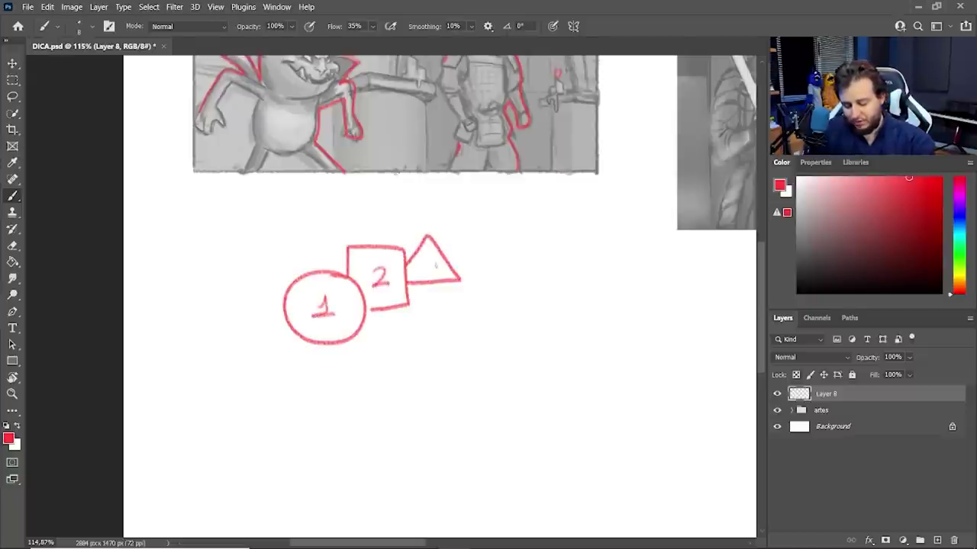
{"action": "left_click_drag", "start_coordinate": [421, 257], "coordinate": [424, 275]}
Draw a second row with a separate circle, square and triangle, and add diagonal guide lines beneath both rows.
{"action": "mouse_move", "coordinate": [336, 364]}
{"action": "left_mouse_down"}
{"action": "mouse_move", "coordinate": [347, 382]}
{"action": "mouse_move", "coordinate": [339, 363]}
{"action": "mouse_move", "coordinate": [418, 352]}
{"action": "mouse_move", "coordinate": [370, 351]}
{"action": "left_mouse_up"}
{"action": "mouse_move", "coordinate": [433, 382]}
{"action": "left_mouse_down"}
{"action": "mouse_move", "coordinate": [461, 358]}
{"action": "mouse_move", "coordinate": [432, 380]}
{"action": "left_mouse_up"}
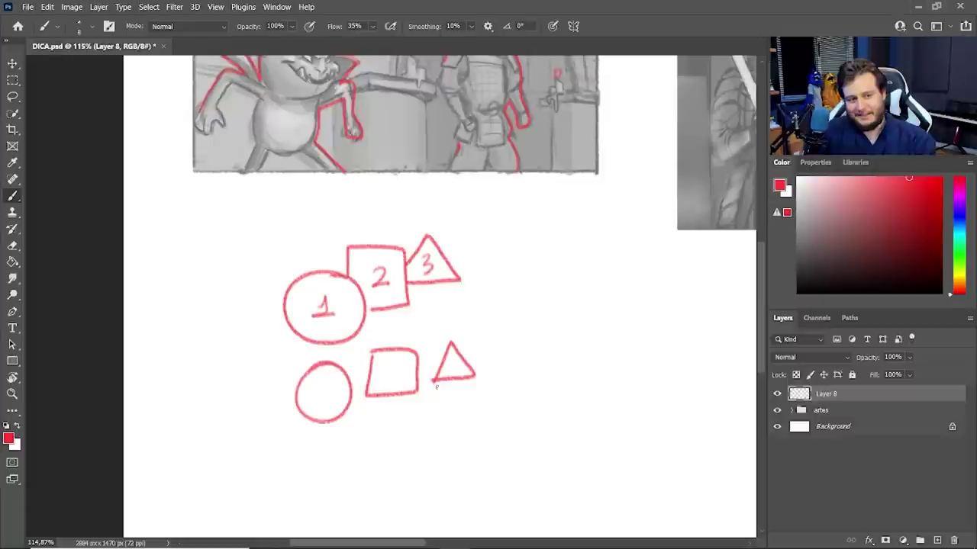
{"action": "left_click_drag", "start_coordinate": [326, 430], "coordinate": [488, 370]}
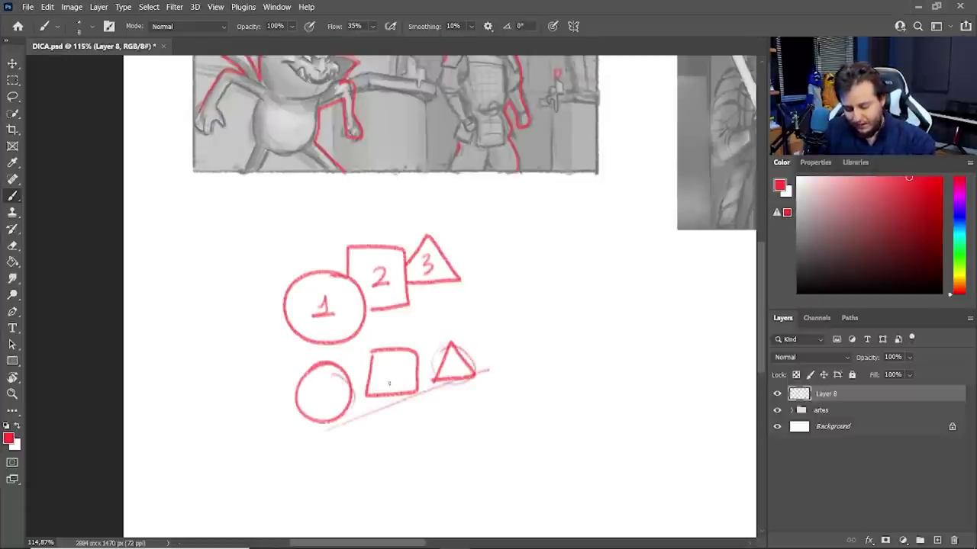
{"action": "left_click_drag", "start_coordinate": [328, 429], "coordinate": [483, 372]}
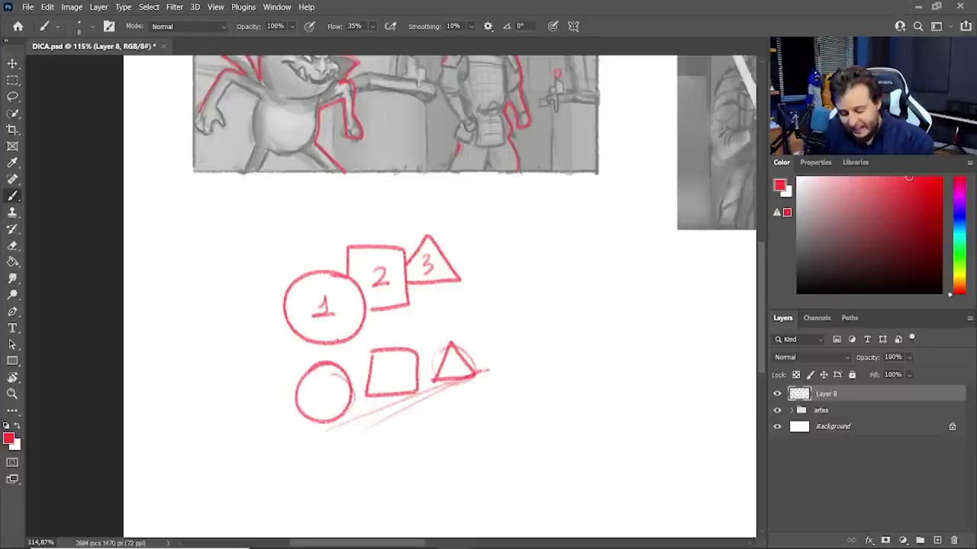
{"action": "mouse_move", "coordinate": [365, 324]}
{"action": "left_mouse_down"}
{"action": "mouse_move", "coordinate": [473, 269]}
{"action": "mouse_move", "coordinate": [471, 279]}
{"action": "left_mouse_up"}
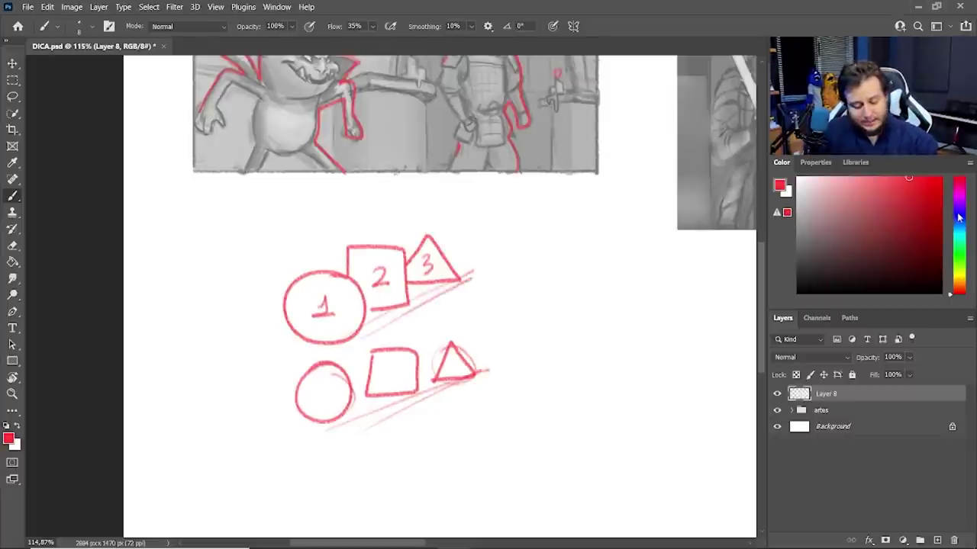
Trace the edges where the numbered shapes overlap with thick blue strokes.
{"action": "left_click", "coordinate": [959, 216]}
{"action": "left_click", "coordinate": [911, 177]}
{"action": "mouse_move", "coordinate": [334, 273]}
{"action": "left_mouse_down"}
{"action": "mouse_move", "coordinate": [359, 294]}
{"action": "mouse_move", "coordinate": [365, 323]}
{"action": "mouse_move", "coordinate": [363, 293]}
{"action": "left_mouse_up"}
{"action": "mouse_move", "coordinate": [406, 251]}
{"action": "left_mouse_down"}
{"action": "mouse_move", "coordinate": [379, 308]}
{"action": "mouse_move", "coordinate": [386, 249]}
{"action": "mouse_move", "coordinate": [416, 257]}
{"action": "mouse_move", "coordinate": [409, 303]}
{"action": "left_mouse_up"}
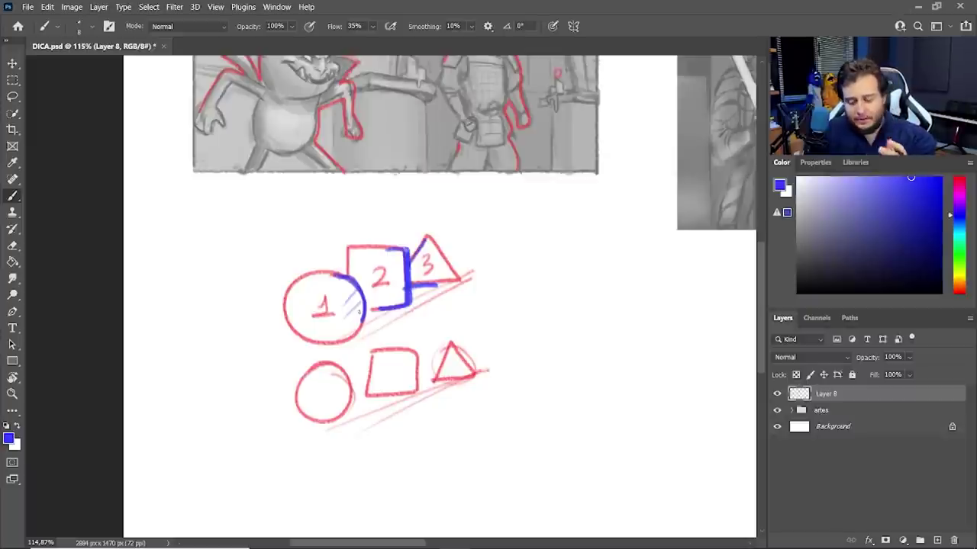
Handwrite "tangentes" in quotation marks in blue above the numbered shapes.
{"action": "mouse_move", "coordinate": [291, 195]}
{"action": "left_mouse_down"}
{"action": "mouse_move", "coordinate": [331, 200]}
{"action": "mouse_move", "coordinate": [370, 223]}
{"action": "mouse_move", "coordinate": [397, 203]}
{"action": "mouse_move", "coordinate": [408, 214]}
{"action": "mouse_move", "coordinate": [432, 206]}
{"action": "left_mouse_up"}
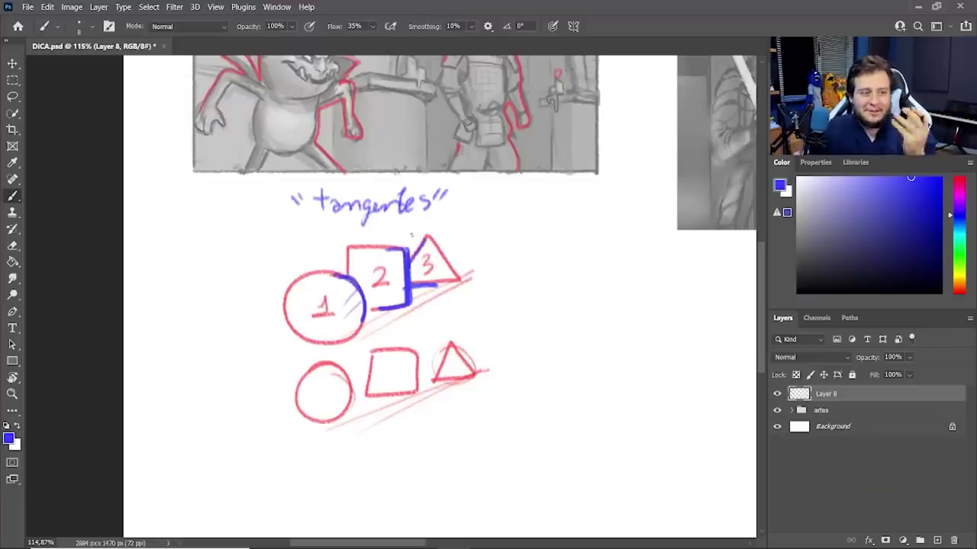
{"action": "scroll", "coordinate": [438, 392], "scroll_direction": "down", "scroll_amount": 2}
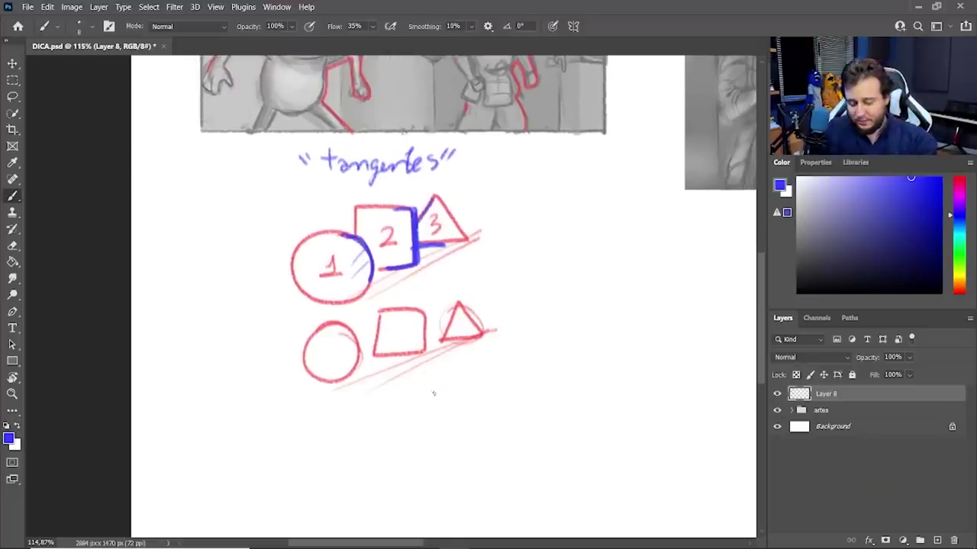
Draw a blue guide line beneath the second row and add a third blue row with a circle, square and triangle just touching.
{"action": "scroll", "coordinate": [435, 347], "scroll_direction": "down", "scroll_amount": 2}
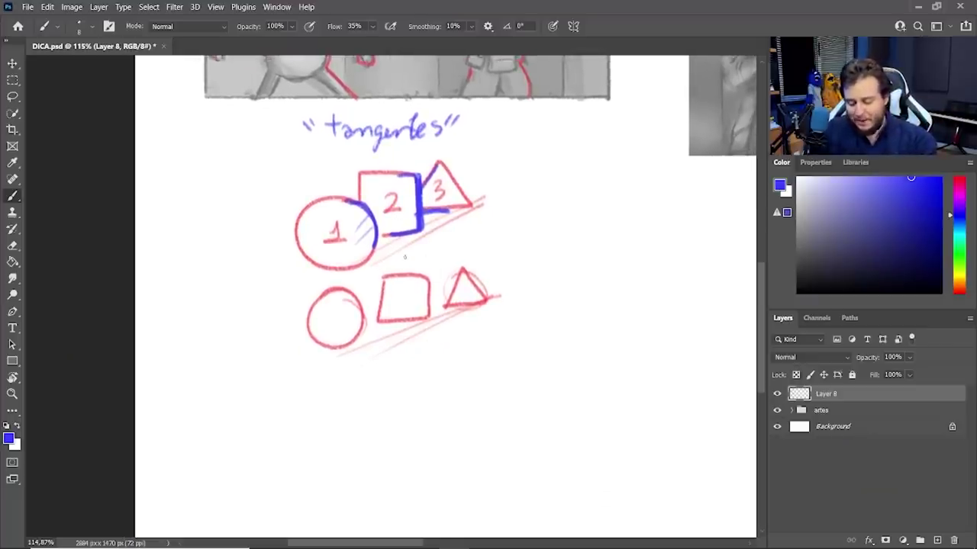
{"action": "left_click_drag", "start_coordinate": [358, 204], "coordinate": [377, 263]}
{"action": "key", "text": "ctrl+z"}
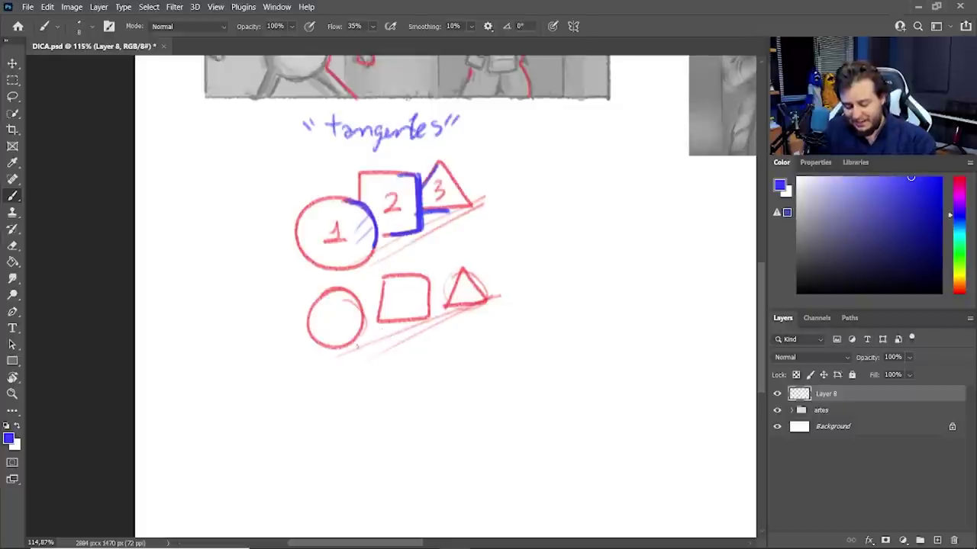
{"action": "left_click_drag", "start_coordinate": [356, 346], "coordinate": [499, 300]}
{"action": "scroll", "coordinate": [403, 405], "scroll_direction": "down", "scroll_amount": 2}
{"action": "mouse_move", "coordinate": [375, 338]}
{"action": "left_mouse_down"}
{"action": "mouse_move", "coordinate": [362, 390]}
{"action": "mouse_move", "coordinate": [375, 335]}
{"action": "mouse_move", "coordinate": [407, 323]}
{"action": "mouse_move", "coordinate": [444, 370]}
{"action": "mouse_move", "coordinate": [391, 365]}
{"action": "left_mouse_up"}
{"action": "mouse_move", "coordinate": [445, 348]}
{"action": "left_mouse_down"}
{"action": "mouse_move", "coordinate": [493, 346]}
{"action": "mouse_move", "coordinate": [445, 345]}
{"action": "left_mouse_up"}
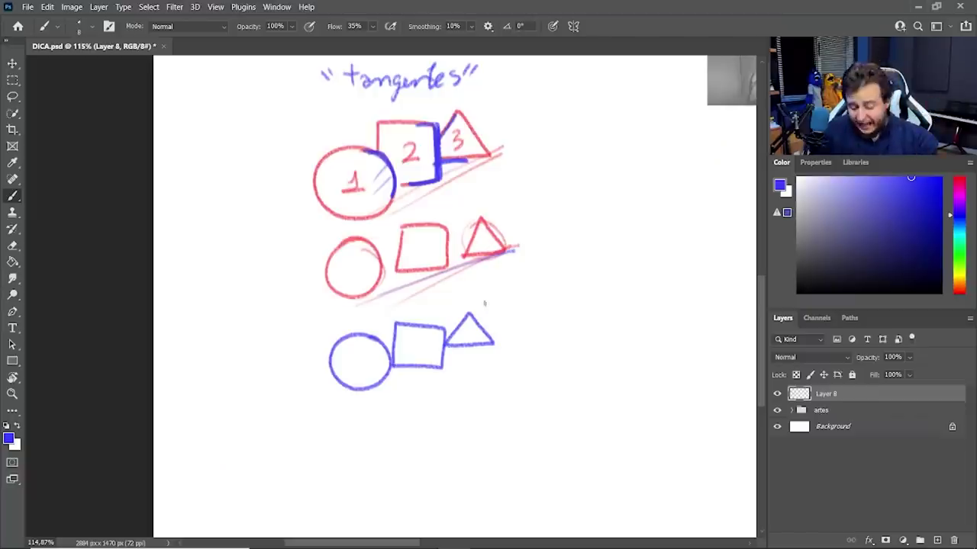
{"action": "left_click_drag", "start_coordinate": [277, 393], "coordinate": [333, 381]}
{"action": "left_click_drag", "start_coordinate": [404, 358], "coordinate": [517, 322]}
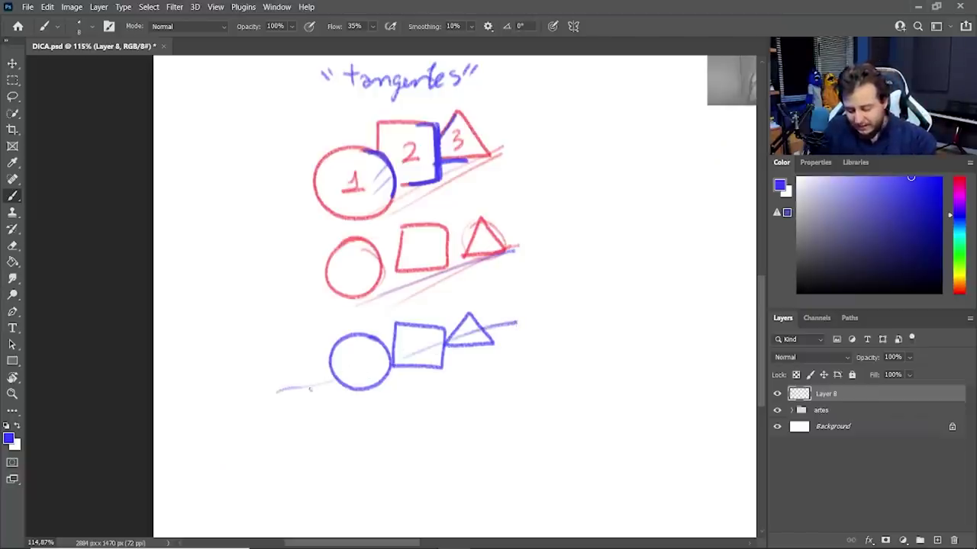
{"action": "mouse_move", "coordinate": [293, 380]}
{"action": "left_mouse_down"}
{"action": "mouse_move", "coordinate": [322, 397]}
{"action": "mouse_move", "coordinate": [313, 397]}
{"action": "left_mouse_up"}
{"action": "left_click_drag", "start_coordinate": [469, 335], "coordinate": [529, 314]}
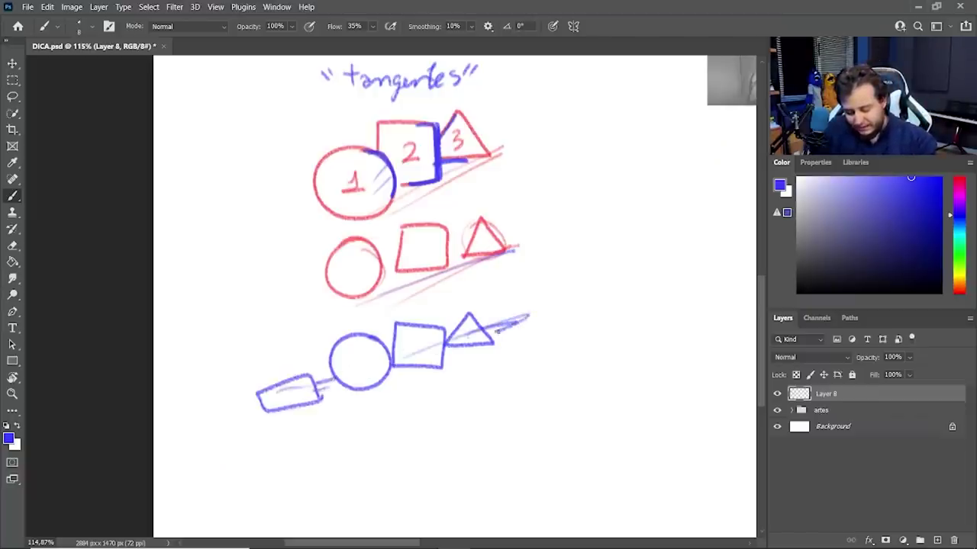
{"action": "mouse_move", "coordinate": [355, 450]}
{"action": "left_mouse_down"}
{"action": "mouse_move", "coordinate": [357, 417]}
{"action": "mouse_move", "coordinate": [453, 409]}
{"action": "left_mouse_up"}
{"action": "key", "text": "ctrl+z"}
{"action": "key", "text": "ctrl+z"}
{"action": "key", "text": "ctrl+z"}
{"action": "key", "text": "ctrl+z"}
{"action": "key", "text": "ctrl+z"}
{"action": "key", "text": "ctrl+z"}
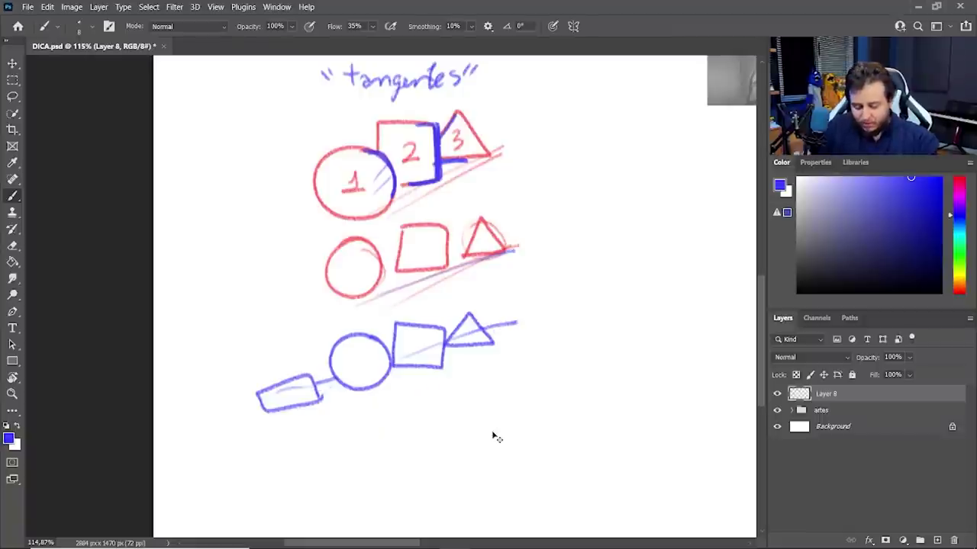
{"action": "key", "text": "ctrl+z"}
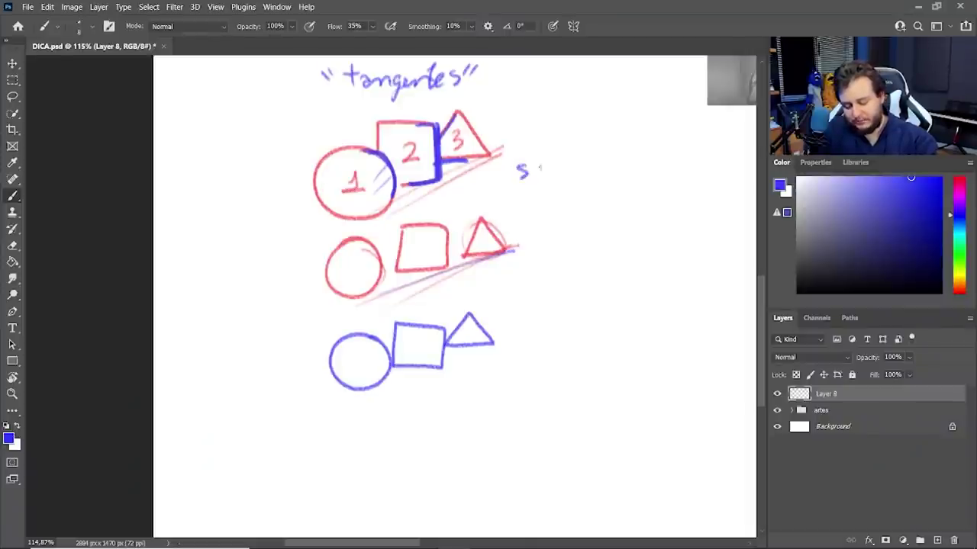
Handwrite "sobre" in blue beside the numbered shapes and "tangent" beside the third row of touching shapes.
{"action": "left_click_drag", "start_coordinate": [541, 167], "coordinate": [578, 177]}
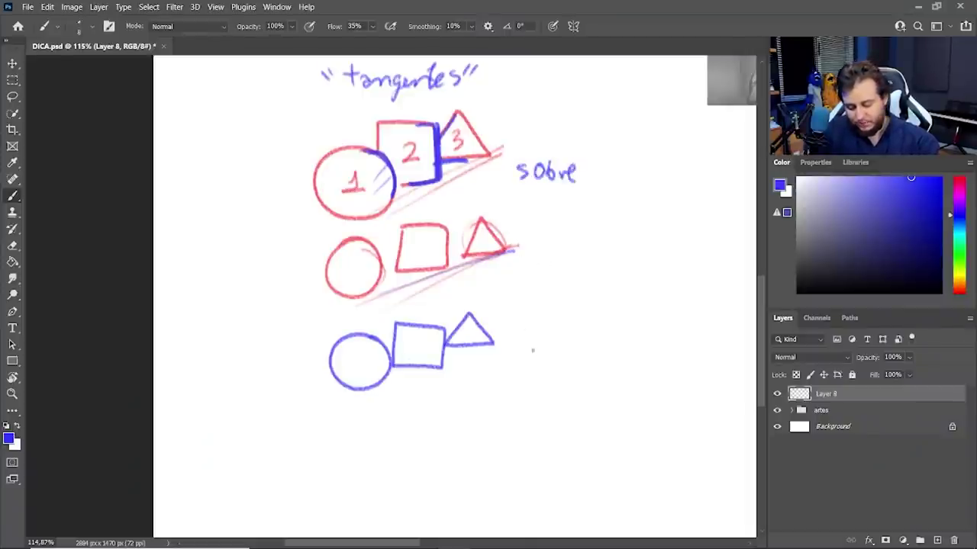
{"action": "left_click_drag", "start_coordinate": [533, 350], "coordinate": [566, 374]}
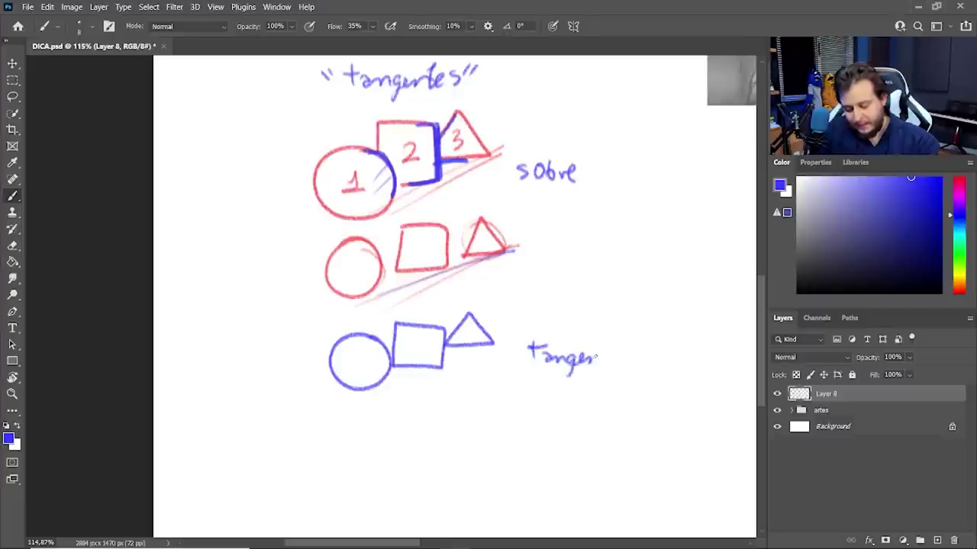
{"action": "mouse_move", "coordinate": [462, 374]}
{"action": "left_mouse_down"}
{"action": "mouse_move", "coordinate": [537, 382]}
{"action": "mouse_move", "coordinate": [499, 397]}
{"action": "mouse_move", "coordinate": [464, 381]}
{"action": "left_mouse_up"}
{"action": "key", "text": "ctrl+z"}
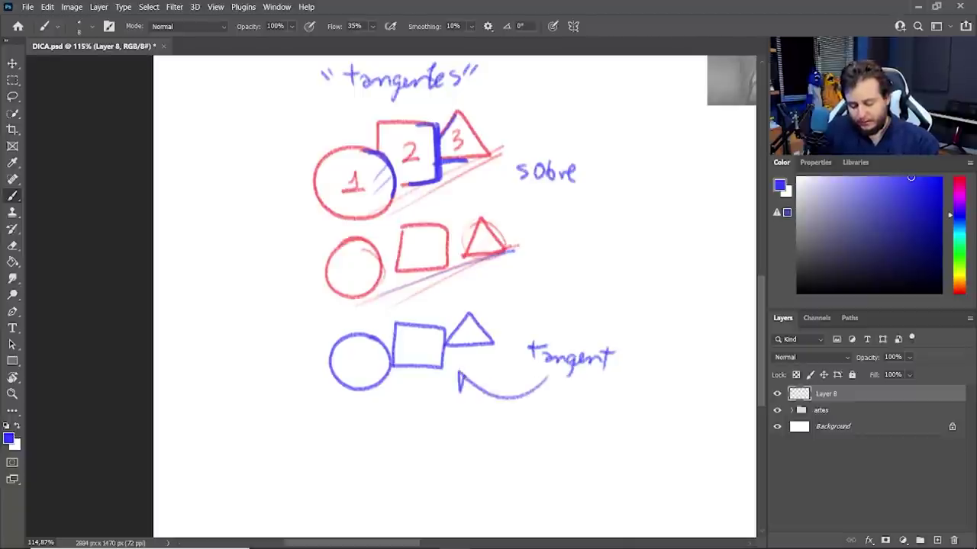
{"action": "key", "text": "ctrl+z"}
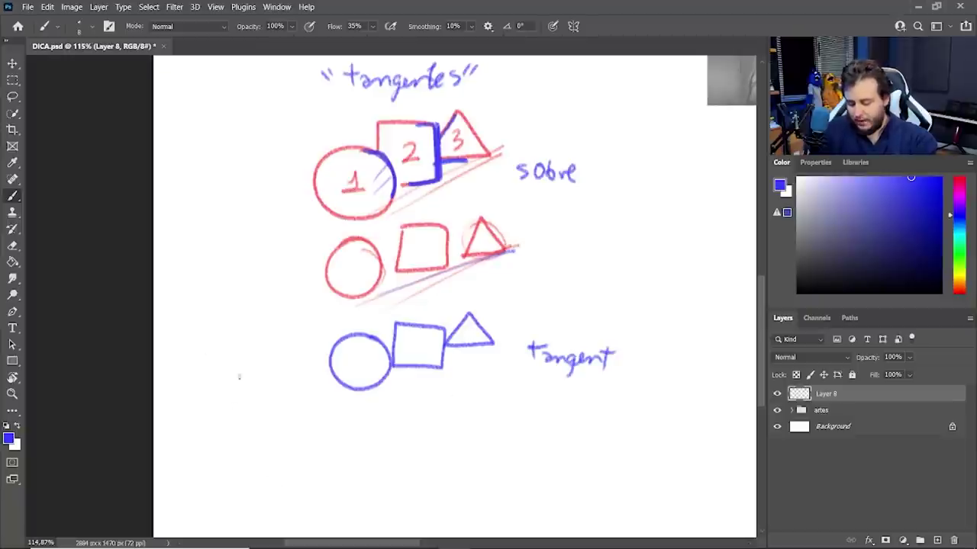
Draw a blue arch beside the third row, with a block against its side and a circle with radiating lines inside it.
{"action": "mouse_move", "coordinate": [207, 473]}
{"action": "left_mouse_down"}
{"action": "mouse_move", "coordinate": [230, 359]}
{"action": "mouse_move", "coordinate": [289, 355]}
{"action": "mouse_move", "coordinate": [309, 433]}
{"action": "mouse_move", "coordinate": [306, 473]}
{"action": "left_mouse_up"}
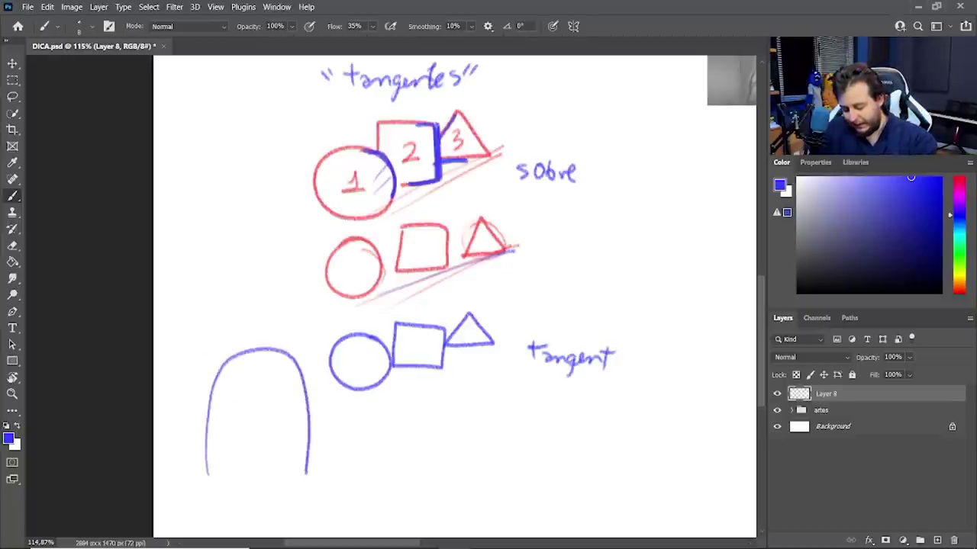
{"action": "left_click_drag", "start_coordinate": [308, 403], "coordinate": [360, 463]}
{"action": "left_click_drag", "start_coordinate": [325, 409], "coordinate": [326, 469]}
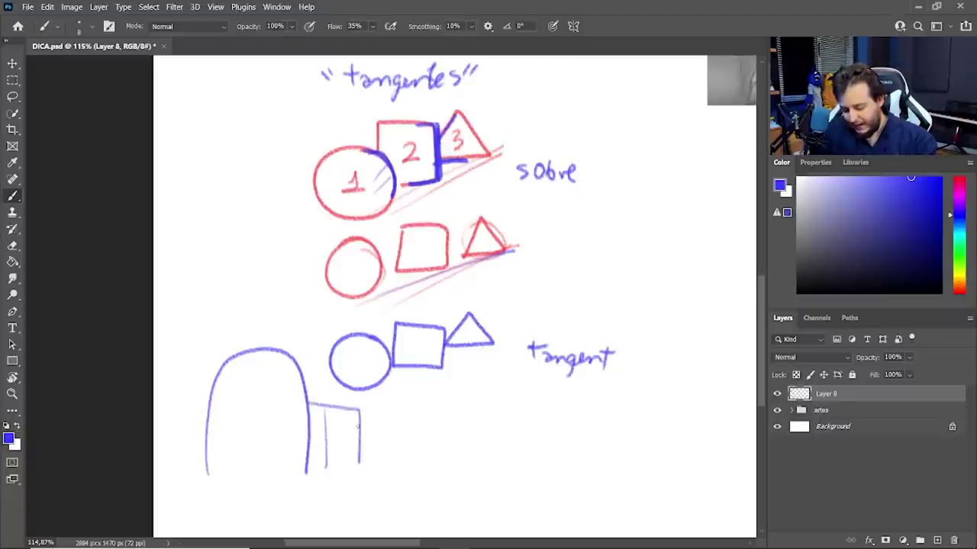
{"action": "left_click_drag", "start_coordinate": [285, 412], "coordinate": [283, 439]}
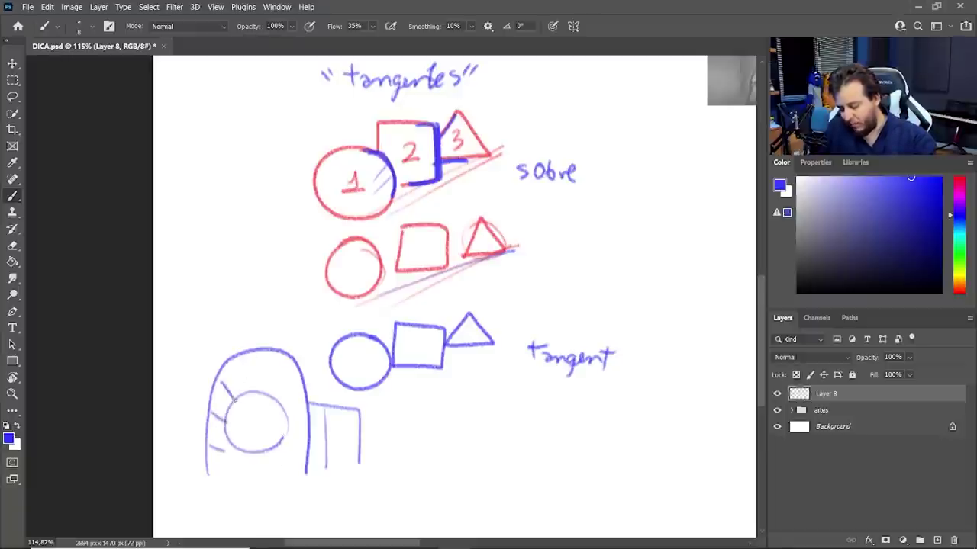
{"action": "left_click_drag", "start_coordinate": [289, 394], "coordinate": [300, 377]}
{"action": "mouse_move", "coordinate": [284, 419]}
{"action": "left_mouse_down"}
{"action": "mouse_move", "coordinate": [310, 413]}
{"action": "mouse_move", "coordinate": [302, 442]}
{"action": "left_mouse_up"}
{"action": "left_click_drag", "start_coordinate": [279, 446], "coordinate": [297, 463]}
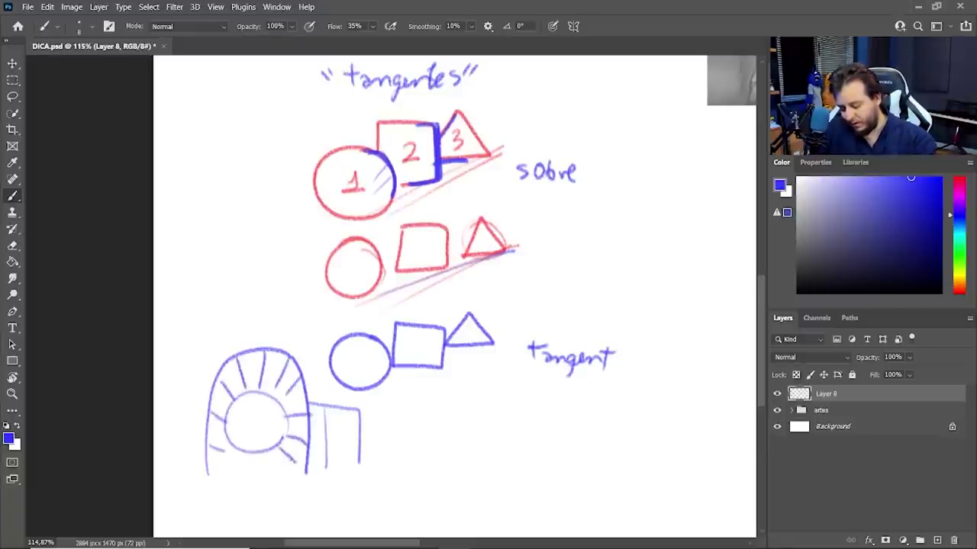
Sketch jagged and curled shapes touching the arch's outer edge, including a swirl on its crown.
{"action": "mouse_move", "coordinate": [201, 329]}
{"action": "left_mouse_down"}
{"action": "mouse_move", "coordinate": [224, 339]}
{"action": "mouse_move", "coordinate": [230, 357]}
{"action": "mouse_move", "coordinate": [209, 384]}
{"action": "mouse_move", "coordinate": [180, 378]}
{"action": "mouse_move", "coordinate": [204, 348]}
{"action": "left_mouse_up"}
{"action": "left_click_drag", "start_coordinate": [200, 374], "coordinate": [220, 352]}
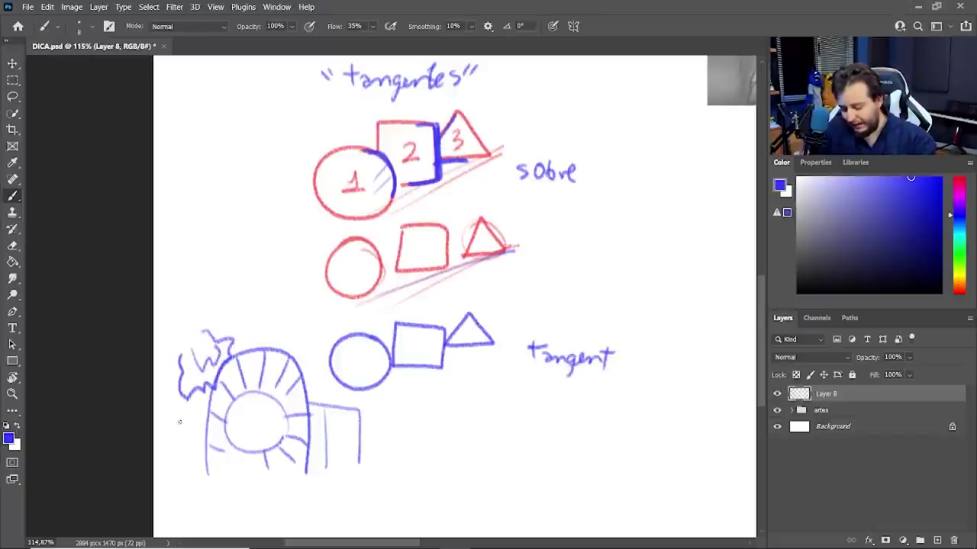
{"action": "left_click_drag", "start_coordinate": [180, 421], "coordinate": [204, 424]}
{"action": "mouse_move", "coordinate": [206, 424]}
{"action": "left_mouse_down"}
{"action": "mouse_move", "coordinate": [202, 464]}
{"action": "mouse_move", "coordinate": [188, 469]}
{"action": "left_mouse_up"}
{"action": "mouse_move", "coordinate": [249, 351]}
{"action": "left_mouse_down"}
{"action": "mouse_move", "coordinate": [250, 323]}
{"action": "mouse_move", "coordinate": [295, 351]}
{"action": "left_mouse_up"}
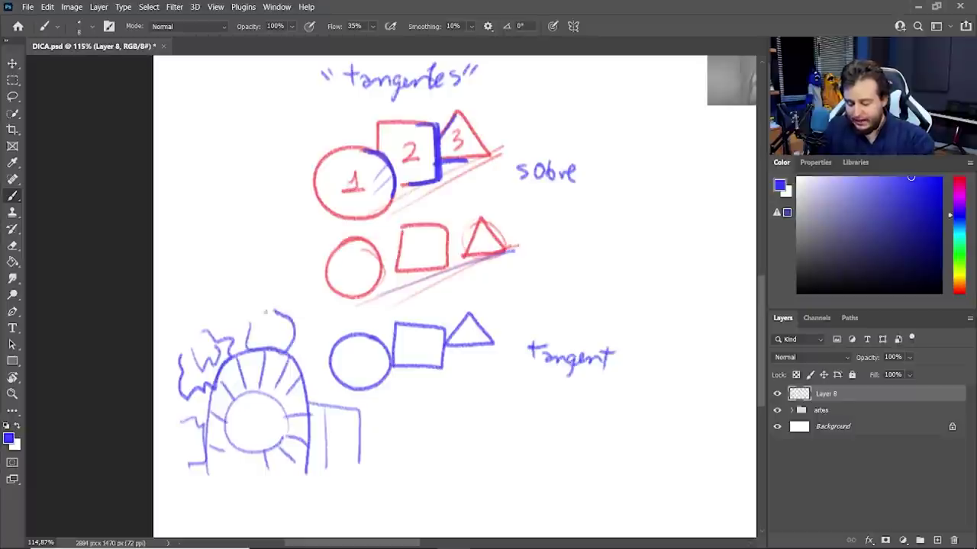
{"action": "left_click_drag", "start_coordinate": [273, 308], "coordinate": [264, 313]}
{"action": "left_click_drag", "start_coordinate": [264, 335], "coordinate": [276, 336]}
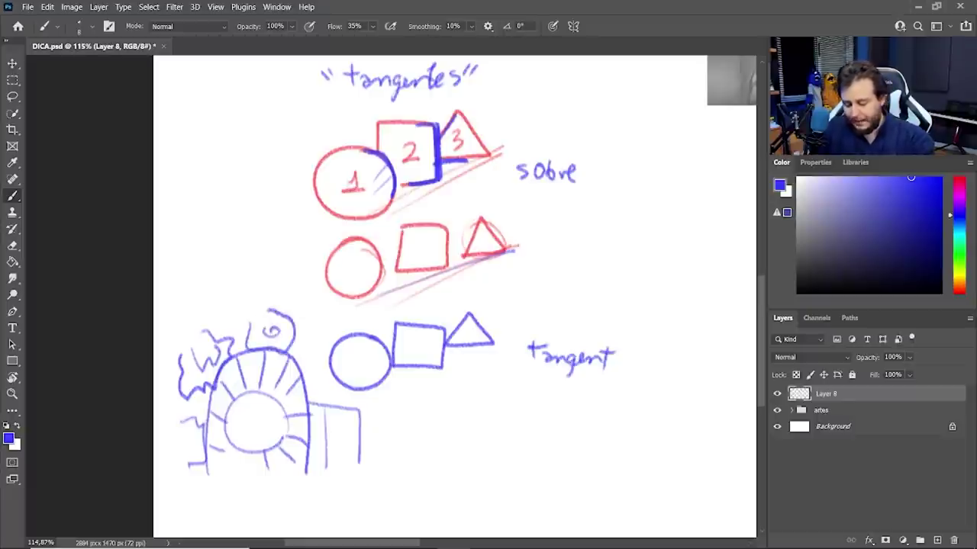
Strengthen the arch's outline, draw a ground line under it and add a stick figure inside its inner circle.
{"action": "mouse_move", "coordinate": [207, 458]}
{"action": "left_mouse_down"}
{"action": "mouse_move", "coordinate": [293, 365]}
{"action": "mouse_move", "coordinate": [308, 464]}
{"action": "left_mouse_up"}
{"action": "left_click_drag", "start_coordinate": [163, 473], "coordinate": [361, 472]}
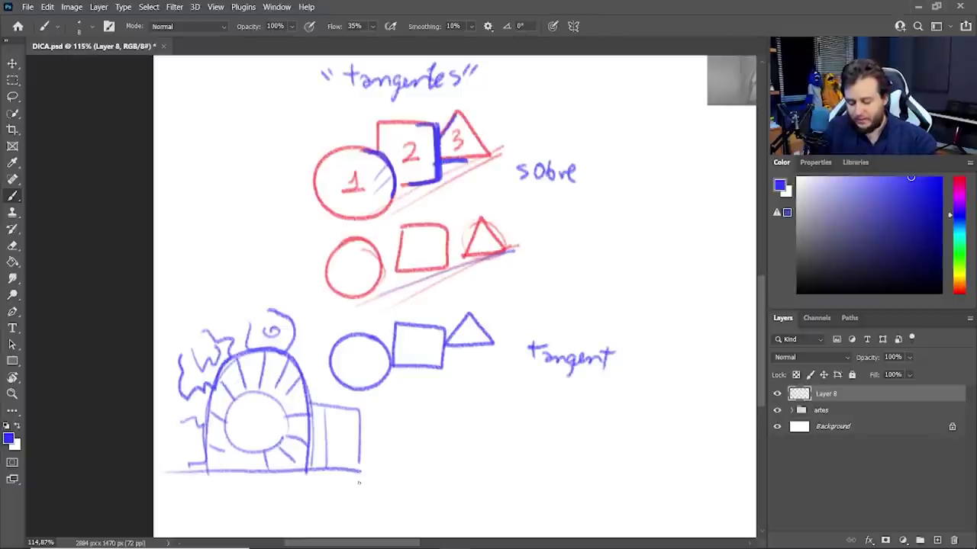
{"action": "mouse_move", "coordinate": [251, 418]}
{"action": "left_mouse_down"}
{"action": "mouse_move", "coordinate": [263, 435]}
{"action": "mouse_move", "coordinate": [276, 425]}
{"action": "left_mouse_up"}
{"action": "mouse_move", "coordinate": [255, 432]}
{"action": "left_mouse_down"}
{"action": "mouse_move", "coordinate": [254, 457]}
{"action": "mouse_move", "coordinate": [235, 472]}
{"action": "left_mouse_up"}
{"action": "left_click_drag", "start_coordinate": [255, 456], "coordinate": [267, 473]}
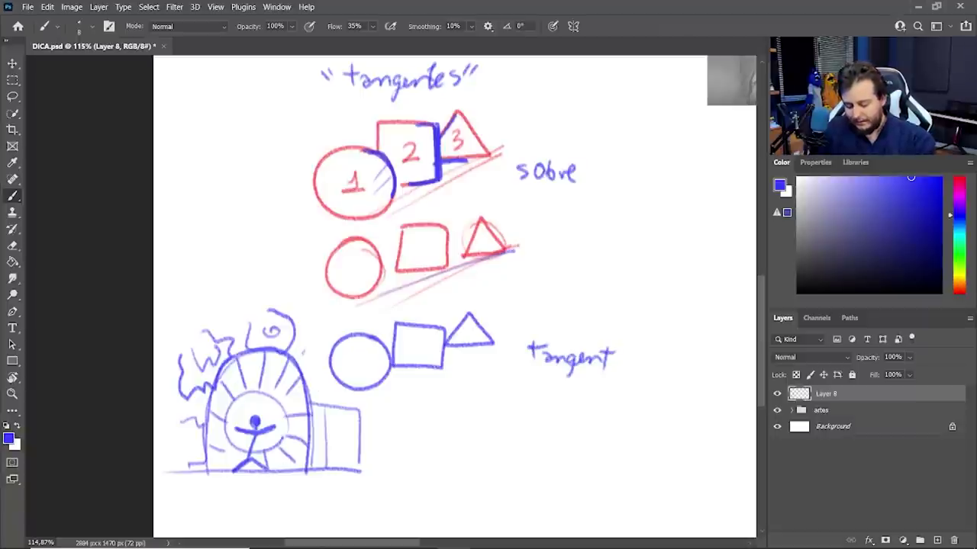
Add more rounded foliage shapes along the arch's outer edge and retrace the arch outline with a heavier line.
{"action": "mouse_move", "coordinate": [304, 353]}
{"action": "left_mouse_down"}
{"action": "mouse_move", "coordinate": [314, 386]}
{"action": "mouse_move", "coordinate": [303, 356]}
{"action": "left_mouse_up"}
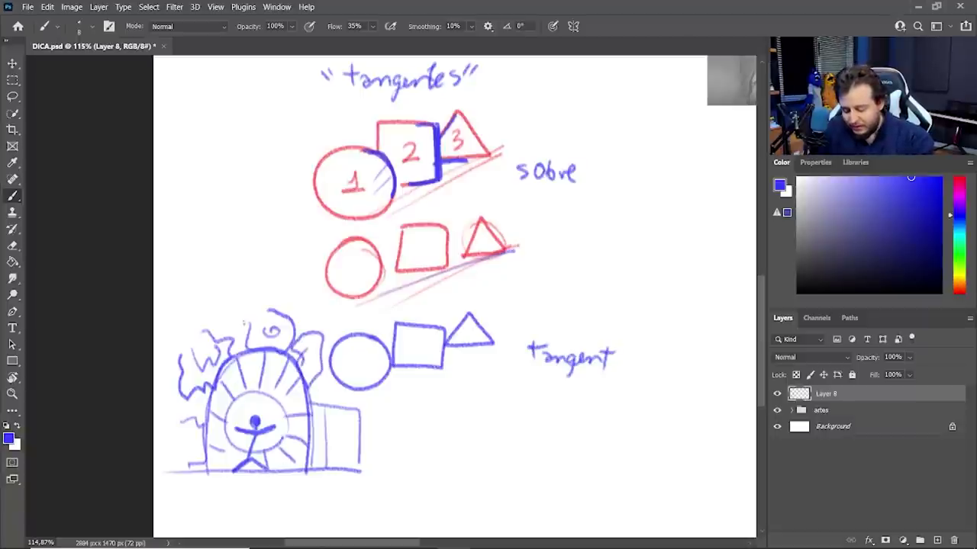
{"action": "left_click_drag", "start_coordinate": [202, 403], "coordinate": [191, 421]}
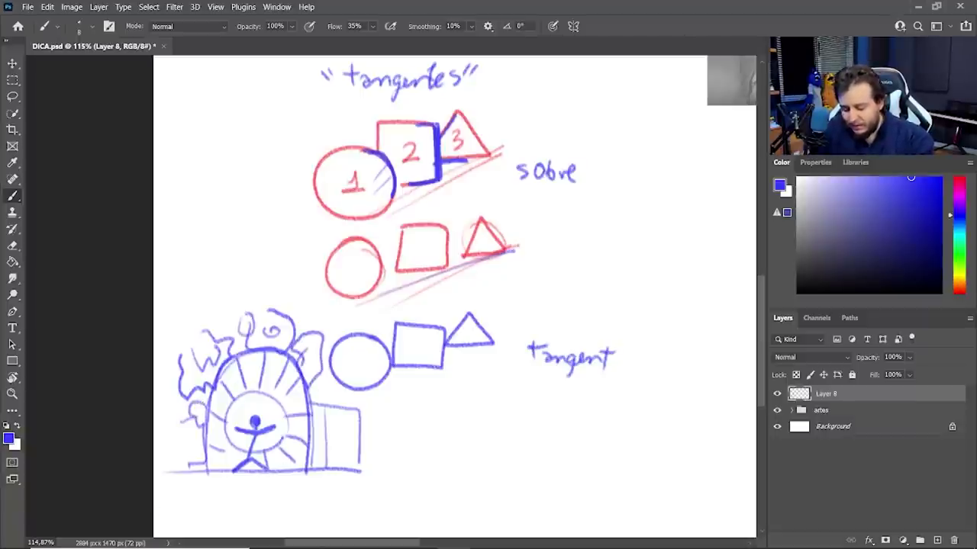
{"action": "mouse_move", "coordinate": [208, 473]}
{"action": "left_mouse_down"}
{"action": "mouse_move", "coordinate": [230, 362]}
{"action": "mouse_move", "coordinate": [307, 390]}
{"action": "mouse_move", "coordinate": [309, 470]}
{"action": "left_mouse_up"}
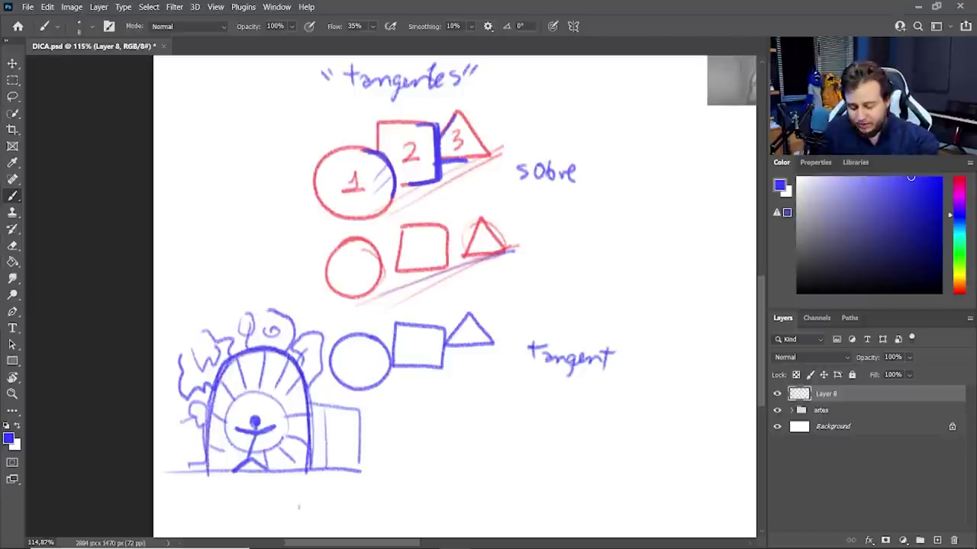
Erase the whole arch sketch with its figure, block and surrounding shapes.
{"action": "key", "text": "e"}
{"action": "mouse_move", "coordinate": [189, 359]}
{"action": "left_mouse_down"}
{"action": "mouse_move", "coordinate": [185, 457]}
{"action": "mouse_move", "coordinate": [267, 359]}
{"action": "mouse_move", "coordinate": [291, 369]}
{"action": "mouse_move", "coordinate": [288, 423]}
{"action": "mouse_move", "coordinate": [355, 462]}
{"action": "left_mouse_up"}
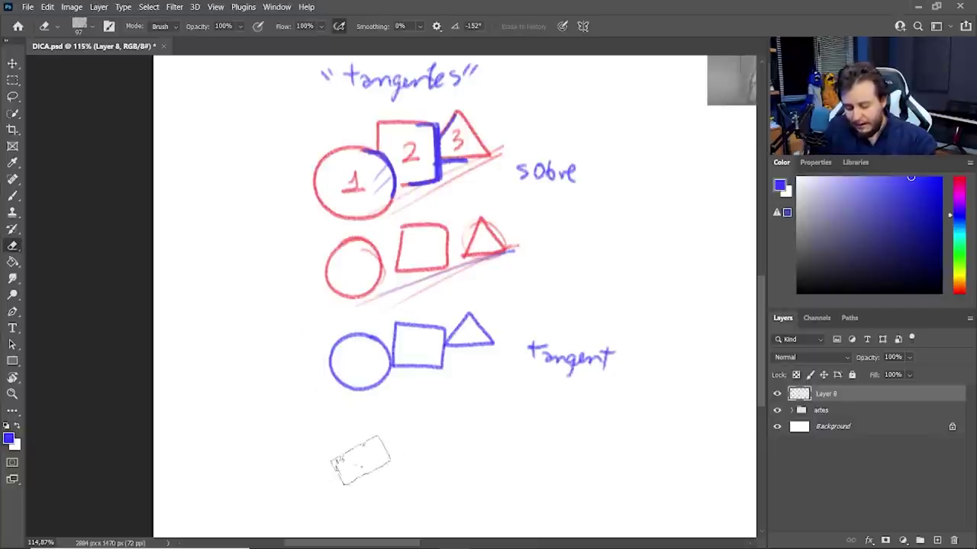
{"action": "left_click_drag", "start_coordinate": [442, 410], "coordinate": [406, 458]}
Hide Layer 8 and add a new empty layer above it.
{"action": "left_click", "coordinate": [776, 394]}
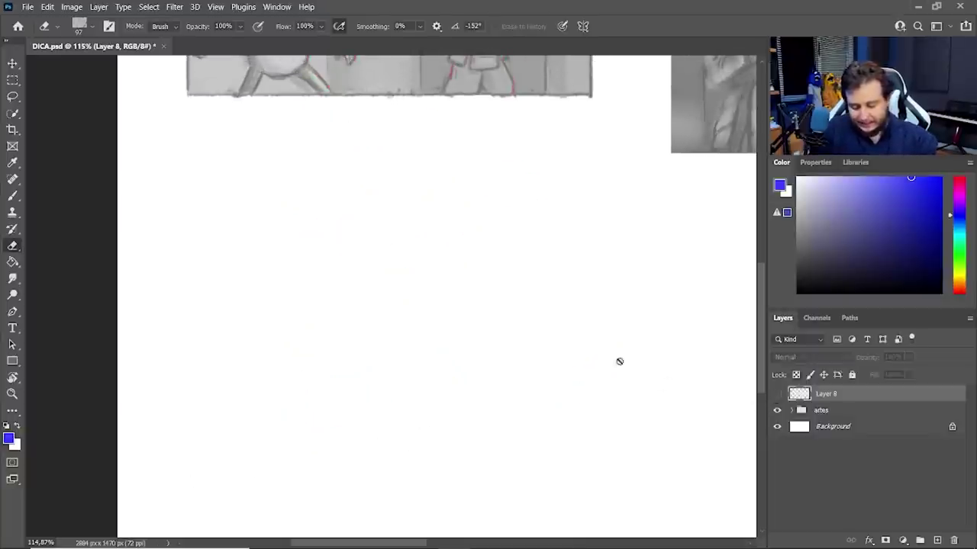
{"action": "mouse_move", "coordinate": [464, 283]}
{"action": "left_mouse_down"}
{"action": "mouse_move", "coordinate": [489, 492]}
{"action": "mouse_move", "coordinate": [442, 466]}
{"action": "left_mouse_up"}
{"action": "left_click", "coordinate": [937, 540]}
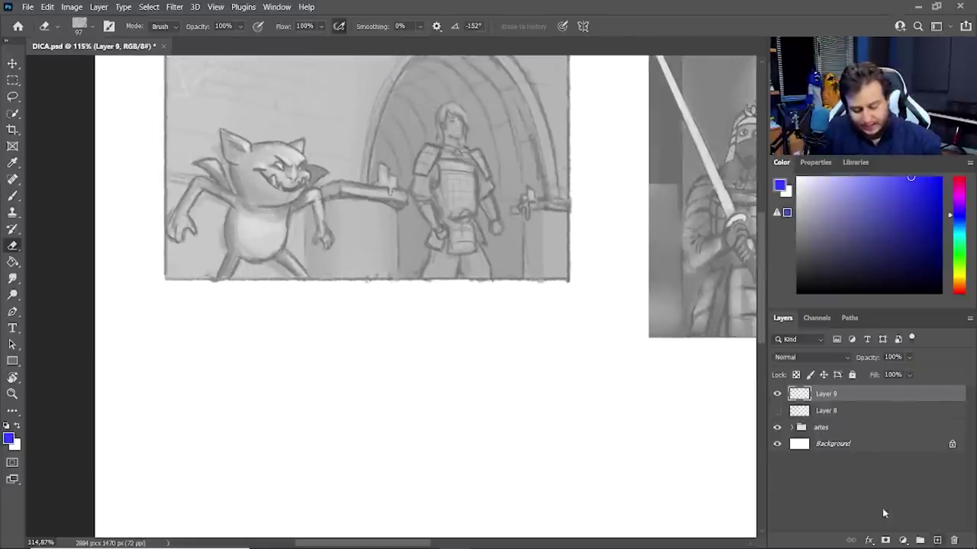
{"action": "left_click_drag", "start_coordinate": [452, 357], "coordinate": [452, 427]}
Set the Rascunho brush to 5 px and choose a dark greyish blue as the painting colour.
{"action": "key", "text": "b"}
{"action": "right_click", "coordinate": [404, 309]}
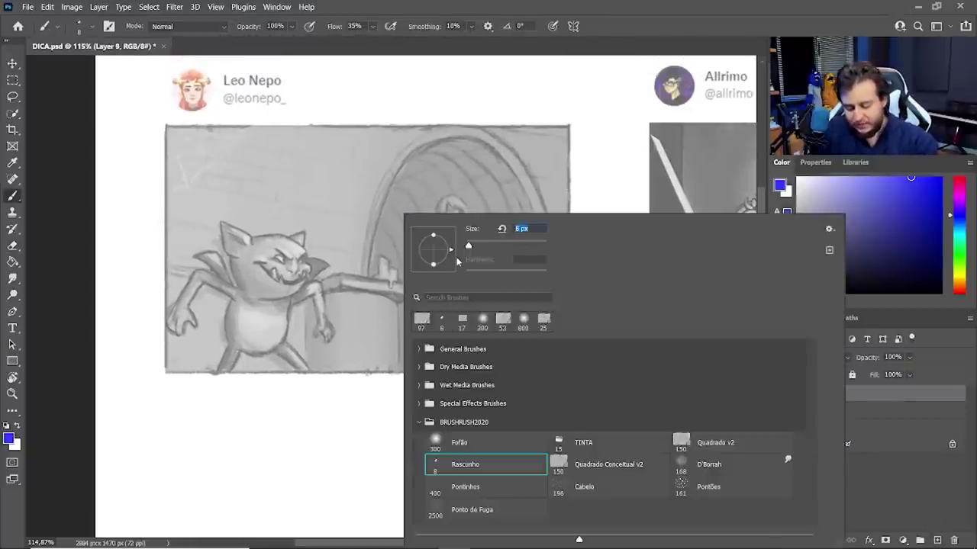
{"action": "type", "text": "5"}
{"action": "key", "text": "Return"}
{"action": "scroll", "coordinate": [455, 257], "scroll_direction": "down", "scroll_amount": 5}
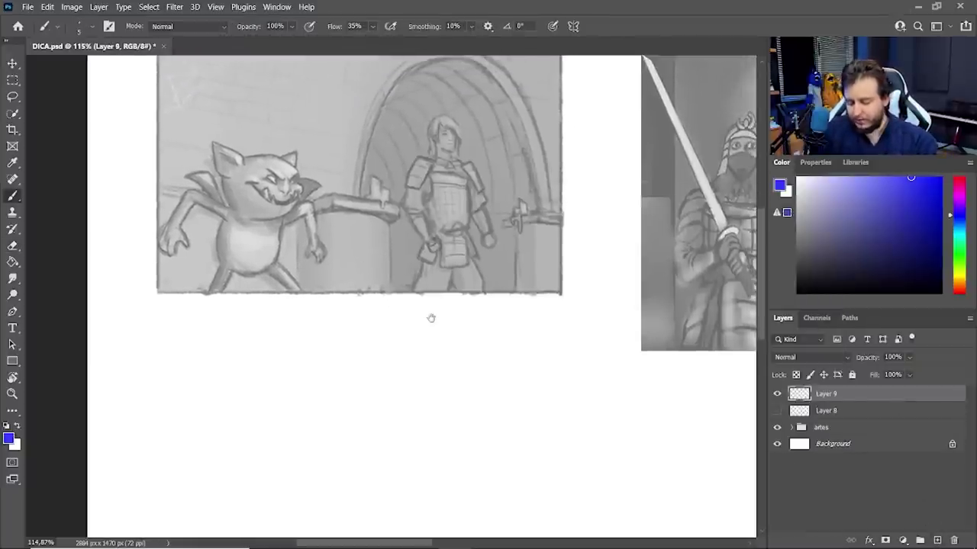
{"action": "left_click", "coordinate": [820, 263]}
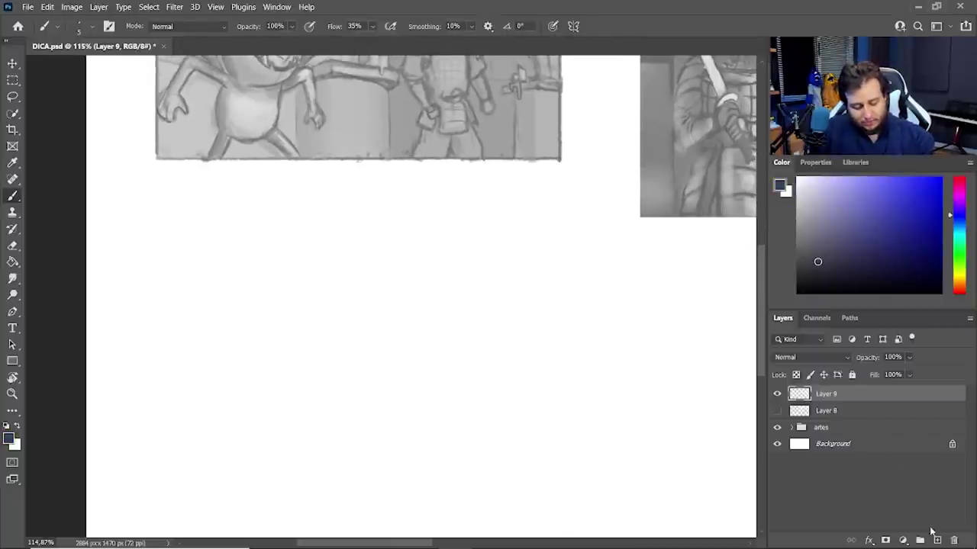
Add another new layer and draw a wide rectangular frame on it beneath the goblin and knight sketch.
{"action": "left_click", "coordinate": [936, 540]}
{"action": "scroll", "coordinate": [412, 386], "scroll_direction": "down", "scroll_amount": 2}
{"action": "mouse_move", "coordinate": [164, 148]}
{"action": "left_mouse_down"}
{"action": "mouse_move", "coordinate": [160, 333]}
{"action": "mouse_move", "coordinate": [145, 393]}
{"action": "mouse_move", "coordinate": [174, 144]}
{"action": "mouse_move", "coordinate": [545, 144]}
{"action": "mouse_move", "coordinate": [546, 351]}
{"action": "left_mouse_up"}
{"action": "mouse_move", "coordinate": [145, 350]}
{"action": "left_mouse_down"}
{"action": "mouse_move", "coordinate": [526, 357]}
{"action": "mouse_move", "coordinate": [546, 348]}
{"action": "left_mouse_up"}
{"action": "key", "text": "e"}
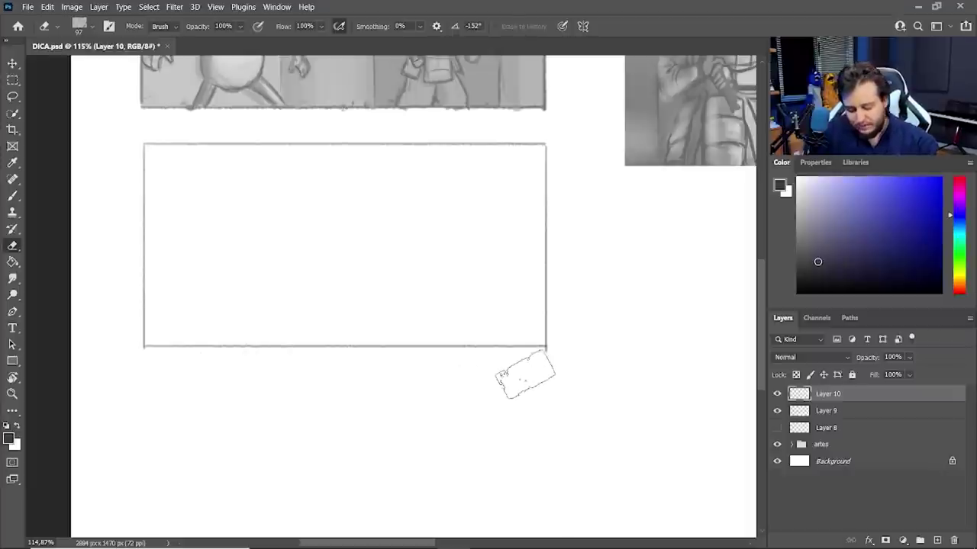
{"action": "key", "text": "b"}
{"action": "scroll", "coordinate": [545, 389], "scroll_direction": "up", "scroll_amount": 5}
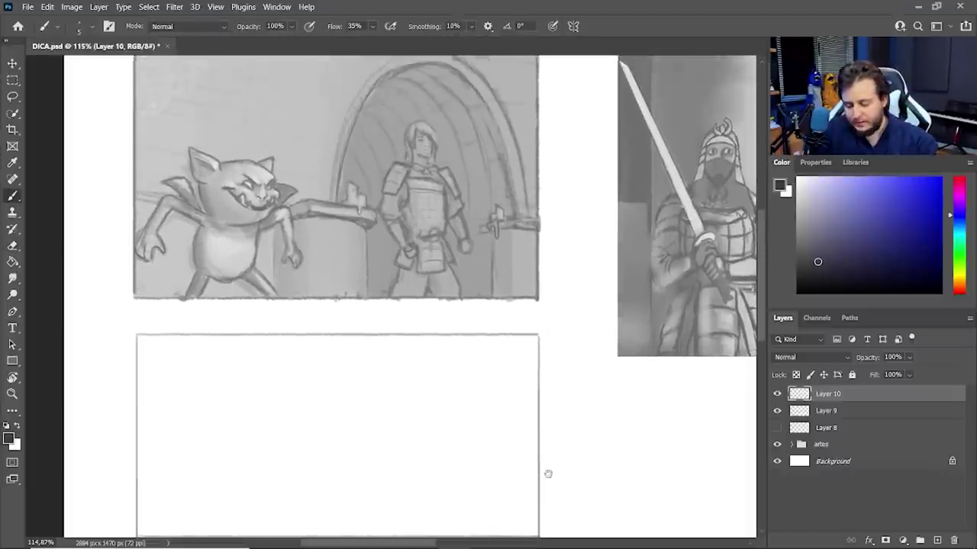
Sketch a rough circle on Layer 11 inside the left half of the empty rectangular frame.
{"action": "left_click_drag", "start_coordinate": [548, 474], "coordinate": [550, 458]}
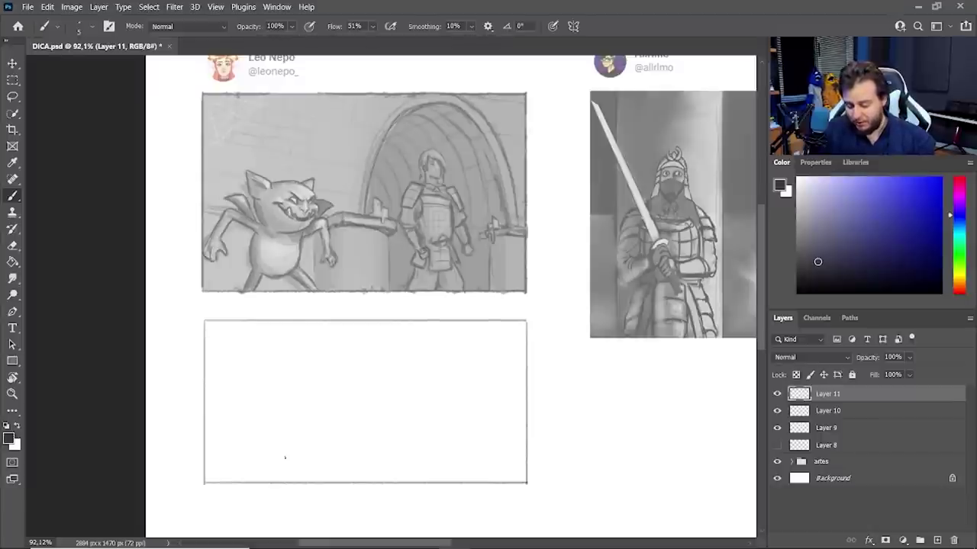
{"action": "left_click_drag", "start_coordinate": [252, 396], "coordinate": [265, 377]}
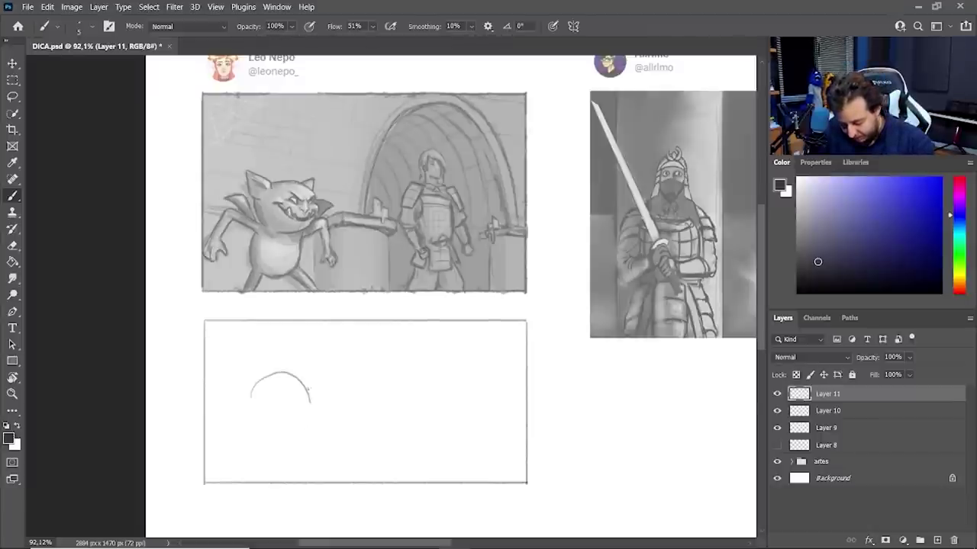
{"action": "mouse_move", "coordinate": [310, 400]}
{"action": "left_mouse_down"}
{"action": "mouse_move", "coordinate": [309, 431]}
{"action": "mouse_move", "coordinate": [320, 410]}
{"action": "mouse_move", "coordinate": [288, 437]}
{"action": "mouse_move", "coordinate": [295, 368]}
{"action": "mouse_move", "coordinate": [319, 404]}
{"action": "left_mouse_up"}
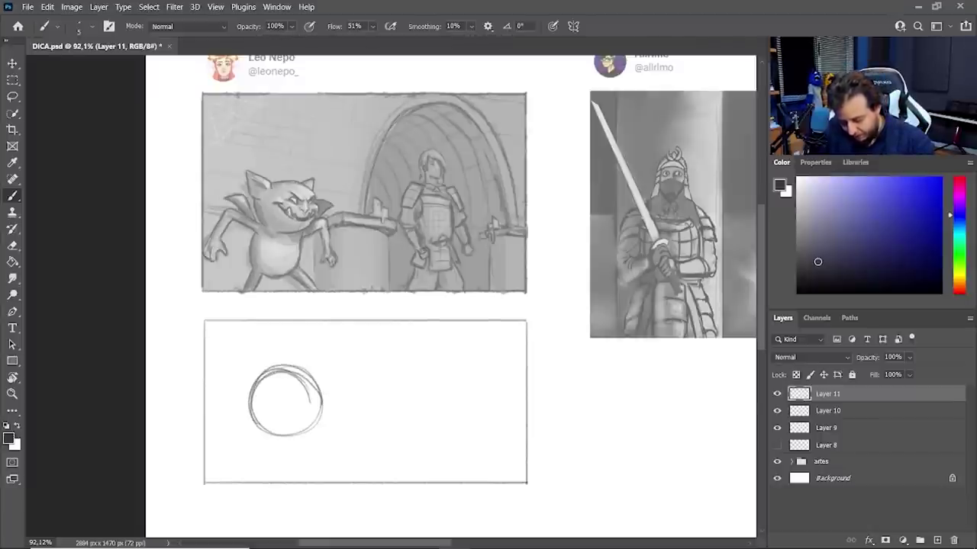
Draw a straight horizontal line across the goblin and knight sketch at the height of the goblin's ears.
{"action": "left_click_drag", "start_coordinate": [221, 180], "coordinate": [345, 172]}
{"action": "key", "text": "ctrl+z"}
{"action": "left_click_drag", "start_coordinate": [209, 180], "coordinate": [516, 183]}
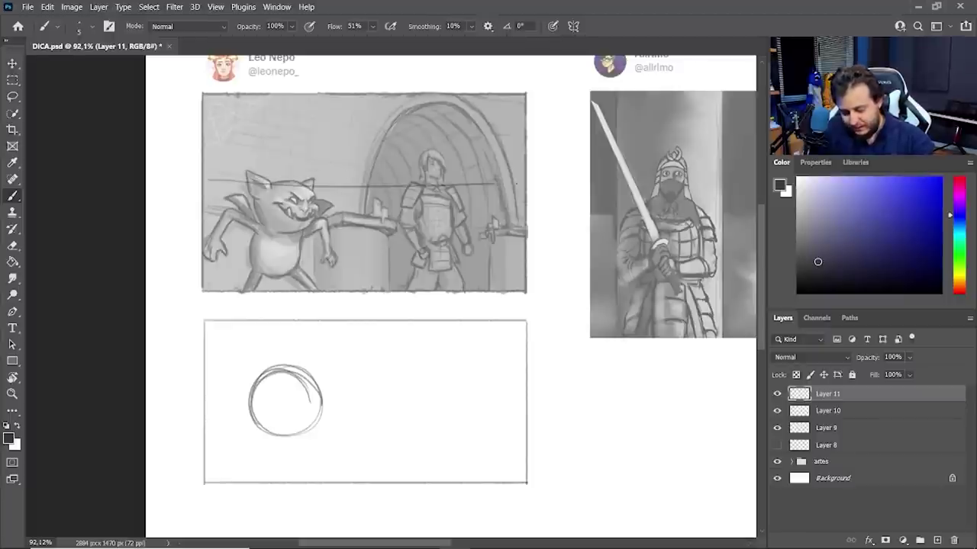
Redraw the straight horizontal guide across the goblin and knight sketch and add a straight vertical guide through its middle.
{"action": "key", "text": "ctrl+z"}
{"action": "left_click_drag", "start_coordinate": [208, 181], "coordinate": [514, 180]}
{"action": "left_click_drag", "start_coordinate": [359, 93], "coordinate": [360, 293]}
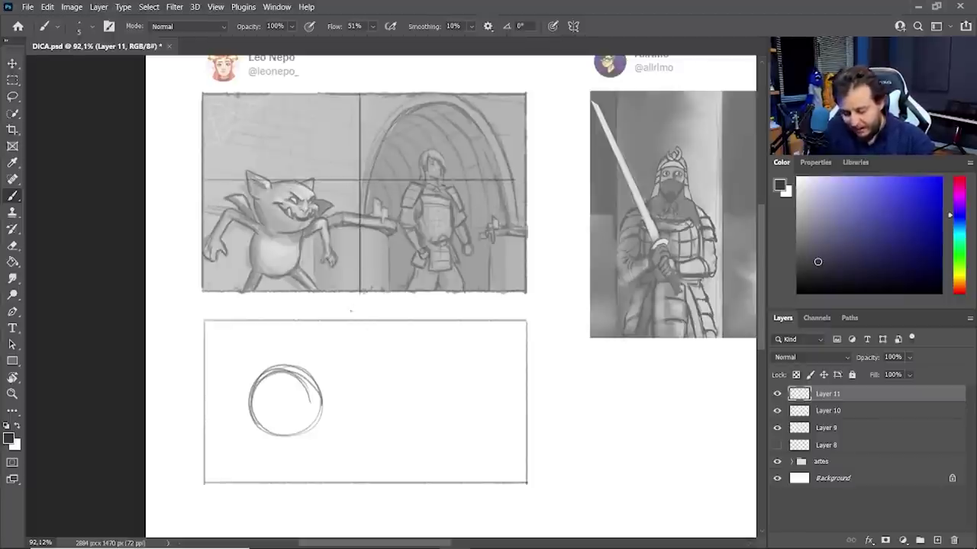
{"action": "key", "text": "ctrl+z"}
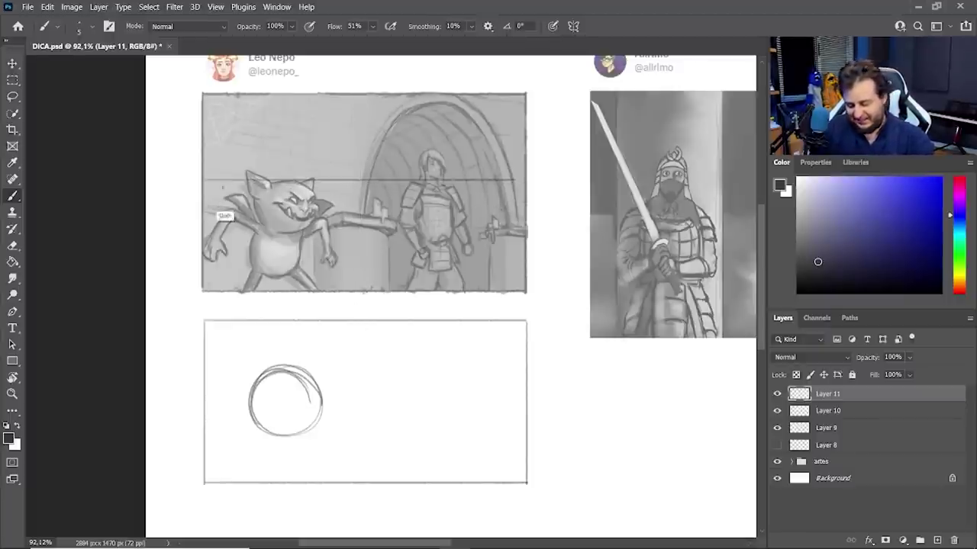
{"action": "left_click_drag", "start_coordinate": [221, 191], "coordinate": [496, 190]}
{"action": "key", "text": "ctrl+z"}
{"action": "key", "text": "ctrl+z"}
{"action": "left_click_drag", "start_coordinate": [206, 186], "coordinate": [507, 185]}
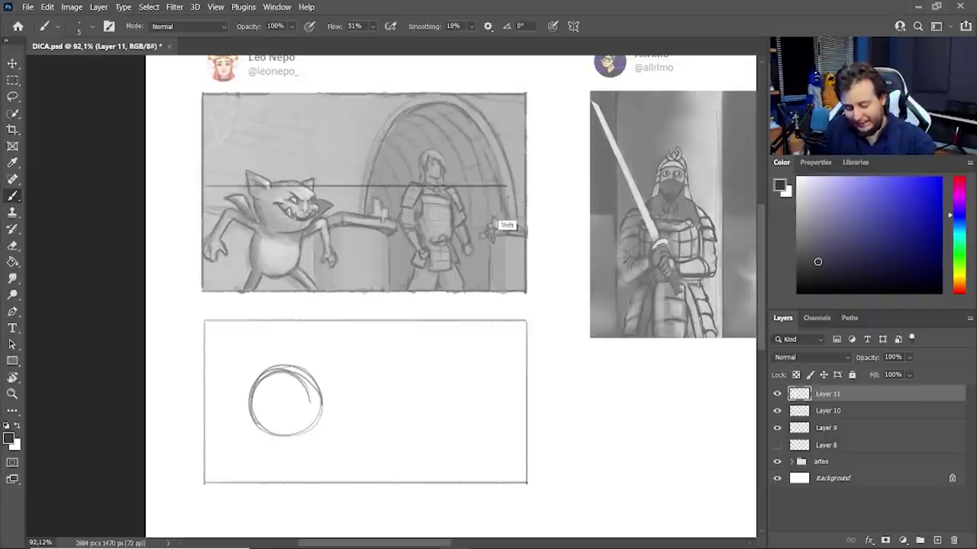
{"action": "left_click_drag", "start_coordinate": [354, 95], "coordinate": [354, 285]}
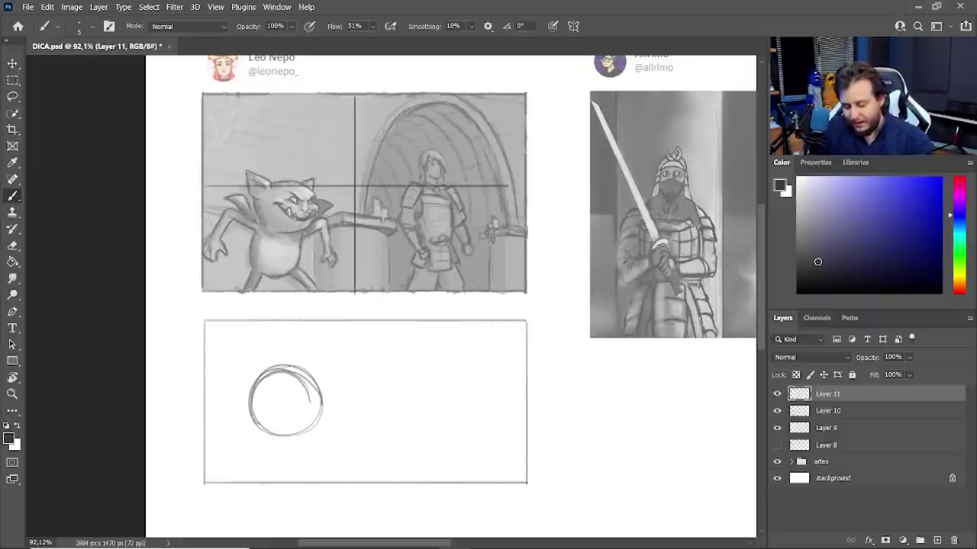
Scribble diagonal hatching over the goblin in the original sketch to mark its quadrant of the frame.
{"action": "mouse_move", "coordinate": [214, 194]}
{"action": "left_mouse_down"}
{"action": "mouse_move", "coordinate": [302, 229]}
{"action": "mouse_move", "coordinate": [305, 263]}
{"action": "mouse_move", "coordinate": [336, 271]}
{"action": "left_mouse_up"}
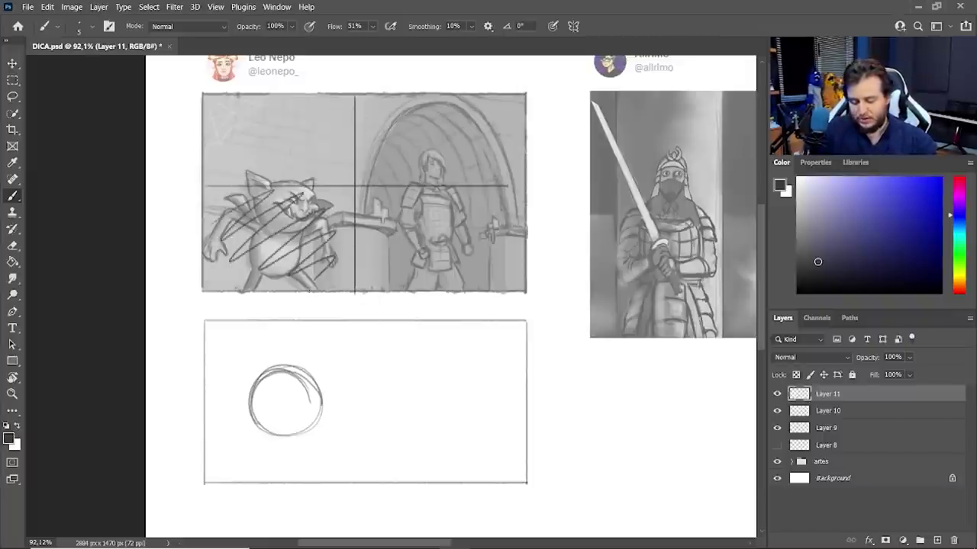
{"action": "mouse_move", "coordinate": [406, 257]}
{"action": "left_mouse_down"}
{"action": "mouse_move", "coordinate": [448, 204]}
{"action": "mouse_move", "coordinate": [462, 290]}
{"action": "mouse_move", "coordinate": [413, 184]}
{"action": "mouse_move", "coordinate": [402, 295]}
{"action": "left_mouse_up"}
{"action": "key", "text": "ctrl+z"}
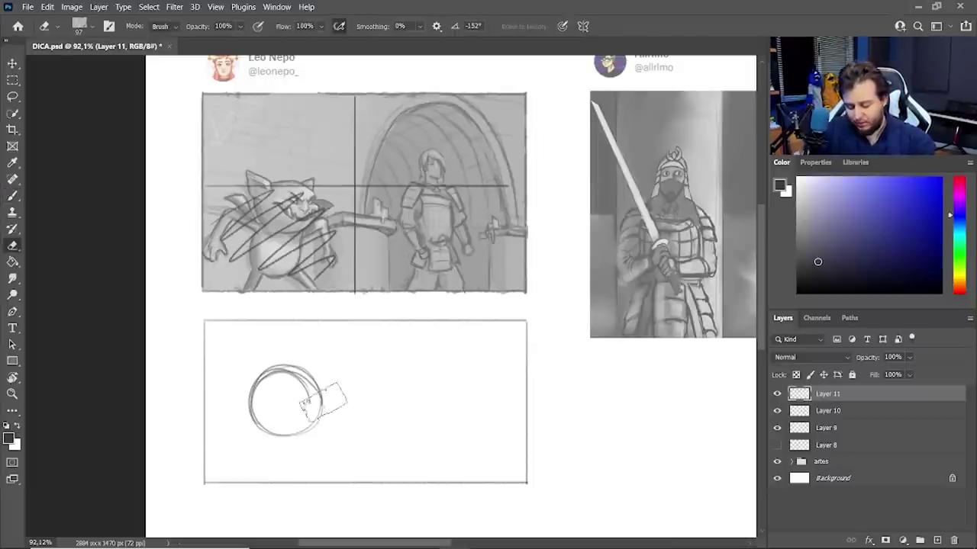
{"action": "mouse_move", "coordinate": [234, 176]}
{"action": "left_mouse_down"}
{"action": "mouse_move", "coordinate": [237, 152]}
{"action": "mouse_move", "coordinate": [328, 187]}
{"action": "mouse_move", "coordinate": [319, 144]}
{"action": "left_mouse_up"}
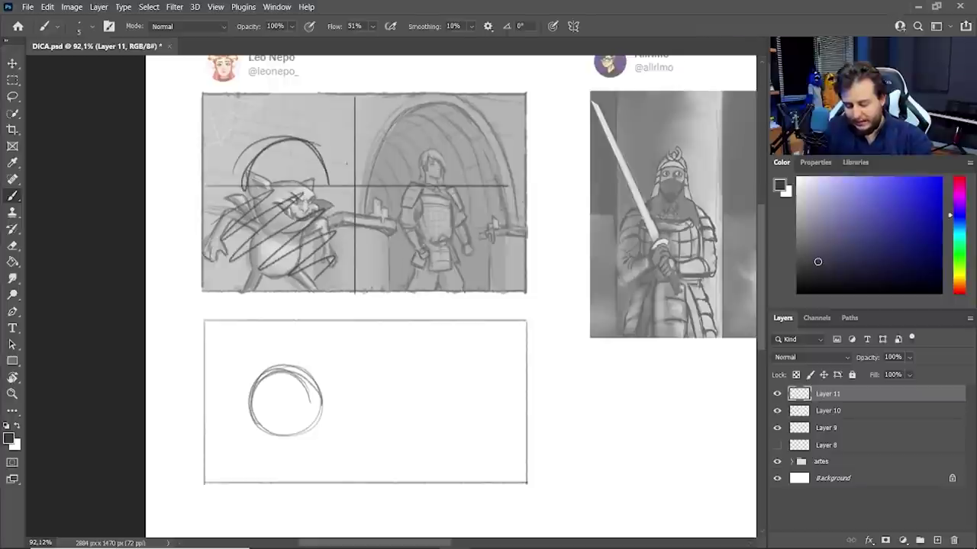
{"action": "key", "text": "ctrl+z"}
{"action": "key", "text": "ctrl+z"}
Erase the old circle in the lower frame and sketch a new rough head circle with a curved brow line inside.
{"action": "key", "text": "e"}
{"action": "left_click_drag", "start_coordinate": [310, 360], "coordinate": [307, 377]}
{"action": "key", "text": "b"}
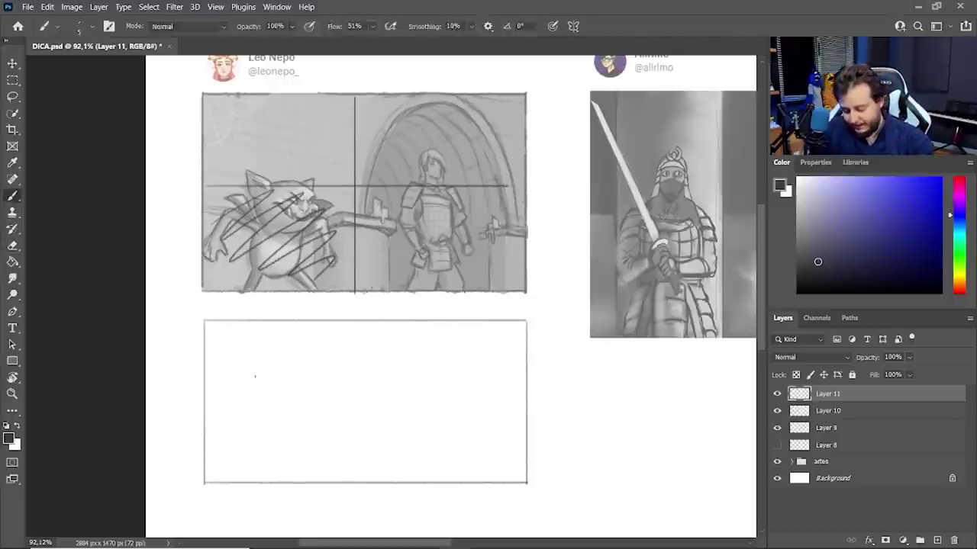
{"action": "mouse_move", "coordinate": [244, 391]}
{"action": "left_mouse_down"}
{"action": "mouse_move", "coordinate": [319, 383]}
{"action": "mouse_move", "coordinate": [308, 367]}
{"action": "left_mouse_up"}
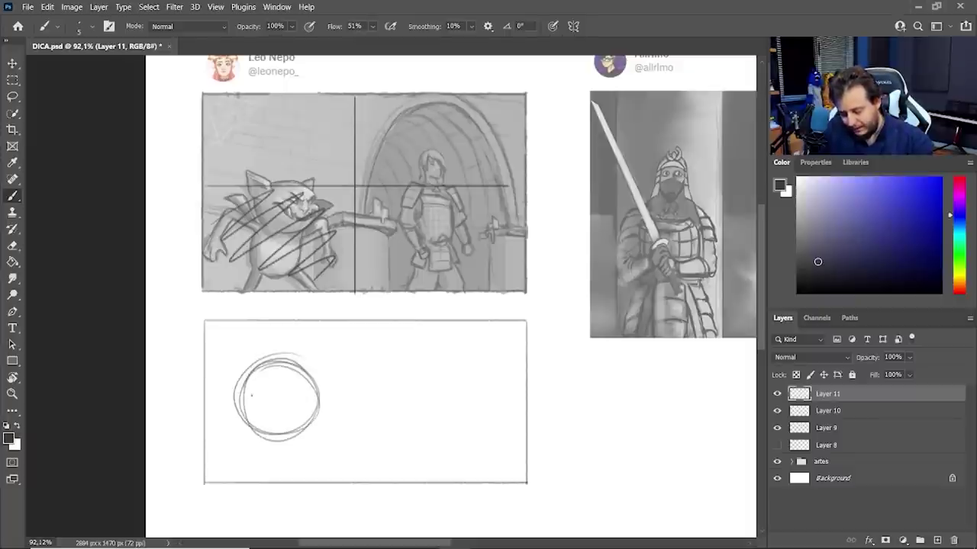
{"action": "key", "text": "e"}
{"action": "left_click_drag", "start_coordinate": [240, 417], "coordinate": [293, 407]}
{"action": "key", "text": "b"}
{"action": "left_click_drag", "start_coordinate": [263, 362], "coordinate": [252, 431]}
{"action": "left_click_drag", "start_coordinate": [245, 382], "coordinate": [262, 367]}
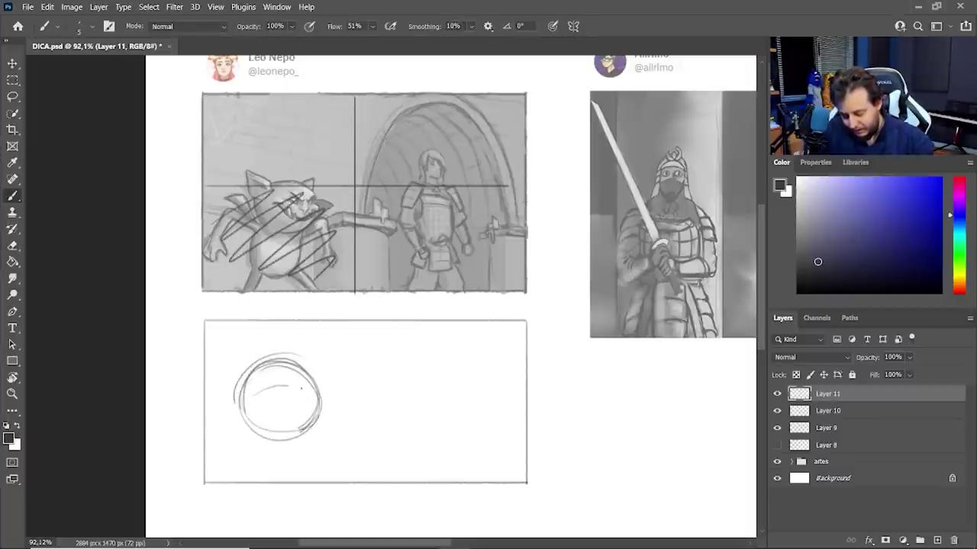
{"action": "left_click_drag", "start_coordinate": [289, 409], "coordinate": [317, 386]}
{"action": "left_click_drag", "start_coordinate": [249, 391], "coordinate": [313, 383]}
Rework the goblin's head circle by erasing its outer contour and redrawing the outline slightly further inward.
{"action": "key", "text": "e"}
{"action": "left_click_drag", "start_coordinate": [237, 405], "coordinate": [281, 435]}
{"action": "key", "text": "b"}
{"action": "left_click_drag", "start_coordinate": [256, 382], "coordinate": [305, 428]}
{"action": "key", "text": "e"}
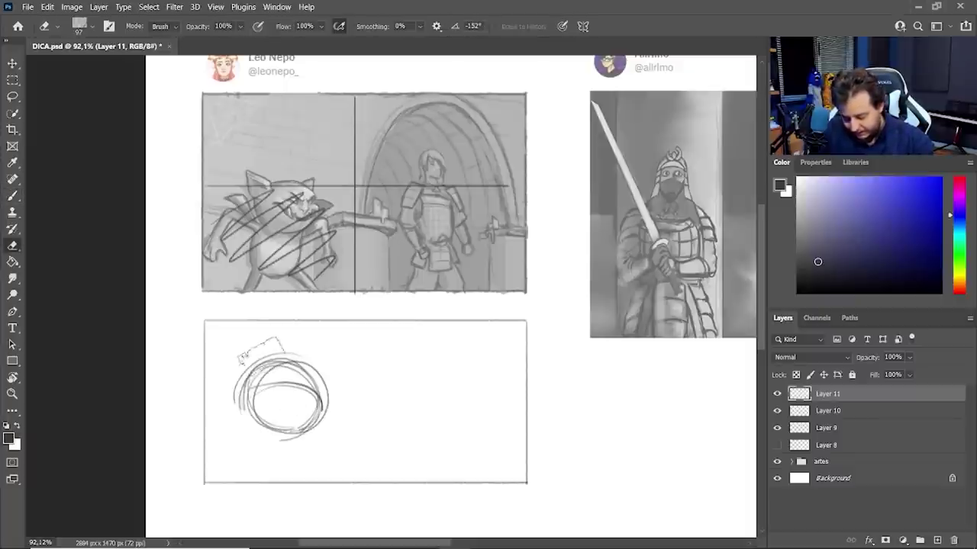
{"action": "left_click_drag", "start_coordinate": [261, 351], "coordinate": [241, 404]}
{"action": "key", "text": "b"}
{"action": "mouse_move", "coordinate": [264, 370]}
{"action": "left_mouse_down"}
{"action": "mouse_move", "coordinate": [312, 374]}
{"action": "mouse_move", "coordinate": [305, 427]}
{"action": "left_mouse_up"}
Sketch the goblin's hunched body and bent arms below the head circle in the lower frame.
{"action": "key", "text": "e"}
{"action": "mouse_move", "coordinate": [254, 408]}
{"action": "left_mouse_down"}
{"action": "mouse_move", "coordinate": [304, 431]}
{"action": "mouse_move", "coordinate": [250, 457]}
{"action": "left_mouse_up"}
{"action": "key", "text": "b"}
{"action": "left_click_drag", "start_coordinate": [281, 428], "coordinate": [244, 468]}
{"action": "left_click_drag", "start_coordinate": [296, 431], "coordinate": [317, 473]}
{"action": "left_click_drag", "start_coordinate": [237, 405], "coordinate": [277, 426]}
{"action": "mouse_move", "coordinate": [229, 404]}
{"action": "left_mouse_down"}
{"action": "mouse_move", "coordinate": [216, 419]}
{"action": "mouse_move", "coordinate": [268, 433]}
{"action": "left_mouse_up"}
{"action": "left_click_drag", "start_coordinate": [296, 429], "coordinate": [362, 472]}
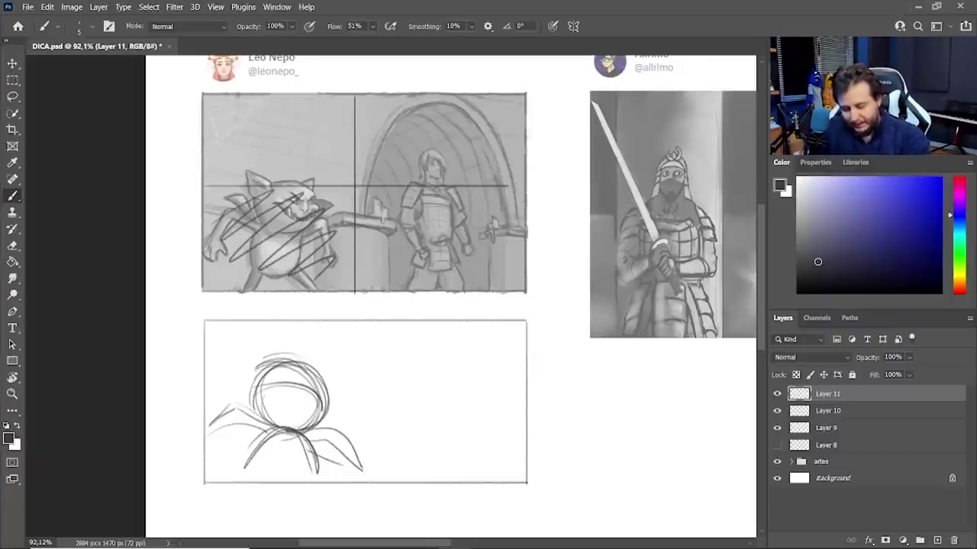
{"action": "left_click_drag", "start_coordinate": [233, 98], "coordinate": [517, 220]}
{"action": "left_click_drag", "start_coordinate": [343, 95], "coordinate": [521, 172]}
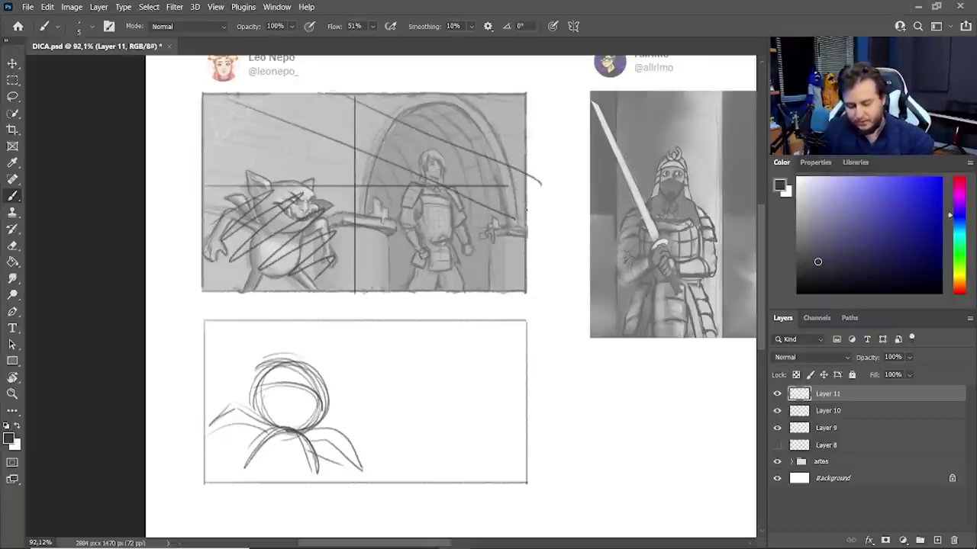
{"action": "key", "text": "ctrl+z"}
{"action": "key", "text": "ctrl+z"}
Sketch four descending perspective lines across the lower frame and add a horizontal line with a downward arrow beneath it.
{"action": "left_click_drag", "start_coordinate": [296, 330], "coordinate": [517, 391]}
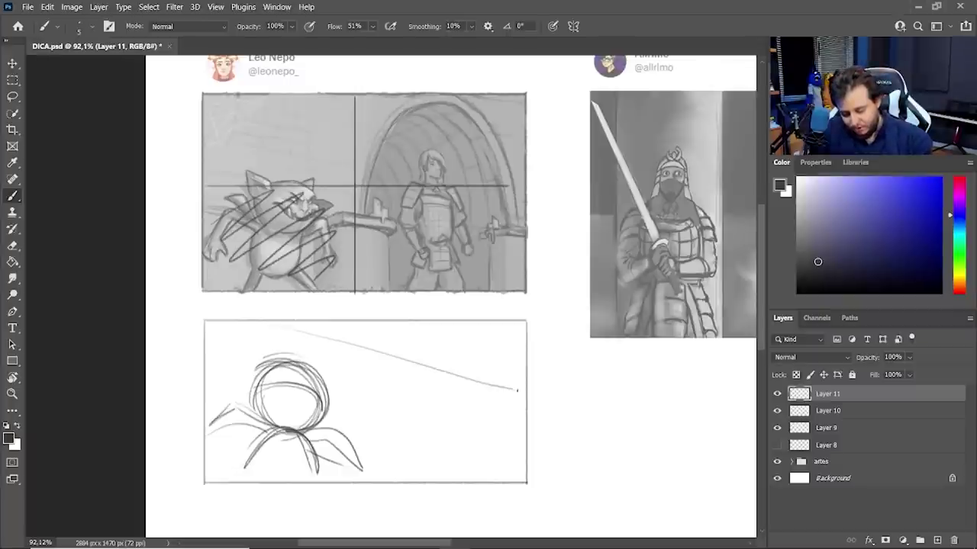
{"action": "left_click_drag", "start_coordinate": [409, 331], "coordinate": [525, 367]}
{"action": "left_click_drag", "start_coordinate": [331, 395], "coordinate": [523, 425]}
{"action": "left_click_drag", "start_coordinate": [360, 459], "coordinate": [542, 470]}
{"action": "key", "text": "ctrl+z"}
{"action": "left_click_drag", "start_coordinate": [366, 457], "coordinate": [524, 469]}
{"action": "key", "text": "ctrl+z"}
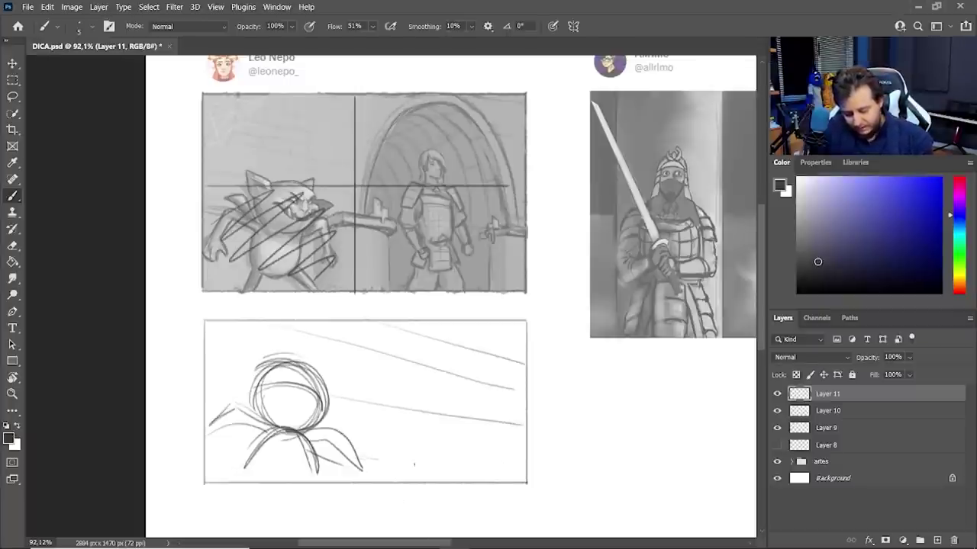
{"action": "mouse_move", "coordinate": [366, 457]}
{"action": "left_mouse_down"}
{"action": "mouse_move", "coordinate": [518, 479]}
{"action": "mouse_move", "coordinate": [177, 501]}
{"action": "mouse_move", "coordinate": [566, 501]}
{"action": "left_mouse_up"}
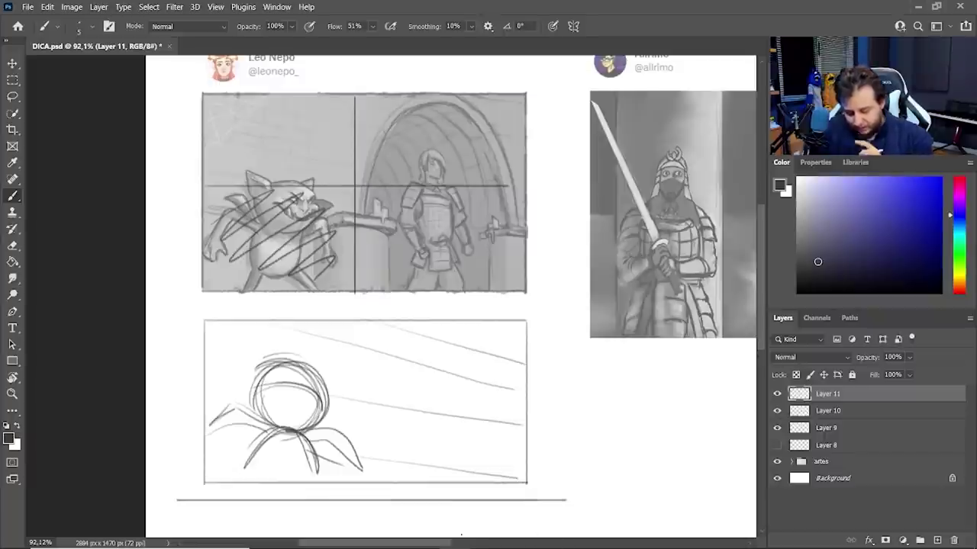
{"action": "left_click_drag", "start_coordinate": [542, 461], "coordinate": [541, 501]}
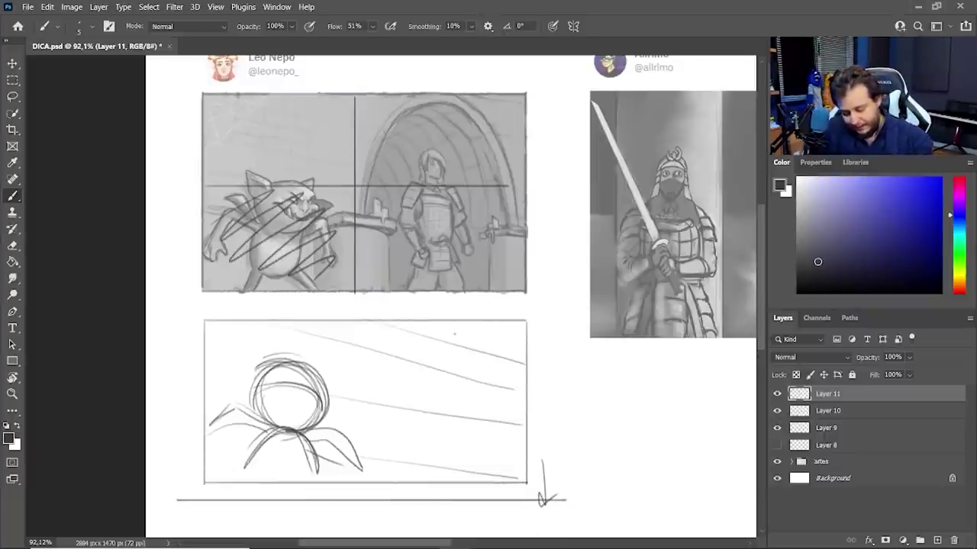
Sketch tilted vertical perspective lines fanning across the lower frame, redrawing them until their slants fit the scene.
{"action": "left_click_drag", "start_coordinate": [477, 320], "coordinate": [473, 500]}
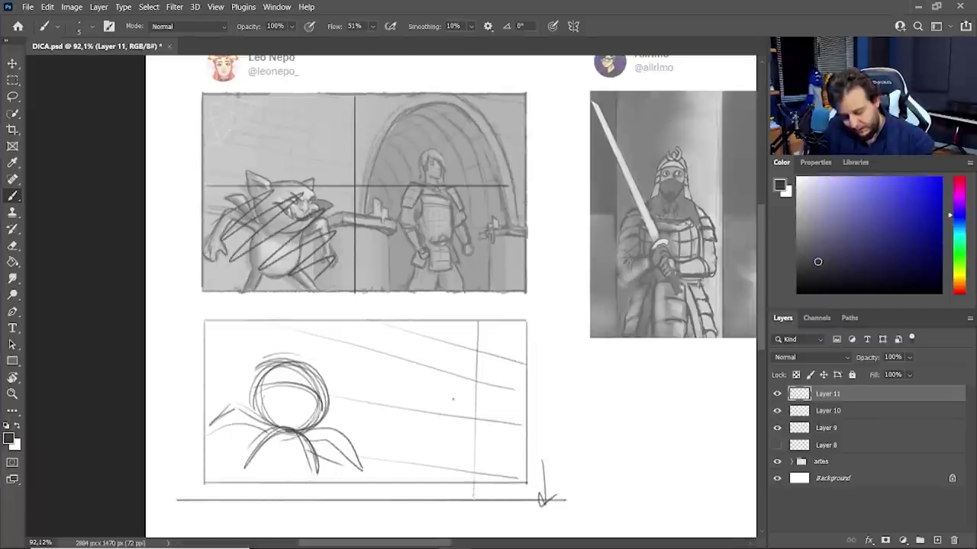
{"action": "key", "text": "ctrl+z"}
{"action": "left_click_drag", "start_coordinate": [469, 322], "coordinate": [468, 499]}
{"action": "key", "text": "ctrl+z"}
{"action": "left_click_drag", "start_coordinate": [474, 320], "coordinate": [487, 496]}
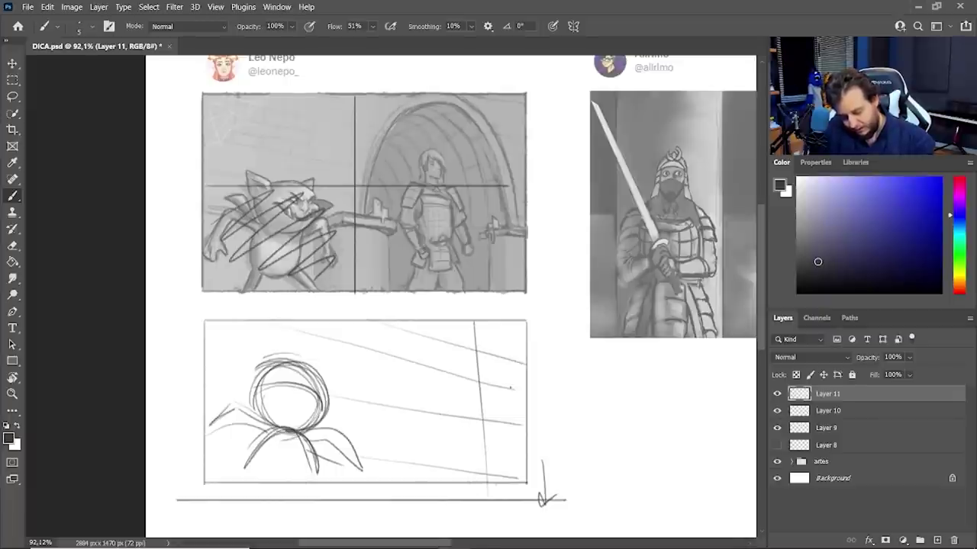
{"action": "key", "text": "ctrl+z"}
{"action": "mouse_move", "coordinate": [478, 323]}
{"action": "left_mouse_down"}
{"action": "mouse_move", "coordinate": [479, 510]}
{"action": "mouse_move", "coordinate": [542, 458]}
{"action": "left_mouse_up"}
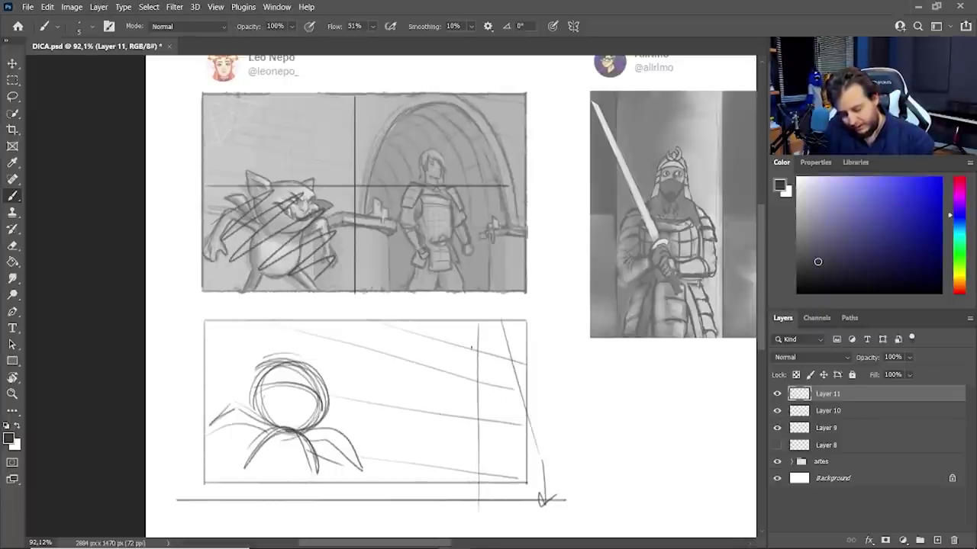
{"action": "key", "text": "ctrl+z"}
{"action": "left_click_drag", "start_coordinate": [448, 323], "coordinate": [401, 511]}
{"action": "key", "text": "ctrl+z"}
{"action": "left_click_drag", "start_coordinate": [421, 321], "coordinate": [376, 511]}
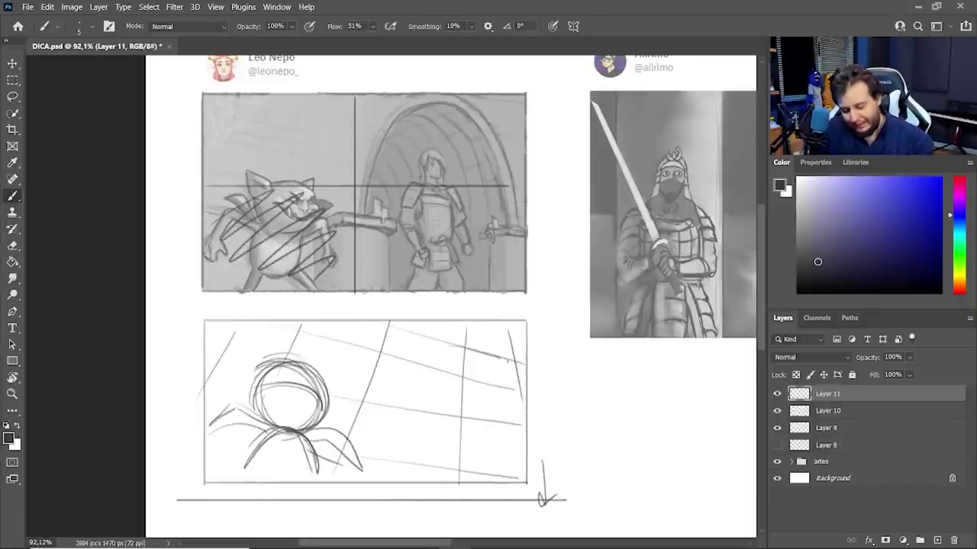
Try different sizes of an arched doorway in the right half of the lower frame.
{"action": "mouse_move", "coordinate": [510, 360]}
{"action": "left_mouse_down"}
{"action": "mouse_move", "coordinate": [418, 375]}
{"action": "mouse_move", "coordinate": [381, 465]}
{"action": "mouse_move", "coordinate": [400, 383]}
{"action": "mouse_move", "coordinate": [512, 377]}
{"action": "mouse_move", "coordinate": [446, 349]}
{"action": "mouse_move", "coordinate": [368, 470]}
{"action": "mouse_move", "coordinate": [528, 367]}
{"action": "mouse_move", "coordinate": [501, 341]}
{"action": "mouse_move", "coordinate": [374, 447]}
{"action": "mouse_move", "coordinate": [359, 473]}
{"action": "left_mouse_up"}
{"action": "key", "text": "ctrl+z"}
{"action": "key", "text": "ctrl+z"}
{"action": "key", "text": "ctrl+z"}
{"action": "mouse_move", "coordinate": [365, 430]}
{"action": "left_mouse_down"}
{"action": "mouse_move", "coordinate": [506, 363]}
{"action": "mouse_move", "coordinate": [523, 416]}
{"action": "left_mouse_up"}
{"action": "mouse_move", "coordinate": [477, 345]}
{"action": "left_mouse_down"}
{"action": "mouse_move", "coordinate": [523, 412]}
{"action": "mouse_move", "coordinate": [369, 481]}
{"action": "mouse_move", "coordinate": [505, 364]}
{"action": "mouse_move", "coordinate": [522, 441]}
{"action": "left_mouse_up"}
{"action": "mouse_move", "coordinate": [523, 394]}
{"action": "left_mouse_down"}
{"action": "mouse_move", "coordinate": [364, 463]}
{"action": "mouse_move", "coordinate": [451, 348]}
{"action": "mouse_move", "coordinate": [527, 413]}
{"action": "left_mouse_up"}
{"action": "key", "text": "ctrl+z"}
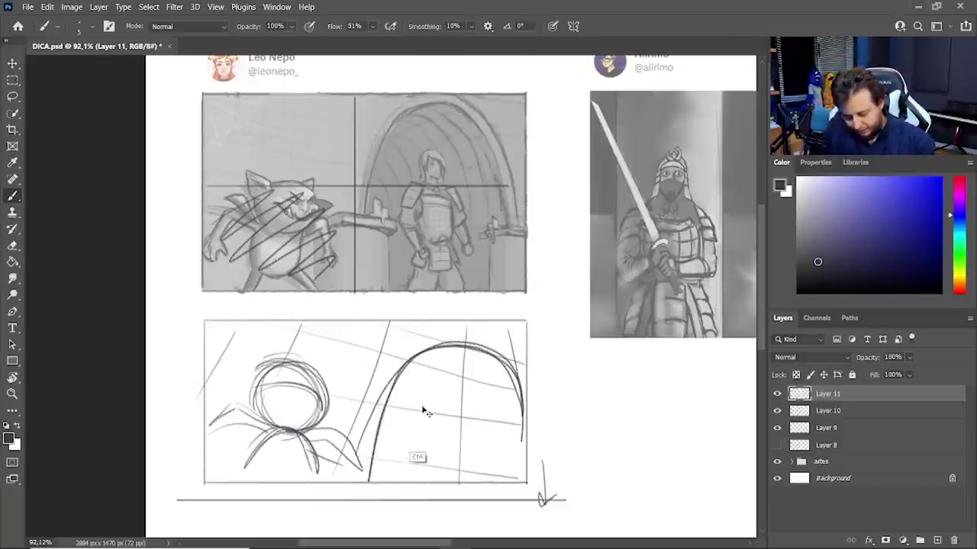
{"action": "key", "text": "ctrl+z"}
{"action": "mouse_move", "coordinate": [377, 480]}
{"action": "left_mouse_down"}
{"action": "mouse_move", "coordinate": [415, 394]}
{"action": "mouse_move", "coordinate": [513, 458]}
{"action": "mouse_move", "coordinate": [514, 480]}
{"action": "left_mouse_up"}
{"action": "left_click_drag", "start_coordinate": [452, 368], "coordinate": [511, 426]}
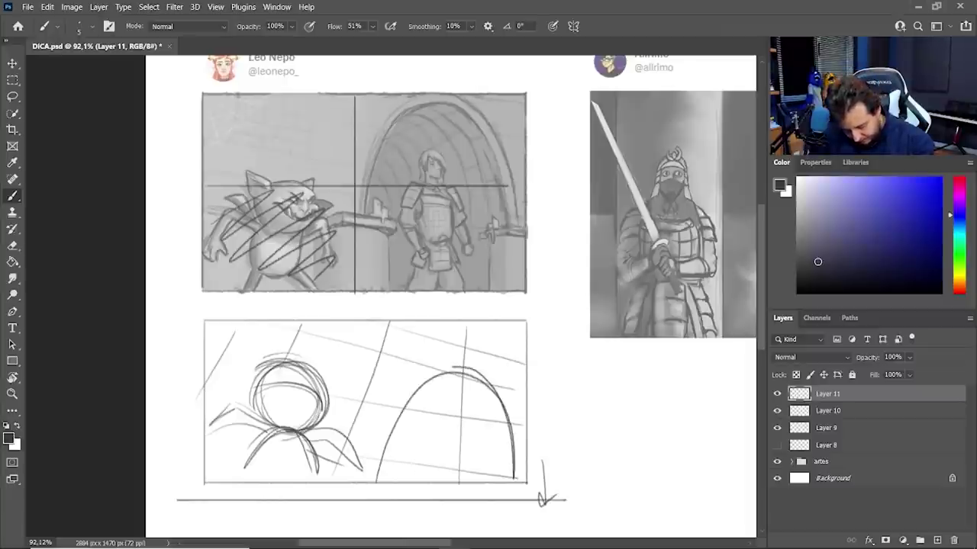
{"action": "key", "text": "ctrl+z"}
{"action": "key", "text": "ctrl+z"}
Sketch a tall arched doorway in the right half of the lower frame and erase most of the goblin figure.
{"action": "mouse_move", "coordinate": [374, 474]}
{"action": "left_mouse_down"}
{"action": "mouse_move", "coordinate": [459, 350]}
{"action": "mouse_move", "coordinate": [520, 455]}
{"action": "left_mouse_up"}
{"action": "key", "text": "ctrl+z"}
{"action": "mouse_move", "coordinate": [499, 372]}
{"action": "left_mouse_down"}
{"action": "mouse_move", "coordinate": [521, 455]}
{"action": "mouse_move", "coordinate": [391, 449]}
{"action": "mouse_move", "coordinate": [479, 354]}
{"action": "mouse_move", "coordinate": [517, 470]}
{"action": "left_mouse_up"}
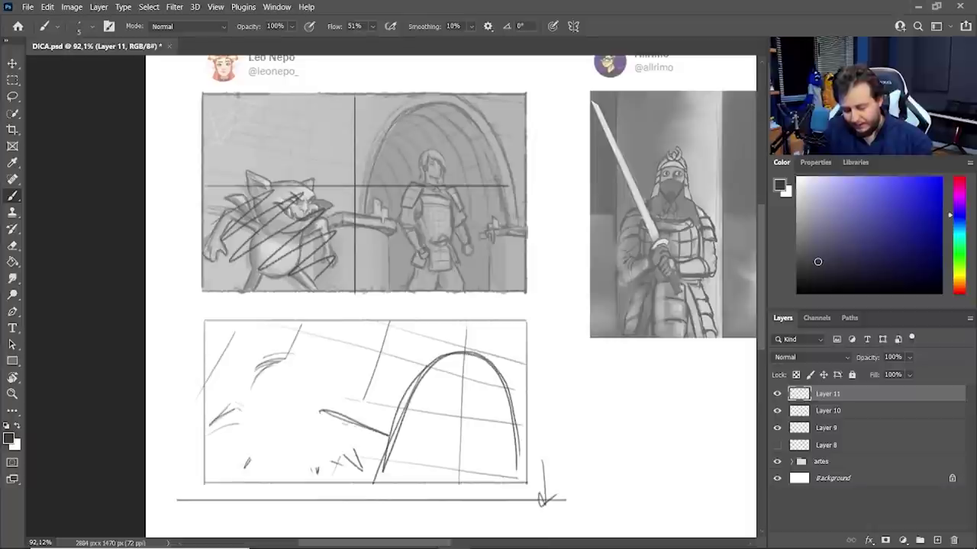
Sketch a blocky pedestal with a thick slanted top and side faces beside the arch's left leg.
{"action": "left_click_drag", "start_coordinate": [321, 413], "coordinate": [389, 436]}
{"action": "left_click_drag", "start_coordinate": [389, 439], "coordinate": [379, 478]}
{"action": "left_click_drag", "start_coordinate": [321, 422], "coordinate": [384, 445]}
{"action": "left_click_drag", "start_coordinate": [356, 429], "coordinate": [403, 439]}
{"action": "mouse_move", "coordinate": [321, 408]}
{"action": "left_mouse_down"}
{"action": "mouse_move", "coordinate": [406, 422]}
{"action": "mouse_move", "coordinate": [410, 443]}
{"action": "left_mouse_up"}
{"action": "left_click_drag", "start_coordinate": [399, 441], "coordinate": [395, 478]}
{"action": "mouse_move", "coordinate": [335, 432]}
{"action": "left_mouse_down"}
{"action": "mouse_move", "coordinate": [328, 483]}
{"action": "mouse_move", "coordinate": [326, 470]}
{"action": "left_mouse_up"}
{"action": "mouse_move", "coordinate": [332, 410]}
{"action": "left_mouse_down"}
{"action": "mouse_move", "coordinate": [334, 430]}
{"action": "mouse_move", "coordinate": [325, 426]}
{"action": "left_mouse_up"}
{"action": "mouse_move", "coordinate": [322, 412]}
{"action": "left_mouse_down"}
{"action": "mouse_move", "coordinate": [296, 446]}
{"action": "mouse_move", "coordinate": [312, 442]}
{"action": "left_mouse_up"}
{"action": "left_click_drag", "start_coordinate": [331, 425], "coordinate": [304, 447]}
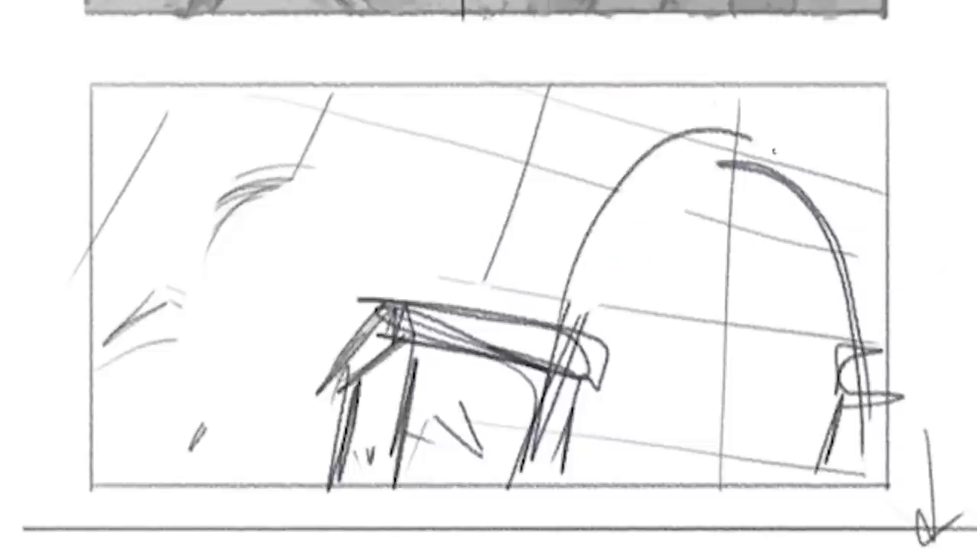
Draw receding slanted lines and curved ribs inside the arch to suggest a vaulted tunnel.
{"action": "left_click_drag", "start_coordinate": [586, 244], "coordinate": [848, 227]}
{"action": "left_click_drag", "start_coordinate": [603, 309], "coordinate": [799, 193]}
{"action": "left_click_drag", "start_coordinate": [612, 357], "coordinate": [840, 255]}
{"action": "left_click_drag", "start_coordinate": [626, 400], "coordinate": [846, 314]}
{"action": "left_click_drag", "start_coordinate": [614, 233], "coordinate": [755, 476]}
{"action": "left_click_drag", "start_coordinate": [594, 269], "coordinate": [673, 472]}
{"action": "left_click_drag", "start_coordinate": [521, 334], "coordinate": [879, 344]}
Strengthen the pedestal's top edge and sketch a new large goblin head circle at the left of the lower frame.
{"action": "mouse_move", "coordinate": [410, 292]}
{"action": "left_mouse_down"}
{"action": "mouse_move", "coordinate": [341, 387]}
{"action": "mouse_move", "coordinate": [548, 326]}
{"action": "left_mouse_up"}
{"action": "left_click_drag", "start_coordinate": [142, 233], "coordinate": [349, 295]}
{"action": "left_click_drag", "start_coordinate": [137, 252], "coordinate": [347, 301]}
{"action": "key", "text": "e"}
{"action": "left_click_drag", "start_coordinate": [305, 206], "coordinate": [172, 347]}
{"action": "key", "text": "b"}
{"action": "left_click_drag", "start_coordinate": [160, 287], "coordinate": [347, 294]}
{"action": "left_click_drag", "start_coordinate": [239, 200], "coordinate": [347, 290]}
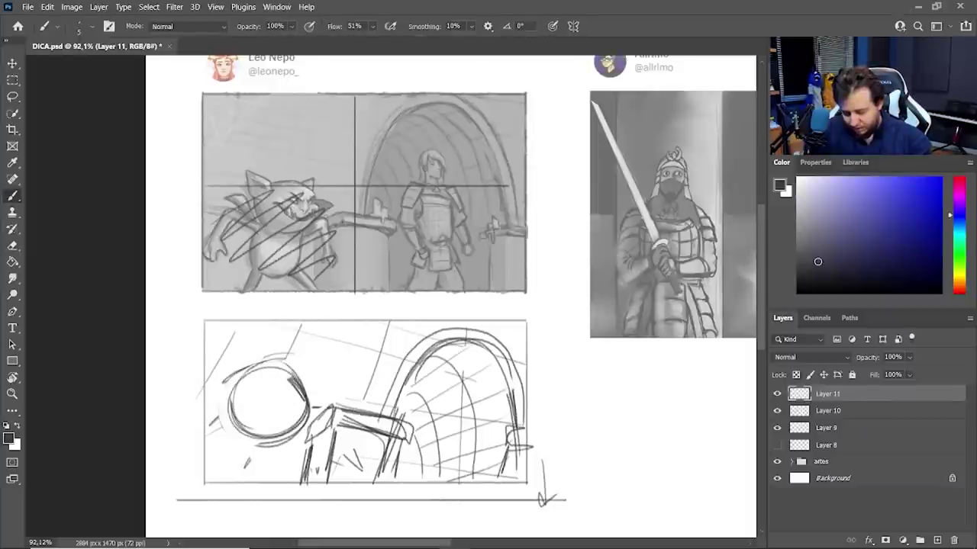
Reinforce the goblin's head outline and clean up the pedestal's right corner and side edge.
{"action": "left_click_drag", "start_coordinate": [269, 368], "coordinate": [293, 436]}
{"action": "mouse_move", "coordinate": [398, 408]}
{"action": "left_mouse_down"}
{"action": "mouse_move", "coordinate": [421, 426]}
{"action": "mouse_move", "coordinate": [386, 437]}
{"action": "mouse_move", "coordinate": [415, 435]}
{"action": "left_mouse_up"}
{"action": "key", "text": "e"}
{"action": "key", "text": "b"}
{"action": "mouse_move", "coordinate": [377, 434]}
{"action": "left_mouse_down"}
{"action": "mouse_move", "coordinate": [415, 441]}
{"action": "mouse_move", "coordinate": [399, 478]}
{"action": "mouse_move", "coordinate": [377, 479]}
{"action": "left_mouse_up"}
{"action": "key", "text": "e"}
{"action": "key", "text": "b"}
Add facial guide curves, pointed ears, and rough body and arm lines to the goblin, and start its eyes.
{"action": "left_click_drag", "start_coordinate": [244, 390], "coordinate": [307, 412]}
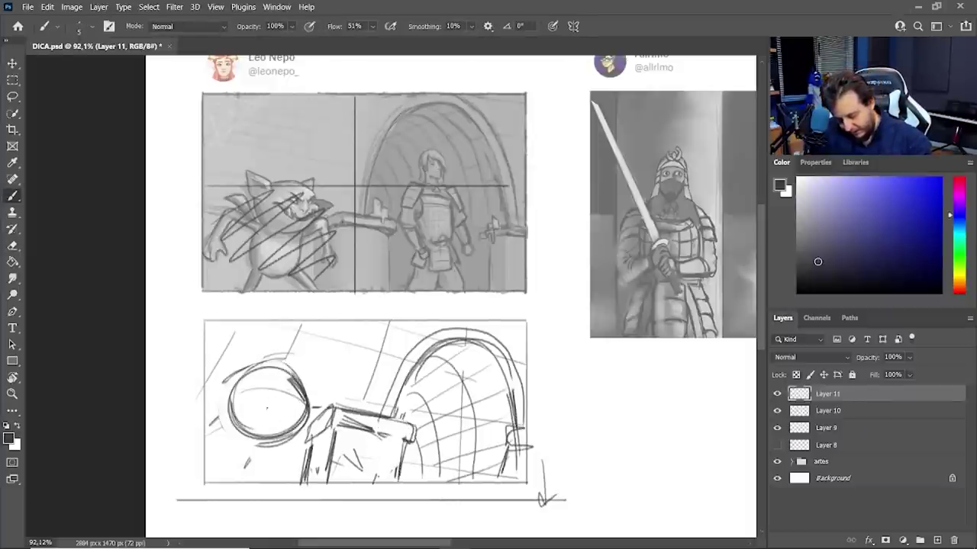
{"action": "left_click_drag", "start_coordinate": [238, 393], "coordinate": [299, 389]}
{"action": "mouse_move", "coordinate": [274, 375]}
{"action": "left_mouse_down"}
{"action": "mouse_move", "coordinate": [272, 431]}
{"action": "mouse_move", "coordinate": [220, 472]}
{"action": "left_mouse_up"}
{"action": "left_click_drag", "start_coordinate": [229, 424], "coordinate": [215, 470]}
{"action": "left_click_drag", "start_coordinate": [230, 389], "coordinate": [247, 383]}
{"action": "left_click_drag", "start_coordinate": [304, 381], "coordinate": [307, 407]}
{"action": "left_click_drag", "start_coordinate": [262, 382], "coordinate": [280, 389]}
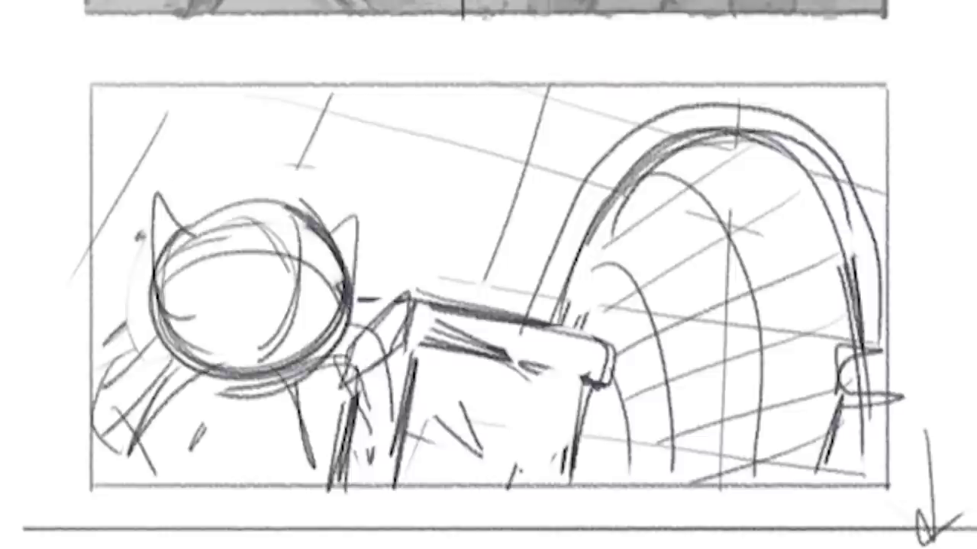
Add rounded shapes on top of the pedestal and sketch a smaller pedestal at the arch's right side.
{"action": "left_click_drag", "start_coordinate": [436, 300], "coordinate": [460, 306]}
{"action": "left_click_drag", "start_coordinate": [583, 324], "coordinate": [597, 328]}
{"action": "left_click_drag", "start_coordinate": [790, 401], "coordinate": [859, 351]}
Redraw the wall's tilted vertical lines and add slanted perspective lines across the upper part of the lower frame.
{"action": "left_click_drag", "start_coordinate": [527, 87], "coordinate": [474, 301]}
{"action": "left_click_drag", "start_coordinate": [309, 93], "coordinate": [279, 218]}
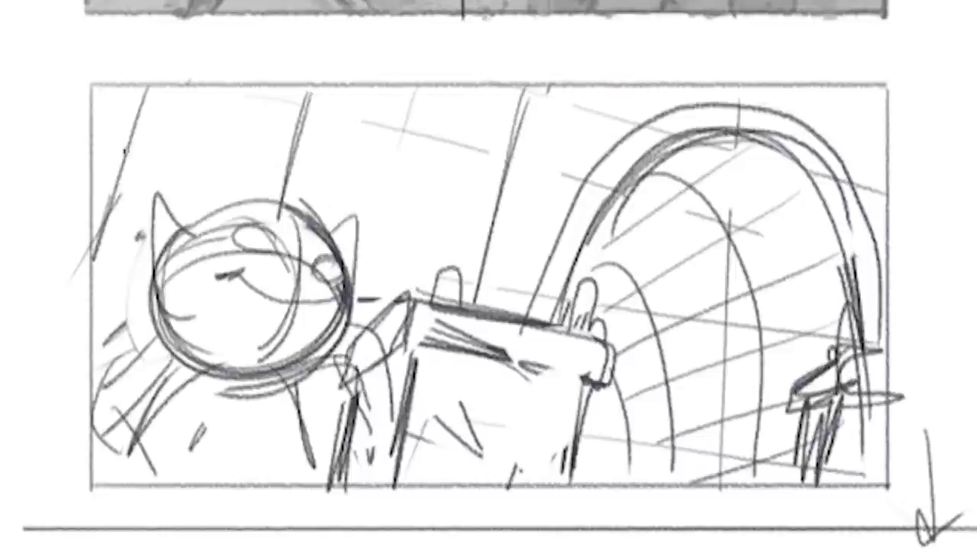
{"action": "left_click_drag", "start_coordinate": [196, 94], "coordinate": [572, 183]}
{"action": "left_click_drag", "start_coordinate": [100, 145], "coordinate": [168, 167]}
{"action": "left_click_drag", "start_coordinate": [755, 89], "coordinate": [806, 106]}
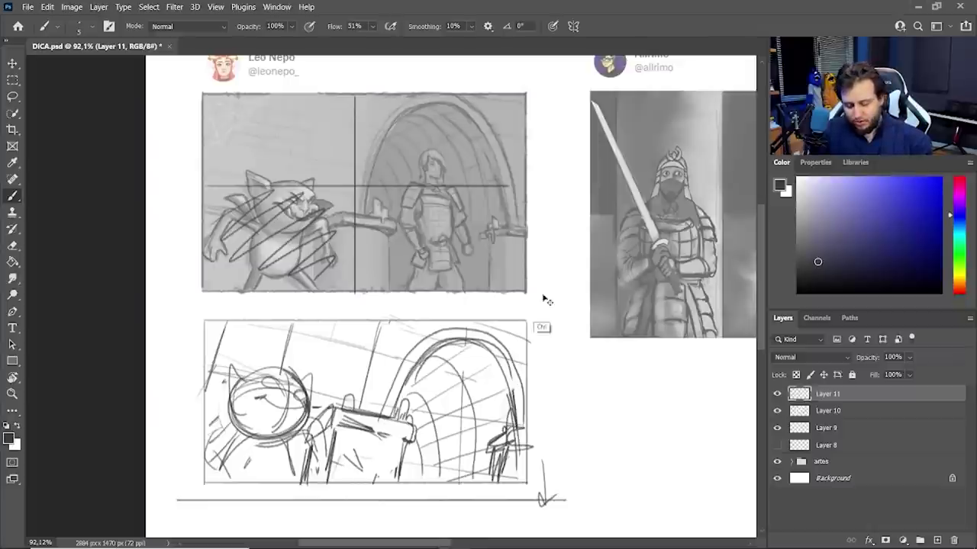
Select the area around the redrawn frame, copy it to a new layer, and return to the Brush tool.
{"action": "key", "text": "ctrl+t"}
{"action": "key", "text": "Return"}
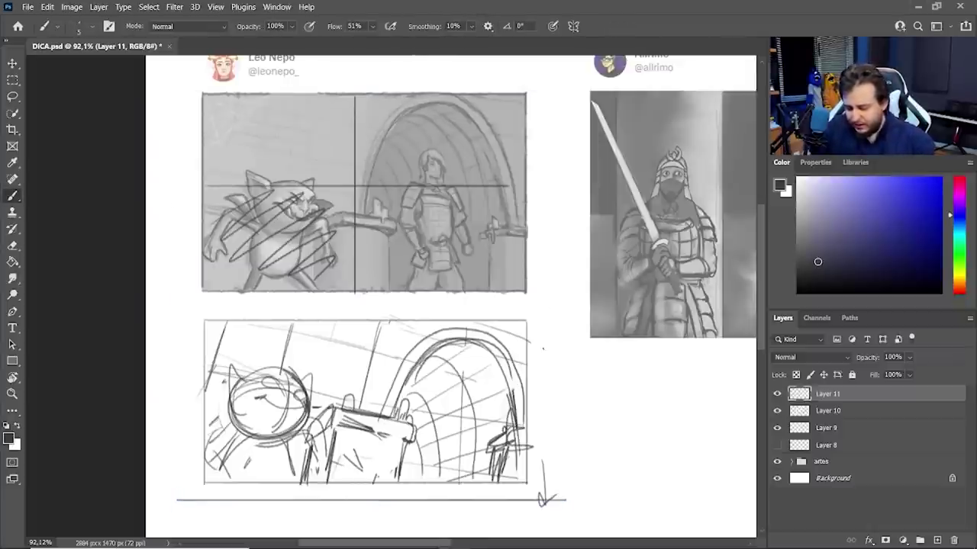
{"action": "key", "text": "m"}
{"action": "left_click_drag", "start_coordinate": [159, 311], "coordinate": [575, 509]}
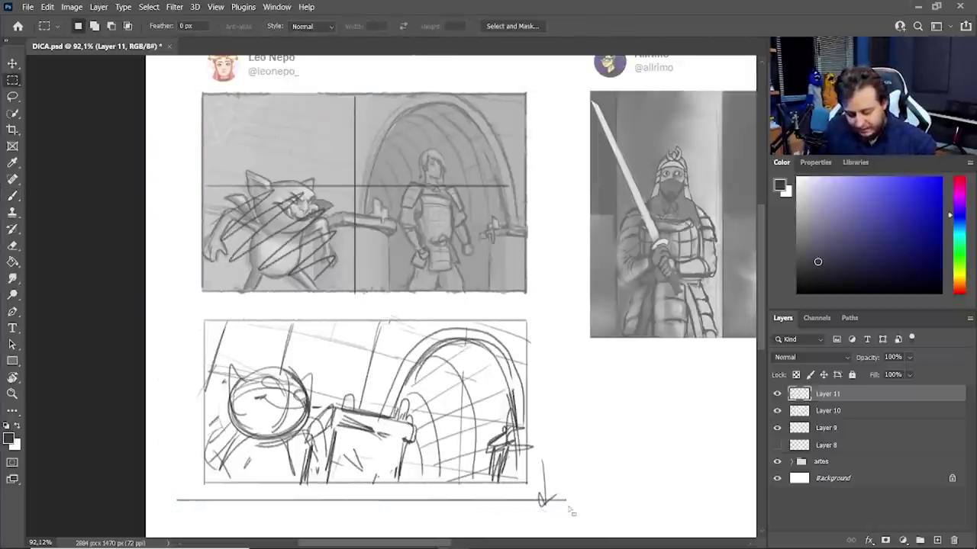
{"action": "key", "text": "ctrl+j"}
{"action": "key", "text": "b"}
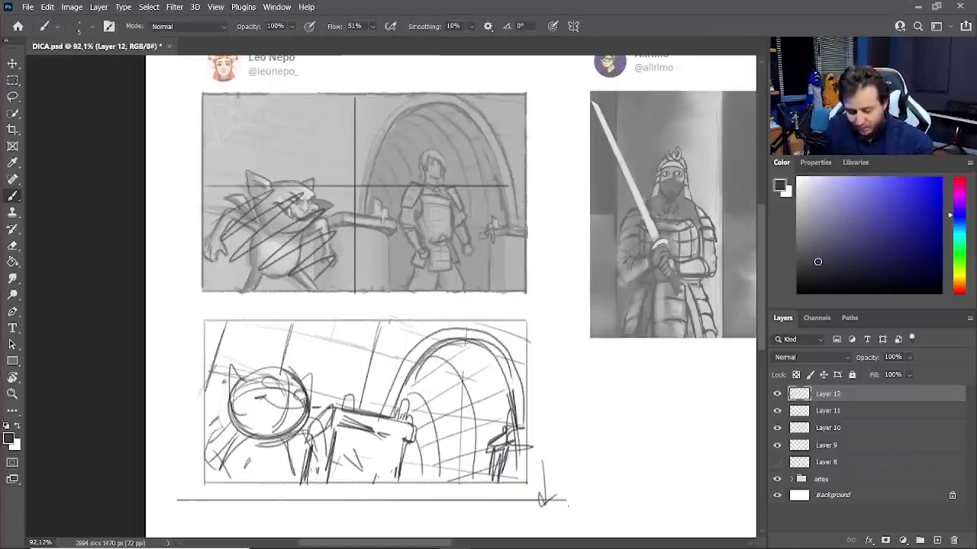
Sketch the knight's round head, shoulders and arm in front of the arch opening, erasing overlapping arch lines around them.
{"action": "mouse_move", "coordinate": [440, 389]}
{"action": "left_mouse_down"}
{"action": "mouse_move", "coordinate": [460, 391]}
{"action": "mouse_move", "coordinate": [438, 393]}
{"action": "mouse_move", "coordinate": [462, 413]}
{"action": "mouse_move", "coordinate": [421, 434]}
{"action": "mouse_move", "coordinate": [411, 455]}
{"action": "left_mouse_up"}
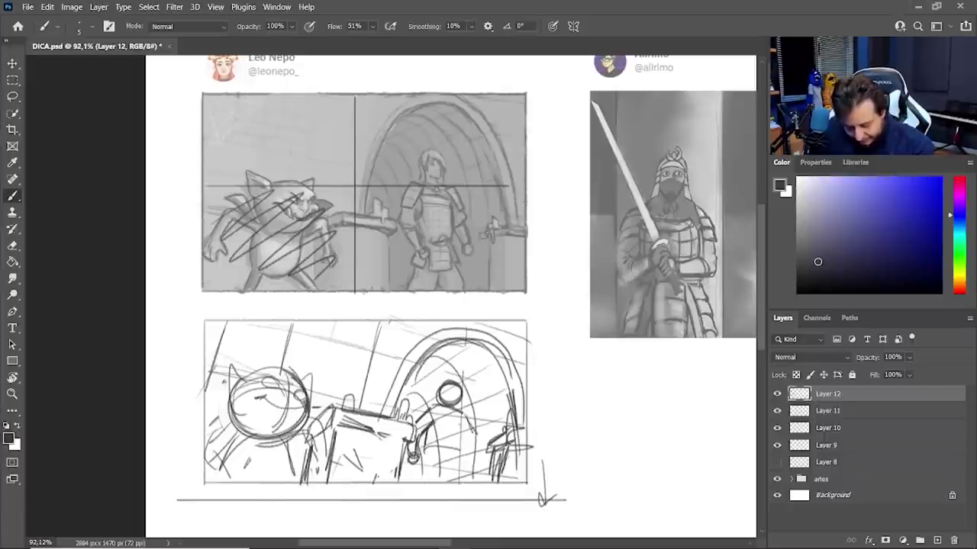
{"action": "mouse_move", "coordinate": [464, 439]}
{"action": "left_mouse_down"}
{"action": "mouse_move", "coordinate": [475, 454]}
{"action": "mouse_move", "coordinate": [479, 441]}
{"action": "mouse_move", "coordinate": [467, 449]}
{"action": "left_mouse_up"}
{"action": "key", "text": "e"}
{"action": "key", "text": "b"}
{"action": "key", "text": "b"}
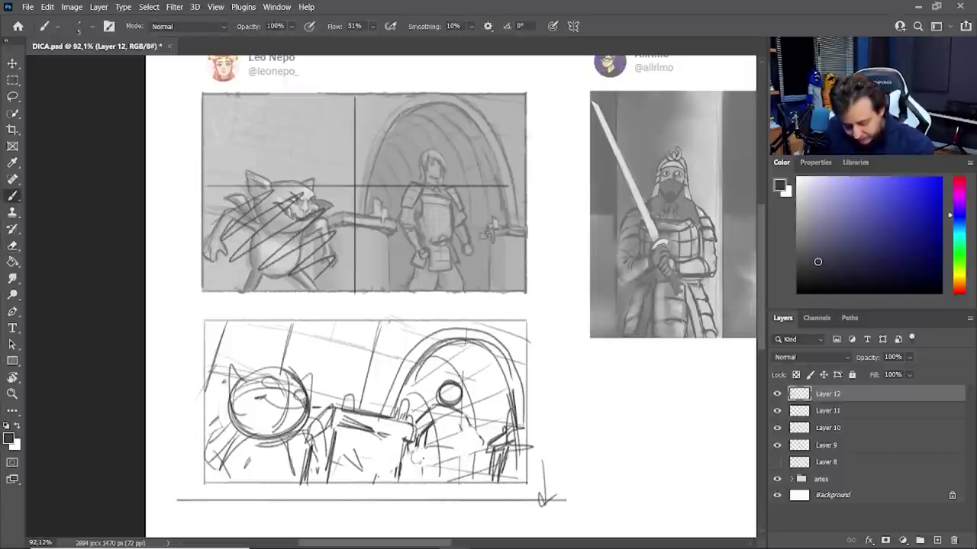
Rough in the knight's torso, waist and legs, and add the helmet around his head and a diagonal sword.
{"action": "mouse_move", "coordinate": [417, 457]}
{"action": "left_mouse_down"}
{"action": "mouse_move", "coordinate": [490, 393]}
{"action": "mouse_move", "coordinate": [416, 457]}
{"action": "mouse_move", "coordinate": [414, 485]}
{"action": "left_mouse_up"}
{"action": "left_click_drag", "start_coordinate": [425, 467], "coordinate": [466, 468]}
{"action": "mouse_move", "coordinate": [466, 449]}
{"action": "left_mouse_down"}
{"action": "mouse_move", "coordinate": [479, 480]}
{"action": "mouse_move", "coordinate": [451, 475]}
{"action": "mouse_move", "coordinate": [461, 481]}
{"action": "left_mouse_up"}
{"action": "left_click_drag", "start_coordinate": [461, 469], "coordinate": [486, 485]}
{"action": "left_click_drag", "start_coordinate": [424, 471], "coordinate": [413, 485]}
{"action": "key", "text": "e"}
{"action": "key", "text": "b"}
{"action": "mouse_move", "coordinate": [439, 389]}
{"action": "left_mouse_down"}
{"action": "mouse_move", "coordinate": [462, 387]}
{"action": "mouse_move", "coordinate": [460, 401]}
{"action": "left_mouse_up"}
{"action": "key", "text": "e"}
{"action": "key", "text": "b"}
Examine the neighbouring samurai and knight-versus-creature artworks up close and return to the redrawn frame.
{"action": "scroll", "coordinate": [534, 380], "scroll_direction": "right", "scroll_amount": 15}
{"action": "scroll", "coordinate": [534, 380], "scroll_direction": "up", "scroll_amount": 2}
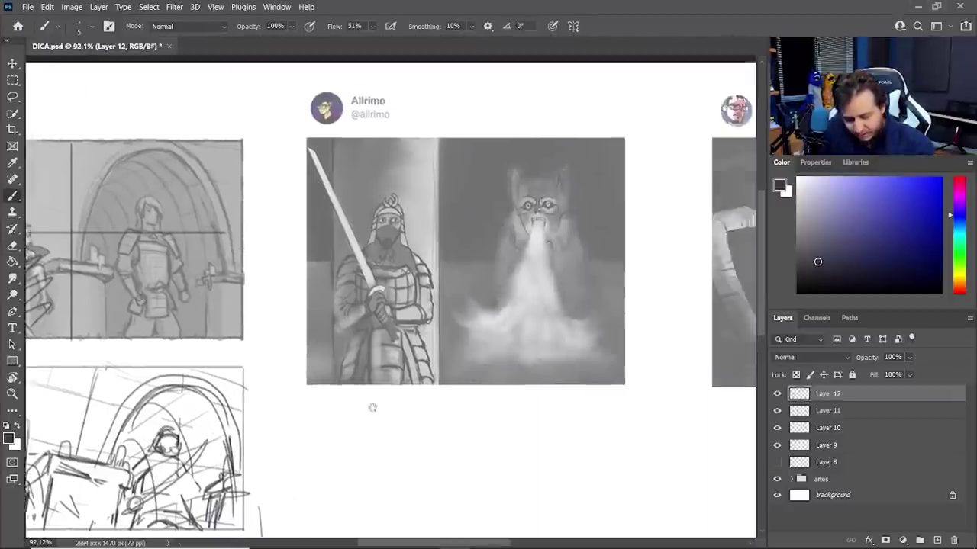
{"action": "key", "text": "z"}
{"action": "left_click", "coordinate": [542, 307]}
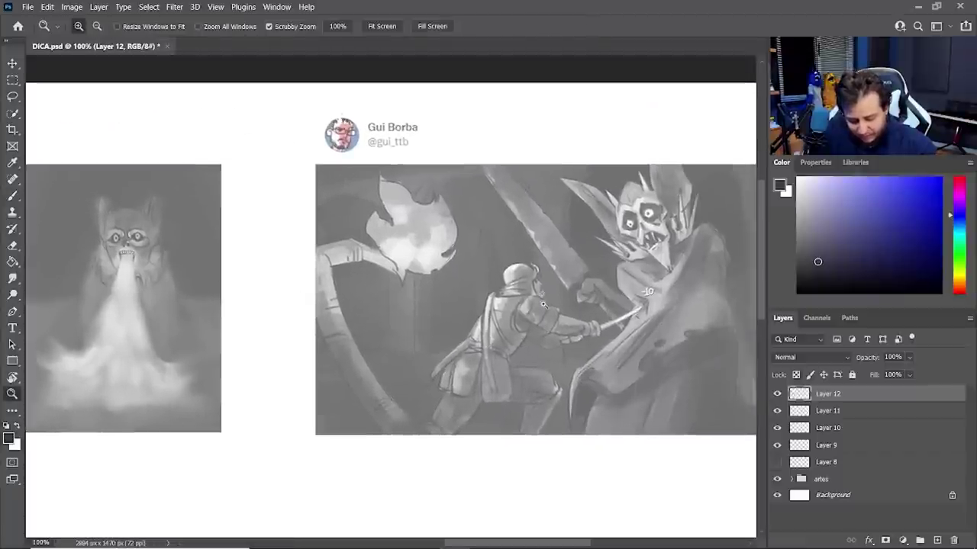
{"action": "left_click", "coordinate": [542, 308]}
{"action": "left_click_drag", "start_coordinate": [297, 397], "coordinate": [710, 316]}
{"action": "left_click_drag", "start_coordinate": [360, 414], "coordinate": [447, 466]}
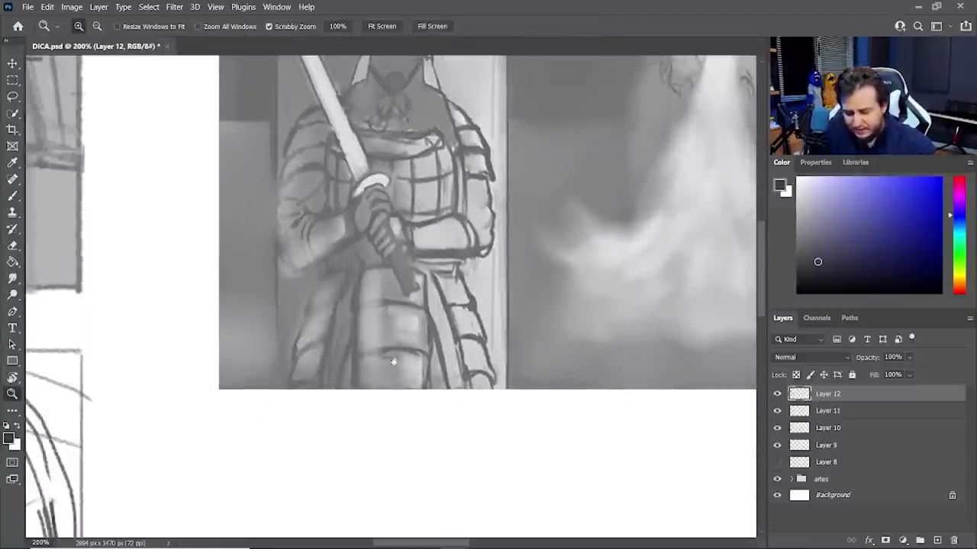
{"action": "left_click_drag", "start_coordinate": [333, 324], "coordinate": [393, 418]}
{"action": "left_click", "coordinate": [393, 418], "text": "alt"}
{"action": "left_click_drag", "start_coordinate": [320, 454], "coordinate": [494, 292]}
{"action": "left_click", "coordinate": [397, 383]}
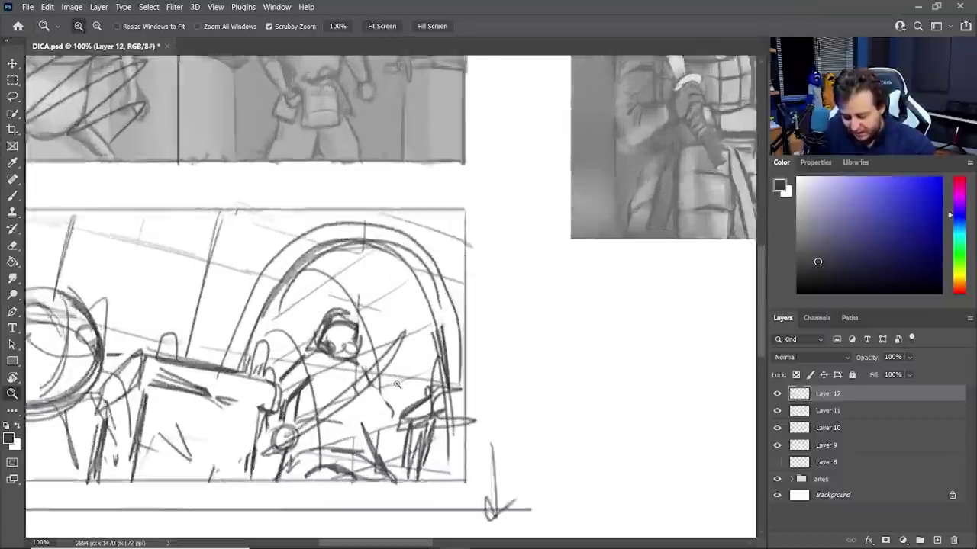
{"action": "key", "text": "b"}
{"action": "key", "text": "ctrl+minus"}
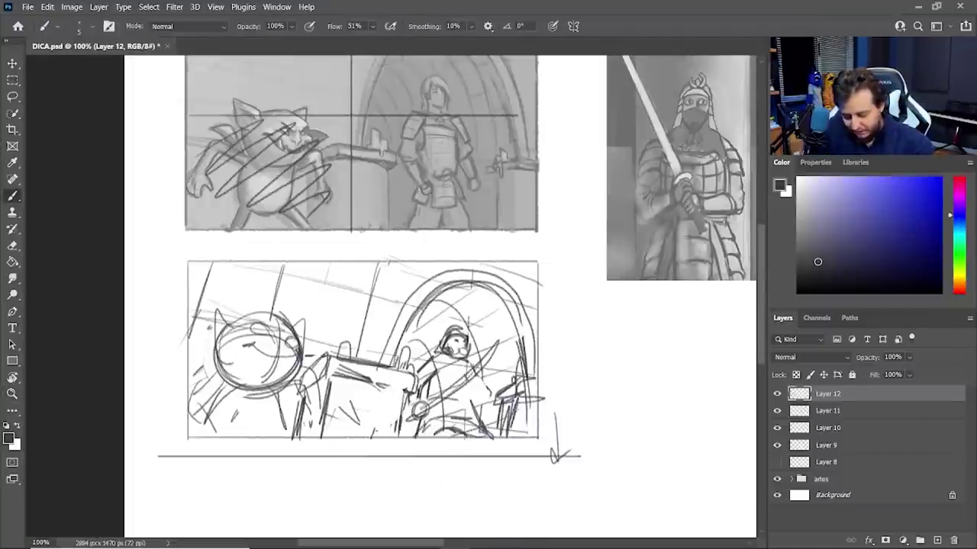
Select the goblin sketch with the Lasso, scale it down slightly and move it higher in the frame.
{"action": "key", "text": "l"}
{"action": "mouse_move", "coordinate": [326, 385]}
{"action": "left_mouse_down"}
{"action": "mouse_move", "coordinate": [324, 421]}
{"action": "mouse_move", "coordinate": [222, 307]}
{"action": "mouse_move", "coordinate": [320, 425]}
{"action": "mouse_move", "coordinate": [324, 397]}
{"action": "left_mouse_up"}
{"action": "key", "text": "ctrl+t"}
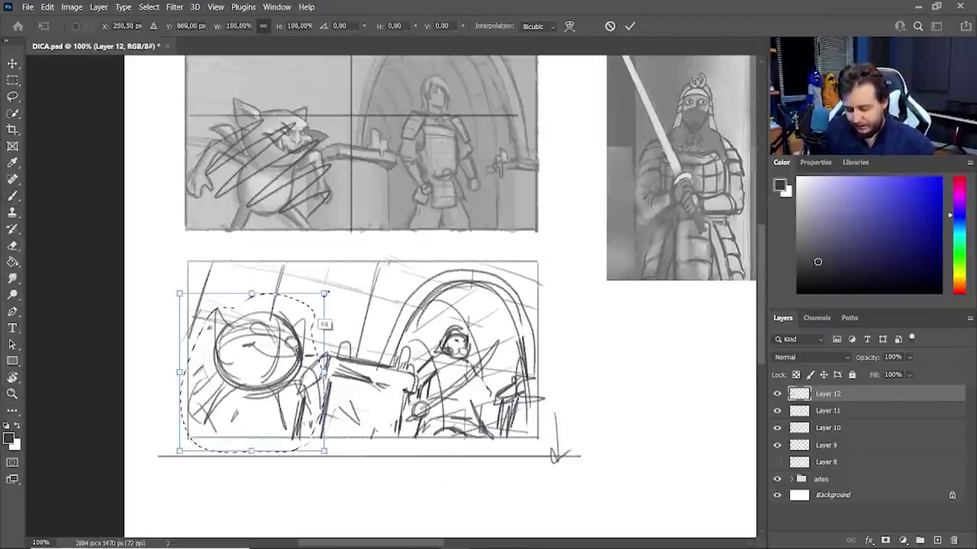
{"action": "left_click_drag", "start_coordinate": [302, 344], "coordinate": [316, 297]}
{"action": "left_click_drag", "start_coordinate": [350, 302], "coordinate": [314, 314]}
{"action": "left_click", "coordinate": [632, 28]}
{"action": "key", "text": "ctrl+d"}
Change the eraser tip to Quadrado v2 at a larger size, clear the goblin's old lower body and sketch a round belly.
{"action": "key", "text": "e"}
{"action": "right_click", "coordinate": [329, 504]}
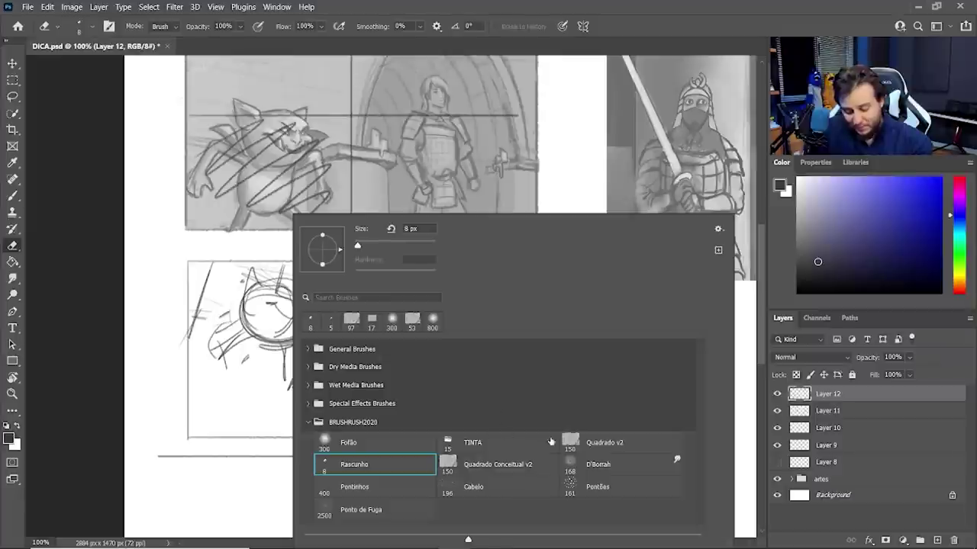
{"action": "left_click", "coordinate": [568, 438]}
{"action": "left_click", "coordinate": [381, 245]}
{"action": "key", "text": "Return"}
{"action": "key", "text": "b"}
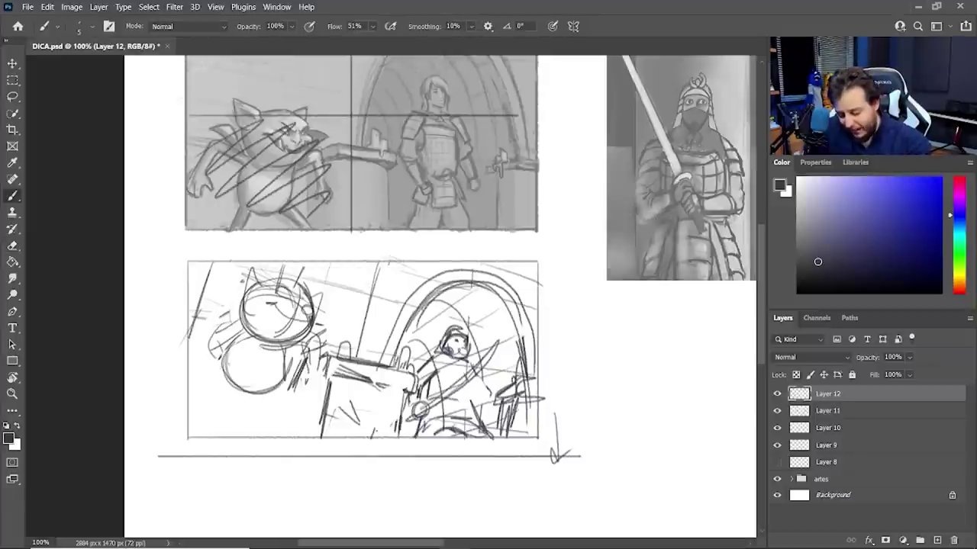
Sketch the goblin's two bent legs spreading from the belly, with clawed feet near the frame's lower edge.
{"action": "left_click_drag", "start_coordinate": [221, 370], "coordinate": [191, 388]}
{"action": "mouse_move", "coordinate": [202, 397]}
{"action": "left_mouse_down"}
{"action": "mouse_move", "coordinate": [268, 394]}
{"action": "mouse_move", "coordinate": [294, 423]}
{"action": "left_mouse_up"}
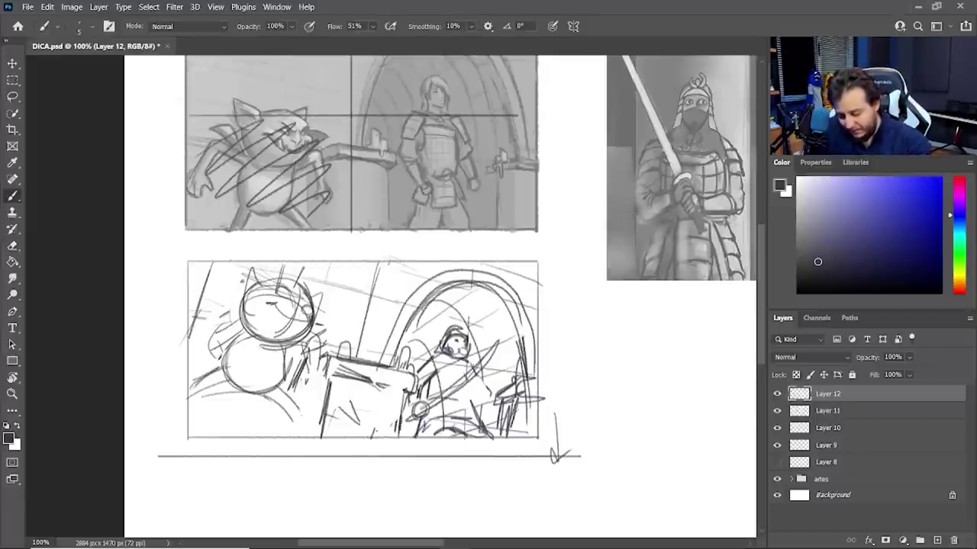
{"action": "mouse_move", "coordinate": [280, 387]}
{"action": "left_mouse_down"}
{"action": "mouse_move", "coordinate": [305, 428]}
{"action": "mouse_move", "coordinate": [269, 406]}
{"action": "mouse_move", "coordinate": [263, 431]}
{"action": "left_mouse_up"}
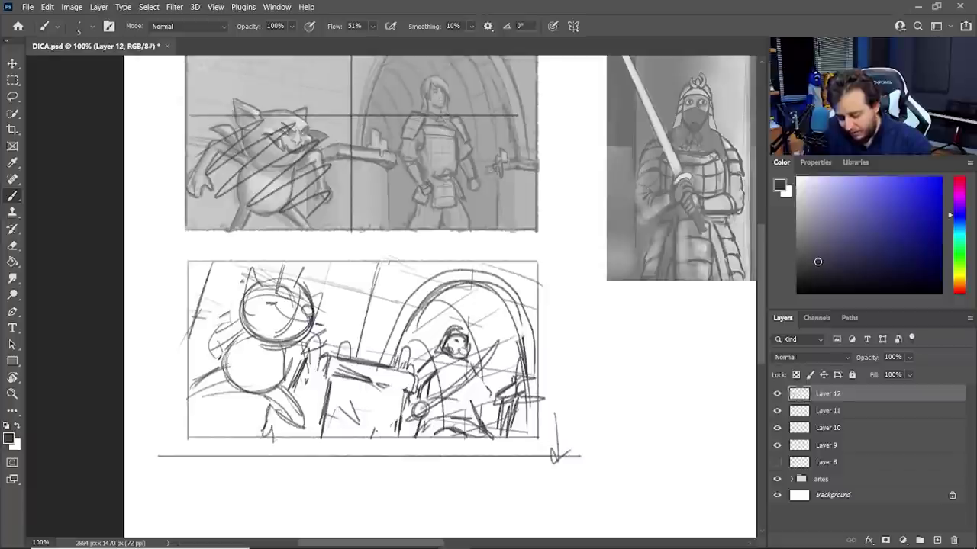
{"action": "left_click_drag", "start_coordinate": [215, 392], "coordinate": [188, 421]}
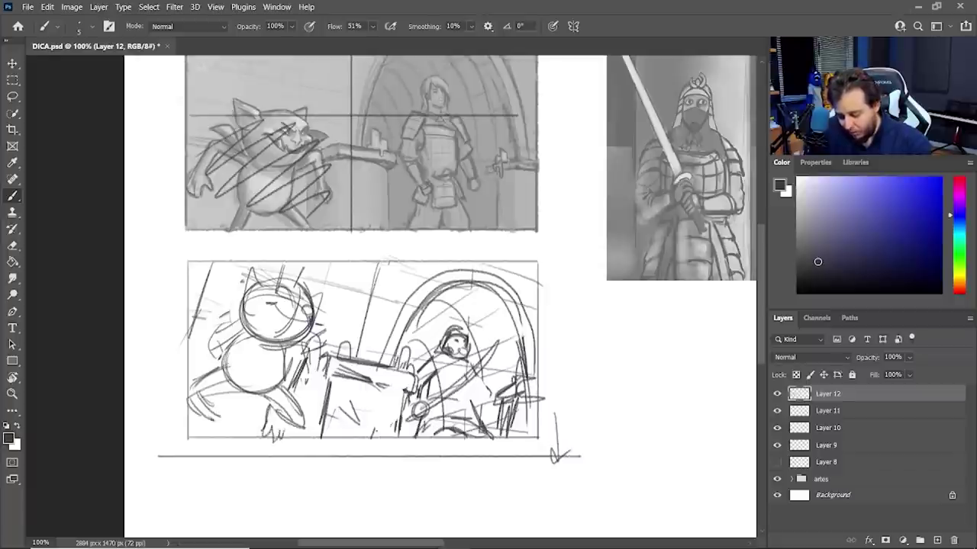
Erase the goblin's old raised arm and redraw it reaching back behind the head, refining the body outline.
{"action": "key", "text": "e"}
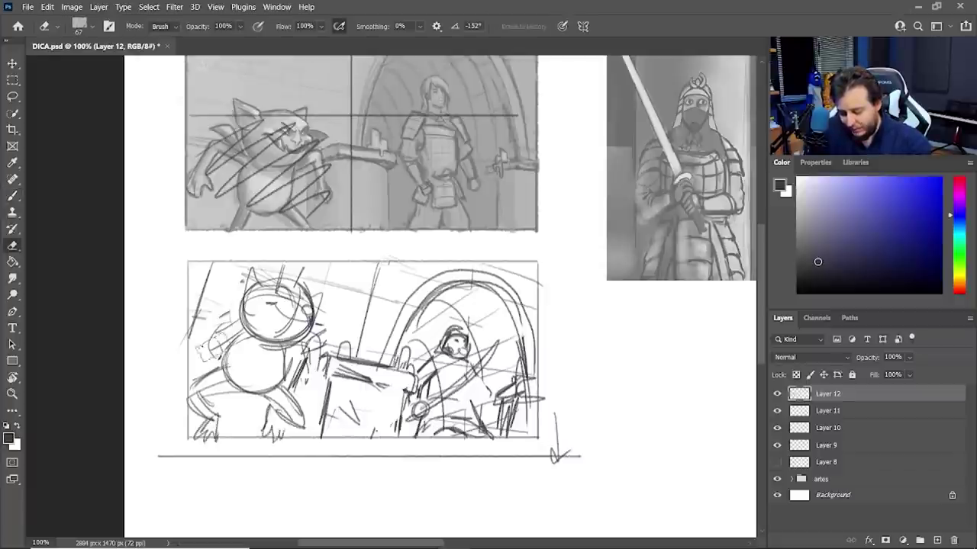
{"action": "key", "text": "b"}
{"action": "mouse_move", "coordinate": [232, 314]}
{"action": "left_mouse_down"}
{"action": "mouse_move", "coordinate": [212, 355]}
{"action": "mouse_move", "coordinate": [217, 302]}
{"action": "mouse_move", "coordinate": [181, 310]}
{"action": "left_mouse_up"}
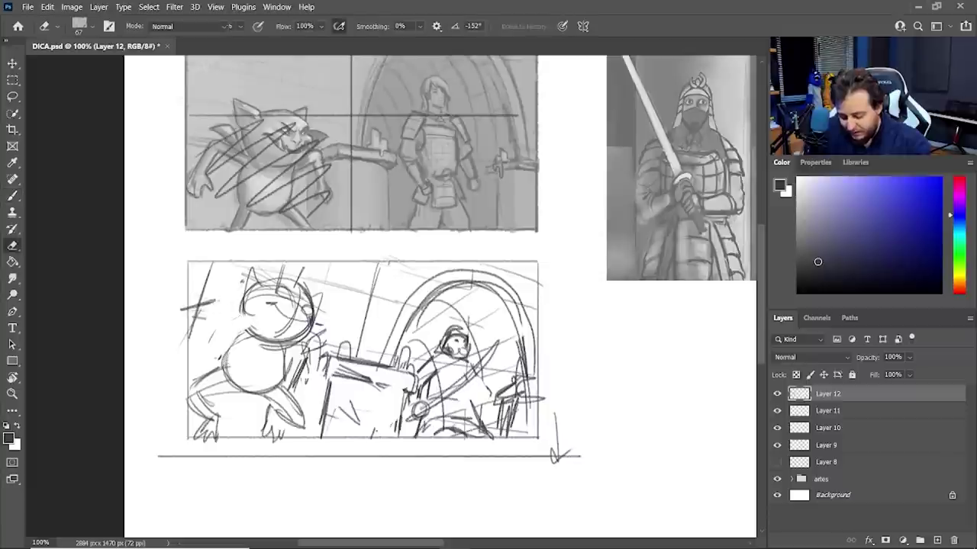
{"action": "key", "text": "e"}
{"action": "key", "text": "b"}
{"action": "mouse_move", "coordinate": [241, 336]}
{"action": "left_mouse_down"}
{"action": "mouse_move", "coordinate": [229, 377]}
{"action": "mouse_move", "coordinate": [285, 357]}
{"action": "mouse_move", "coordinate": [221, 366]}
{"action": "mouse_move", "coordinate": [279, 384]}
{"action": "mouse_move", "coordinate": [284, 350]}
{"action": "mouse_move", "coordinate": [294, 373]}
{"action": "left_mouse_up"}
{"action": "key", "text": "e"}
{"action": "key", "text": "b"}
{"action": "key", "text": "e"}
{"action": "key", "text": "b"}
{"action": "key", "text": "e"}
{"action": "key", "text": "b"}
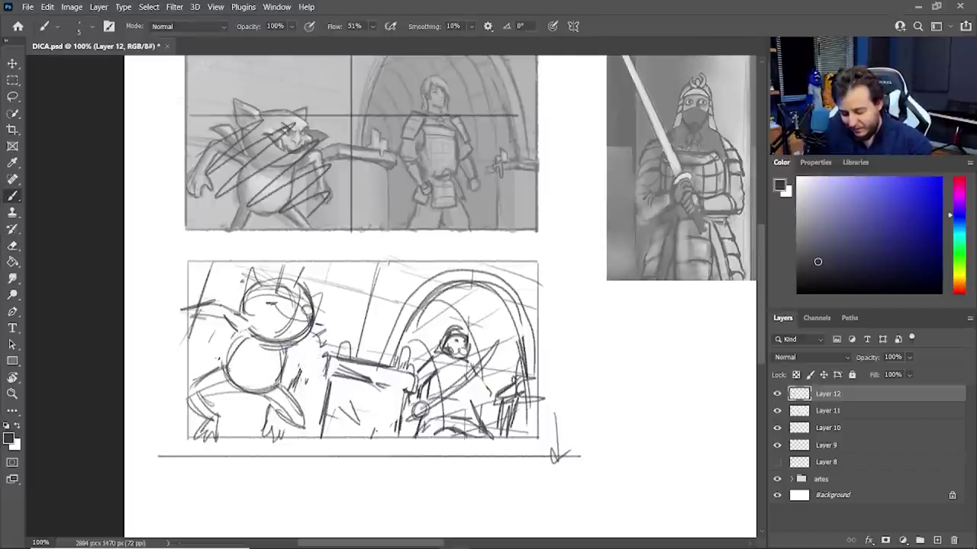
Draw the goblin's front arm reaching towards the pedestal, and rotate the whole goblin about 14 degrees clockwise.
{"action": "mouse_move", "coordinate": [295, 339]}
{"action": "left_mouse_down"}
{"action": "mouse_move", "coordinate": [338, 343]}
{"action": "mouse_move", "coordinate": [330, 294]}
{"action": "mouse_move", "coordinate": [278, 264]}
{"action": "mouse_move", "coordinate": [317, 335]}
{"action": "left_mouse_up"}
{"action": "key", "text": "l"}
{"action": "mouse_move", "coordinate": [333, 302]}
{"action": "left_mouse_down"}
{"action": "mouse_move", "coordinate": [347, 309]}
{"action": "mouse_move", "coordinate": [171, 336]}
{"action": "mouse_move", "coordinate": [314, 448]}
{"action": "mouse_move", "coordinate": [349, 359]}
{"action": "mouse_move", "coordinate": [347, 294]}
{"action": "mouse_move", "coordinate": [358, 279]}
{"action": "mouse_move", "coordinate": [365, 288]}
{"action": "mouse_move", "coordinate": [327, 292]}
{"action": "left_mouse_up"}
{"action": "key", "text": "ctrl+t"}
{"action": "mouse_move", "coordinate": [359, 277]}
{"action": "left_mouse_down"}
{"action": "mouse_move", "coordinate": [365, 288]}
{"action": "mouse_move", "coordinate": [364, 271]}
{"action": "left_mouse_up"}
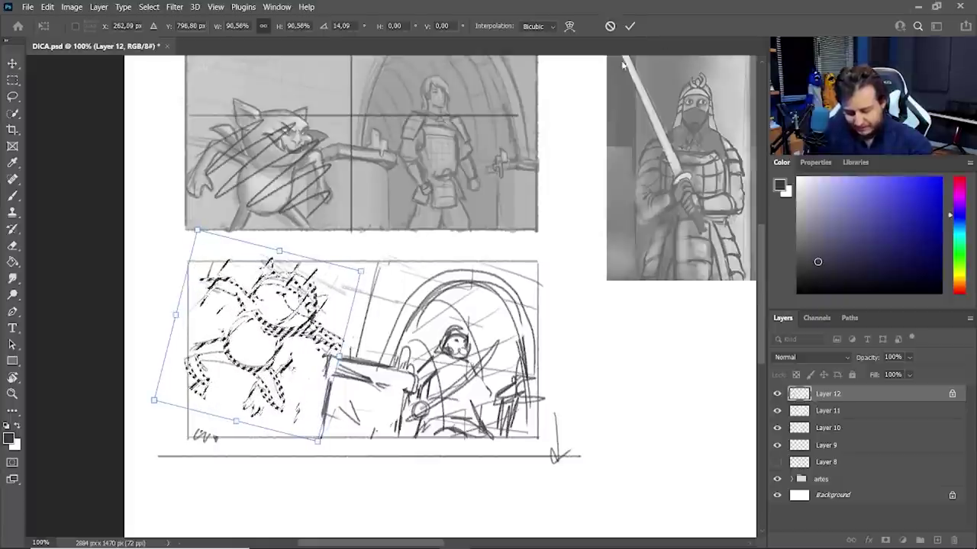
{"action": "key", "text": "Return"}
{"action": "key", "text": "ctrl+d"}
Erase the goblin's old facial lines, save the document, and redraw the head with eyes, snout, pointed ears and raised arm.
{"action": "key", "text": "e"}
{"action": "mouse_move", "coordinate": [311, 288]}
{"action": "left_mouse_down"}
{"action": "mouse_move", "coordinate": [264, 288]}
{"action": "mouse_move", "coordinate": [248, 311]}
{"action": "left_mouse_up"}
{"action": "key", "text": "b"}
{"action": "key", "text": "ctrl+s"}
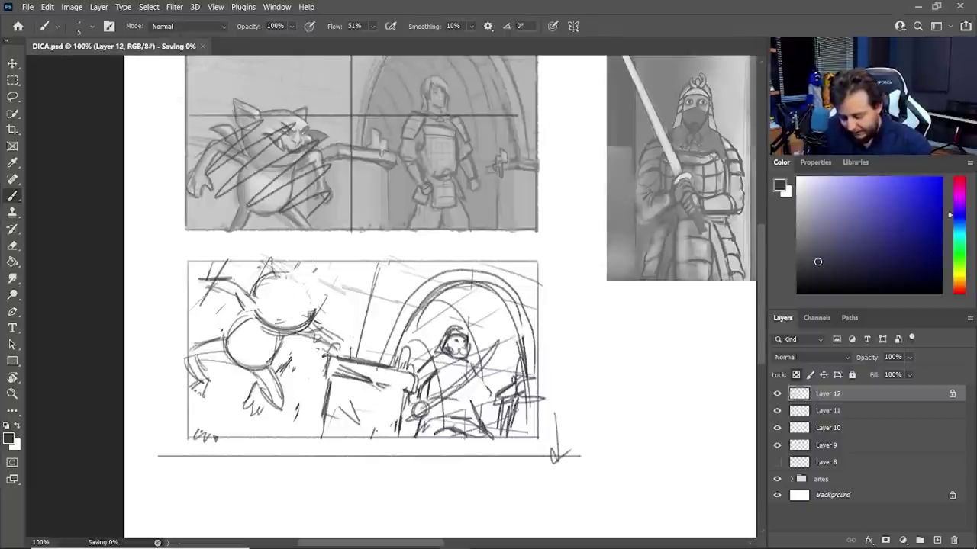
{"action": "mouse_move", "coordinate": [263, 278]}
{"action": "left_mouse_down"}
{"action": "mouse_move", "coordinate": [314, 311]}
{"action": "mouse_move", "coordinate": [259, 296]}
{"action": "mouse_move", "coordinate": [289, 296]}
{"action": "mouse_move", "coordinate": [298, 321]}
{"action": "mouse_move", "coordinate": [294, 269]}
{"action": "mouse_move", "coordinate": [280, 273]}
{"action": "left_mouse_up"}
{"action": "key", "text": "e"}
{"action": "key", "text": "b"}
{"action": "key", "text": "ctrl+z"}
{"action": "left_click_drag", "start_coordinate": [319, 299], "coordinate": [335, 296]}
{"action": "left_click_drag", "start_coordinate": [238, 269], "coordinate": [255, 300]}
{"action": "left_click_drag", "start_coordinate": [184, 276], "coordinate": [208, 282]}
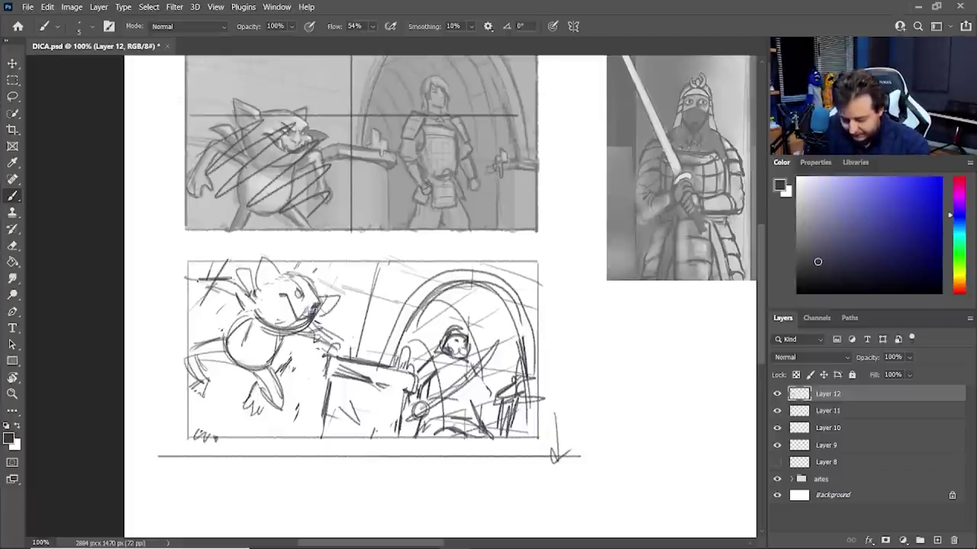
Draw the goblin's hand reaching over the pedestal and redraw the pedestal's tilted top slab and side edges.
{"action": "left_click_drag", "start_coordinate": [326, 330], "coordinate": [357, 339]}
{"action": "left_click_drag", "start_coordinate": [337, 350], "coordinate": [416, 374]}
{"action": "mouse_move", "coordinate": [333, 372]}
{"action": "left_mouse_down"}
{"action": "mouse_move", "coordinate": [416, 393]}
{"action": "mouse_move", "coordinate": [314, 388]}
{"action": "left_mouse_up"}
{"action": "left_click_drag", "start_coordinate": [333, 380], "coordinate": [322, 440]}
{"action": "left_click_drag", "start_coordinate": [320, 383], "coordinate": [307, 440]}
Redraw the wall's tilted vertical lines behind and beside the goblin.
{"action": "left_click_drag", "start_coordinate": [245, 368], "coordinate": [221, 427]}
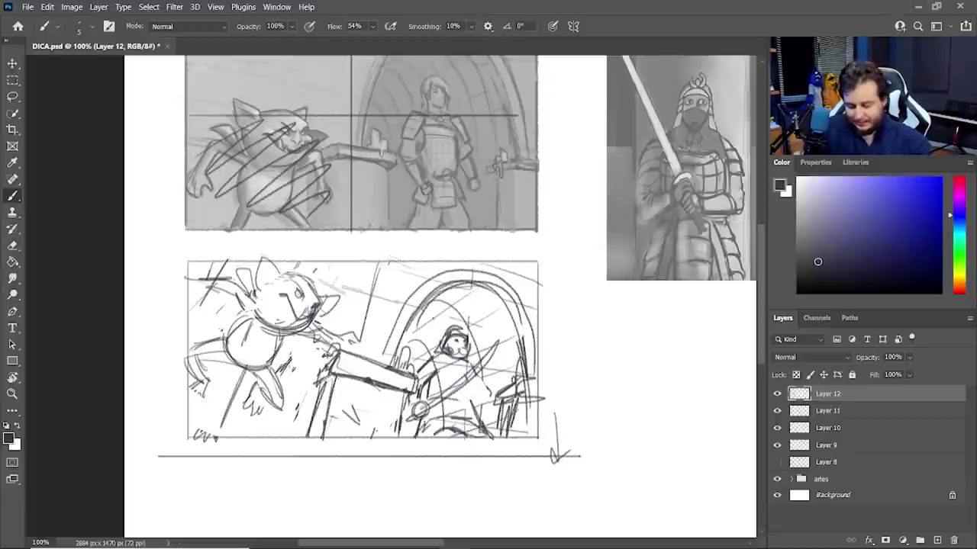
{"action": "left_click_drag", "start_coordinate": [380, 268], "coordinate": [361, 343]}
{"action": "left_click_drag", "start_coordinate": [303, 260], "coordinate": [296, 283]}
{"action": "left_click_drag", "start_coordinate": [307, 262], "coordinate": [297, 283]}
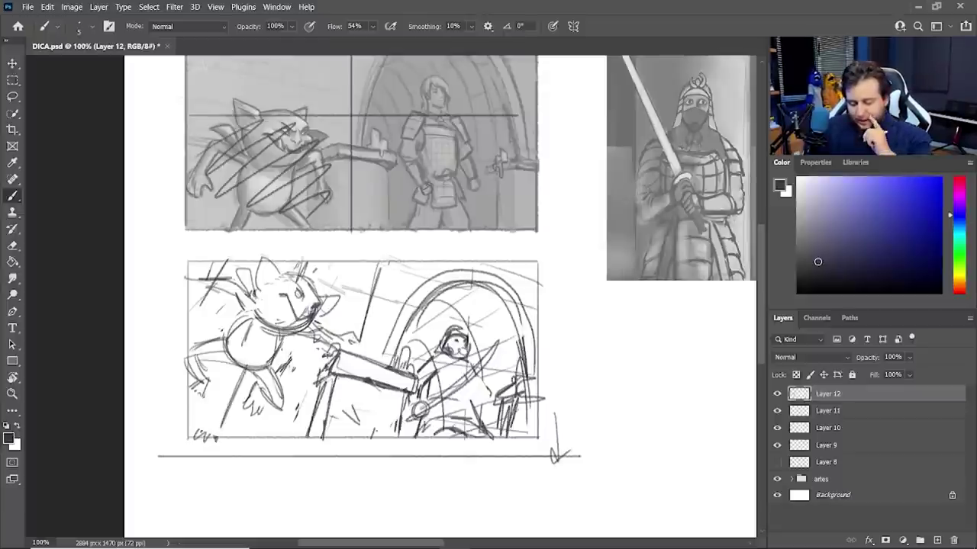
Rotate the whole redrawn sketch slightly counter-clockwise and erase the baseline and arrow below the frame.
{"action": "key", "text": "ctrl+t"}
{"action": "mouse_move", "coordinate": [579, 359]}
{"action": "left_mouse_down"}
{"action": "mouse_move", "coordinate": [586, 369]}
{"action": "mouse_move", "coordinate": [597, 364]}
{"action": "mouse_move", "coordinate": [572, 359]}
{"action": "mouse_move", "coordinate": [598, 352]}
{"action": "left_mouse_up"}
{"action": "left_click", "coordinate": [630, 26]}
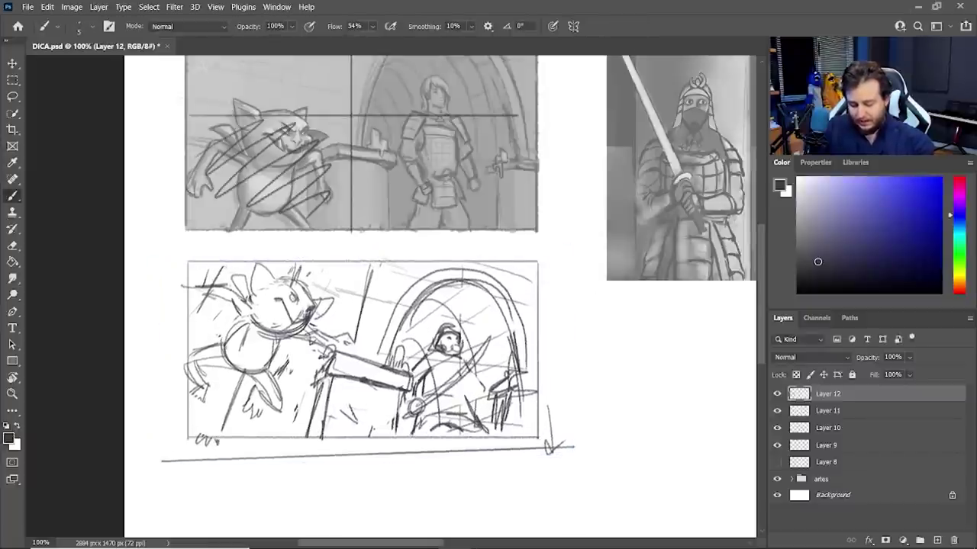
{"action": "key", "text": "e"}
{"action": "left_click_drag", "start_coordinate": [588, 449], "coordinate": [156, 455]}
{"action": "key", "text": "b"}
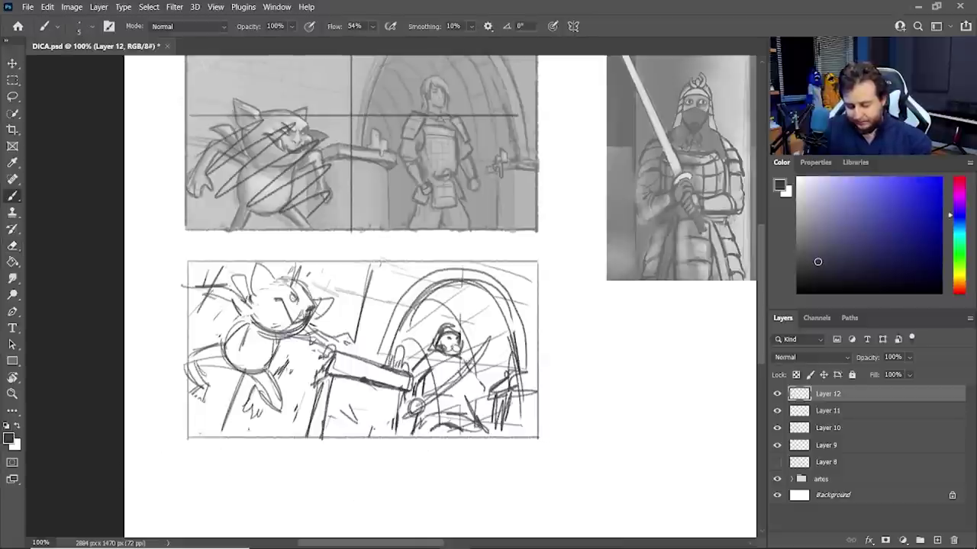
Add a new layer and set the brush to a bright red colour with 85% flow.
{"action": "left_click", "coordinate": [937, 541]}
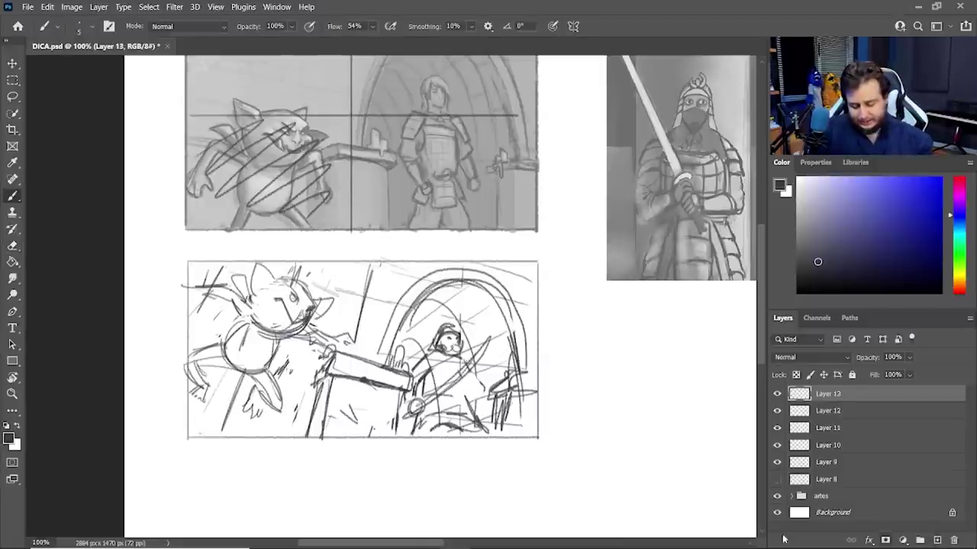
{"action": "left_click_drag", "start_coordinate": [958, 216], "coordinate": [959, 180]}
{"action": "left_click", "coordinate": [915, 177]}
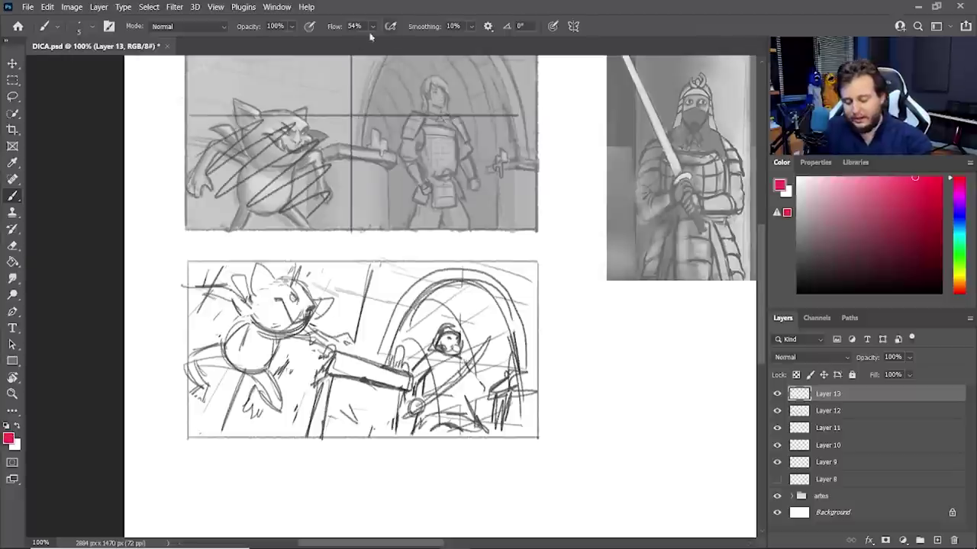
{"action": "key", "text": "shift+8"}
{"action": "key", "text": "shift+5"}
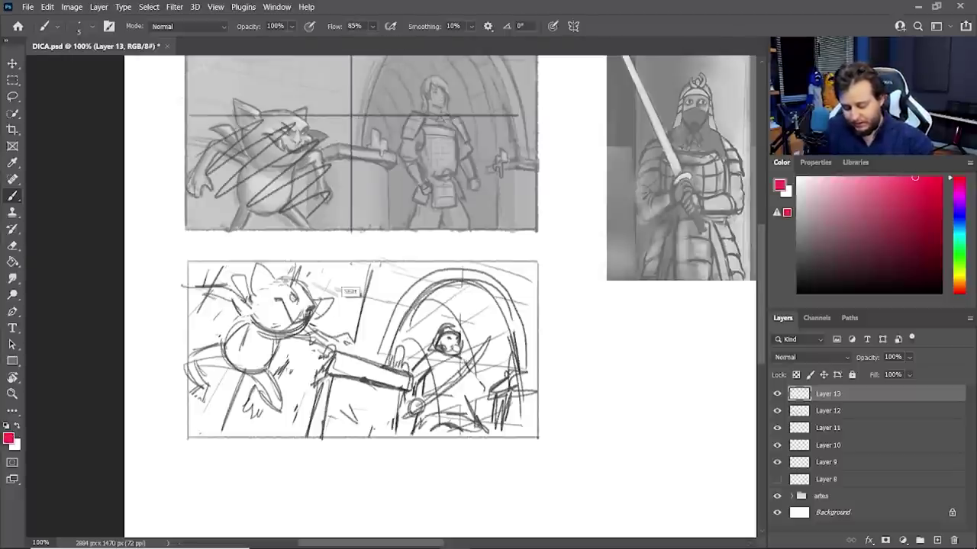
{"action": "left_click_drag", "start_coordinate": [351, 262], "coordinate": [350, 438]}
{"action": "left_click_drag", "start_coordinate": [189, 353], "coordinate": [525, 353]}
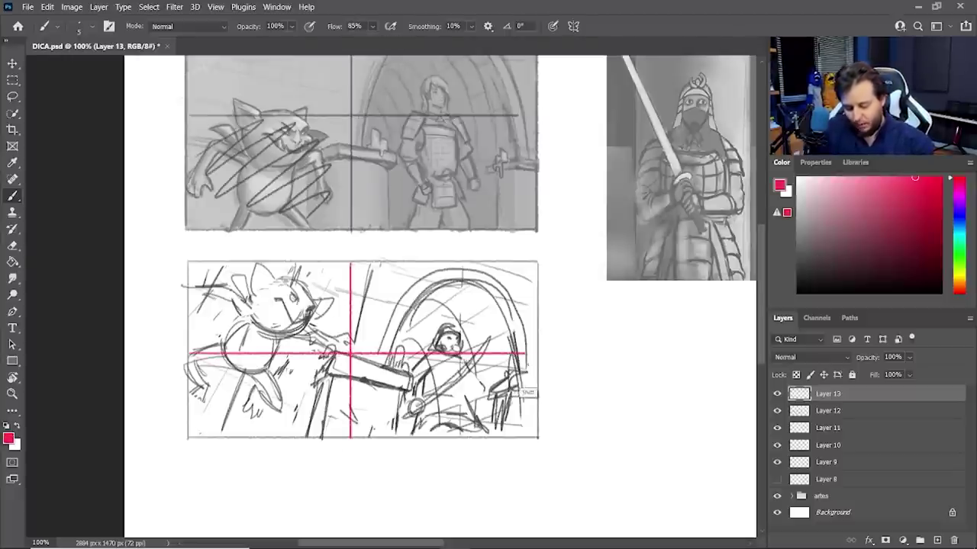
{"action": "key", "text": "ctrl+z"}
{"action": "key", "text": "ctrl+z"}
Draw red vertical and horizontal centre lines across the redrawn frame and hatch diagonally over the goblin's area.
{"action": "left_click_drag", "start_coordinate": [358, 261], "coordinate": [358, 440]}
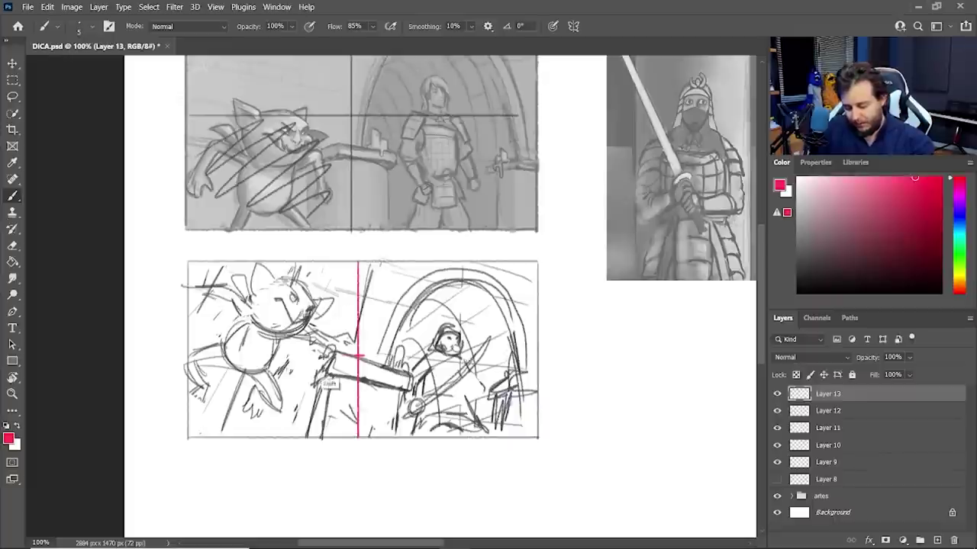
{"action": "left_click_drag", "start_coordinate": [180, 355], "coordinate": [544, 355]}
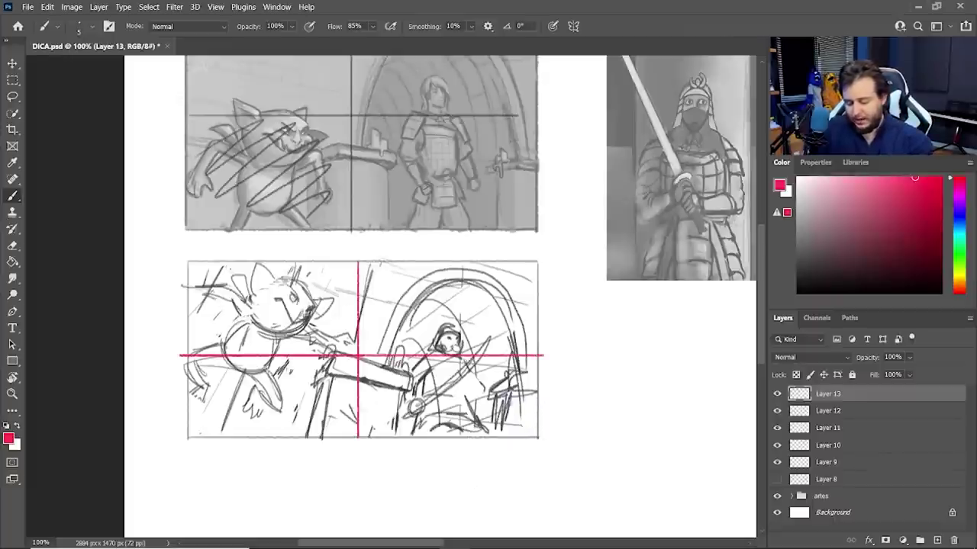
{"action": "mouse_move", "coordinate": [229, 267]}
{"action": "left_mouse_down"}
{"action": "mouse_move", "coordinate": [185, 336]}
{"action": "mouse_move", "coordinate": [336, 335]}
{"action": "mouse_move", "coordinate": [305, 412]}
{"action": "mouse_move", "coordinate": [313, 423]}
{"action": "mouse_move", "coordinate": [191, 385]}
{"action": "left_mouse_up"}
{"action": "key", "text": "ctrl+z"}
{"action": "right_click", "coordinate": [219, 294]}
{"action": "mouse_move", "coordinate": [252, 269]}
{"action": "left_mouse_down"}
{"action": "mouse_move", "coordinate": [190, 317]}
{"action": "mouse_move", "coordinate": [310, 269]}
{"action": "mouse_move", "coordinate": [200, 381]}
{"action": "mouse_move", "coordinate": [237, 421]}
{"action": "mouse_move", "coordinate": [283, 400]}
{"action": "left_mouse_up"}
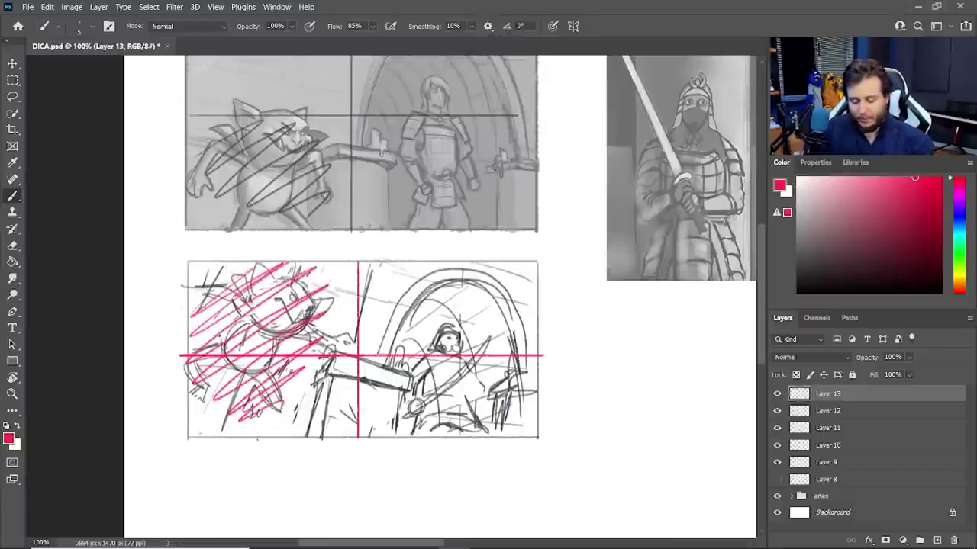
Trace the arch's inner curve and the knight's head, sword and side contour in red.
{"action": "mouse_move", "coordinate": [410, 352]}
{"action": "left_mouse_down"}
{"action": "mouse_move", "coordinate": [468, 284]}
{"action": "mouse_move", "coordinate": [521, 390]}
{"action": "left_mouse_up"}
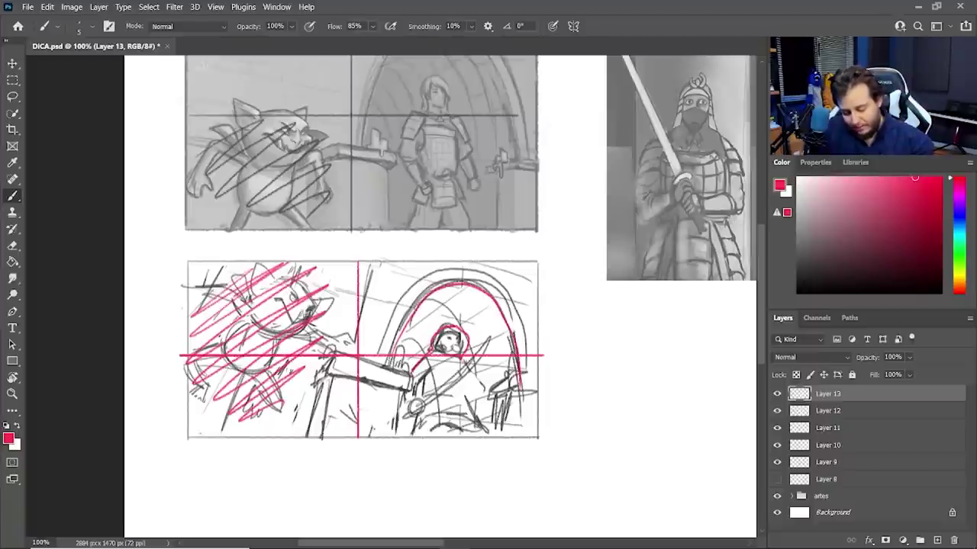
{"action": "left_click_drag", "start_coordinate": [467, 366], "coordinate": [479, 347]}
{"action": "left_click_drag", "start_coordinate": [471, 371], "coordinate": [488, 337]}
{"action": "mouse_move", "coordinate": [497, 400]}
{"action": "left_mouse_down"}
{"action": "mouse_move", "coordinate": [472, 393]}
{"action": "mouse_move", "coordinate": [485, 435]}
{"action": "left_mouse_up"}
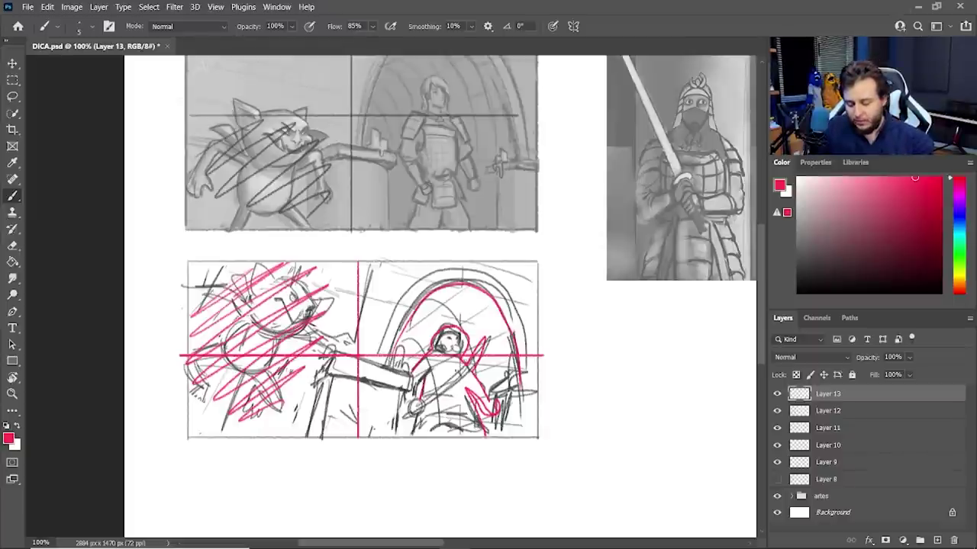
Hide the red guide layer, add a new layer, and mark the goblin's head with an arrow and a circled 1.
{"action": "left_click", "coordinate": [777, 394]}
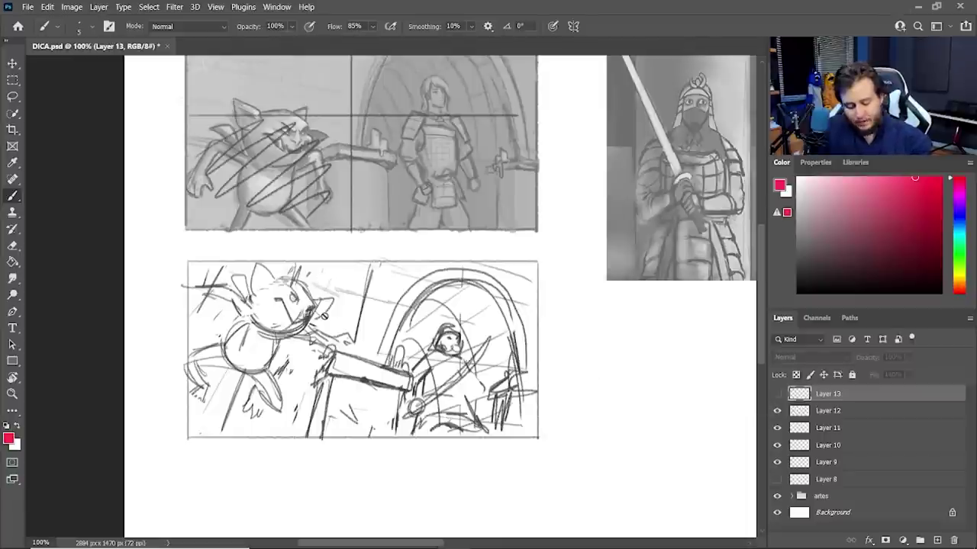
{"action": "left_click", "coordinate": [937, 540]}
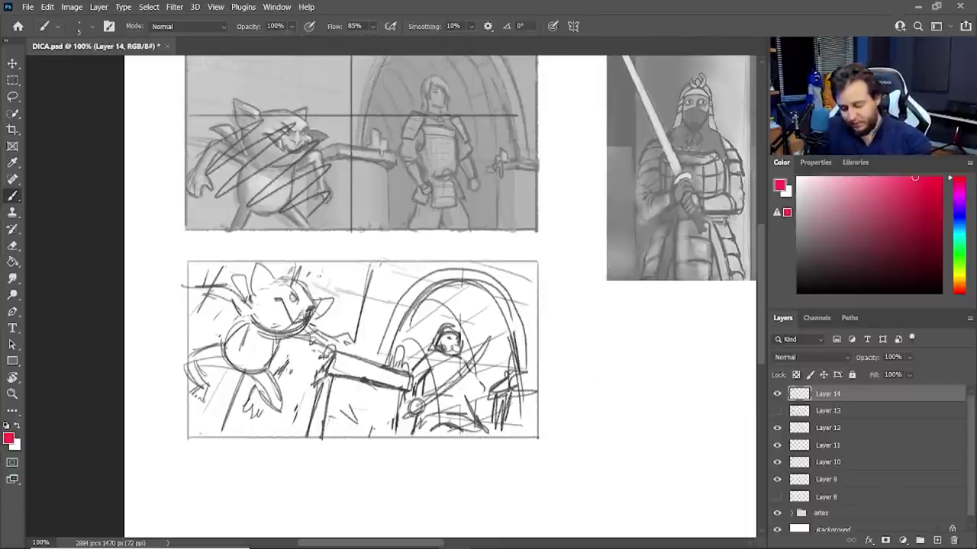
{"action": "left_click_drag", "start_coordinate": [320, 264], "coordinate": [295, 276]}
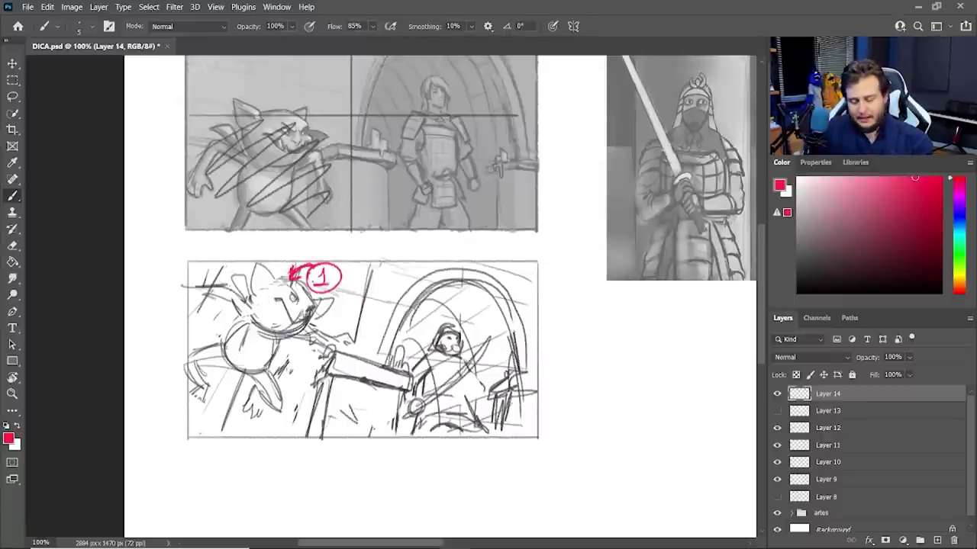
Clear the arrow and circled 1 from the goblin's head, and try short red marks on the goblin's and knight's heads.
{"action": "key", "text": "ctrl+z"}
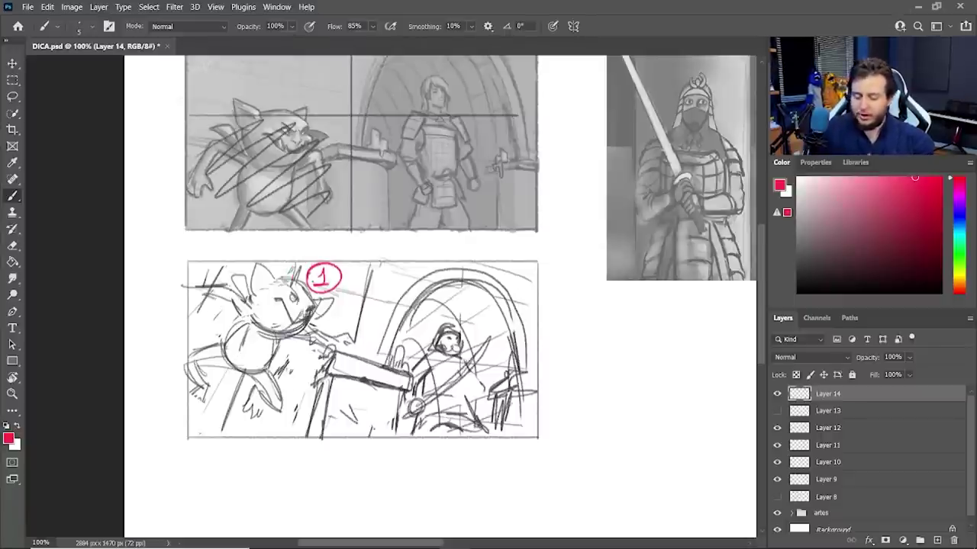
{"action": "key", "text": "e"}
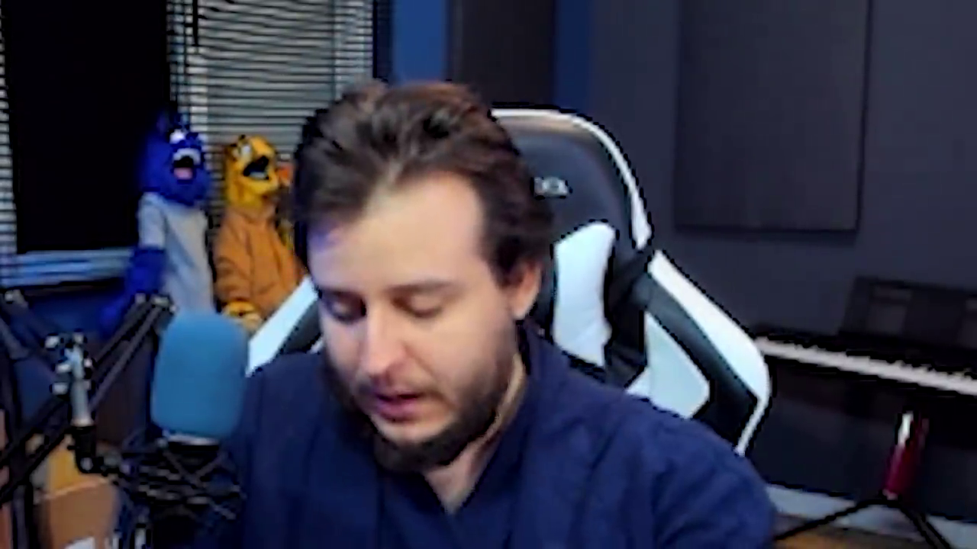
{"action": "left_click_drag", "start_coordinate": [278, 246], "coordinate": [282, 284]}
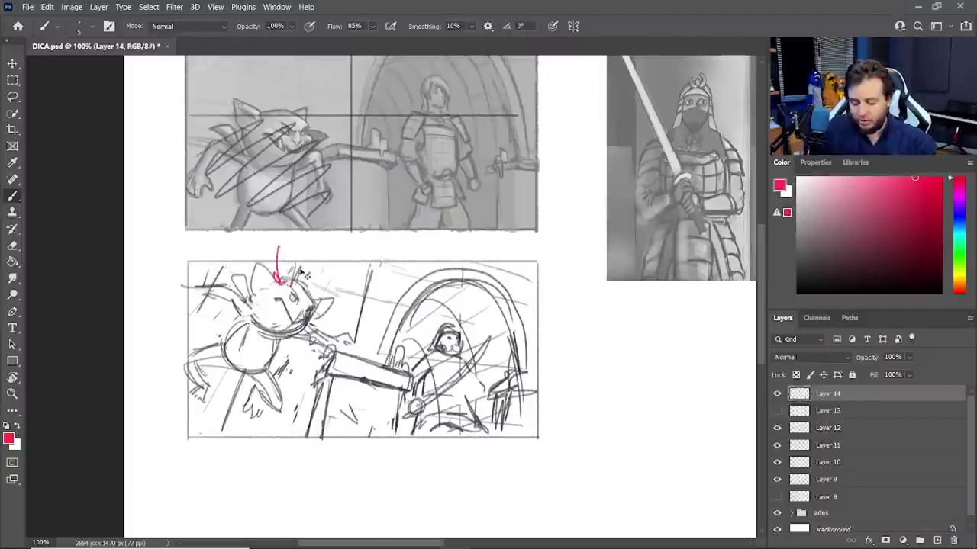
{"action": "key", "text": "ctrl+z"}
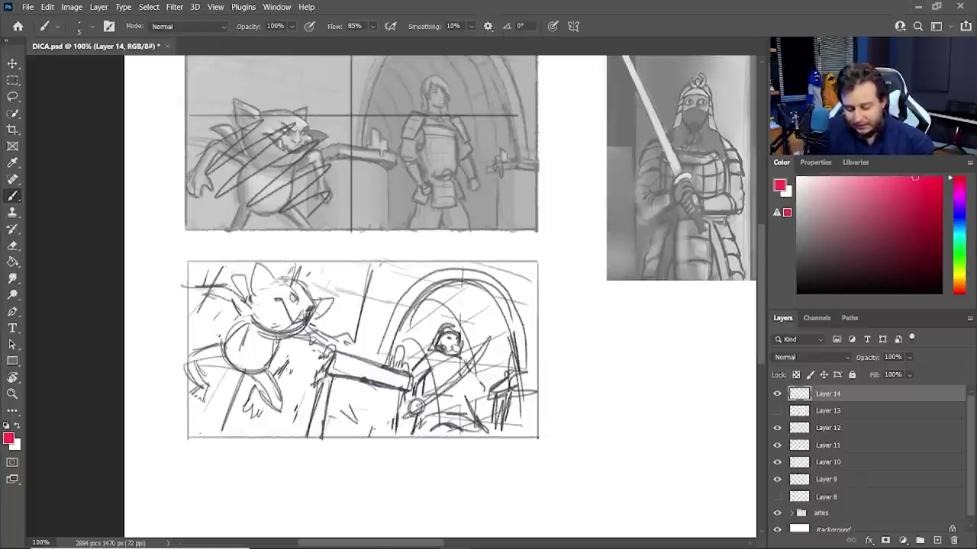
{"action": "left_click_drag", "start_coordinate": [442, 330], "coordinate": [460, 327]}
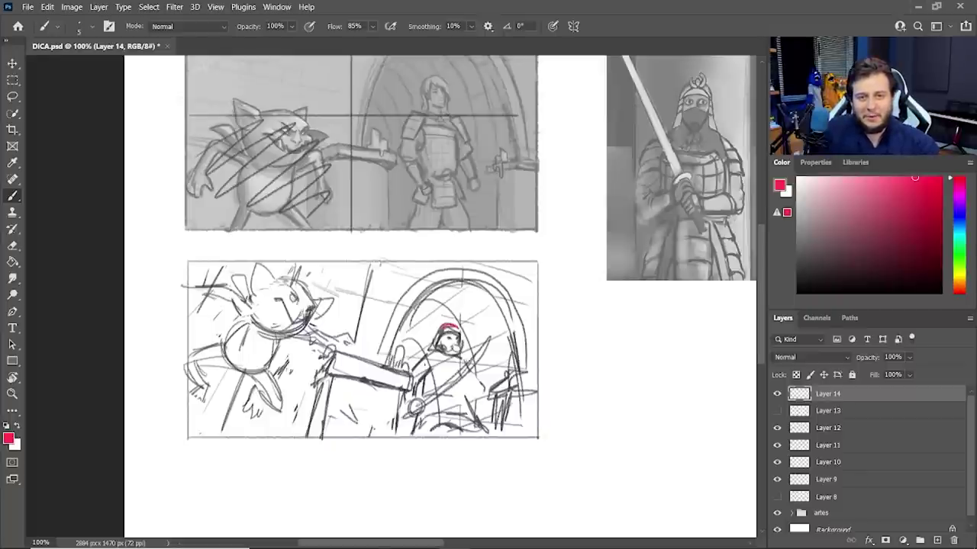
{"action": "key", "text": "ctrl+z"}
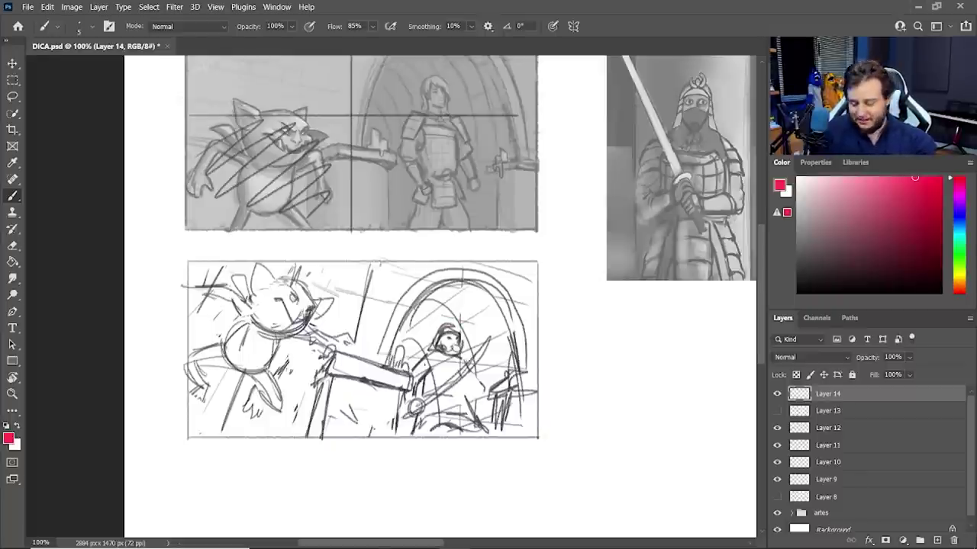
Draw a red diagonal arrow across the redrawn frame from upper-left to lower-right, circling both ends, the goblin's head and the knight's torso.
{"action": "mouse_move", "coordinate": [182, 266]}
{"action": "left_mouse_down"}
{"action": "mouse_move", "coordinate": [534, 409]}
{"action": "mouse_move", "coordinate": [324, 321]}
{"action": "mouse_move", "coordinate": [534, 431]}
{"action": "mouse_move", "coordinate": [501, 429]}
{"action": "left_mouse_up"}
{"action": "key", "text": "ctrl+z"}
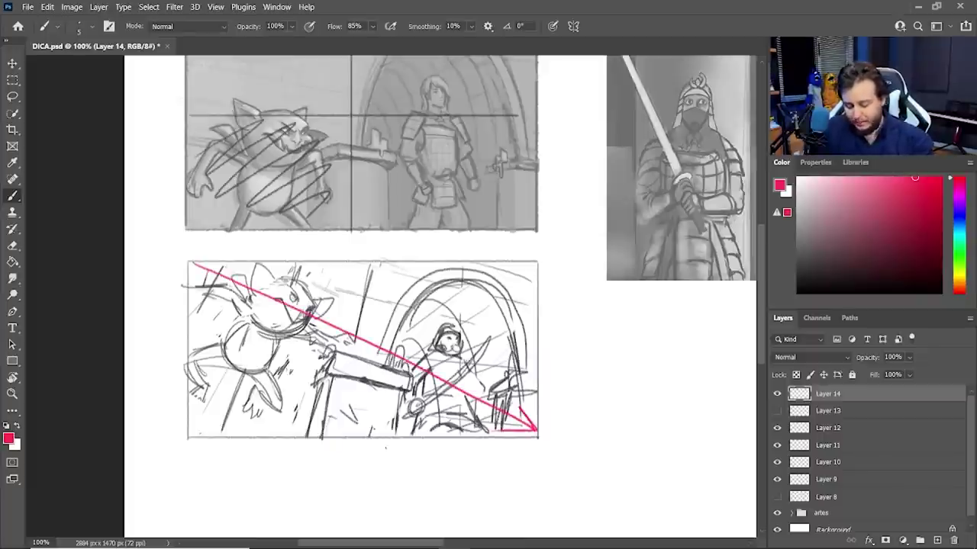
{"action": "mouse_move", "coordinate": [192, 257]}
{"action": "left_mouse_down"}
{"action": "mouse_move", "coordinate": [183, 264]}
{"action": "mouse_move", "coordinate": [199, 268]}
{"action": "mouse_move", "coordinate": [191, 256]}
{"action": "left_mouse_up"}
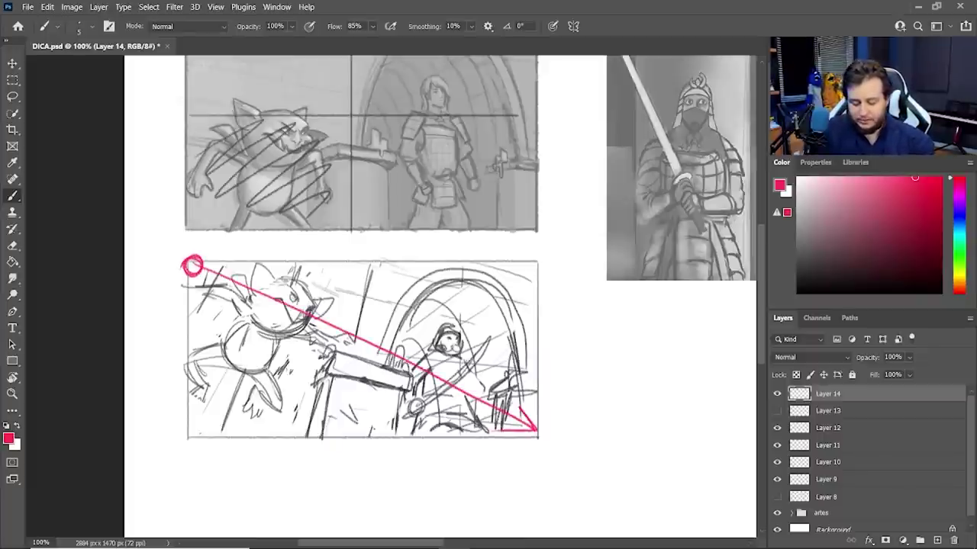
{"action": "left_click_drag", "start_coordinate": [528, 432], "coordinate": [531, 424]}
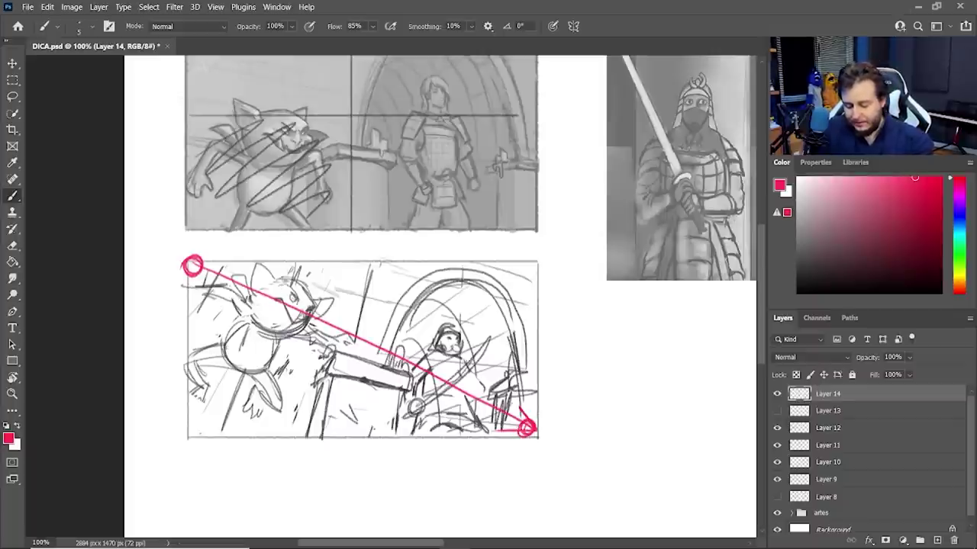
{"action": "left_click_drag", "start_coordinate": [286, 279], "coordinate": [241, 317]}
{"action": "left_click_drag", "start_coordinate": [439, 331], "coordinate": [428, 334]}
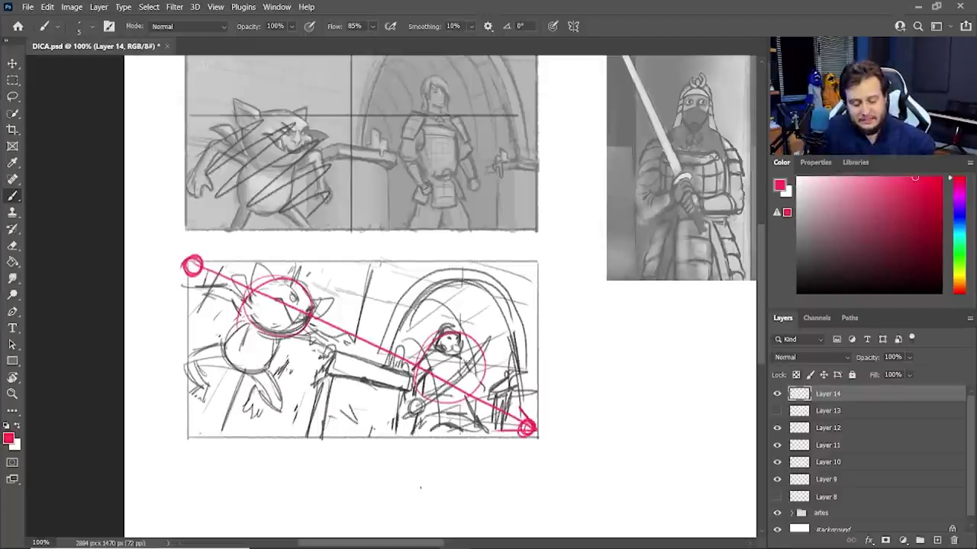
Hide the red annotation layer and make Layer 12 active, toggling its visibility to check its contents.
{"action": "left_click", "coordinate": [777, 395]}
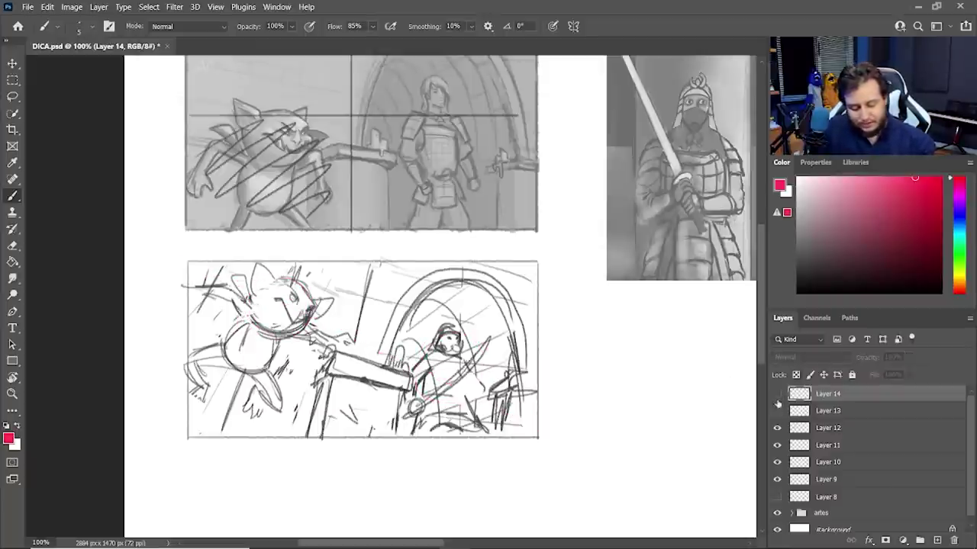
{"action": "left_click", "coordinate": [777, 409]}
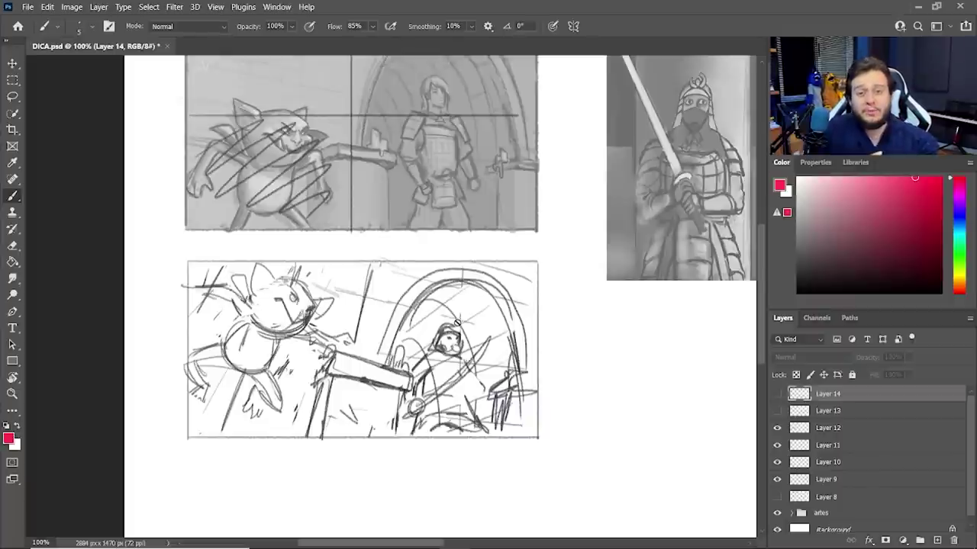
{"action": "left_click", "coordinate": [792, 429]}
{"action": "left_click", "coordinate": [778, 429]}
{"action": "left_click", "coordinate": [778, 429]}
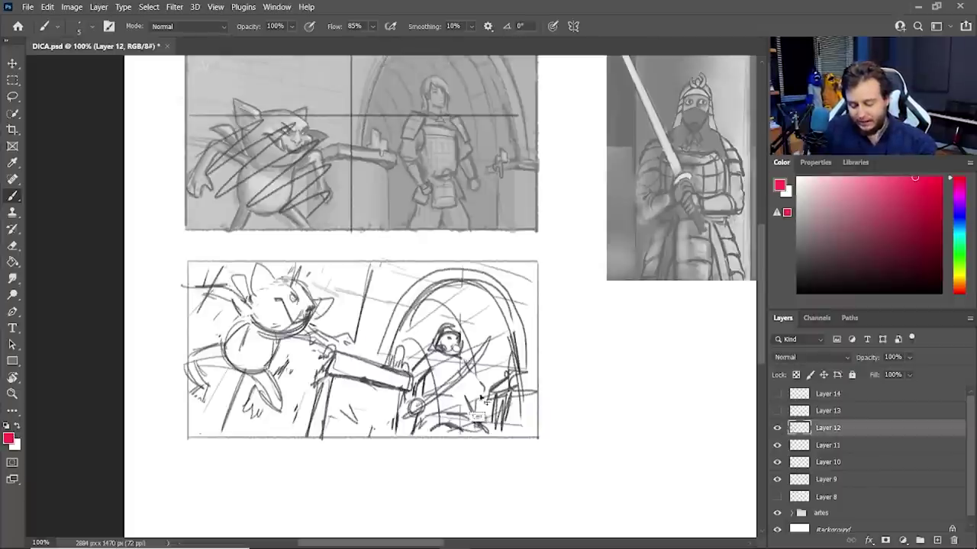
Flip the redrawn goblin and knight sketch horizontally.
{"action": "key", "text": "ctrl+t"}
{"action": "right_click", "coordinate": [484, 385]}
{"action": "left_click", "coordinate": [519, 362]}
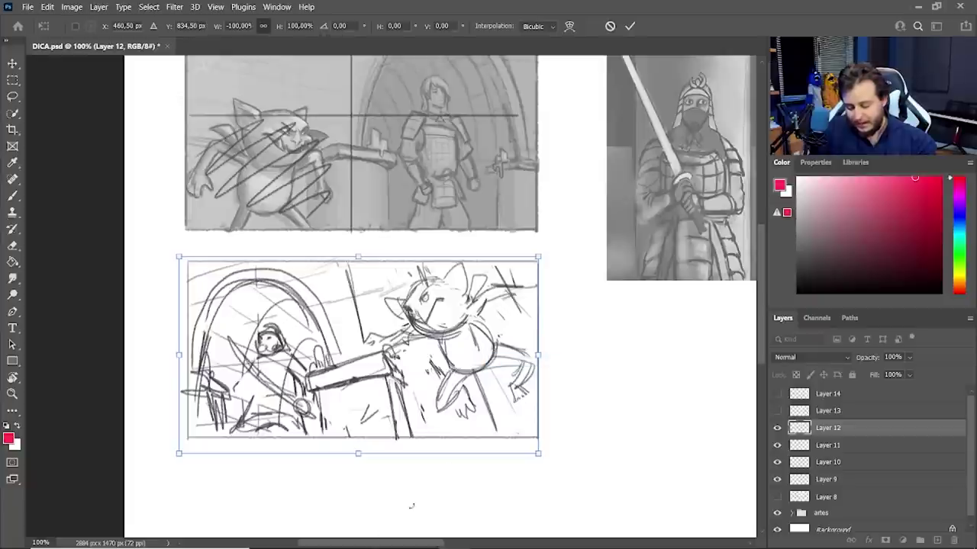
{"action": "left_click", "coordinate": [629, 26]}
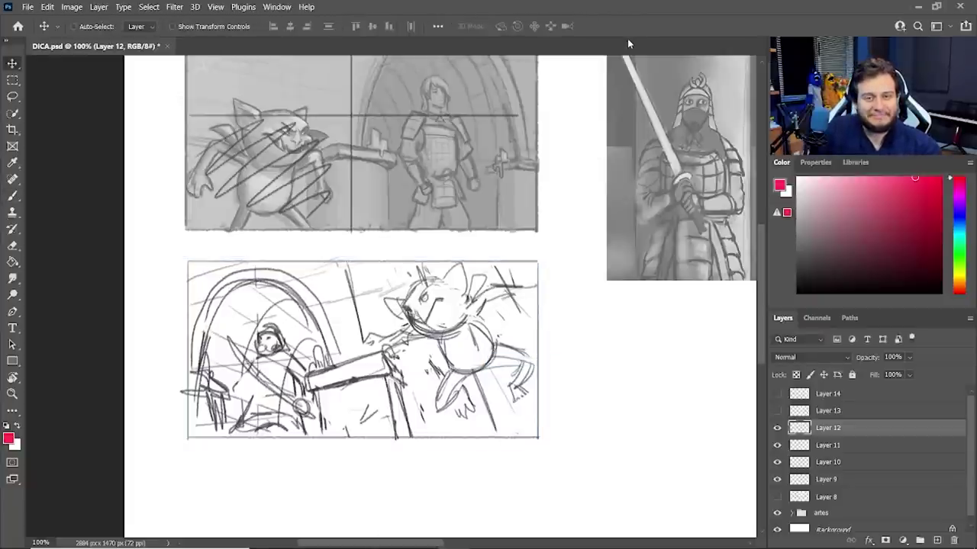
Retrace the arch behind the knight in red with double inner and outer curves, erasing the old outer line.
{"action": "key", "text": "b"}
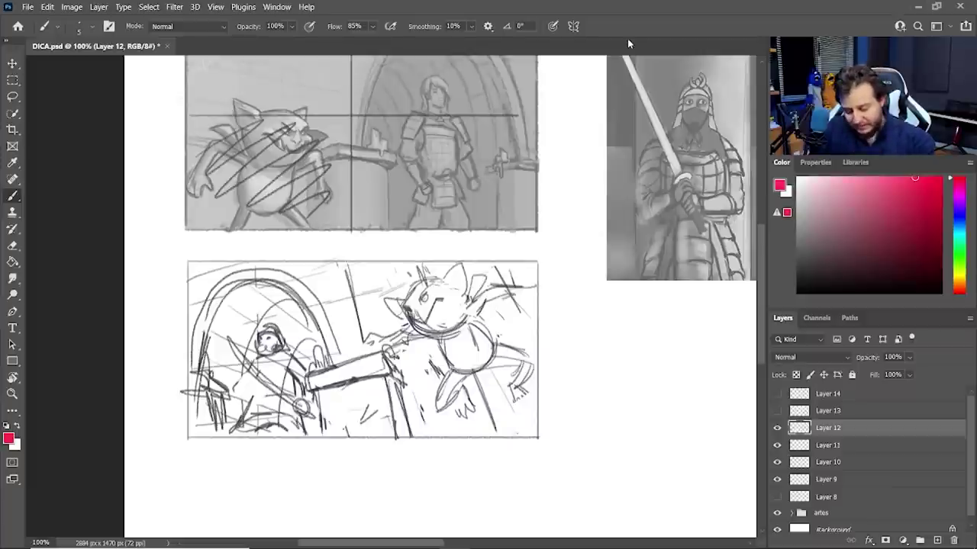
{"action": "mouse_move", "coordinate": [216, 350]}
{"action": "left_mouse_down"}
{"action": "mouse_move", "coordinate": [222, 320]}
{"action": "mouse_move", "coordinate": [330, 353]}
{"action": "mouse_move", "coordinate": [221, 385]}
{"action": "mouse_move", "coordinate": [227, 319]}
{"action": "mouse_move", "coordinate": [342, 355]}
{"action": "left_mouse_up"}
{"action": "key", "text": "ctrl+z"}
{"action": "key", "text": "ctrl+z"}
{"action": "left_click_drag", "start_coordinate": [316, 305], "coordinate": [219, 377]}
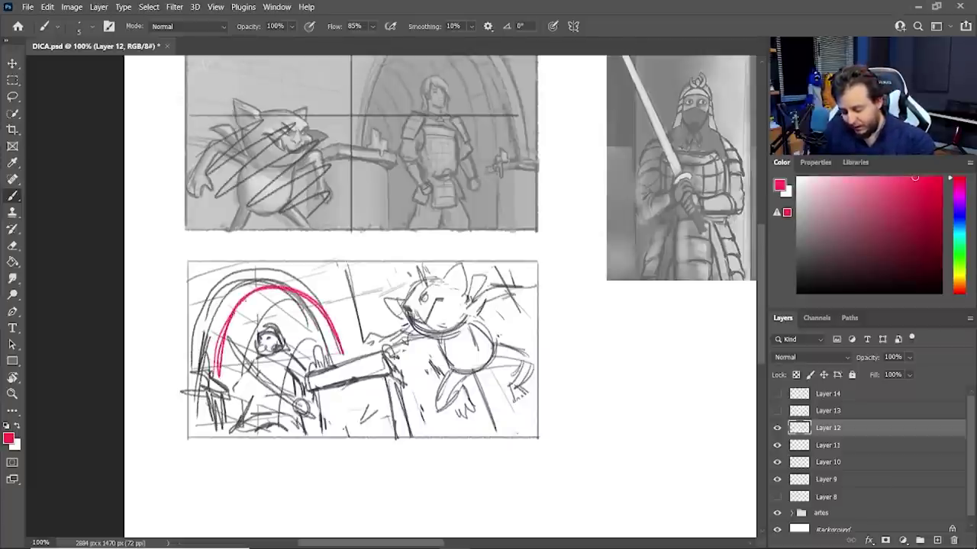
{"action": "key", "text": "e"}
{"action": "mouse_move", "coordinate": [215, 304]}
{"action": "left_mouse_down"}
{"action": "mouse_move", "coordinate": [195, 334]}
{"action": "mouse_move", "coordinate": [292, 272]}
{"action": "left_mouse_up"}
{"action": "key", "text": "b"}
{"action": "left_click_drag", "start_coordinate": [208, 345], "coordinate": [281, 272]}
{"action": "mouse_move", "coordinate": [204, 372]}
{"action": "left_mouse_down"}
{"action": "mouse_move", "coordinate": [215, 312]}
{"action": "mouse_move", "coordinate": [341, 354]}
{"action": "left_mouse_up"}
{"action": "mouse_move", "coordinate": [255, 276]}
{"action": "left_mouse_down"}
{"action": "mouse_move", "coordinate": [204, 369]}
{"action": "mouse_move", "coordinate": [341, 342]}
{"action": "left_mouse_up"}
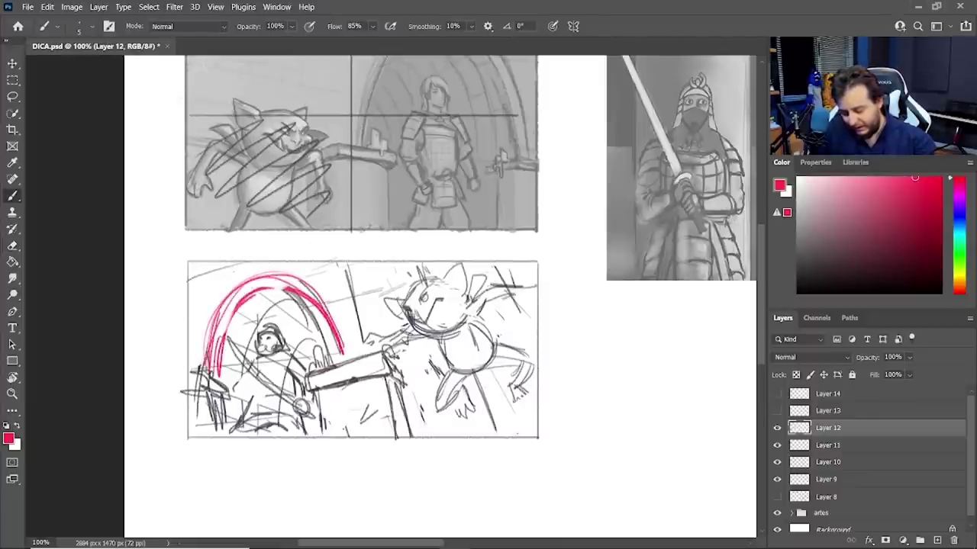
Outline the central ledge in red, and erase and redraw the smaller ledge and post beside the knight.
{"action": "mouse_move", "coordinate": [311, 373]}
{"action": "left_mouse_down"}
{"action": "mouse_move", "coordinate": [381, 353]}
{"action": "mouse_move", "coordinate": [316, 391]}
{"action": "left_mouse_up"}
{"action": "left_click_drag", "start_coordinate": [316, 389], "coordinate": [390, 374]}
{"action": "key", "text": "e"}
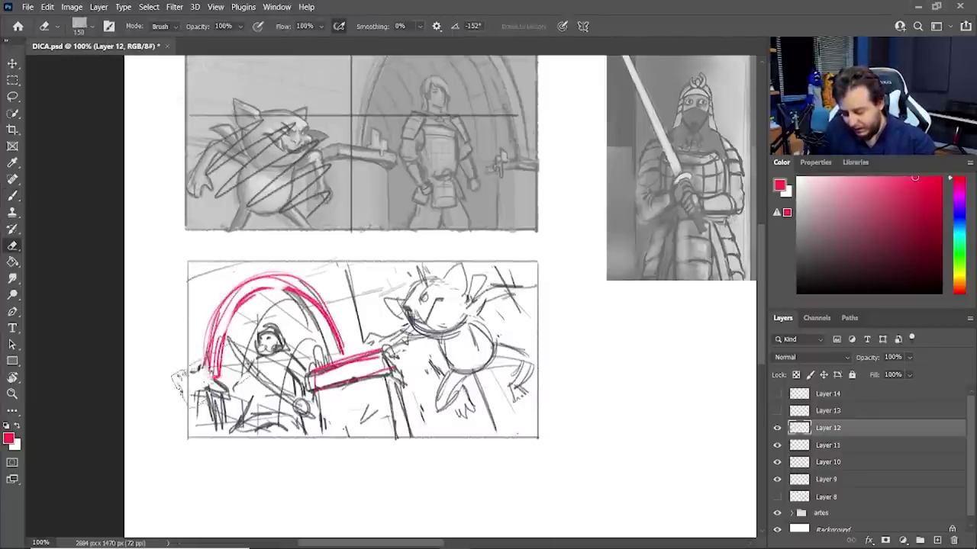
{"action": "key", "text": "b"}
{"action": "mouse_move", "coordinate": [187, 389]}
{"action": "left_mouse_down"}
{"action": "mouse_move", "coordinate": [217, 381]}
{"action": "mouse_move", "coordinate": [221, 435]}
{"action": "left_mouse_up"}
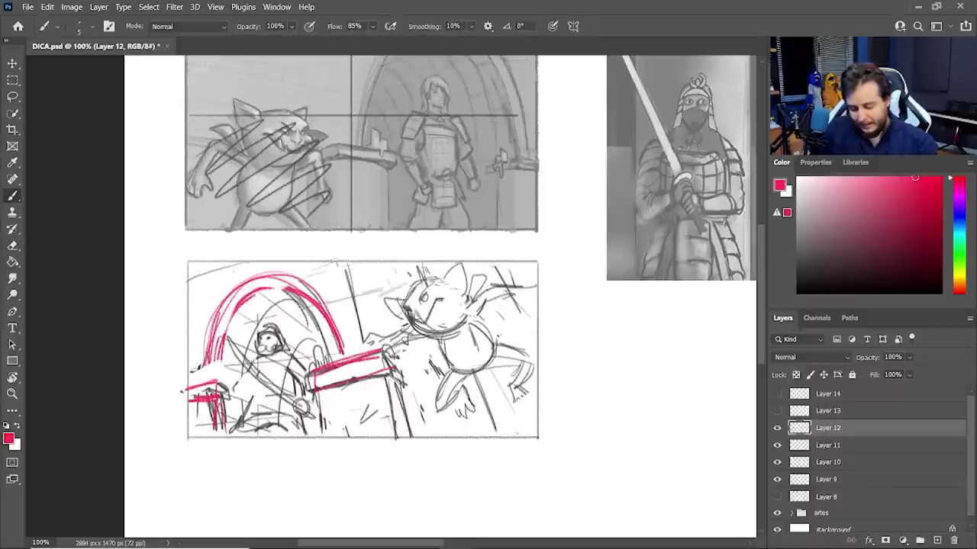
Redraw the goblin's head contour, eyes and mouth in red, erasing the old facial lines.
{"action": "mouse_move", "coordinate": [405, 303]}
{"action": "left_mouse_down"}
{"action": "mouse_move", "coordinate": [449, 273]}
{"action": "mouse_move", "coordinate": [412, 309]}
{"action": "left_mouse_up"}
{"action": "left_click_drag", "start_coordinate": [432, 294], "coordinate": [429, 302]}
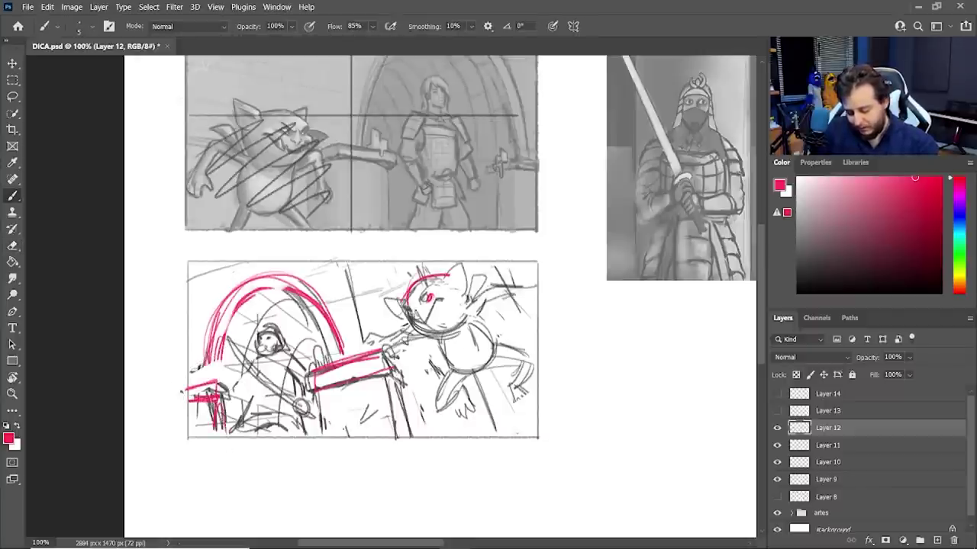
{"action": "key", "text": "e"}
{"action": "left_click_drag", "start_coordinate": [431, 285], "coordinate": [425, 300]}
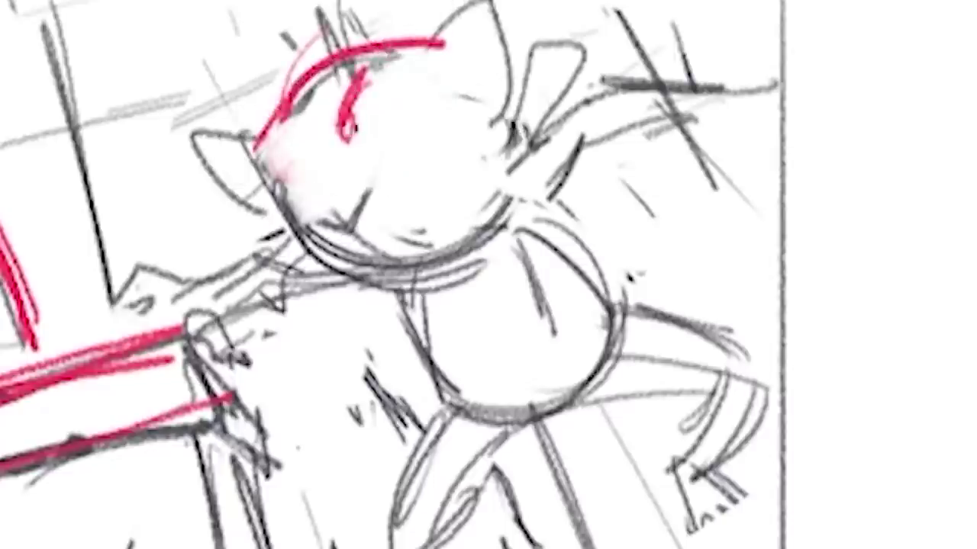
{"action": "left_click_drag", "start_coordinate": [424, 293], "coordinate": [426, 300]}
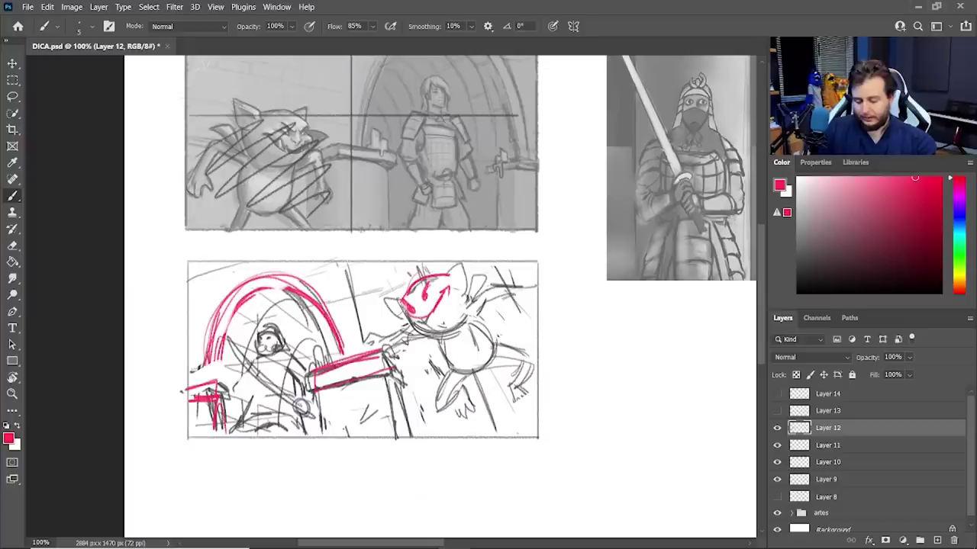
Add converging red perspective lines on the walls beside the arch and behind the goblin, and sketch the goblin's raised hand.
{"action": "left_click_drag", "start_coordinate": [213, 266], "coordinate": [213, 331]}
{"action": "left_click_drag", "start_coordinate": [196, 261], "coordinate": [196, 336]}
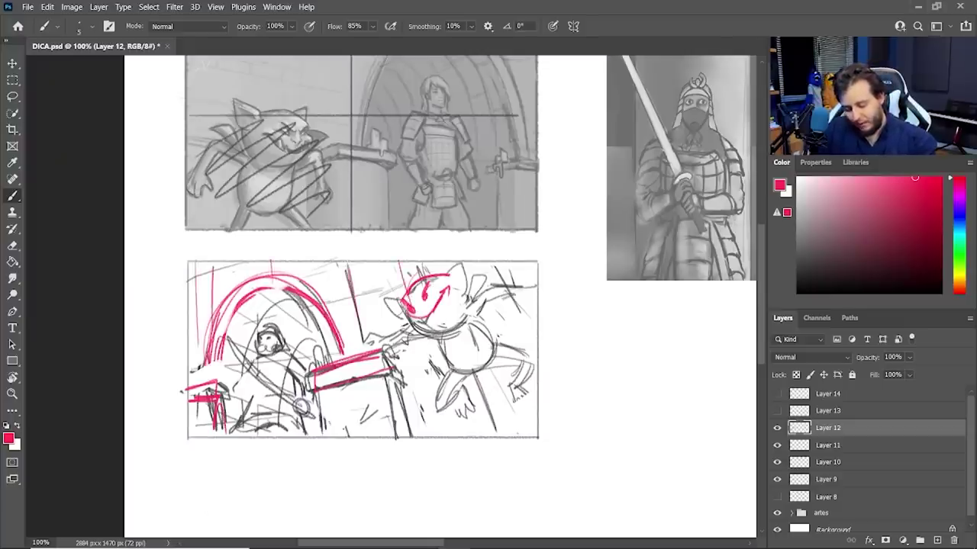
{"action": "left_click_drag", "start_coordinate": [477, 380], "coordinate": [497, 451]}
{"action": "left_click_drag", "start_coordinate": [496, 264], "coordinate": [531, 380]}
{"action": "mouse_move", "coordinate": [533, 261]}
{"action": "left_mouse_down"}
{"action": "mouse_move", "coordinate": [530, 280]}
{"action": "mouse_move", "coordinate": [537, 274]}
{"action": "left_mouse_up"}
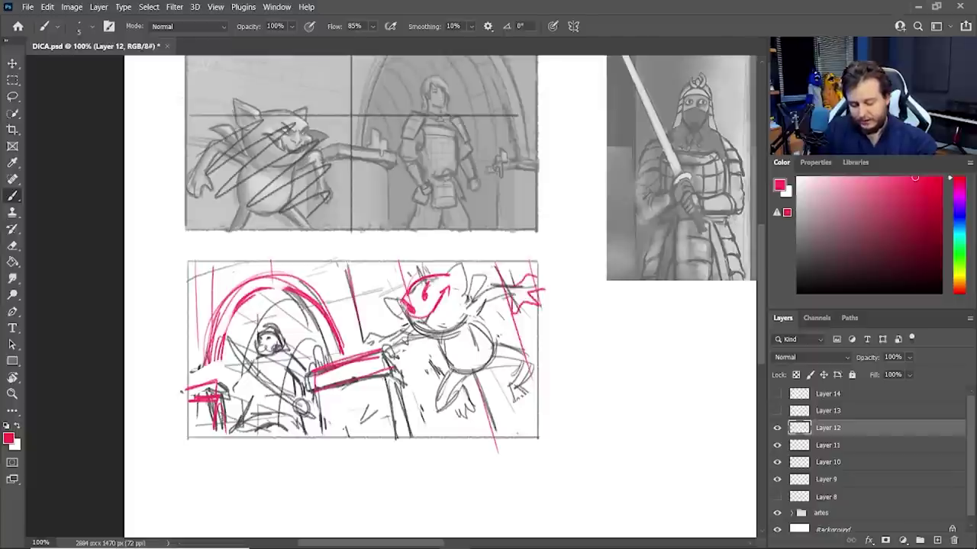
Consolidate the redraw layers into Layer 12 and add a new layer for annotating the samurai and fire-breathing creature artwork.
{"action": "left_click", "coordinate": [777, 497]}
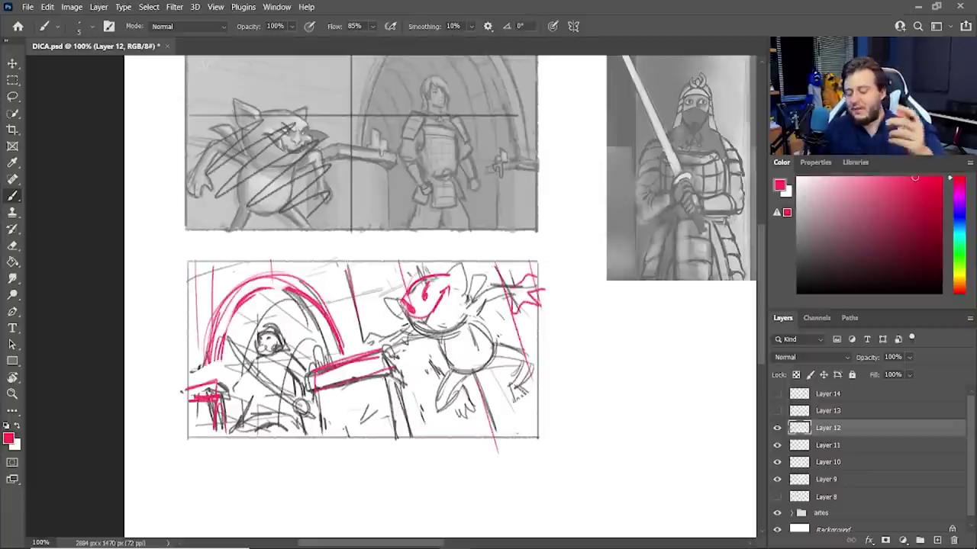
{"action": "left_click_drag", "start_coordinate": [598, 305], "coordinate": [330, 435]}
{"action": "left_click_drag", "start_coordinate": [408, 371], "coordinate": [357, 360]}
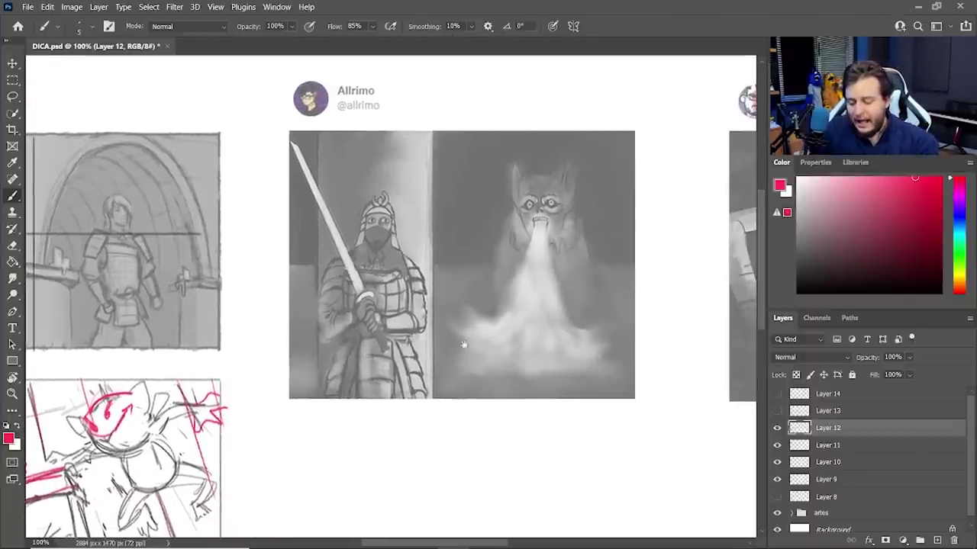
{"action": "left_click_drag", "start_coordinate": [472, 430], "coordinate": [438, 401]}
{"action": "left_click_drag", "start_coordinate": [473, 450], "coordinate": [446, 412]}
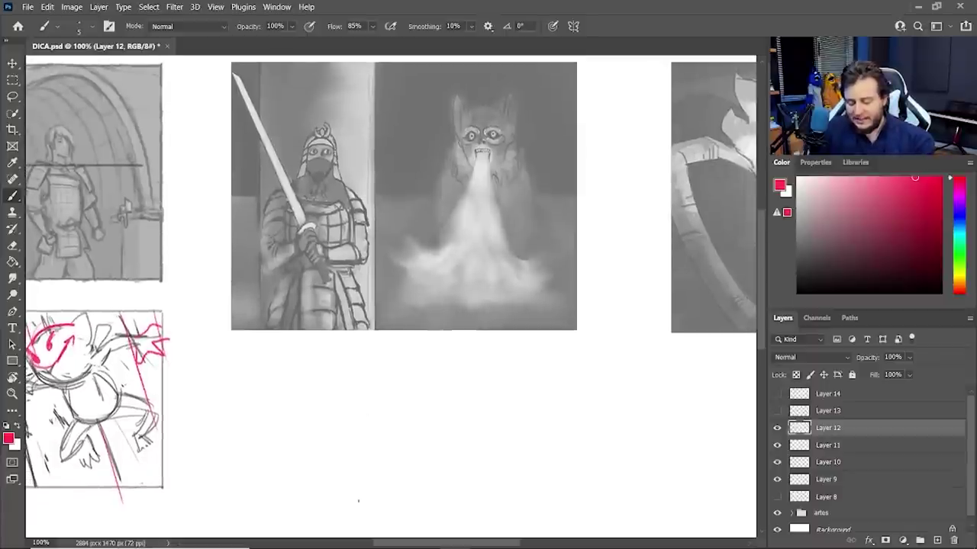
{"action": "left_click", "coordinate": [937, 540]}
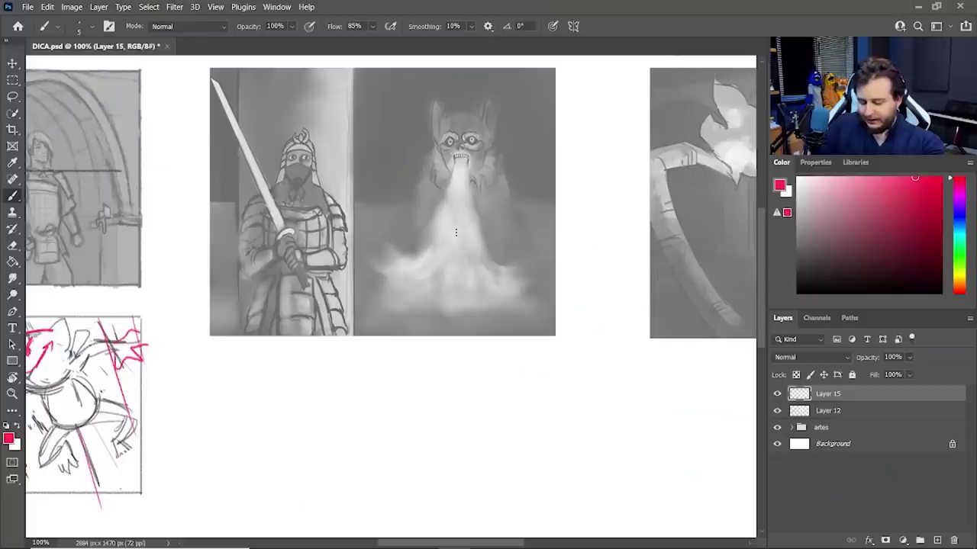
Draw straight vertical red centre lines through the samurai and the fire-breathing creature, and erase both lines.
{"action": "key", "text": "z"}
{"action": "left_click_drag", "start_coordinate": [422, 328], "coordinate": [446, 381]}
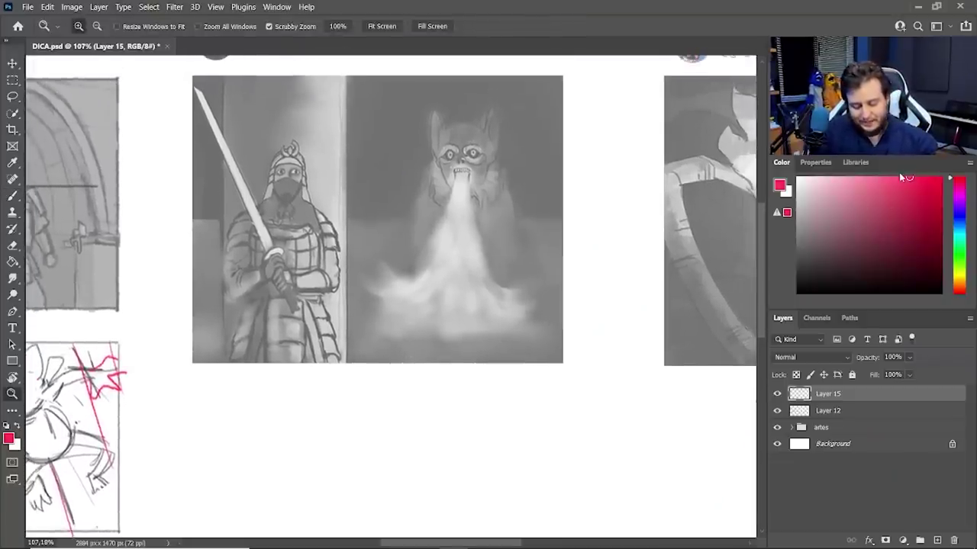
{"action": "key", "text": "b"}
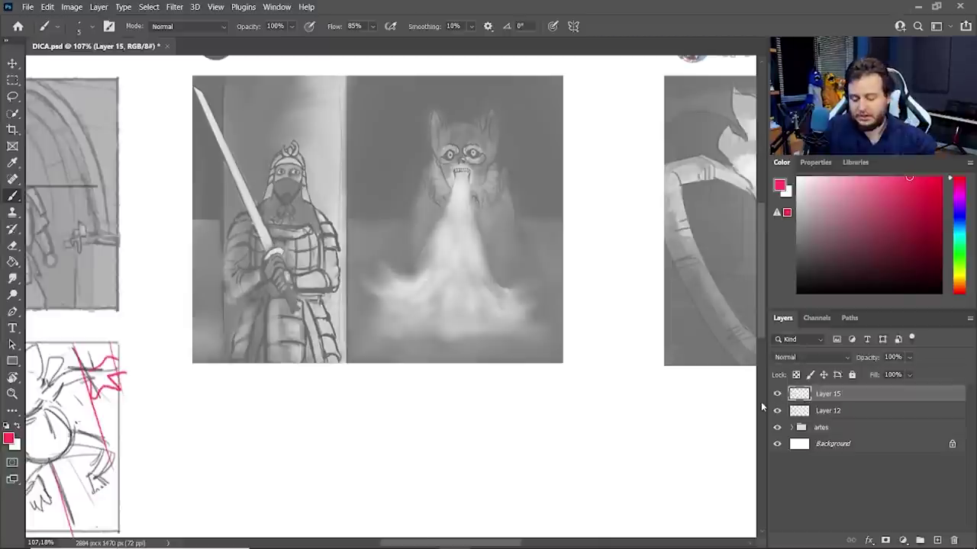
{"action": "left_click", "coordinate": [287, 77]}
{"action": "left_click", "coordinate": [287, 391], "text": "shift"}
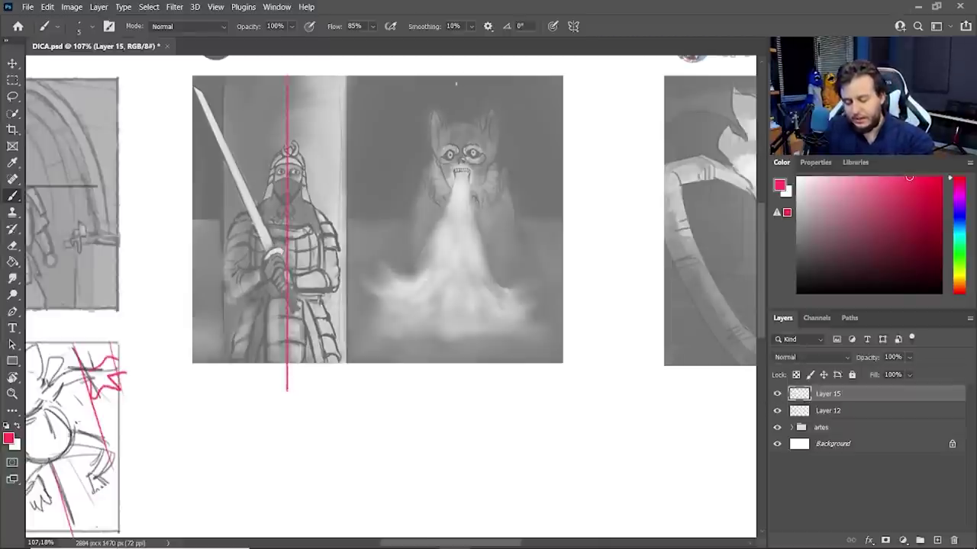
{"action": "left_click_drag", "start_coordinate": [460, 76], "coordinate": [461, 391]}
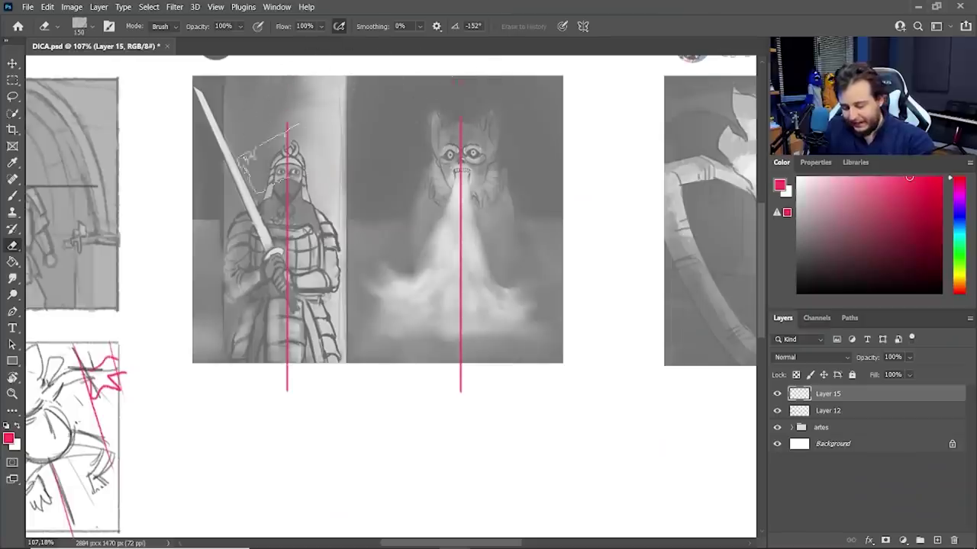
{"action": "left_click_drag", "start_coordinate": [267, 158], "coordinate": [469, 160]}
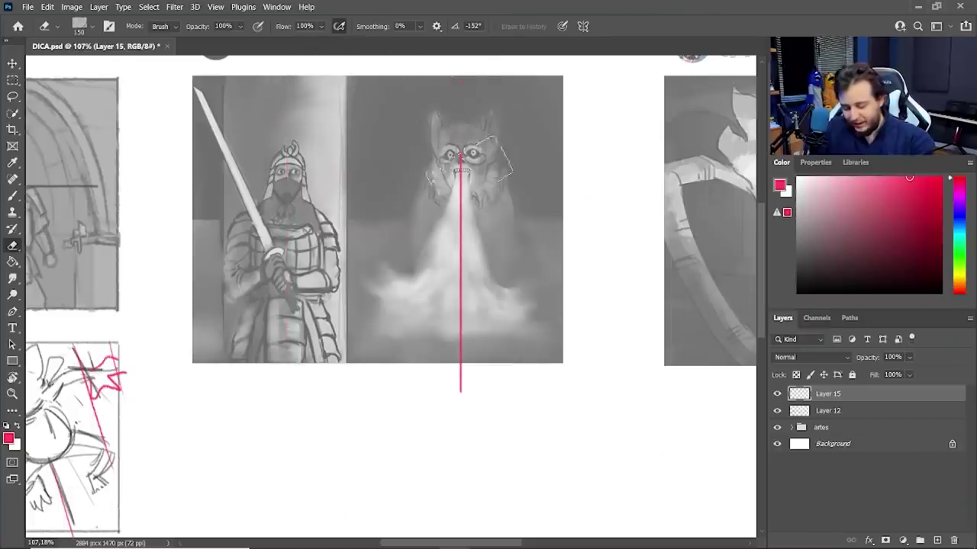
{"action": "mouse_move", "coordinate": [435, 434]}
{"action": "left_mouse_down"}
{"action": "mouse_move", "coordinate": [432, 359]}
{"action": "mouse_move", "coordinate": [431, 443]}
{"action": "mouse_move", "coordinate": [434, 401]}
{"action": "left_mouse_up"}
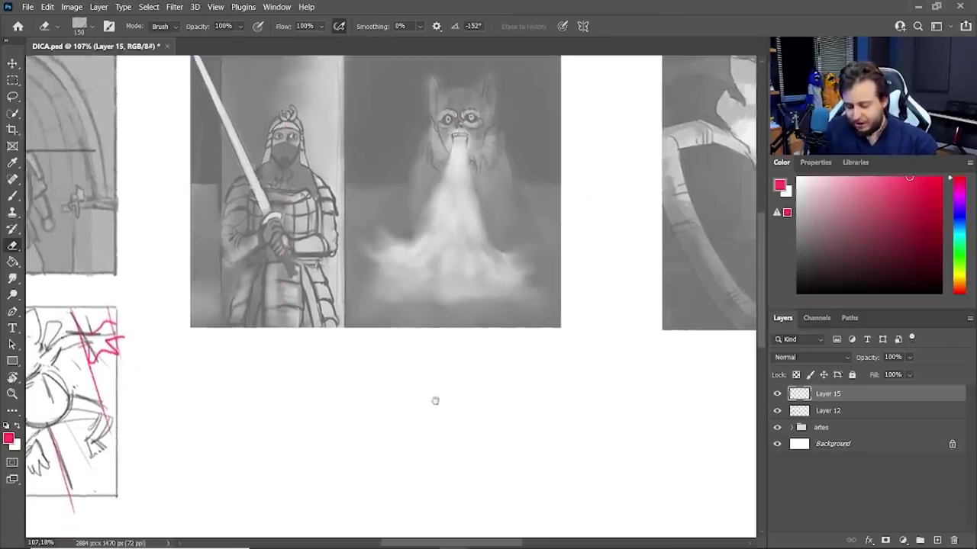
Draw a dark, straight-edged landscape frame below the samurai and creature artwork, matching the artwork's width.
{"action": "scroll", "coordinate": [417, 300], "scroll_direction": "down", "scroll_amount": 7}
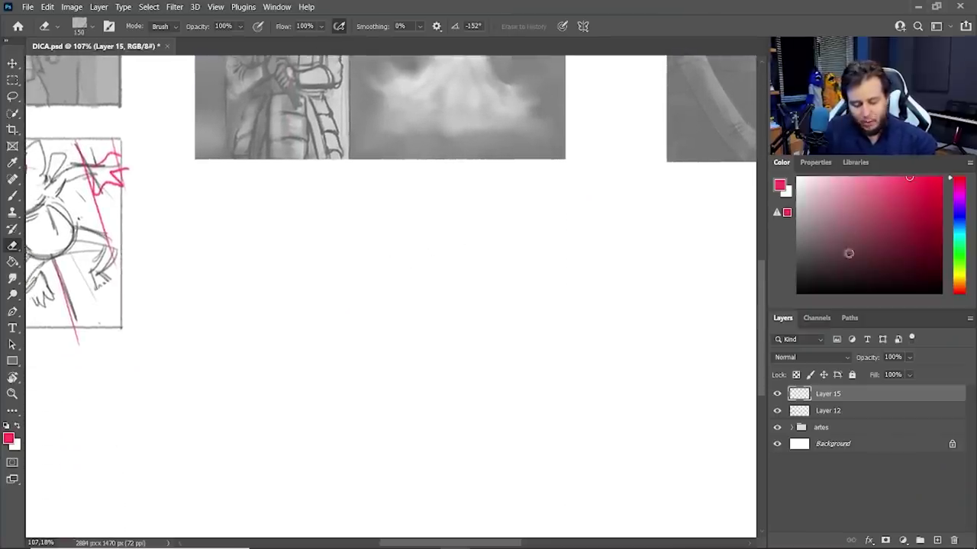
{"action": "left_click_drag", "start_coordinate": [848, 252], "coordinate": [816, 264]}
{"action": "key", "text": "b"}
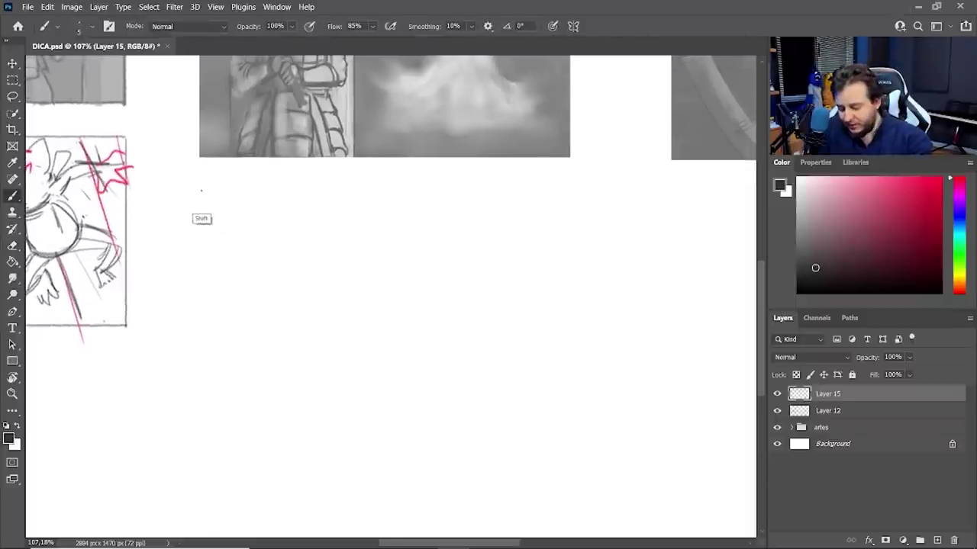
{"action": "left_click_drag", "start_coordinate": [202, 192], "coordinate": [203, 420]}
{"action": "key", "text": "ctrl+z"}
{"action": "left_click_drag", "start_coordinate": [199, 189], "coordinate": [200, 419]}
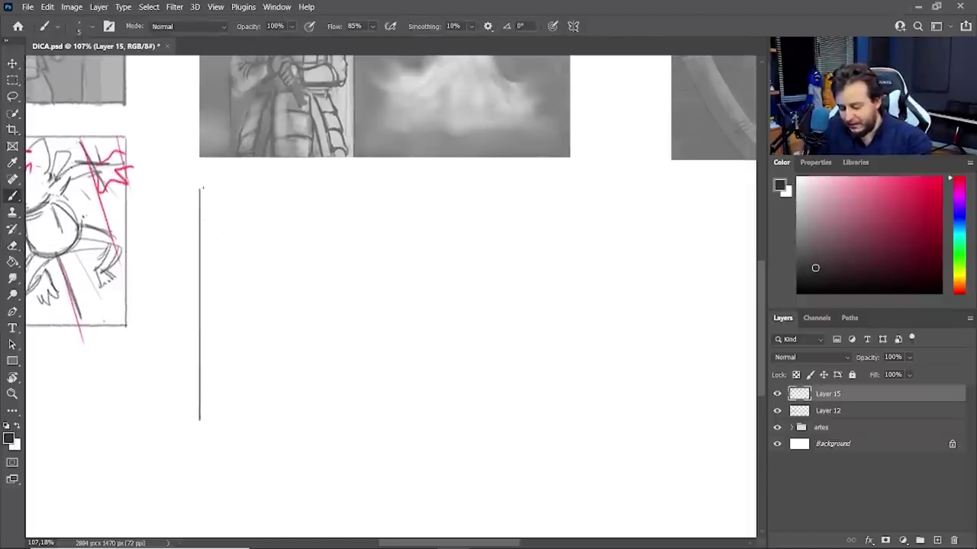
{"action": "left_click_drag", "start_coordinate": [202, 187], "coordinate": [568, 402]}
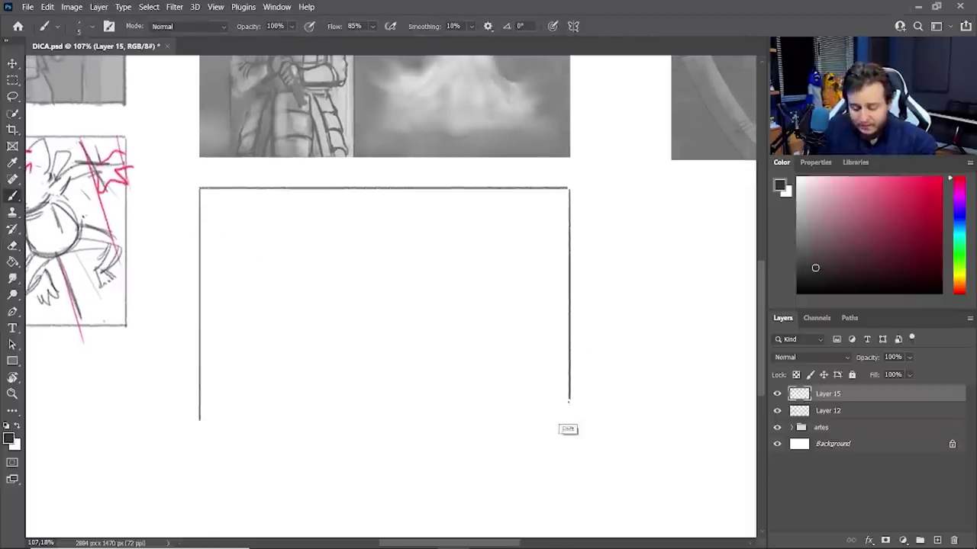
{"action": "left_click_drag", "start_coordinate": [199, 404], "coordinate": [569, 404]}
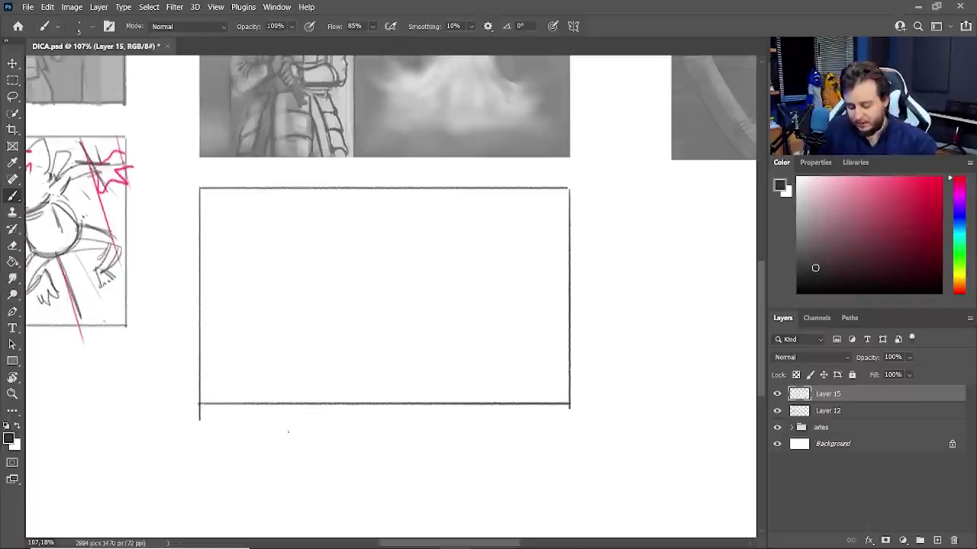
Replace the new frame's bottom edge with a slightly higher straight line, and erase the side lines' overshooting ends.
{"action": "key", "text": "ctrl+z"}
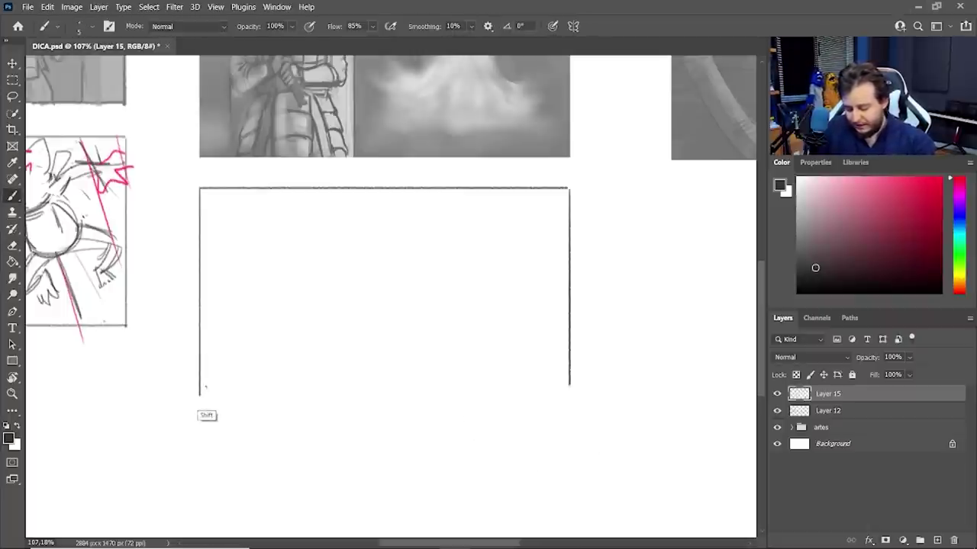
{"action": "left_click", "coordinate": [200, 388]}
{"action": "left_click", "coordinate": [539, 387], "text": "shift"}
{"action": "left_click_drag", "start_coordinate": [551, 391], "coordinate": [569, 389]}
{"action": "key", "text": "e"}
{"action": "left_click_drag", "start_coordinate": [226, 422], "coordinate": [183, 420]}
{"action": "mouse_move", "coordinate": [557, 262]}
{"action": "left_mouse_down"}
{"action": "mouse_move", "coordinate": [550, 445]}
{"action": "mouse_move", "coordinate": [560, 322]}
{"action": "mouse_move", "coordinate": [576, 411]}
{"action": "left_mouse_up"}
{"action": "key", "text": "b"}
{"action": "mouse_move", "coordinate": [574, 369]}
{"action": "left_mouse_down"}
{"action": "mouse_move", "coordinate": [569, 387]}
{"action": "mouse_move", "coordinate": [556, 364]}
{"action": "left_mouse_up"}
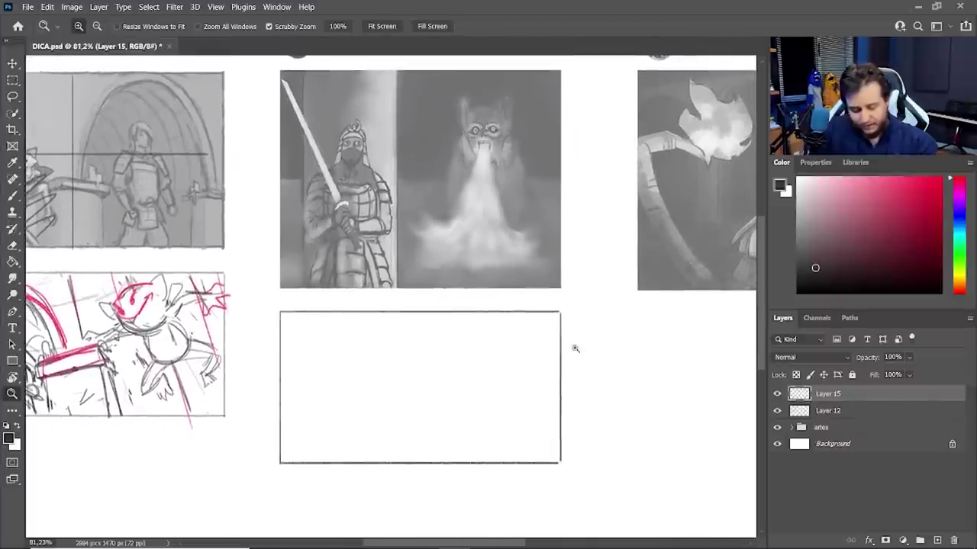
Choose a mid grey, add a new layer, and draw two vertical lines marking the pillar edges inside the frame.
{"action": "left_click", "coordinate": [802, 227]}
{"action": "left_click_drag", "start_coordinate": [805, 256], "coordinate": [799, 241]}
{"action": "key", "text": "b"}
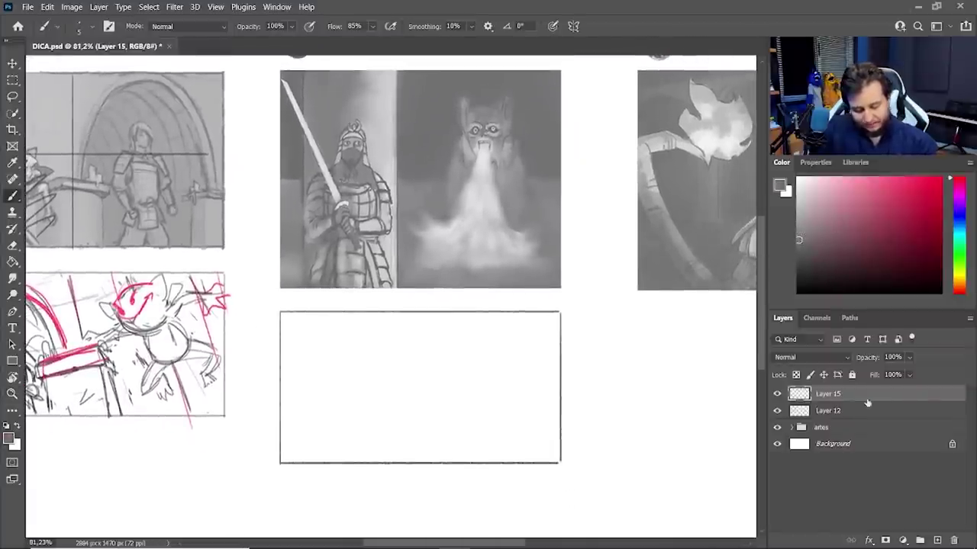
{"action": "left_click", "coordinate": [937, 539]}
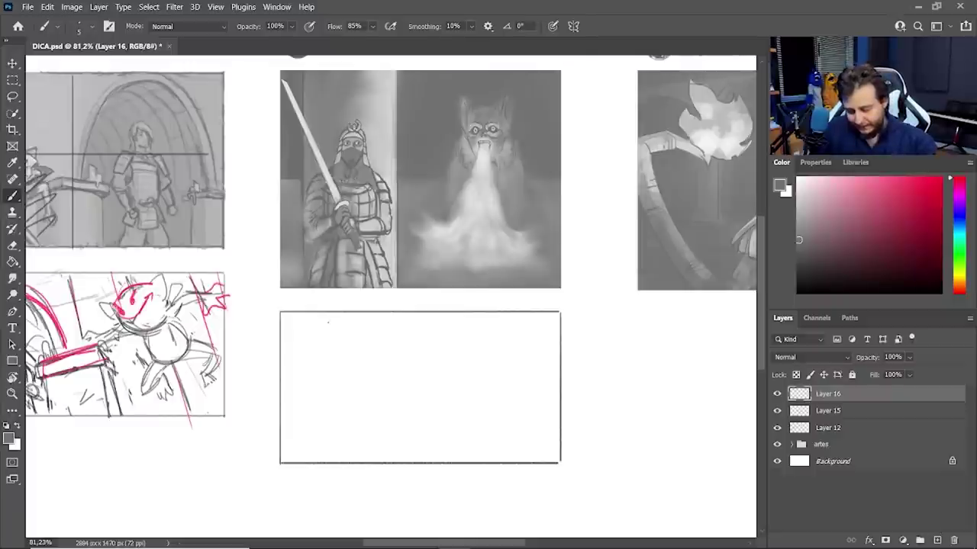
{"action": "left_click_drag", "start_coordinate": [319, 315], "coordinate": [319, 460]}
{"action": "left_click_drag", "start_coordinate": [413, 315], "coordinate": [414, 460]}
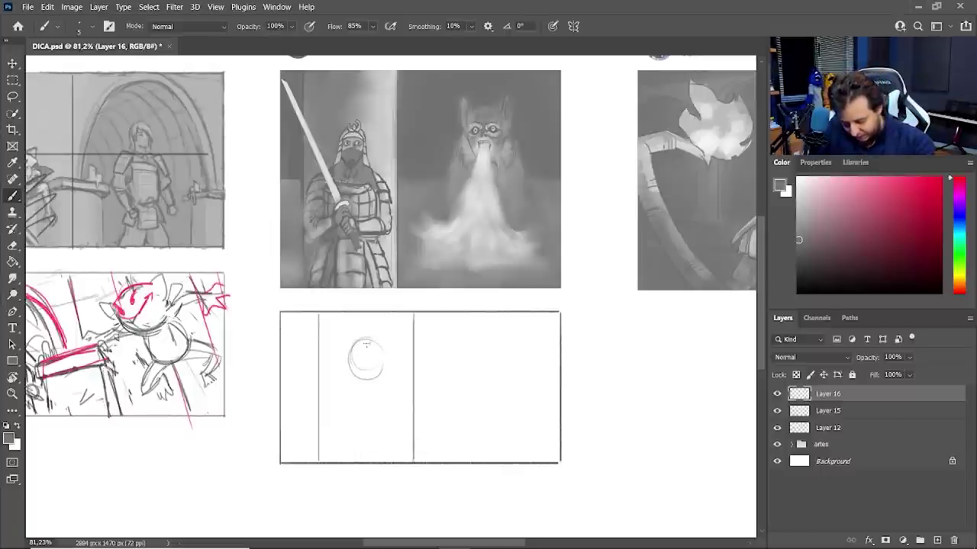
Redraw the samurai's head circle lower between the pillar lines, and draw a horizontal guide through it across the frame.
{"action": "key", "text": "e"}
{"action": "left_click_drag", "start_coordinate": [366, 345], "coordinate": [366, 373]}
{"action": "key", "text": "b"}
{"action": "mouse_move", "coordinate": [368, 372]}
{"action": "left_mouse_down"}
{"action": "mouse_move", "coordinate": [382, 390]}
{"action": "mouse_move", "coordinate": [356, 395]}
{"action": "left_mouse_up"}
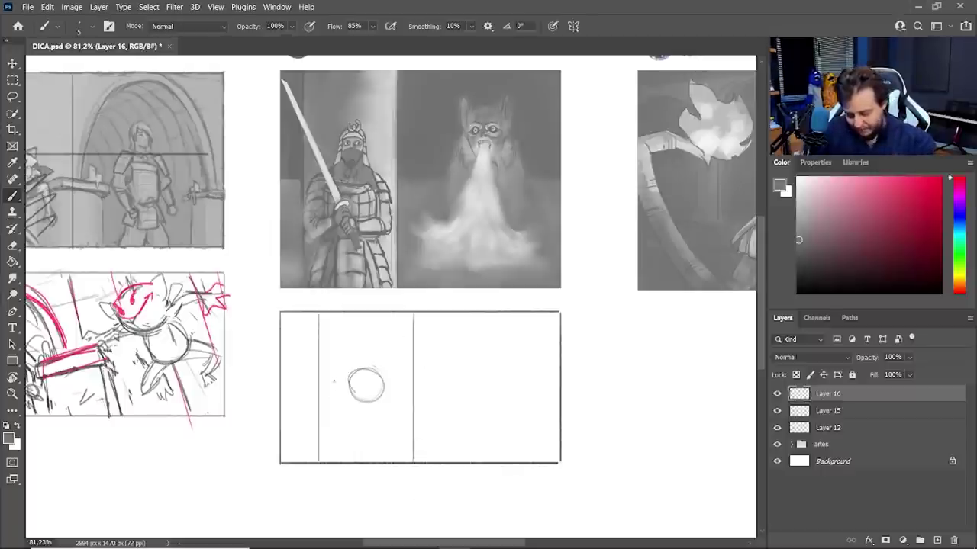
{"action": "left_click_drag", "start_coordinate": [294, 383], "coordinate": [551, 383]}
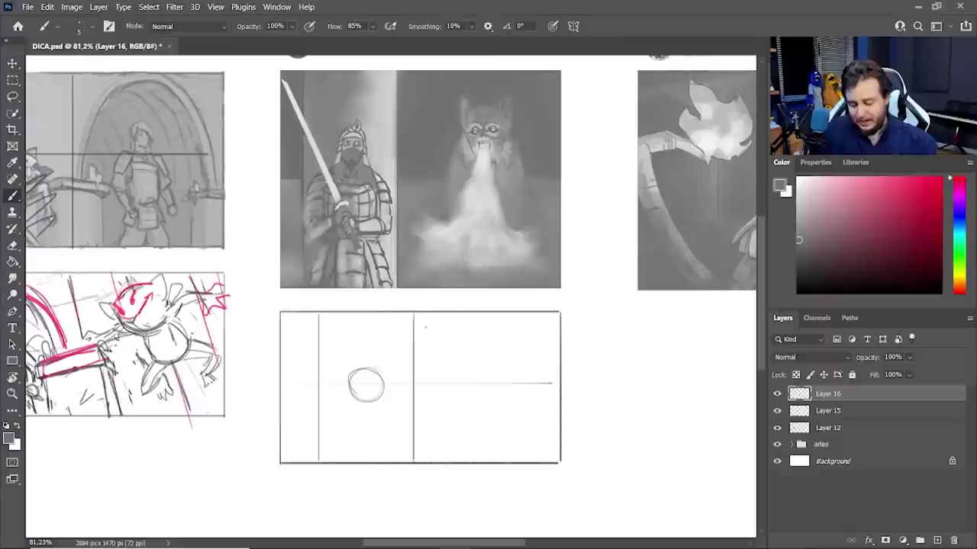
{"action": "left_click_drag", "start_coordinate": [413, 317], "coordinate": [414, 427]}
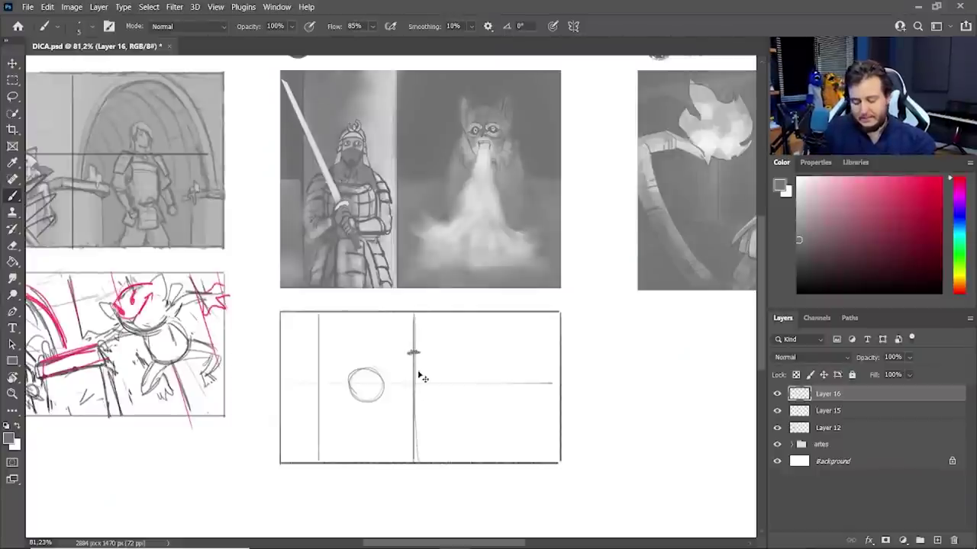
{"action": "key", "text": "ctrl+z"}
Draw a tall portrait frame below the knight and monster artwork.
{"action": "mouse_move", "coordinate": [492, 437]}
{"action": "left_mouse_down"}
{"action": "mouse_move", "coordinate": [364, 384]}
{"action": "mouse_move", "coordinate": [271, 361]}
{"action": "left_mouse_up"}
{"action": "mouse_move", "coordinate": [424, 260]}
{"action": "left_mouse_down"}
{"action": "mouse_move", "coordinate": [425, 458]}
{"action": "mouse_move", "coordinate": [495, 265]}
{"action": "mouse_move", "coordinate": [568, 259]}
{"action": "mouse_move", "coordinate": [568, 467]}
{"action": "mouse_move", "coordinate": [428, 451]}
{"action": "left_mouse_up"}
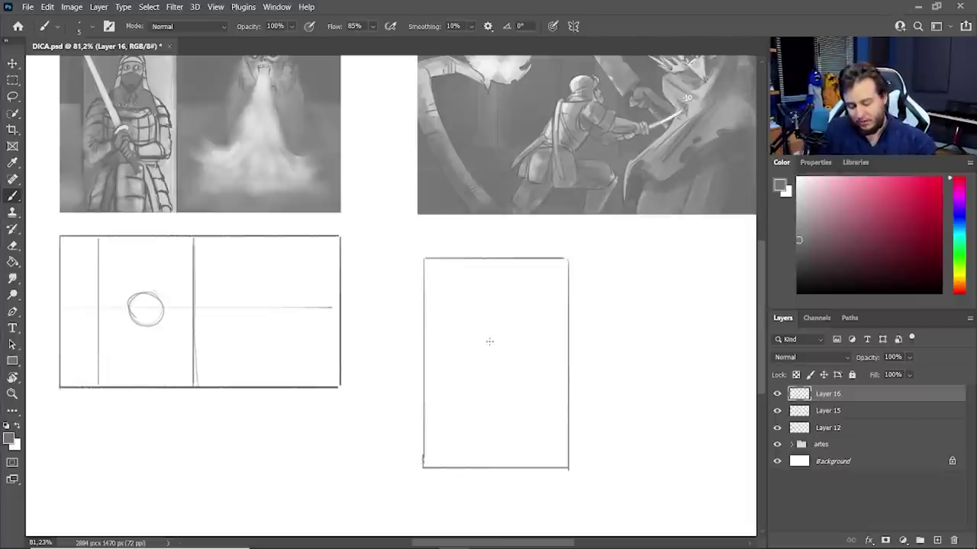
{"action": "left_click_drag", "start_coordinate": [489, 341], "coordinate": [497, 344]}
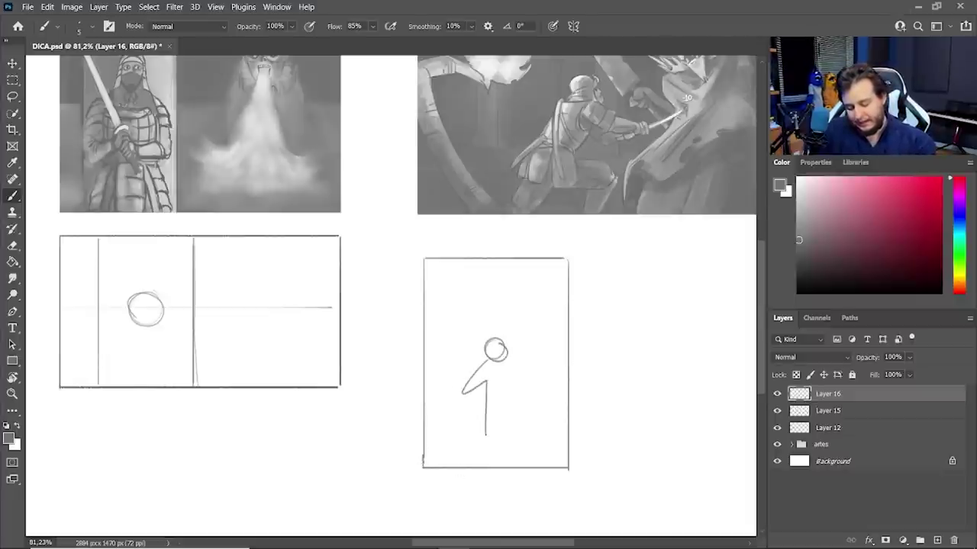
{"action": "mouse_move", "coordinate": [486, 435]}
{"action": "left_mouse_down"}
{"action": "mouse_move", "coordinate": [497, 393]}
{"action": "mouse_move", "coordinate": [503, 431]}
{"action": "left_mouse_up"}
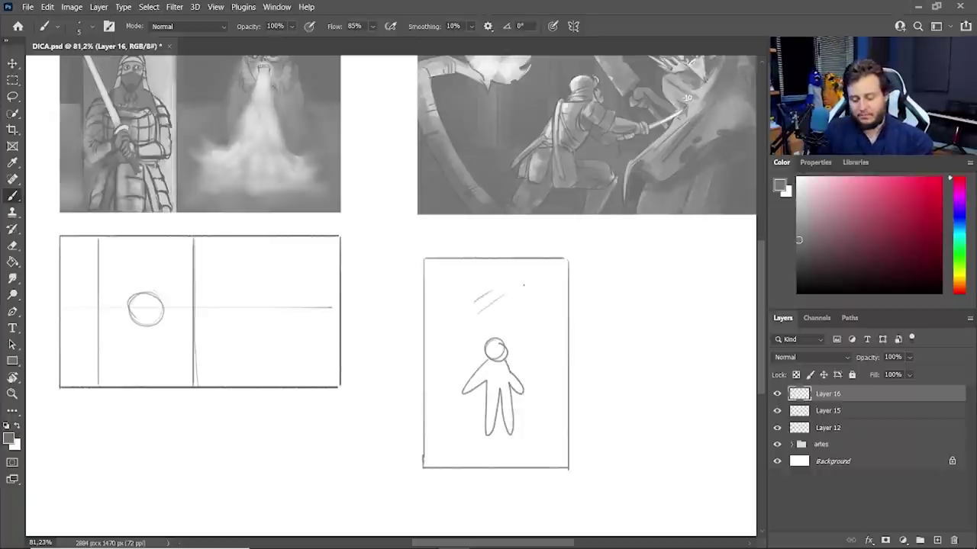
{"action": "key", "text": "ctrl+z"}
{"action": "key", "text": "ctrl+z"}
{"action": "key", "text": "ctrl+z"}
{"action": "key", "text": "ctrl+z"}
{"action": "key", "text": "ctrl+z"}
{"action": "key", "text": "ctrl+z"}
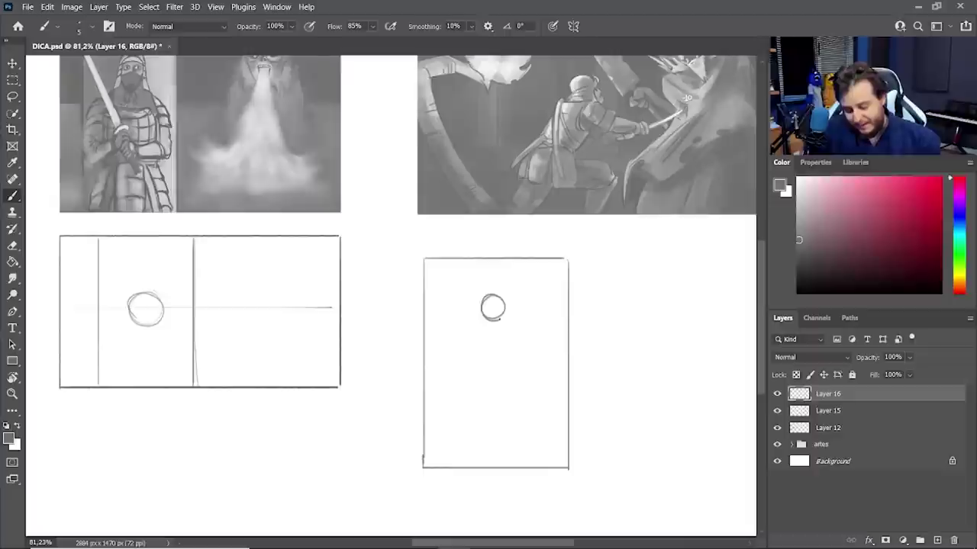
Sketch a sword-holding figure around crossed guide lines through the portrait frame's head circle, with a downward arrow and the note "centro".
{"action": "left_click_drag", "start_coordinate": [431, 305], "coordinate": [557, 305]}
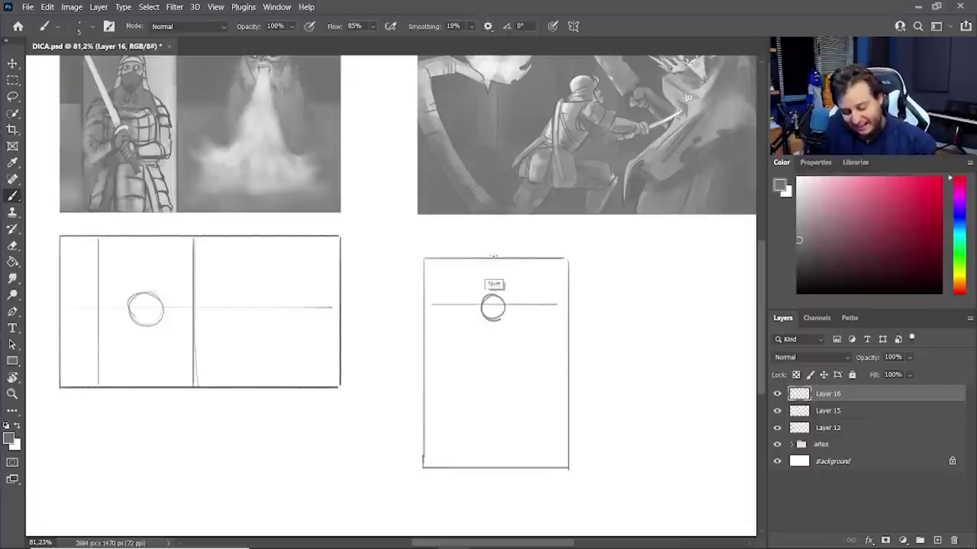
{"action": "left_click_drag", "start_coordinate": [493, 258], "coordinate": [492, 492]}
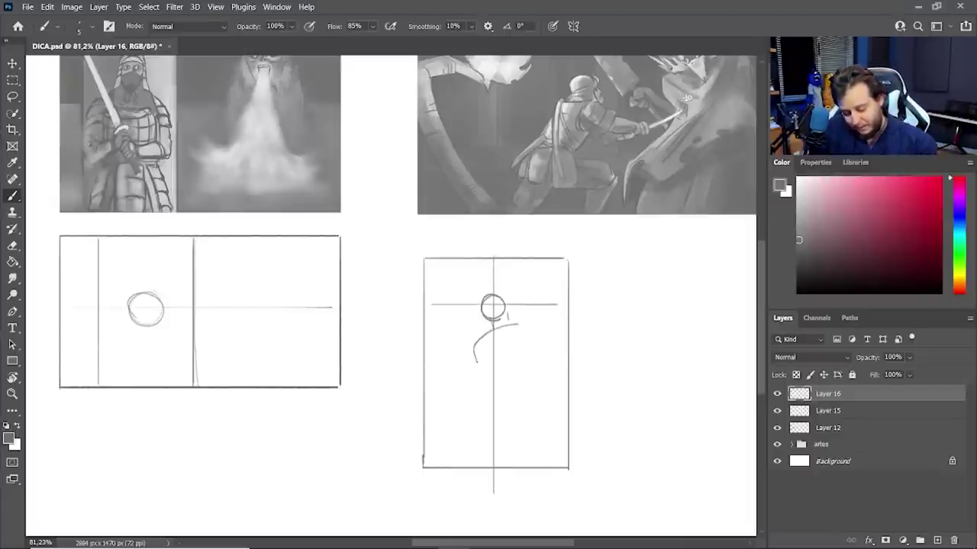
{"action": "key", "text": "ctrl+z"}
{"action": "left_click_drag", "start_coordinate": [478, 343], "coordinate": [465, 394]}
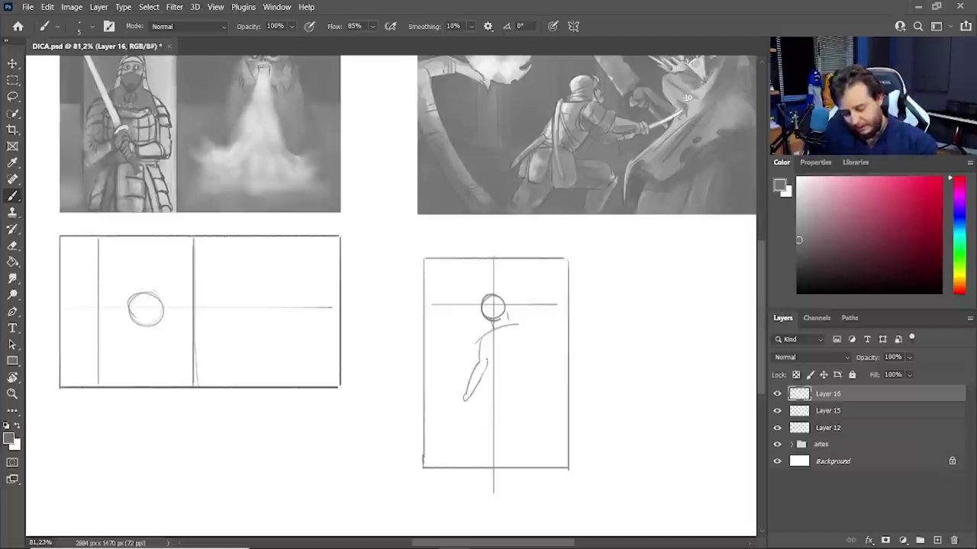
{"action": "mouse_move", "coordinate": [548, 465]}
{"action": "left_mouse_down"}
{"action": "mouse_move", "coordinate": [520, 350]}
{"action": "mouse_move", "coordinate": [548, 391]}
{"action": "mouse_move", "coordinate": [490, 447]}
{"action": "left_mouse_up"}
{"action": "left_click_drag", "start_coordinate": [470, 458], "coordinate": [546, 402]}
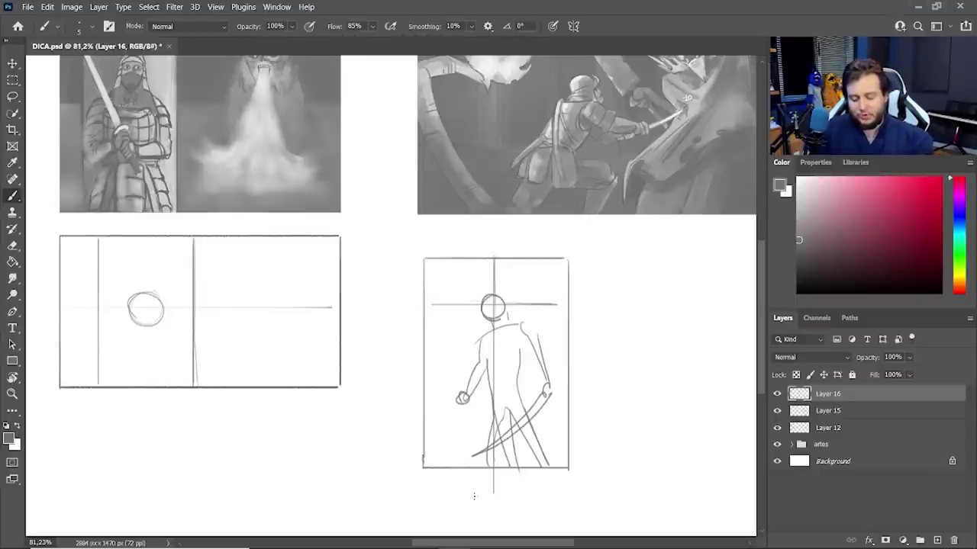
{"action": "left_click_drag", "start_coordinate": [545, 398], "coordinate": [576, 421]}
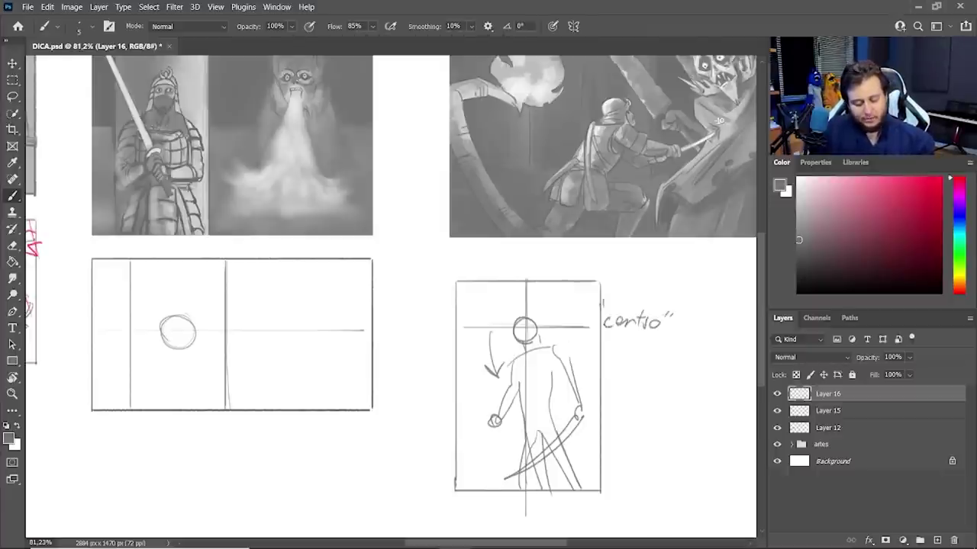
Redraw the samurai's head circle in the landscape frame and sketch his bent arms, raised curved katana and masked face.
{"action": "left_click", "coordinate": [777, 395]}
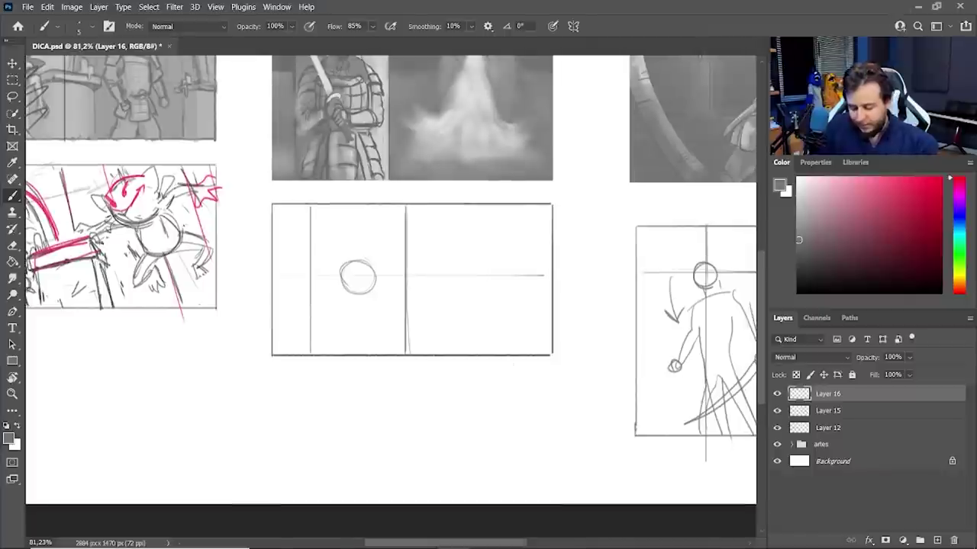
{"action": "key", "text": "e"}
{"action": "key", "text": "b"}
{"action": "left_click_drag", "start_coordinate": [337, 275], "coordinate": [398, 344]}
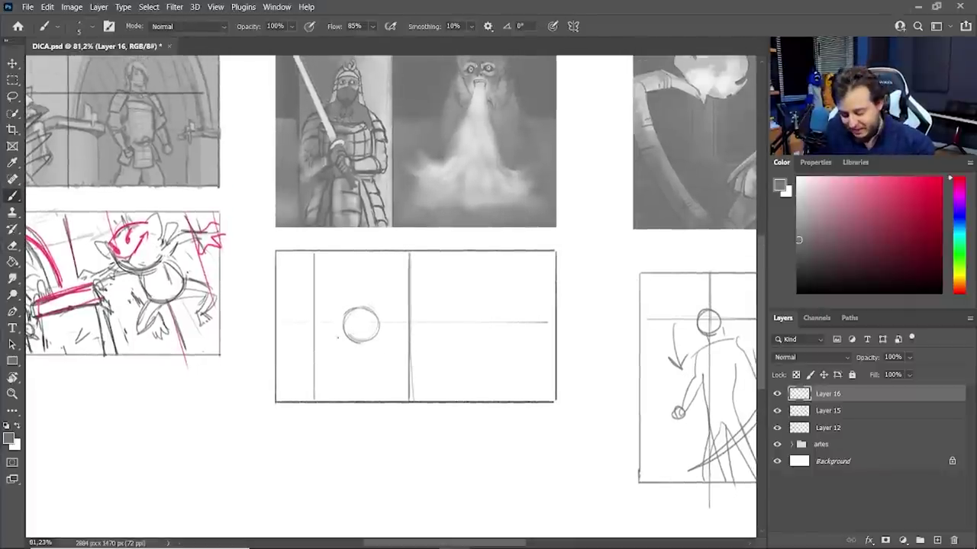
{"action": "mouse_move", "coordinate": [373, 336]}
{"action": "left_mouse_down"}
{"action": "mouse_move", "coordinate": [393, 336]}
{"action": "mouse_move", "coordinate": [342, 349]}
{"action": "mouse_move", "coordinate": [328, 369]}
{"action": "mouse_move", "coordinate": [364, 345]}
{"action": "mouse_move", "coordinate": [397, 359]}
{"action": "left_mouse_up"}
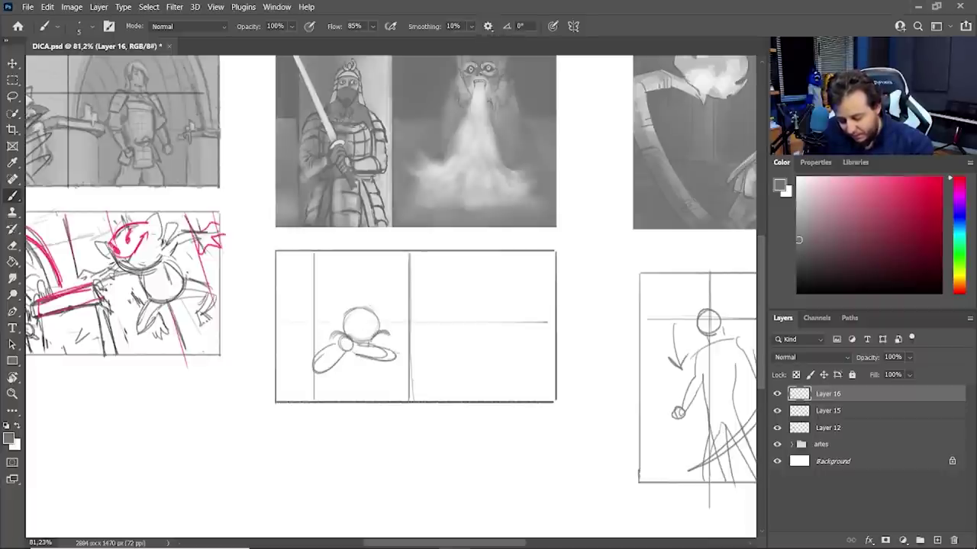
{"action": "left_click_drag", "start_coordinate": [315, 264], "coordinate": [349, 364]}
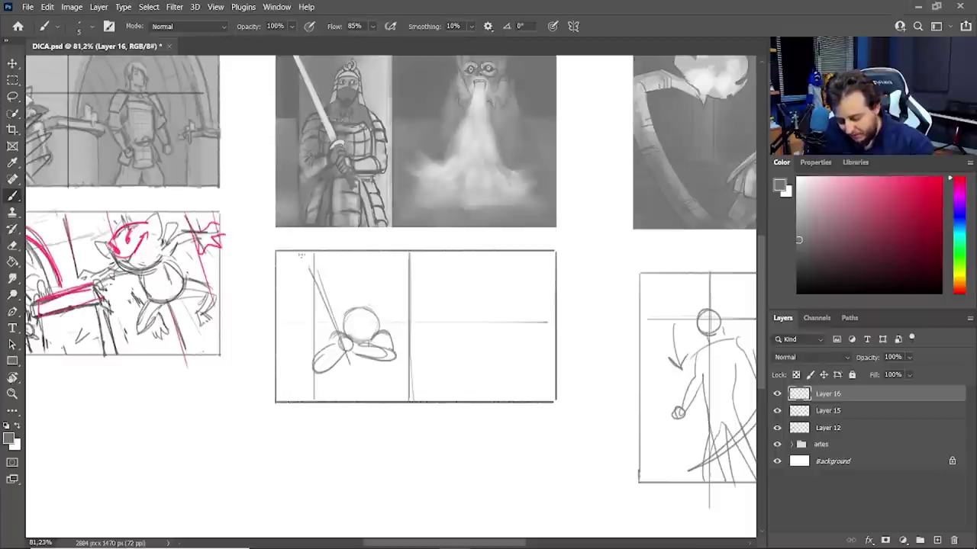
{"action": "mouse_move", "coordinate": [294, 247]}
{"action": "left_mouse_down"}
{"action": "mouse_move", "coordinate": [351, 365]}
{"action": "mouse_move", "coordinate": [347, 332]}
{"action": "mouse_move", "coordinate": [360, 375]}
{"action": "mouse_move", "coordinate": [351, 377]}
{"action": "left_mouse_up"}
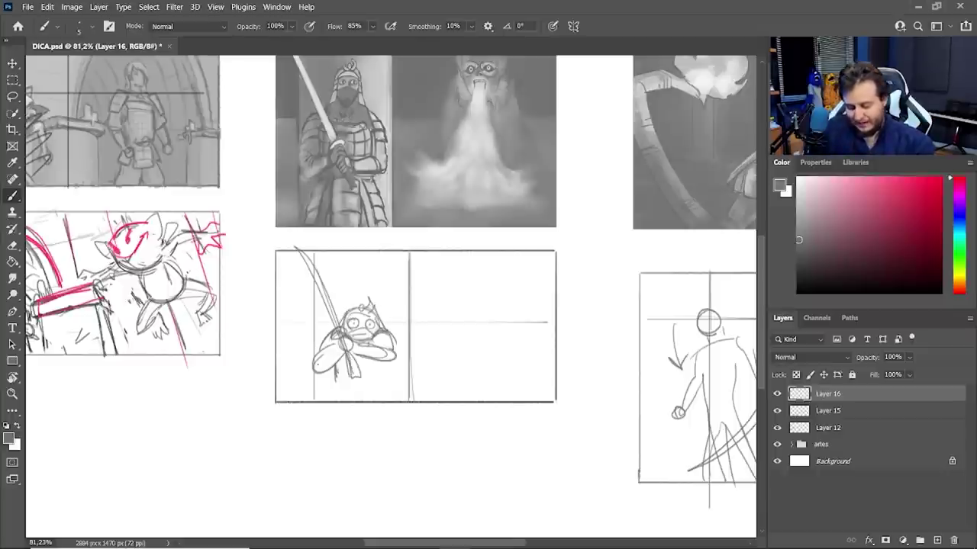
Sketch the samurai's waist and flared lower armour, and reinforce the contours of his arms, hands and mask.
{"action": "left_click_drag", "start_coordinate": [333, 385], "coordinate": [375, 383]}
{"action": "left_click_drag", "start_coordinate": [331, 389], "coordinate": [399, 401]}
{"action": "left_click_drag", "start_coordinate": [371, 341], "coordinate": [400, 361]}
{"action": "mouse_move", "coordinate": [340, 343]}
{"action": "left_mouse_down"}
{"action": "mouse_move", "coordinate": [314, 368]}
{"action": "mouse_move", "coordinate": [352, 348]}
{"action": "mouse_move", "coordinate": [357, 366]}
{"action": "mouse_move", "coordinate": [398, 351]}
{"action": "mouse_move", "coordinate": [399, 360]}
{"action": "left_mouse_up"}
{"action": "left_click_drag", "start_coordinate": [384, 344], "coordinate": [399, 357]}
{"action": "left_click_drag", "start_coordinate": [352, 337], "coordinate": [367, 334]}
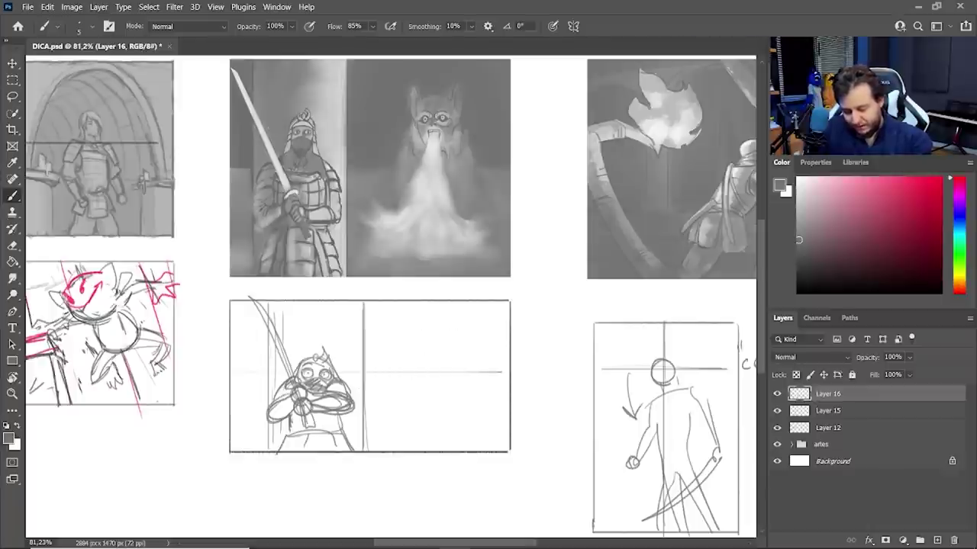
{"action": "left_click", "coordinate": [872, 178]}
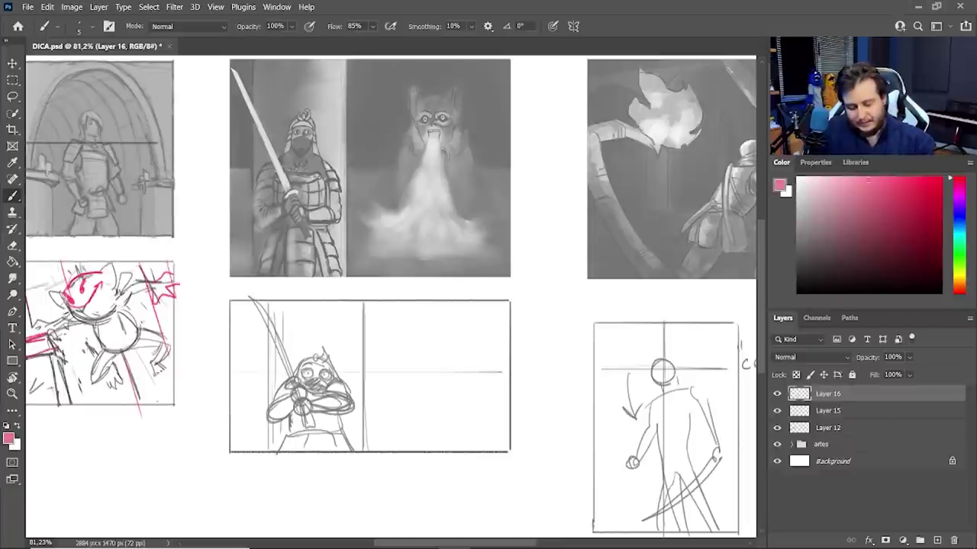
{"action": "left_click_drag", "start_coordinate": [286, 112], "coordinate": [472, 79]}
{"action": "key", "text": "ctrl+z"}
{"action": "left_click", "coordinate": [911, 177]}
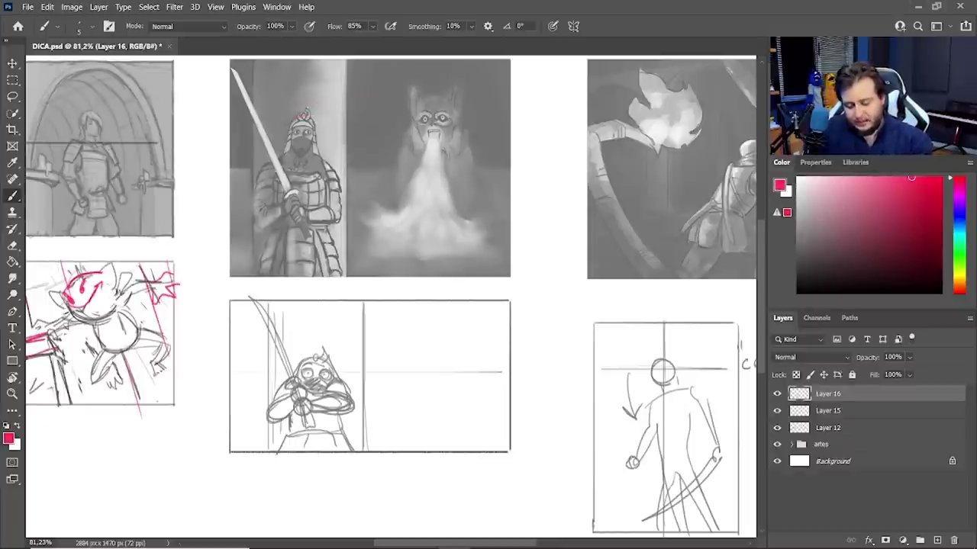
{"action": "left_click_drag", "start_coordinate": [300, 100], "coordinate": [471, 73]}
{"action": "key", "text": "ctrl+z"}
Choose a dark colour and sketch the creature's head circle high in the landscape frame, redrawing it slightly further right.
{"action": "left_click_drag", "start_coordinate": [836, 232], "coordinate": [824, 253]}
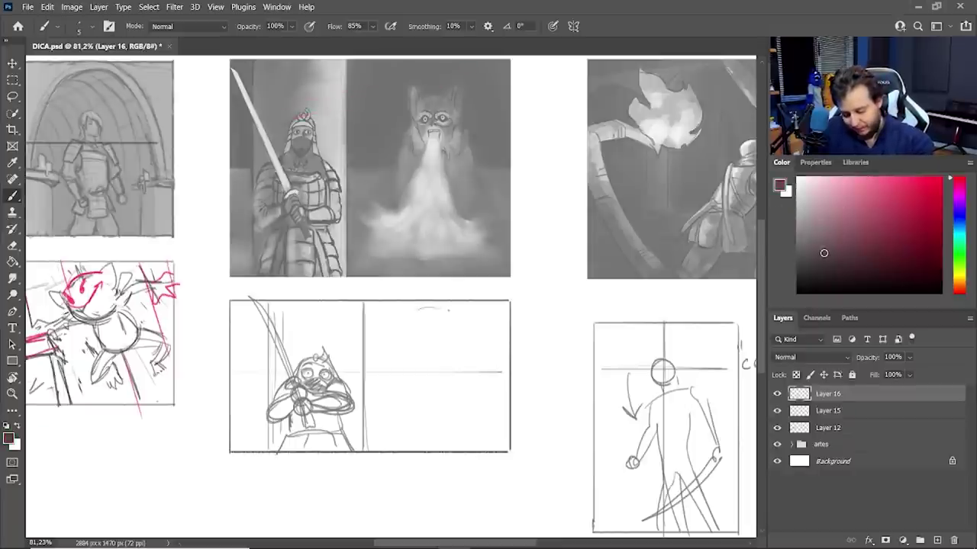
{"action": "mouse_move", "coordinate": [446, 309]}
{"action": "left_mouse_down"}
{"action": "mouse_move", "coordinate": [411, 332]}
{"action": "mouse_move", "coordinate": [457, 338]}
{"action": "mouse_move", "coordinate": [443, 307]}
{"action": "left_mouse_up"}
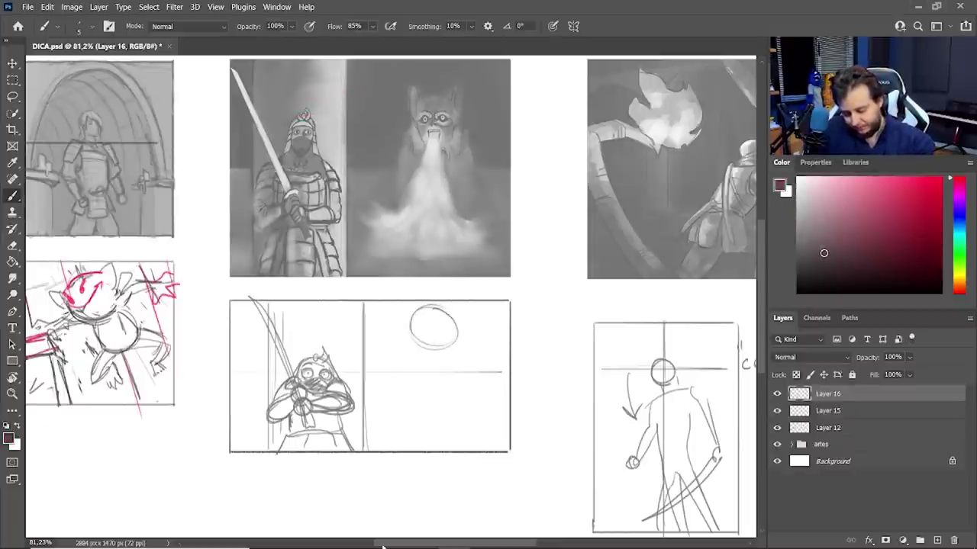
{"action": "key", "text": "d"}
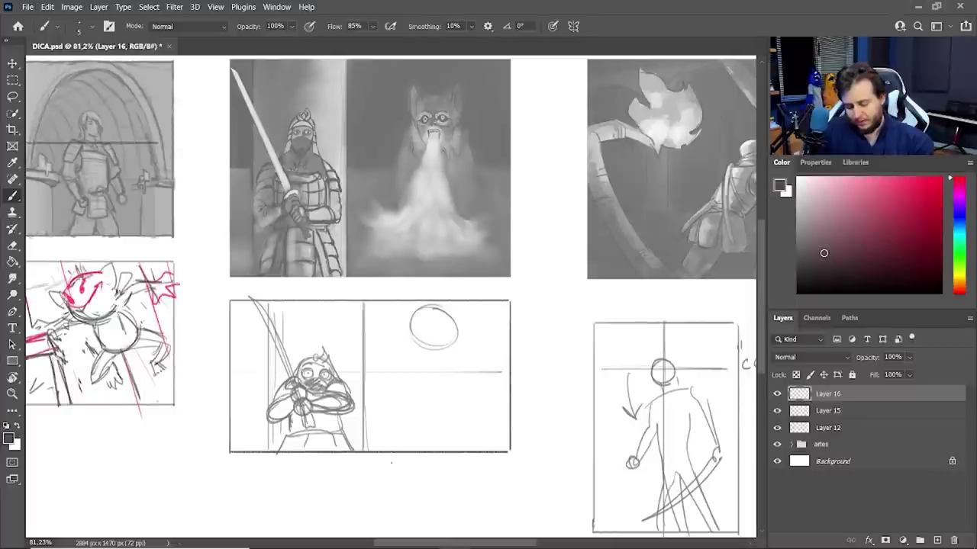
{"action": "key", "text": "ctrl+z"}
{"action": "mouse_move", "coordinate": [428, 327]}
{"action": "left_mouse_down"}
{"action": "mouse_move", "coordinate": [435, 314]}
{"action": "mouse_move", "coordinate": [450, 353]}
{"action": "mouse_move", "coordinate": [469, 328]}
{"action": "left_mouse_up"}
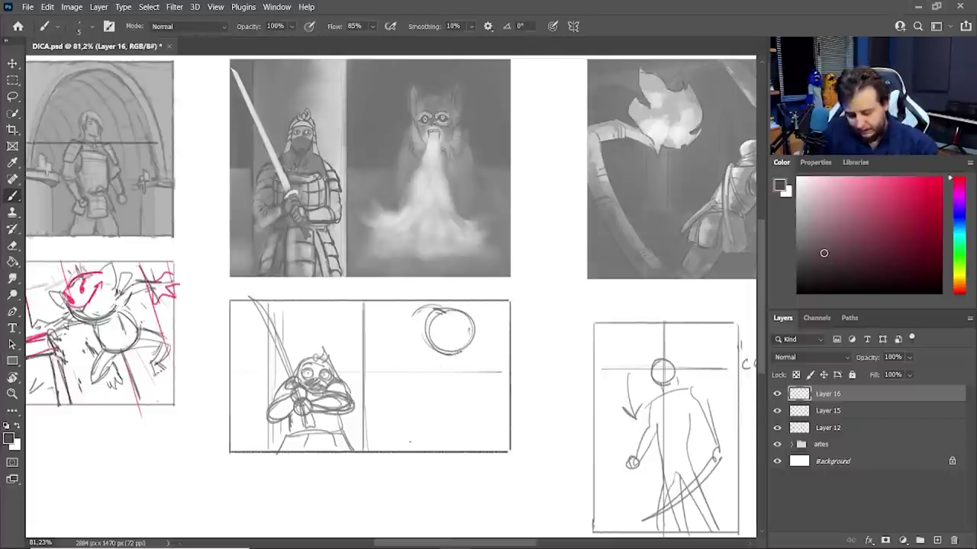
Sketch jagged, pointed contour lines along the sides and underside of the creature's head circle.
{"action": "left_click_drag", "start_coordinate": [448, 460], "coordinate": [412, 444]}
{"action": "left_click_drag", "start_coordinate": [372, 315], "coordinate": [397, 348]}
{"action": "mouse_move", "coordinate": [451, 334]}
{"action": "left_mouse_down"}
{"action": "mouse_move", "coordinate": [438, 355]}
{"action": "mouse_move", "coordinate": [420, 349]}
{"action": "left_mouse_up"}
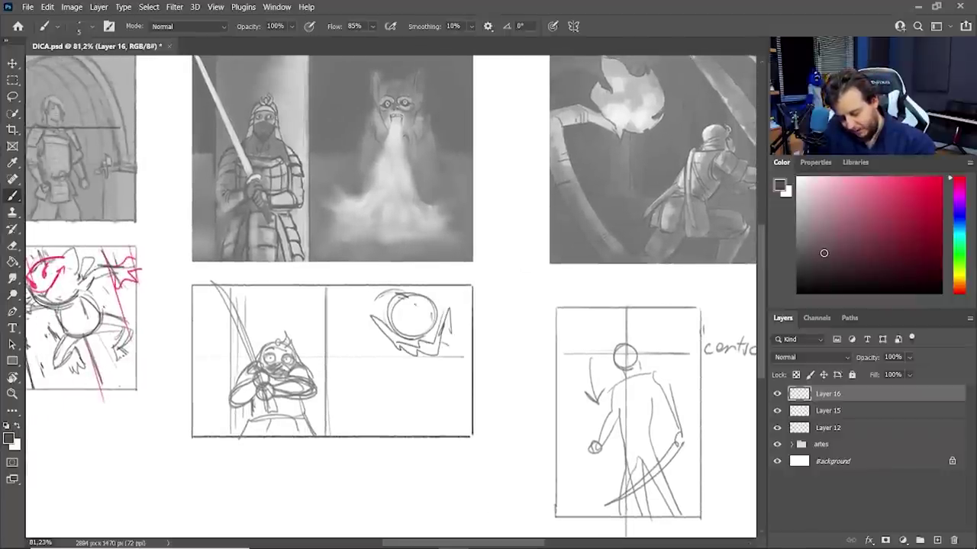
Sketch the creature's slanted eyes and jagged mouth inside its head circle and add two pointed ears on top.
{"action": "key", "text": "e"}
{"action": "key", "text": "b"}
{"action": "mouse_move", "coordinate": [380, 305]}
{"action": "left_mouse_down"}
{"action": "mouse_move", "coordinate": [410, 291]}
{"action": "mouse_move", "coordinate": [413, 338]}
{"action": "mouse_move", "coordinate": [398, 320]}
{"action": "mouse_move", "coordinate": [422, 323]}
{"action": "left_mouse_up"}
{"action": "left_click_drag", "start_coordinate": [395, 314], "coordinate": [409, 345]}
{"action": "left_click_drag", "start_coordinate": [412, 332], "coordinate": [429, 353]}
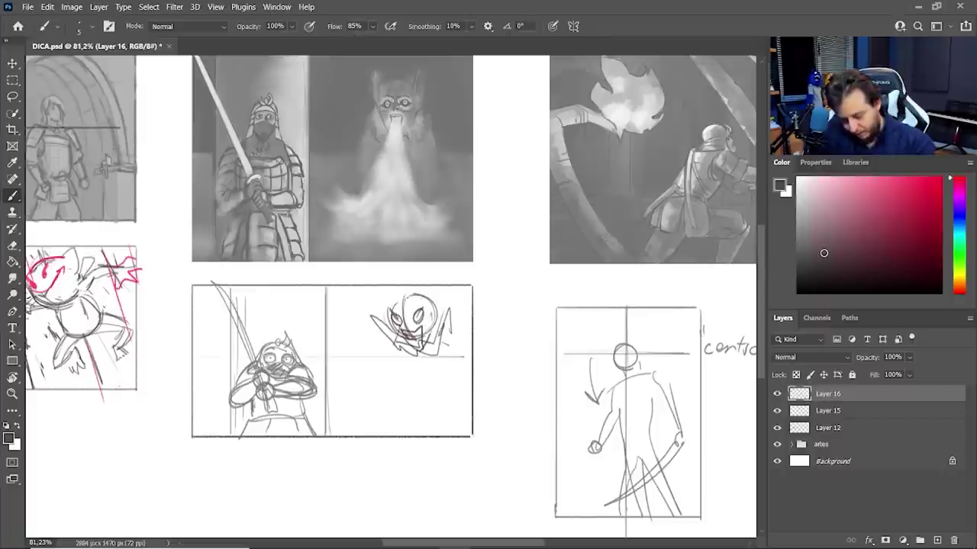
{"action": "left_click_drag", "start_coordinate": [384, 311], "coordinate": [406, 301]}
{"action": "left_click_drag", "start_coordinate": [421, 296], "coordinate": [441, 315]}
{"action": "mouse_move", "coordinate": [401, 351]}
{"action": "left_mouse_down"}
{"action": "mouse_move", "coordinate": [361, 380]}
{"action": "mouse_move", "coordinate": [325, 366]}
{"action": "mouse_move", "coordinate": [343, 384]}
{"action": "left_mouse_up"}
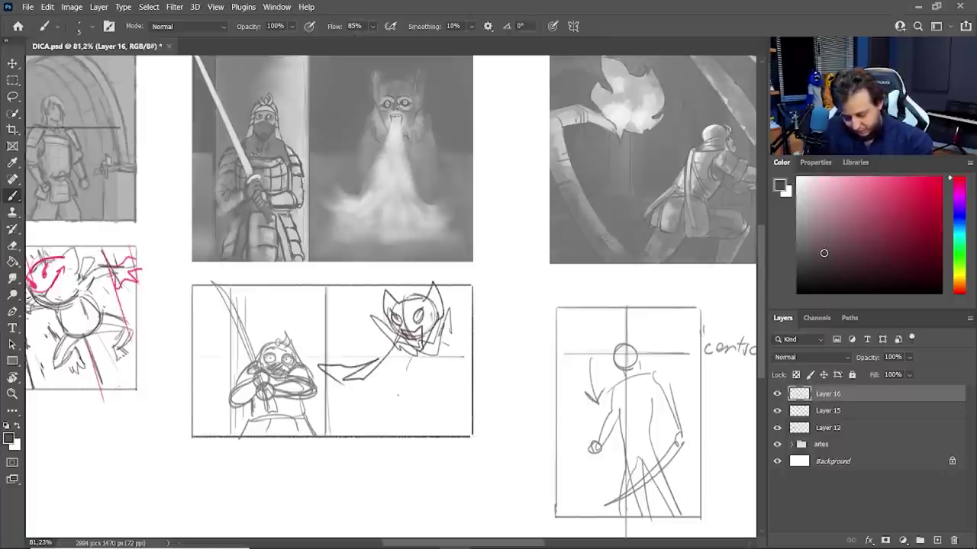
{"action": "left_click_drag", "start_coordinate": [406, 370], "coordinate": [387, 428]}
{"action": "key", "text": "ctrl+z"}
{"action": "key", "text": "ctrl+z"}
{"action": "key", "text": "ctrl+z"}
{"action": "key", "text": "ctrl+z"}
Sketch curved flame-like strokes sweeping from the creature toward the centre divider, and a jagged outline along the frame's edge behind the samurai.
{"action": "left_click_drag", "start_coordinate": [340, 350], "coordinate": [372, 376]}
{"action": "left_click_drag", "start_coordinate": [345, 325], "coordinate": [332, 358]}
{"action": "mouse_move", "coordinate": [232, 351]}
{"action": "left_mouse_down"}
{"action": "mouse_move", "coordinate": [199, 378]}
{"action": "mouse_move", "coordinate": [203, 418]}
{"action": "mouse_move", "coordinate": [216, 437]}
{"action": "left_mouse_up"}
{"action": "left_click_drag", "start_coordinate": [414, 354], "coordinate": [389, 420]}
{"action": "key", "text": "e"}
{"action": "left_click_drag", "start_coordinate": [369, 374], "coordinate": [336, 351]}
{"action": "key", "text": "b"}
{"action": "mouse_move", "coordinate": [343, 328]}
{"action": "left_mouse_down"}
{"action": "mouse_move", "coordinate": [333, 351]}
{"action": "mouse_move", "coordinate": [374, 380]}
{"action": "left_mouse_up"}
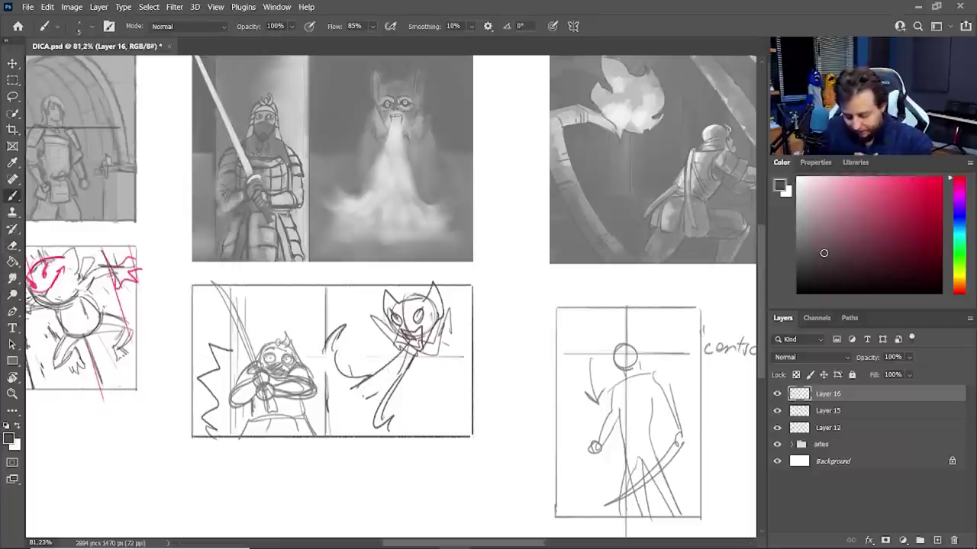
Clean up and redraw the line running down from the creature's neck, adding wavy strokes near the base of the frame.
{"action": "key", "text": "e"}
{"action": "key", "text": "b"}
{"action": "mouse_move", "coordinate": [412, 359]}
{"action": "left_mouse_down"}
{"action": "mouse_move", "coordinate": [385, 428]}
{"action": "mouse_move", "coordinate": [377, 416]}
{"action": "left_mouse_up"}
{"action": "left_click_drag", "start_coordinate": [378, 415], "coordinate": [396, 427]}
{"action": "key", "text": "e"}
{"action": "mouse_move", "coordinate": [351, 389]}
{"action": "left_mouse_down"}
{"action": "mouse_move", "coordinate": [393, 366]}
{"action": "mouse_move", "coordinate": [361, 390]}
{"action": "mouse_move", "coordinate": [363, 406]}
{"action": "left_mouse_up"}
{"action": "key", "text": "b"}
{"action": "mouse_move", "coordinate": [320, 422]}
{"action": "left_mouse_down"}
{"action": "mouse_move", "coordinate": [350, 415]}
{"action": "mouse_move", "coordinate": [347, 428]}
{"action": "left_mouse_up"}
Redraw the upper edge of the sweeping shape below the creature's head and reinforce its crescent curve and wavy lower strokes.
{"action": "key", "text": "e"}
{"action": "left_click_drag", "start_coordinate": [412, 353], "coordinate": [378, 377]}
{"action": "key", "text": "b"}
{"action": "mouse_move", "coordinate": [416, 349]}
{"action": "left_mouse_down"}
{"action": "mouse_move", "coordinate": [377, 409]}
{"action": "mouse_move", "coordinate": [365, 376]}
{"action": "left_mouse_up"}
{"action": "key", "text": "e"}
{"action": "key", "text": "b"}
{"action": "mouse_move", "coordinate": [336, 335]}
{"action": "left_mouse_down"}
{"action": "mouse_move", "coordinate": [326, 360]}
{"action": "mouse_move", "coordinate": [365, 386]}
{"action": "left_mouse_up"}
{"action": "mouse_move", "coordinate": [362, 395]}
{"action": "left_mouse_down"}
{"action": "mouse_move", "coordinate": [355, 399]}
{"action": "mouse_move", "coordinate": [387, 432]}
{"action": "left_mouse_up"}
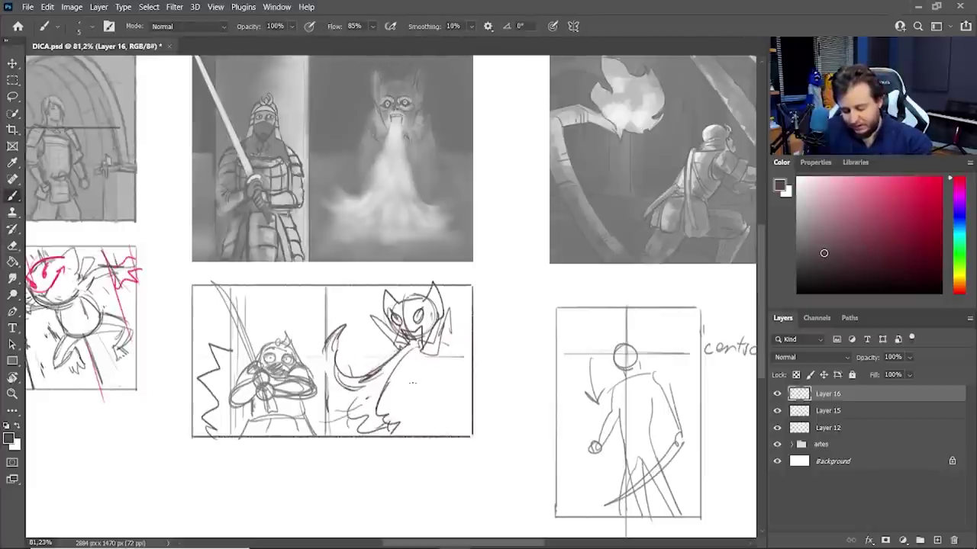
Refine the lines descending from the creature's neck and add hatching strokes down along its front.
{"action": "key", "text": "e"}
{"action": "key", "text": "b"}
{"action": "left_click_drag", "start_coordinate": [407, 348], "coordinate": [371, 379]}
{"action": "mouse_move", "coordinate": [402, 349]}
{"action": "left_mouse_down"}
{"action": "mouse_move", "coordinate": [383, 371]}
{"action": "mouse_move", "coordinate": [385, 405]}
{"action": "left_mouse_up"}
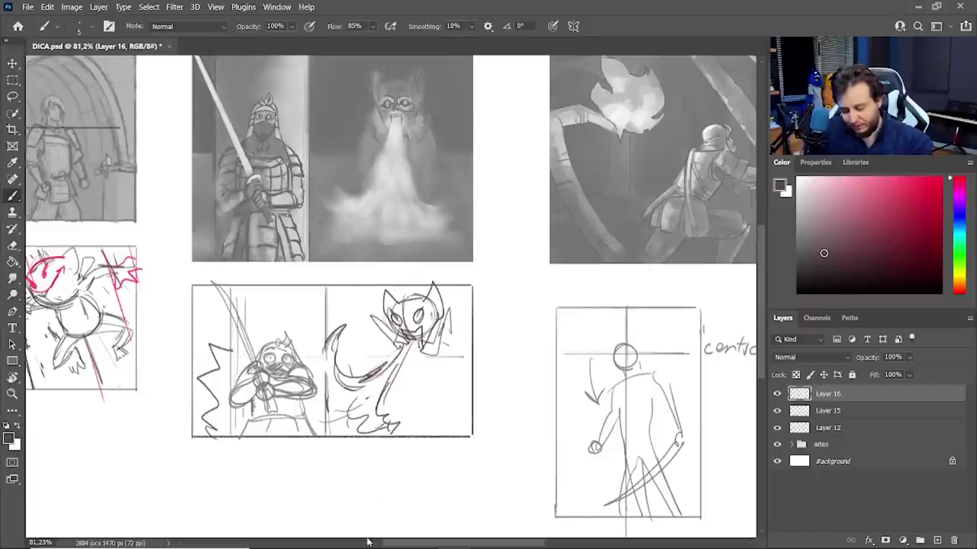
{"action": "left_click_drag", "start_coordinate": [416, 374], "coordinate": [395, 395]}
{"action": "left_click_drag", "start_coordinate": [391, 349], "coordinate": [386, 426]}
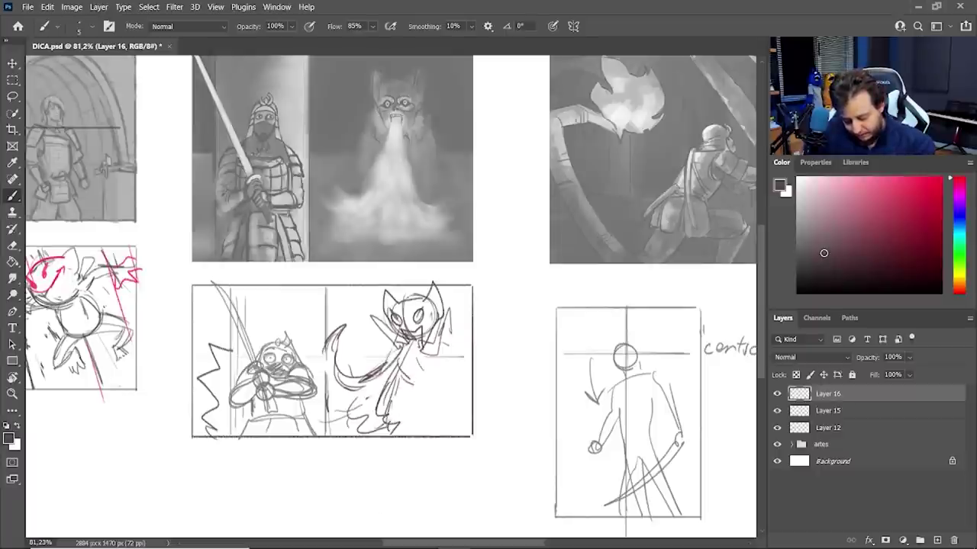
Sketch the creature's body below the head with long flowing contour lines reaching down to the frame's lower edge.
{"action": "left_click_drag", "start_coordinate": [412, 386], "coordinate": [393, 426]}
{"action": "left_click_drag", "start_coordinate": [442, 375], "coordinate": [428, 421]}
{"action": "left_click_drag", "start_coordinate": [447, 338], "coordinate": [462, 422]}
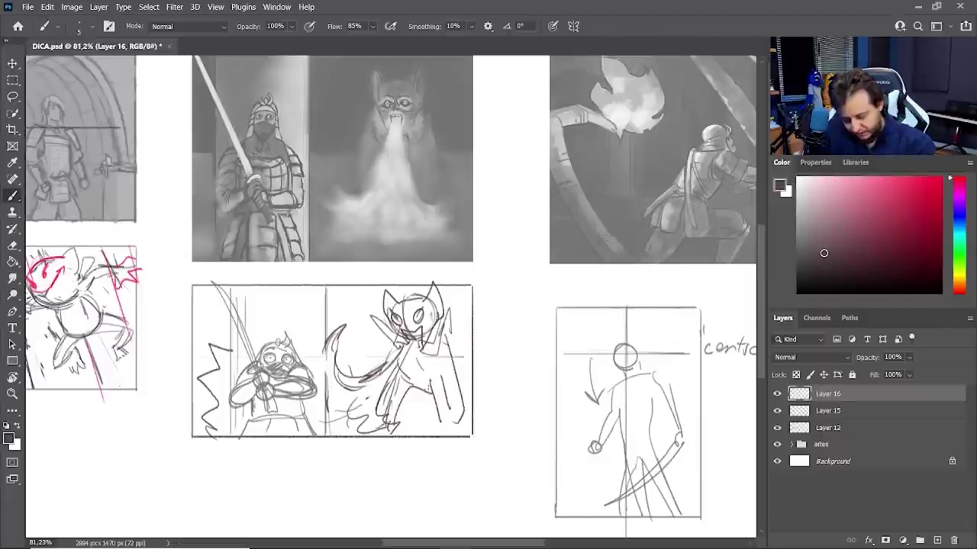
{"action": "left_click_drag", "start_coordinate": [434, 386], "coordinate": [426, 431]}
{"action": "left_click_drag", "start_coordinate": [456, 337], "coordinate": [472, 371]}
{"action": "left_click_drag", "start_coordinate": [420, 389], "coordinate": [412, 435]}
Erase the samurai and redraw him closer to the frame's outer edge with a larger head circle, face and clenched hands.
{"action": "key", "text": "e"}
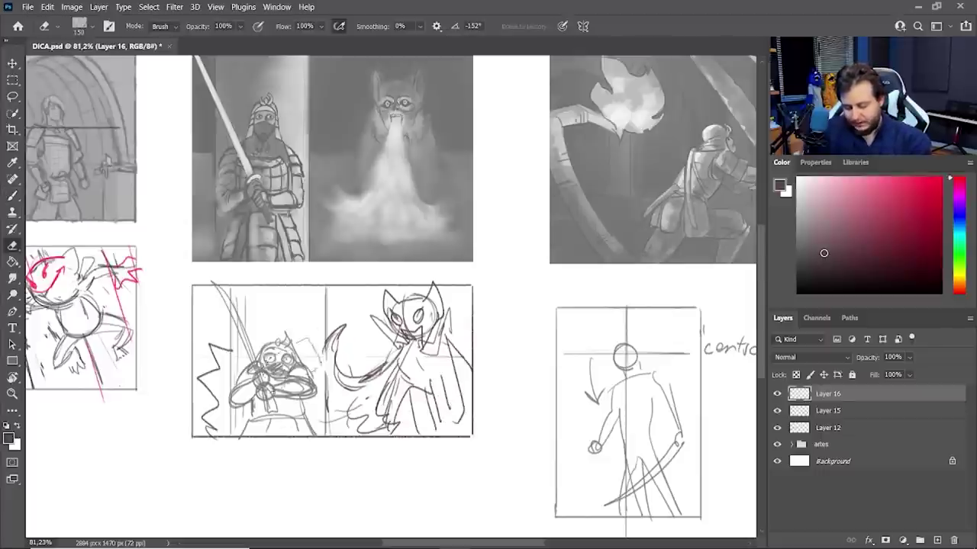
{"action": "mouse_move", "coordinate": [276, 349]}
{"action": "left_mouse_down"}
{"action": "mouse_move", "coordinate": [257, 412]}
{"action": "mouse_move", "coordinate": [293, 424]}
{"action": "left_mouse_up"}
{"action": "key", "text": "b"}
{"action": "mouse_move", "coordinate": [257, 333]}
{"action": "left_mouse_down"}
{"action": "mouse_move", "coordinate": [236, 344]}
{"action": "mouse_move", "coordinate": [247, 353]}
{"action": "left_mouse_up"}
{"action": "left_click_drag", "start_coordinate": [234, 345], "coordinate": [249, 360]}
{"action": "key", "text": "e"}
{"action": "mouse_move", "coordinate": [258, 342]}
{"action": "left_mouse_down"}
{"action": "mouse_move", "coordinate": [245, 354]}
{"action": "mouse_move", "coordinate": [262, 340]}
{"action": "mouse_move", "coordinate": [275, 399]}
{"action": "mouse_move", "coordinate": [302, 401]}
{"action": "mouse_move", "coordinate": [297, 360]}
{"action": "left_mouse_up"}
{"action": "key", "text": "b"}
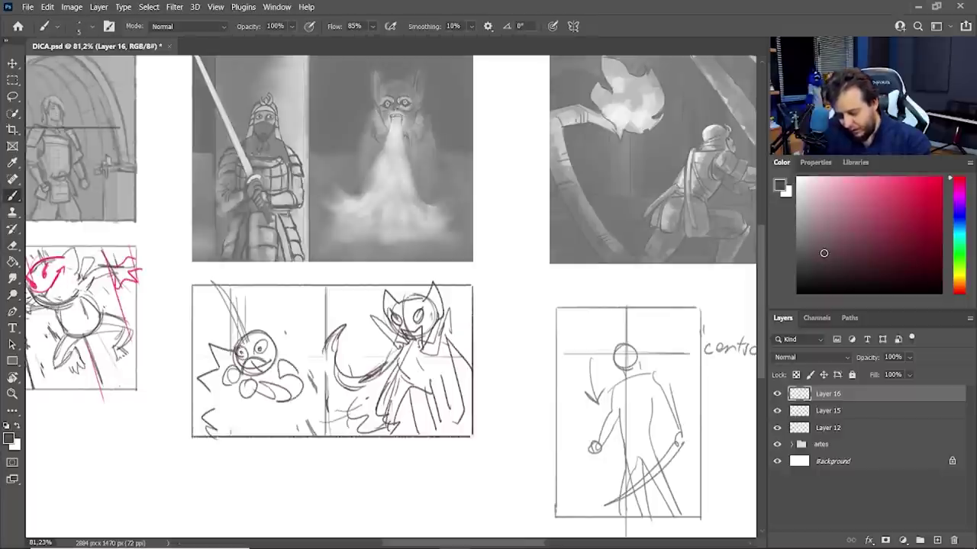
Sketch the samurai's arm and shoulder contours, waist and raised blade, redrawing the dark slanted line above his head.
{"action": "left_click_drag", "start_coordinate": [209, 365], "coordinate": [236, 407]}
{"action": "left_click_drag", "start_coordinate": [270, 351], "coordinate": [298, 369]}
{"action": "left_click_drag", "start_coordinate": [215, 289], "coordinate": [233, 371]}
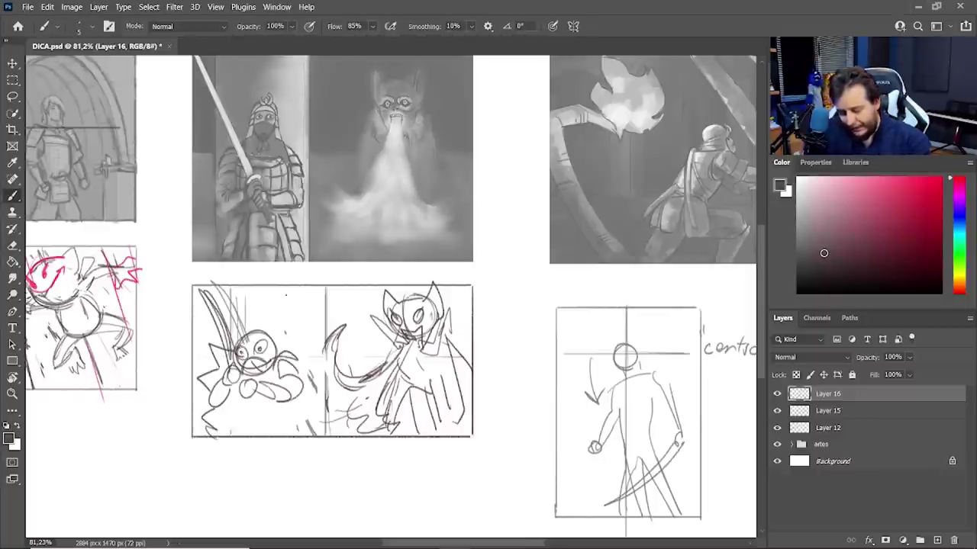
{"action": "mouse_move", "coordinate": [237, 291]}
{"action": "left_mouse_down"}
{"action": "mouse_move", "coordinate": [233, 362]}
{"action": "mouse_move", "coordinate": [239, 347]}
{"action": "left_mouse_up"}
{"action": "key", "text": "ctrl+z"}
{"action": "key", "text": "ctrl+z"}
{"action": "left_click_drag", "start_coordinate": [250, 285], "coordinate": [241, 347]}
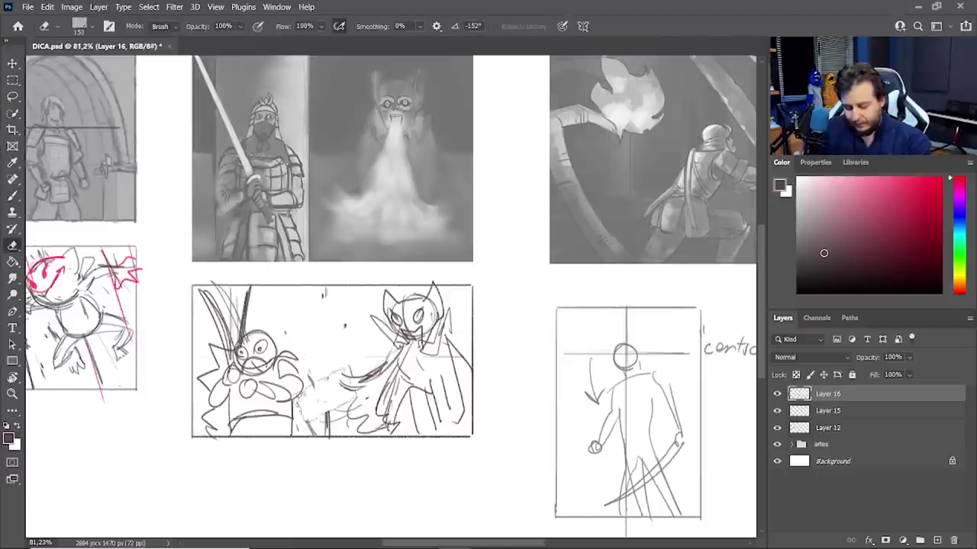
Redraw the vertical divider in the middle of the frame and add light vertical lines and an arch behind the samurai.
{"action": "key", "text": "b"}
{"action": "mouse_move", "coordinate": [328, 301]}
{"action": "left_mouse_down"}
{"action": "mouse_move", "coordinate": [328, 438]}
{"action": "mouse_move", "coordinate": [328, 428]}
{"action": "left_mouse_up"}
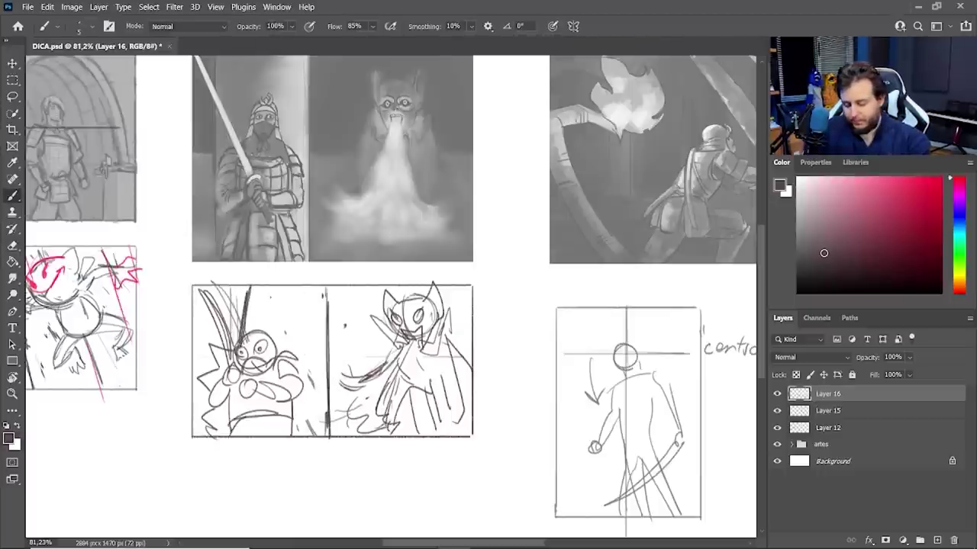
{"action": "left_click_drag", "start_coordinate": [270, 291], "coordinate": [270, 336]}
{"action": "left_click_drag", "start_coordinate": [301, 299], "coordinate": [300, 441]}
{"action": "left_click_drag", "start_coordinate": [248, 326], "coordinate": [311, 307]}
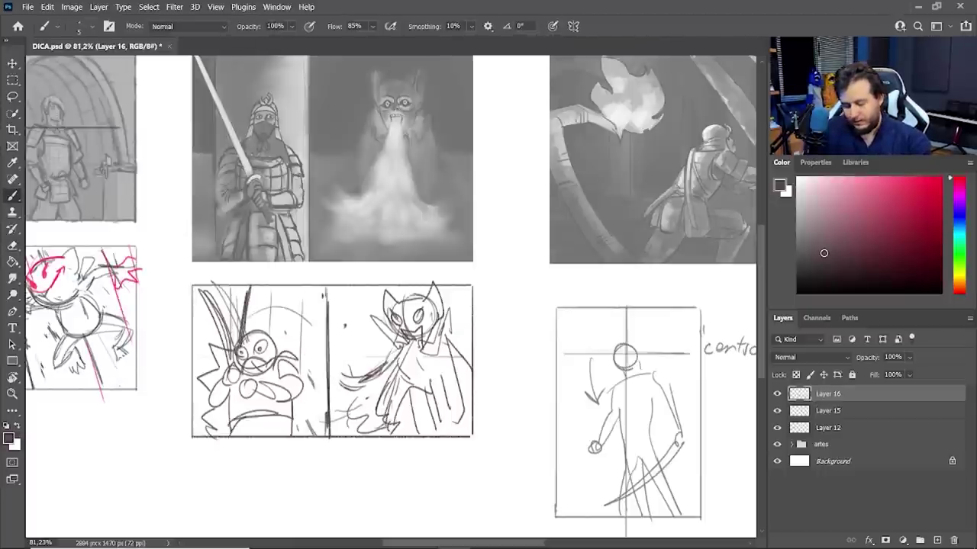
{"action": "left_click_drag", "start_coordinate": [285, 374], "coordinate": [307, 371]}
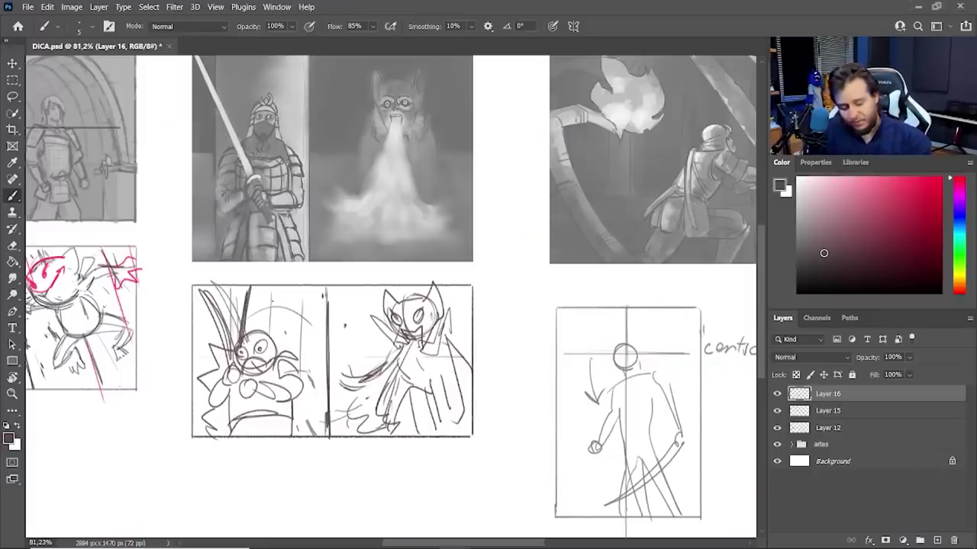
Choose a bright pinkish red and add a new layer above the sketch for annotations.
{"action": "left_click", "coordinate": [908, 178]}
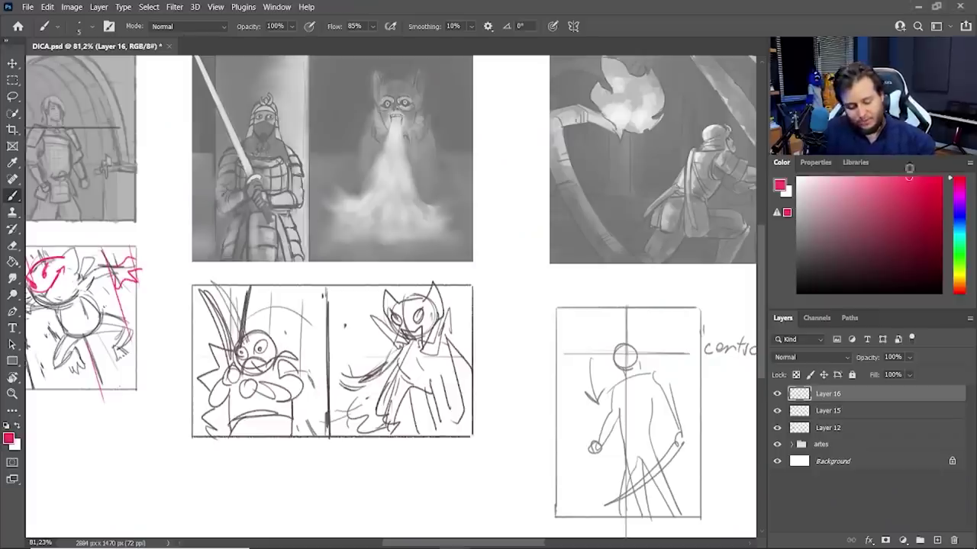
{"action": "left_click", "coordinate": [919, 540]}
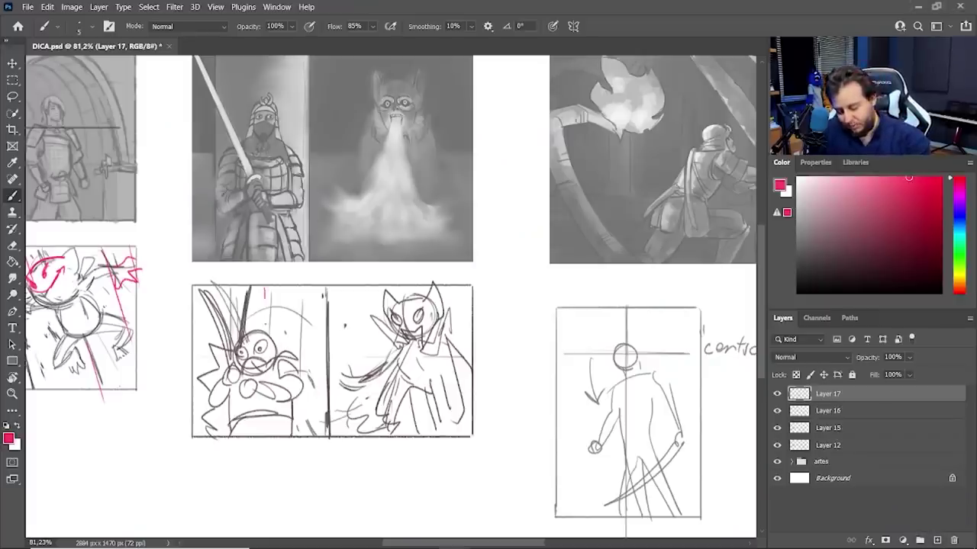
Mark the middle thumbnail's composition in red with vertical guides, head curves and body lines through the warrior and the eared creature.
{"action": "mouse_move", "coordinate": [265, 290]}
{"action": "left_mouse_down"}
{"action": "mouse_move", "coordinate": [265, 332]}
{"action": "mouse_move", "coordinate": [243, 373]}
{"action": "mouse_move", "coordinate": [257, 381]}
{"action": "mouse_move", "coordinate": [261, 433]}
{"action": "left_mouse_up"}
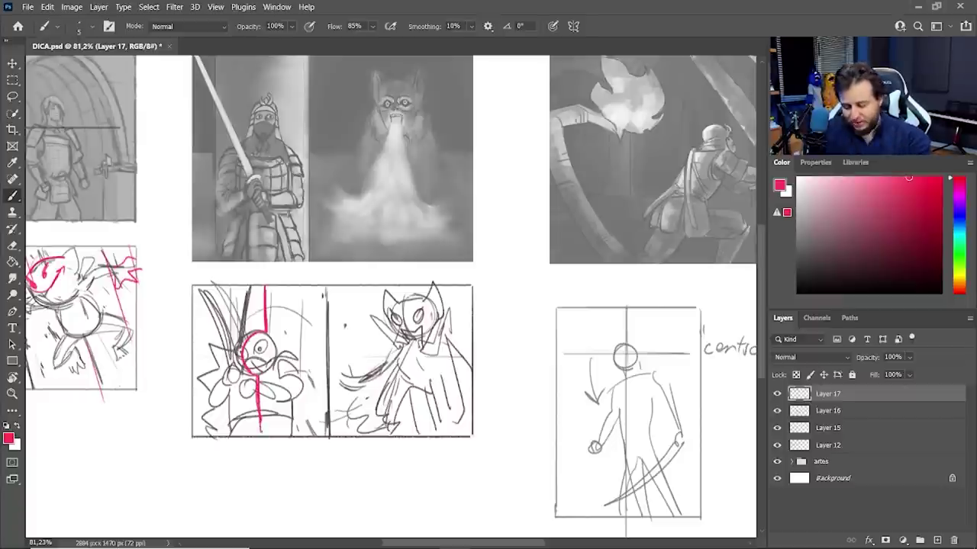
{"action": "mouse_move", "coordinate": [268, 288]}
{"action": "left_mouse_down"}
{"action": "mouse_move", "coordinate": [268, 330]}
{"action": "mouse_move", "coordinate": [244, 333]}
{"action": "left_mouse_up"}
{"action": "left_click_drag", "start_coordinate": [323, 291], "coordinate": [330, 429]}
{"action": "mouse_move", "coordinate": [417, 296]}
{"action": "left_mouse_down"}
{"action": "mouse_move", "coordinate": [405, 334]}
{"action": "mouse_move", "coordinate": [418, 348]}
{"action": "left_mouse_up"}
{"action": "left_click_drag", "start_coordinate": [415, 348], "coordinate": [440, 435]}
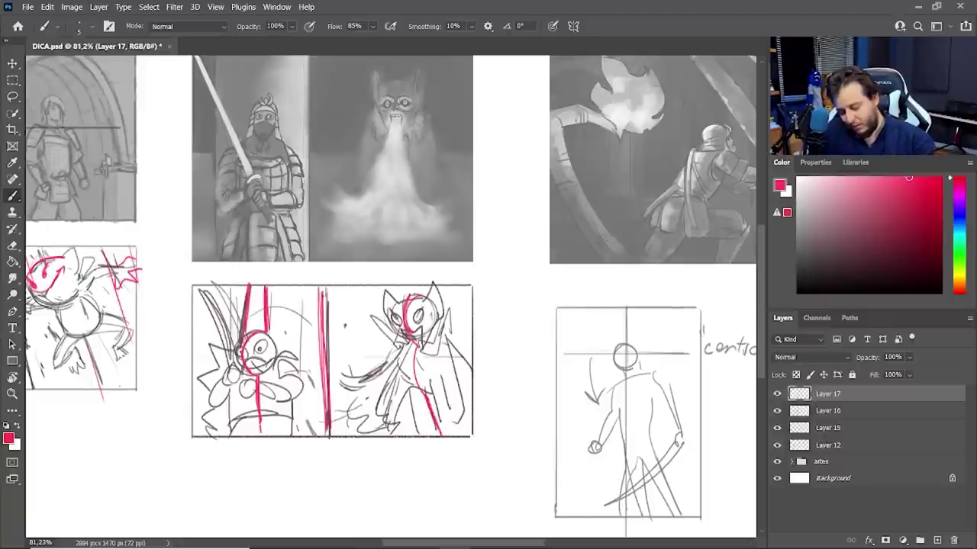
{"action": "left_click_drag", "start_coordinate": [244, 365], "coordinate": [505, 391]}
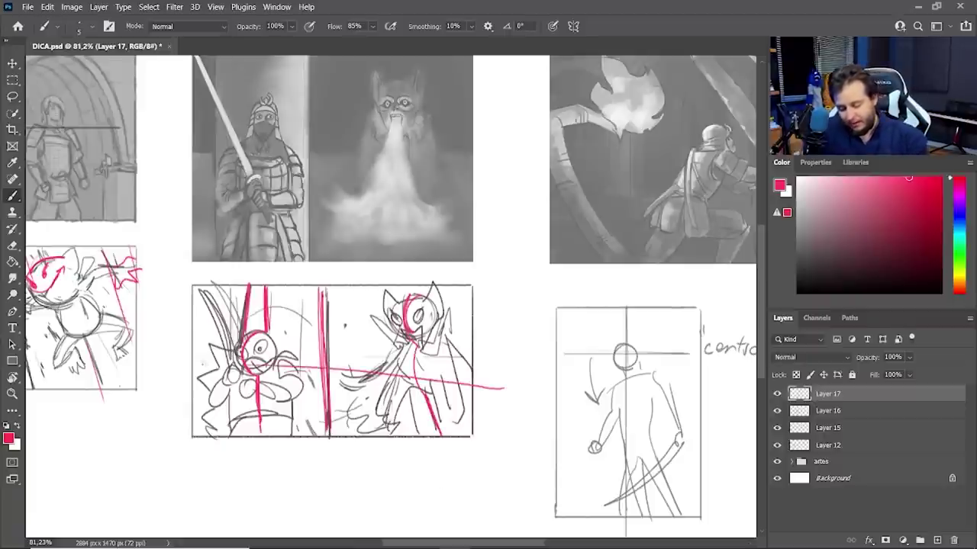
{"action": "key", "text": "ctrl+z"}
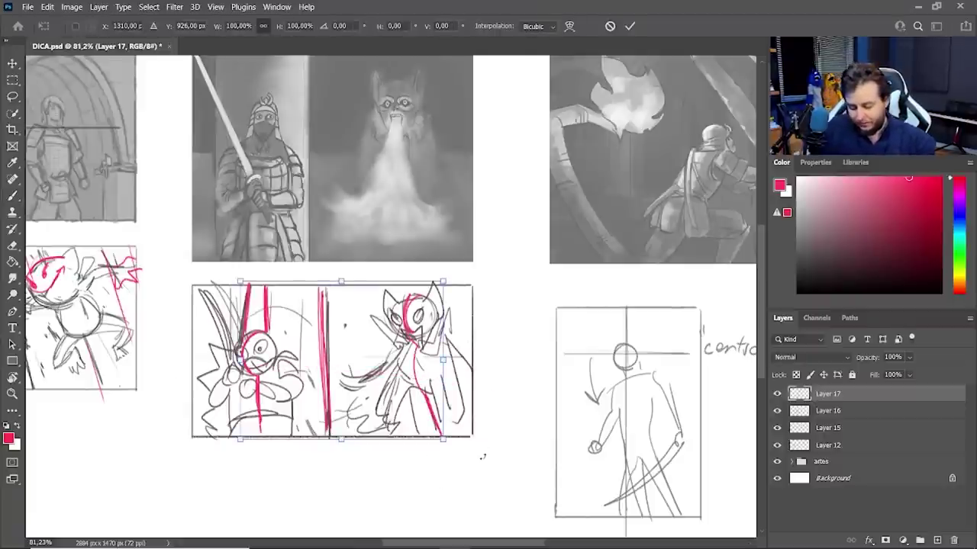
Examine which sketch strokes belong to Layer 17, Layer 16 and Layer 15 by toggling their visibility.
{"action": "left_click", "coordinate": [776, 396]}
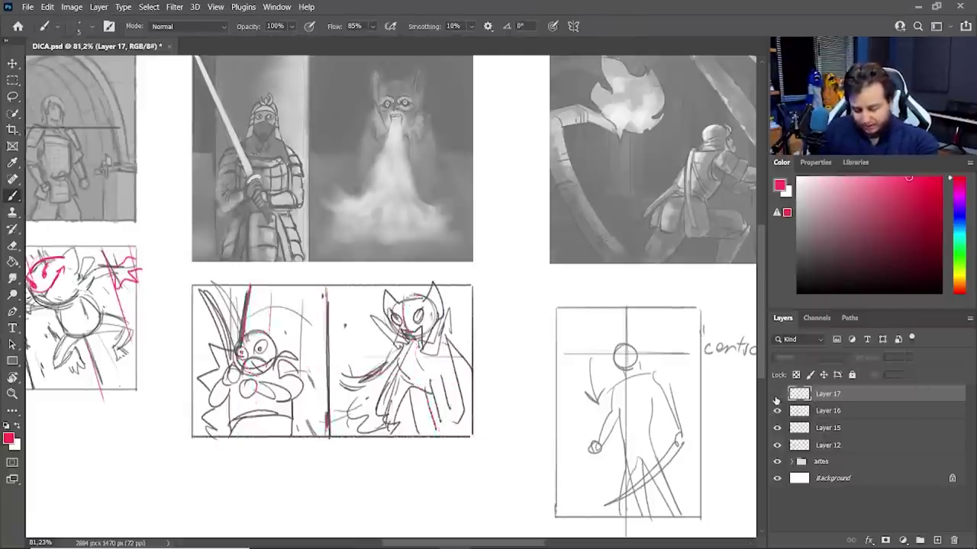
{"action": "left_click", "coordinate": [777, 396]}
{"action": "left_click", "coordinate": [833, 411], "text": "ctrl"}
{"action": "left_click", "coordinate": [778, 412]}
{"action": "left_click", "coordinate": [778, 411]}
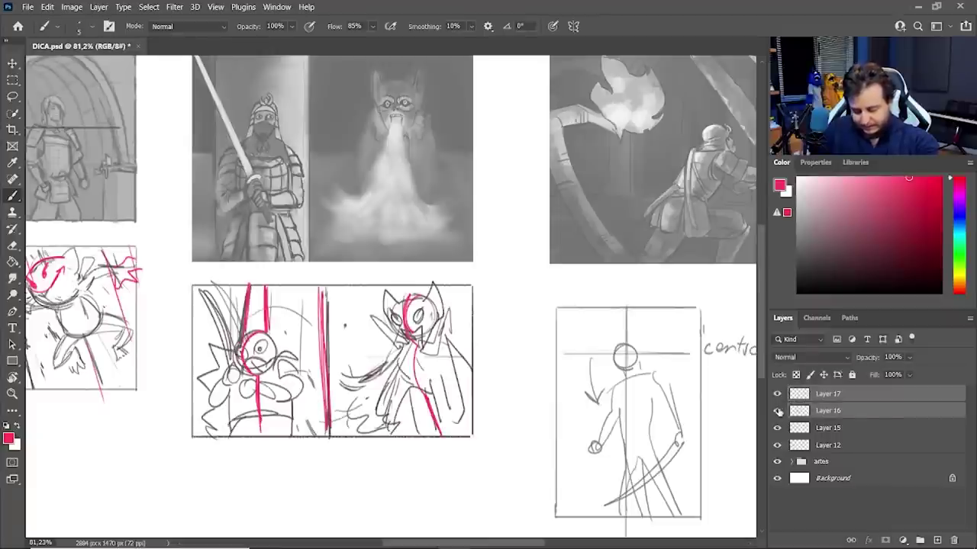
{"action": "left_click", "coordinate": [777, 411]}
{"action": "left_click", "coordinate": [778, 410]}
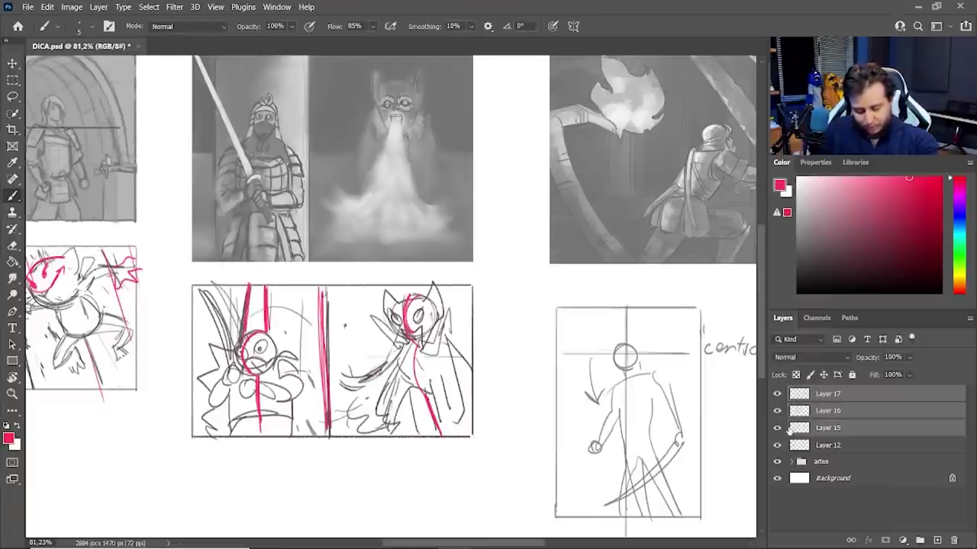
{"action": "left_click", "coordinate": [778, 429]}
{"action": "left_click", "coordinate": [778, 429]}
Rotate Layer 17 and Layer 16 together slightly counterclockwise.
{"action": "left_click", "coordinate": [827, 396], "text": "ctrl"}
{"action": "left_click", "coordinate": [826, 395], "text": "ctrl"}
{"action": "key", "text": "ctrl+t"}
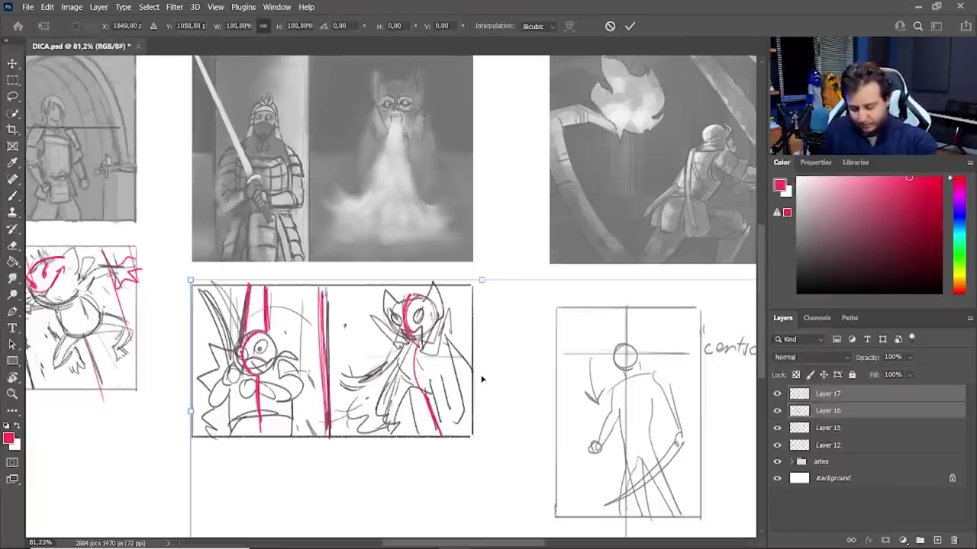
{"action": "mouse_move", "coordinate": [503, 264]}
{"action": "left_mouse_down"}
{"action": "mouse_move", "coordinate": [525, 362]}
{"action": "mouse_move", "coordinate": [521, 280]}
{"action": "mouse_move", "coordinate": [515, 304]}
{"action": "left_mouse_up"}
{"action": "left_click", "coordinate": [629, 26]}
Lock Layer 16 and draw blue strokes on Layer 17 over the creature's curved flames and the jagged shapes beside the warrior.
{"action": "left_click_drag", "start_coordinate": [396, 388], "coordinate": [521, 359]}
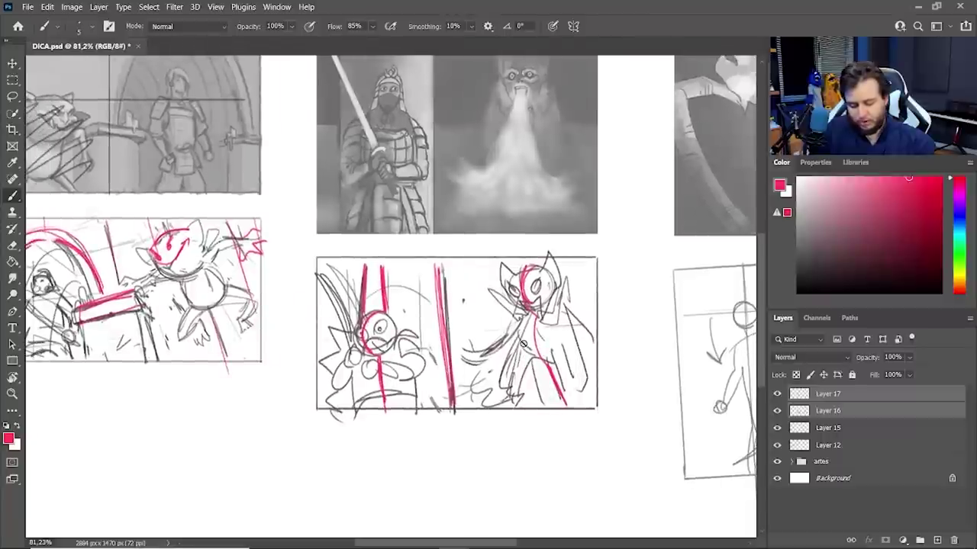
{"action": "left_click", "coordinate": [957, 223]}
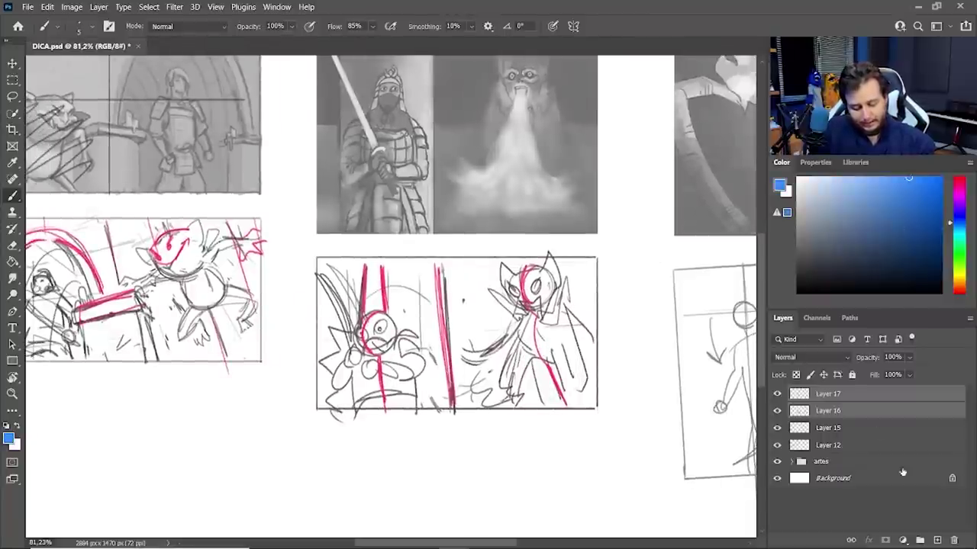
{"action": "left_click", "coordinate": [847, 395]}
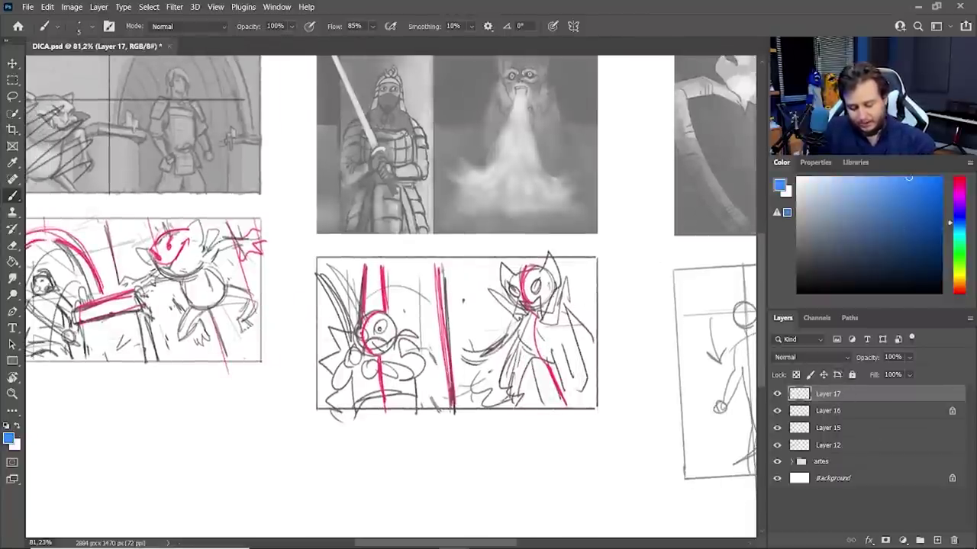
{"action": "mouse_move", "coordinate": [365, 374]}
{"action": "left_mouse_down"}
{"action": "mouse_move", "coordinate": [437, 343]}
{"action": "mouse_move", "coordinate": [397, 369]}
{"action": "left_mouse_up"}
{"action": "key", "text": "ctrl+z"}
{"action": "key", "text": "ctrl+z"}
{"action": "mouse_move", "coordinate": [483, 431]}
{"action": "left_mouse_down"}
{"action": "mouse_move", "coordinate": [449, 467]}
{"action": "mouse_move", "coordinate": [457, 442]}
{"action": "left_mouse_up"}
{"action": "mouse_move", "coordinate": [318, 279]}
{"action": "left_mouse_down"}
{"action": "mouse_move", "coordinate": [321, 305]}
{"action": "mouse_move", "coordinate": [458, 341]}
{"action": "mouse_move", "coordinate": [522, 286]}
{"action": "left_mouse_up"}
{"action": "key", "text": "ctrl+z"}
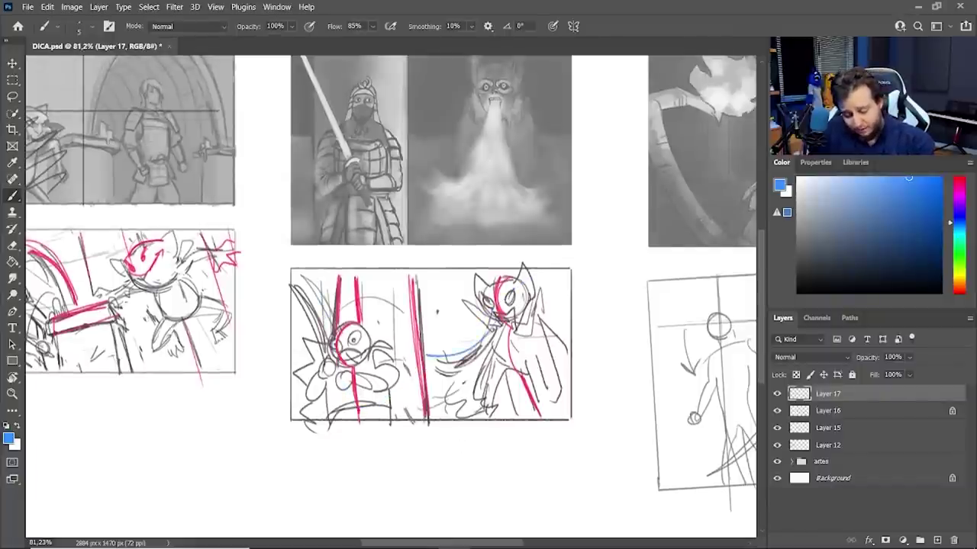
{"action": "mouse_move", "coordinate": [494, 327]}
{"action": "left_mouse_down"}
{"action": "mouse_move", "coordinate": [442, 357]}
{"action": "mouse_move", "coordinate": [427, 306]}
{"action": "left_mouse_up"}
{"action": "left_click_drag", "start_coordinate": [498, 328], "coordinate": [474, 416]}
{"action": "left_click_drag", "start_coordinate": [317, 336], "coordinate": [308, 379]}
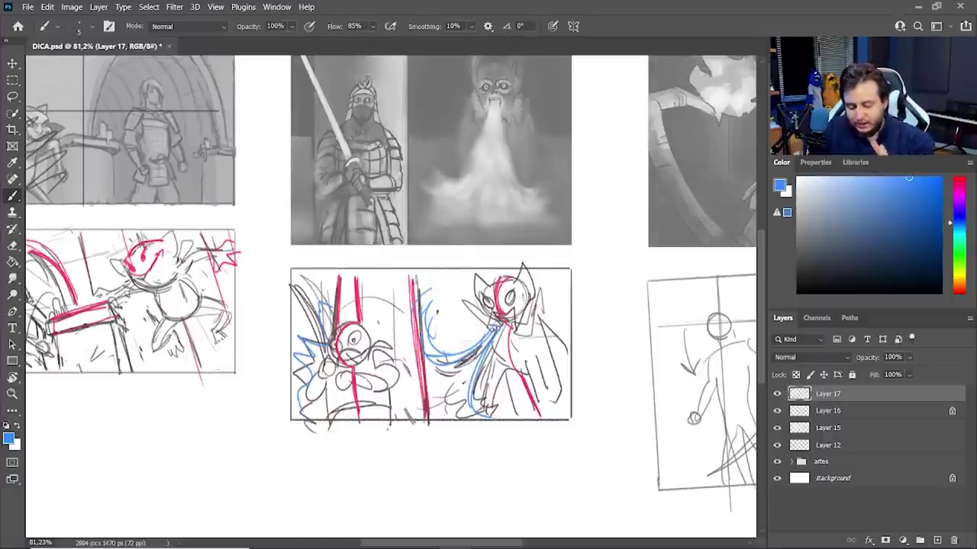
Fill the middle thumbnail's rectangular frame with light grey on a new layer placed directly below Layer 12.
{"action": "left_click", "coordinate": [798, 243]}
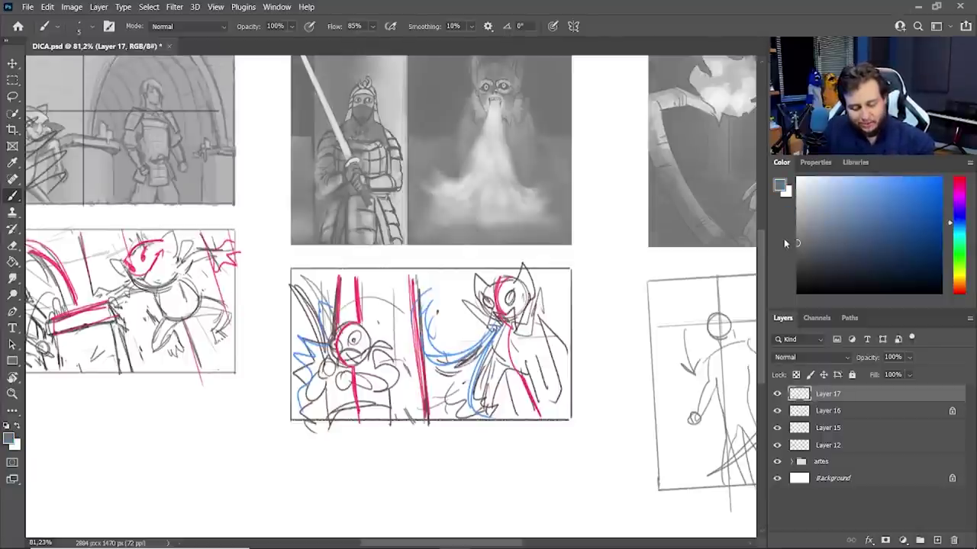
{"action": "left_click", "coordinate": [938, 540]}
{"action": "key", "text": "l"}
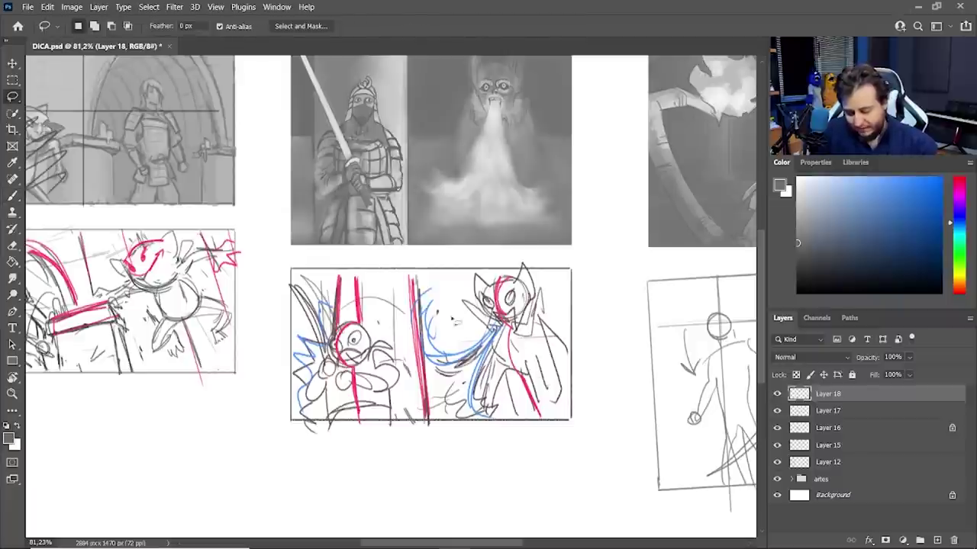
{"action": "key", "text": "m"}
{"action": "mouse_move", "coordinate": [290, 268]}
{"action": "left_mouse_down"}
{"action": "mouse_move", "coordinate": [572, 366]}
{"action": "mouse_move", "coordinate": [570, 421]}
{"action": "left_mouse_up"}
{"action": "left_click", "coordinate": [797, 210]}
{"action": "key", "text": "g"}
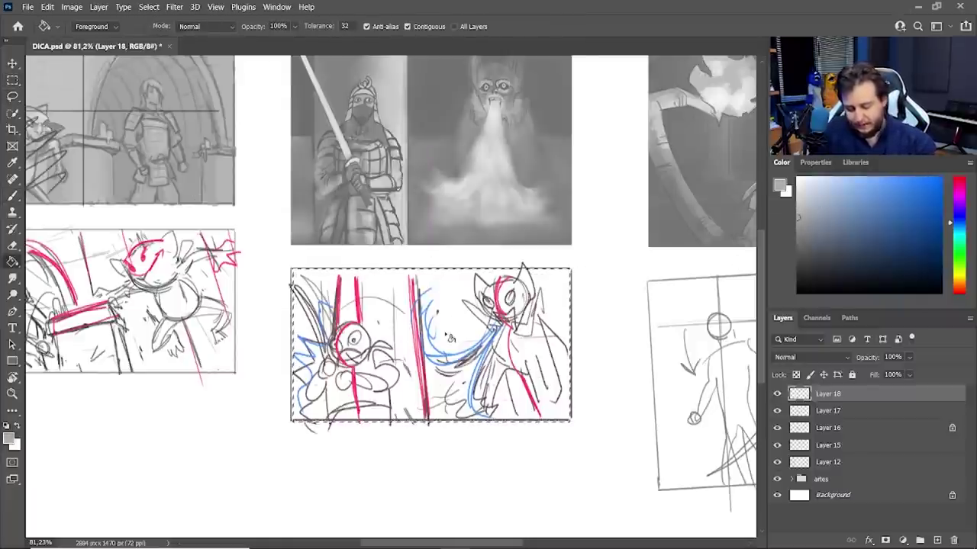
{"action": "left_click", "coordinate": [447, 341]}
{"action": "left_click_drag", "start_coordinate": [828, 428], "coordinate": [832, 462]}
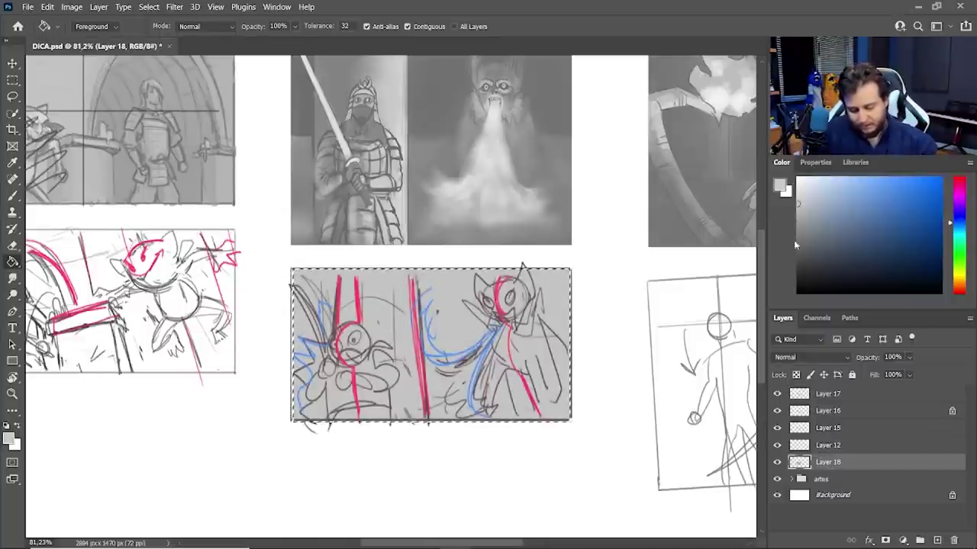
{"action": "key", "text": "ctrl+d"}
Paint the flame area below the blue curves white with a size 36 textured brush.
{"action": "left_click_drag", "start_coordinate": [798, 209], "coordinate": [798, 187]}
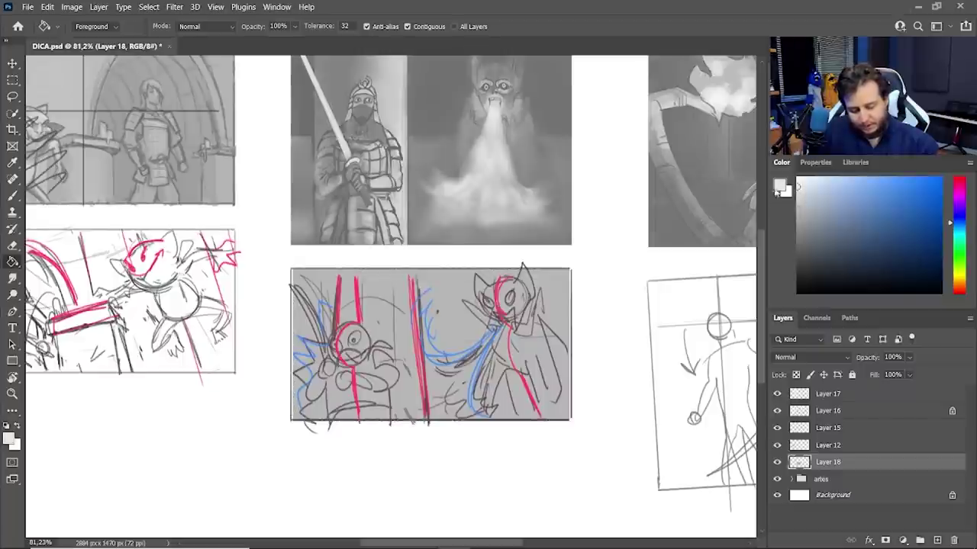
{"action": "key", "text": "b"}
{"action": "right_click", "coordinate": [496, 359]}
{"action": "left_click", "coordinate": [764, 441]}
{"action": "left_click_drag", "start_coordinate": [600, 245], "coordinate": [563, 246]}
{"action": "left_click_drag", "start_coordinate": [432, 330], "coordinate": [435, 415]}
{"action": "left_click_drag", "start_coordinate": [431, 357], "coordinate": [470, 366]}
{"action": "left_click", "coordinate": [797, 178]}
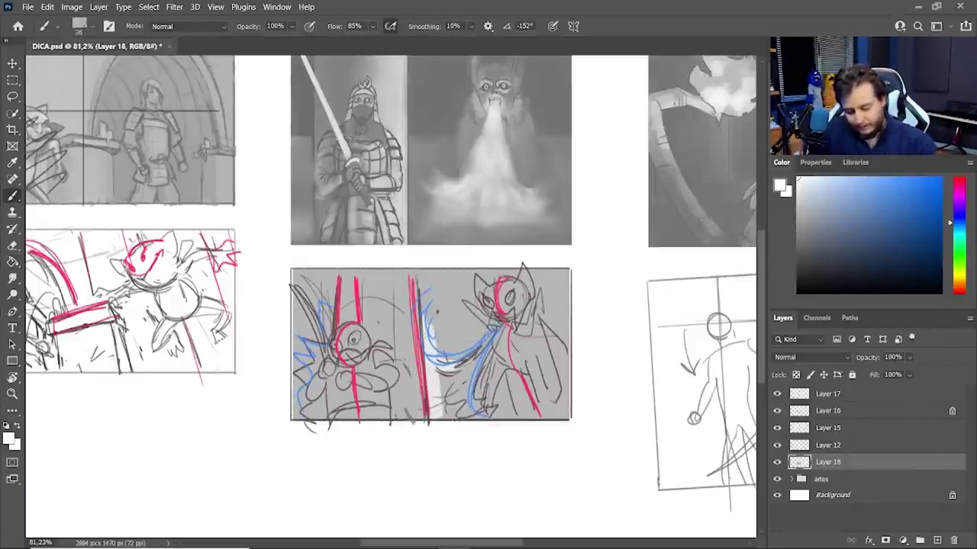
{"action": "mouse_move", "coordinate": [427, 330]}
{"action": "left_mouse_down"}
{"action": "mouse_move", "coordinate": [470, 368]}
{"action": "mouse_move", "coordinate": [441, 402]}
{"action": "mouse_move", "coordinate": [477, 411]}
{"action": "left_mouse_up"}
{"action": "left_click_drag", "start_coordinate": [478, 377], "coordinate": [461, 403]}
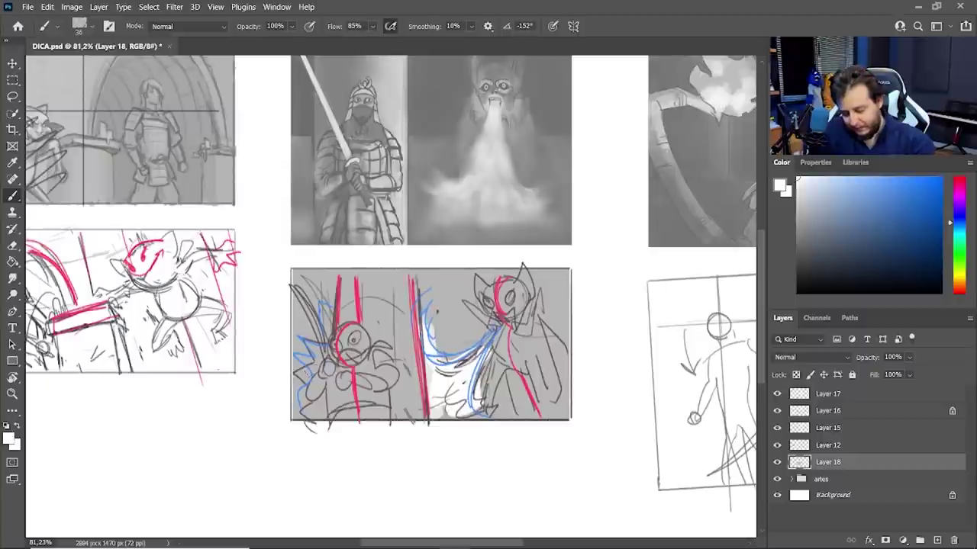
Paint white light on the jagged shapes beside the warrior and on the eared creature's face and chest.
{"action": "mouse_move", "coordinate": [325, 349]}
{"action": "left_mouse_down"}
{"action": "mouse_move", "coordinate": [302, 373]}
{"action": "mouse_move", "coordinate": [316, 412]}
{"action": "mouse_move", "coordinate": [329, 401]}
{"action": "left_mouse_up"}
{"action": "left_click_drag", "start_coordinate": [329, 345], "coordinate": [326, 306]}
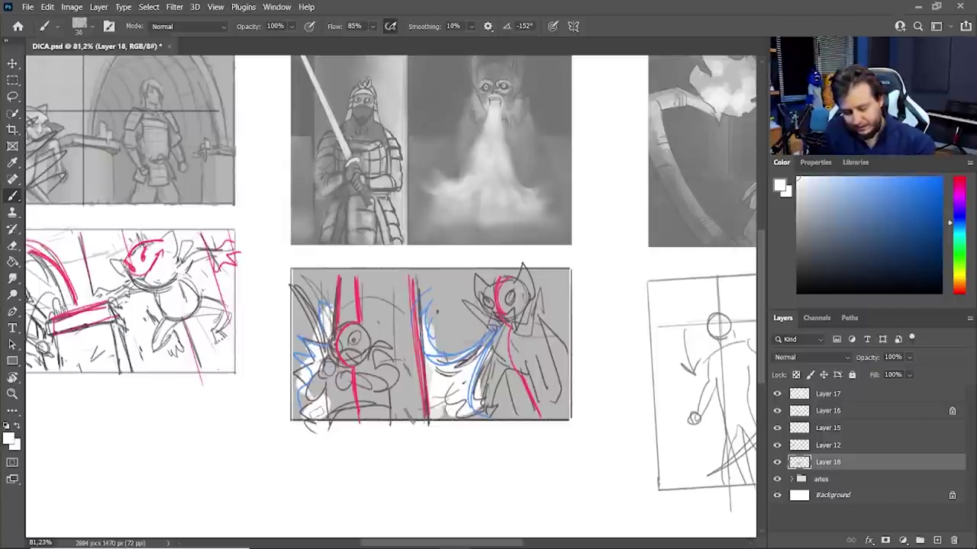
{"action": "mouse_move", "coordinate": [493, 308]}
{"action": "left_mouse_down"}
{"action": "mouse_move", "coordinate": [505, 293]}
{"action": "mouse_move", "coordinate": [515, 373]}
{"action": "left_mouse_up"}
{"action": "left_click_drag", "start_coordinate": [522, 336], "coordinate": [527, 317]}
{"action": "left_click_drag", "start_coordinate": [469, 305], "coordinate": [484, 326]}
{"action": "left_click_drag", "start_coordinate": [505, 363], "coordinate": [492, 380]}
Block in the warrior and the area behind its head with dark grey.
{"action": "left_click_drag", "start_coordinate": [798, 262], "coordinate": [788, 264]}
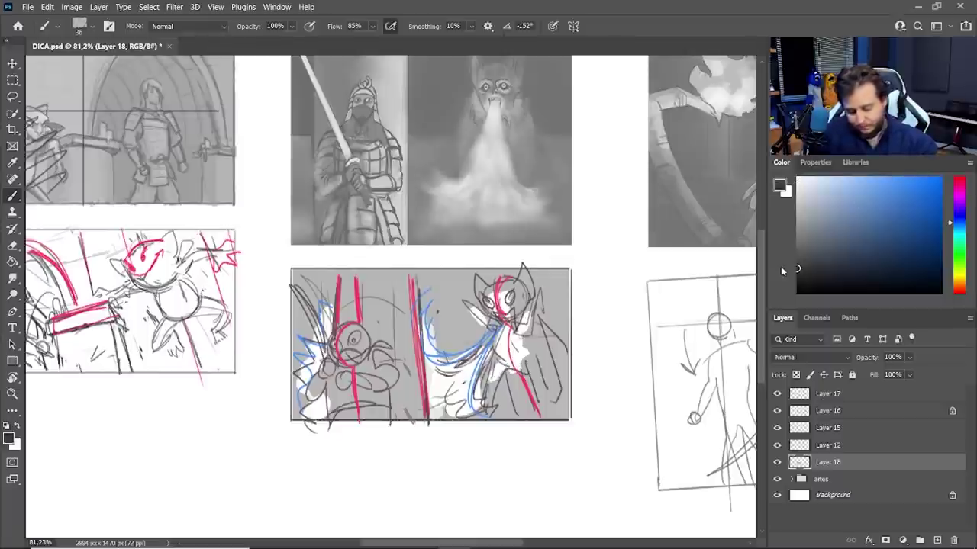
{"action": "left_click", "coordinate": [797, 248]}
{"action": "mouse_move", "coordinate": [341, 275]}
{"action": "left_mouse_down"}
{"action": "mouse_move", "coordinate": [356, 320]}
{"action": "mouse_move", "coordinate": [388, 336]}
{"action": "mouse_move", "coordinate": [324, 383]}
{"action": "mouse_move", "coordinate": [357, 417]}
{"action": "left_mouse_up"}
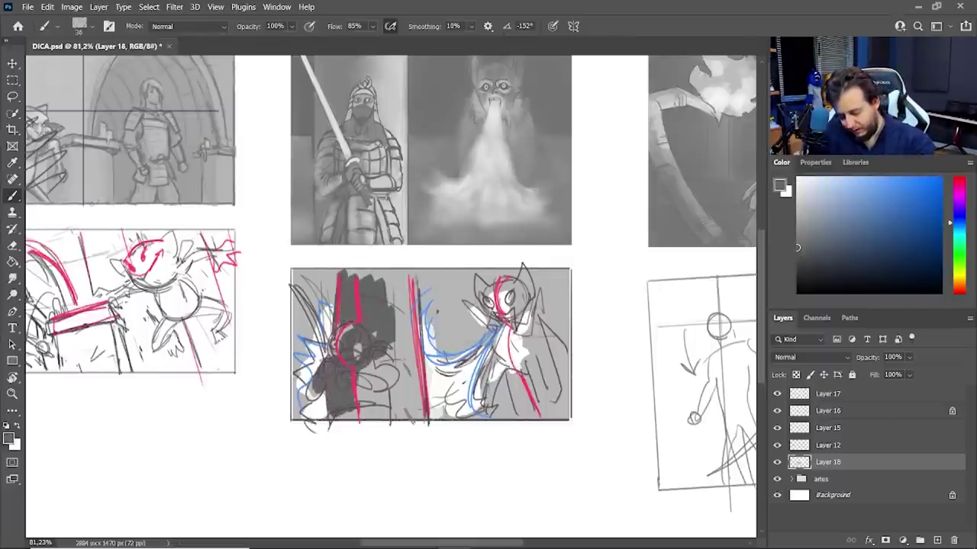
{"action": "left_click_drag", "start_coordinate": [358, 363], "coordinate": [389, 418]}
{"action": "left_click_drag", "start_coordinate": [336, 331], "coordinate": [348, 349]}
Paint the column behind the warrior mid grey, extending the tone to the thumbnail's lower edge and the warrior's arm and sword.
{"action": "left_click", "coordinate": [798, 230]}
{"action": "left_click_drag", "start_coordinate": [341, 282], "coordinate": [359, 368]}
{"action": "mouse_move", "coordinate": [382, 282]}
{"action": "left_mouse_down"}
{"action": "mouse_move", "coordinate": [391, 412]}
{"action": "mouse_move", "coordinate": [407, 408]}
{"action": "mouse_move", "coordinate": [401, 279]}
{"action": "left_mouse_up"}
{"action": "left_click_drag", "start_coordinate": [401, 279], "coordinate": [342, 272]}
{"action": "left_click_drag", "start_coordinate": [398, 418], "coordinate": [412, 420]}
{"action": "left_click_drag", "start_coordinate": [326, 363], "coordinate": [313, 398]}
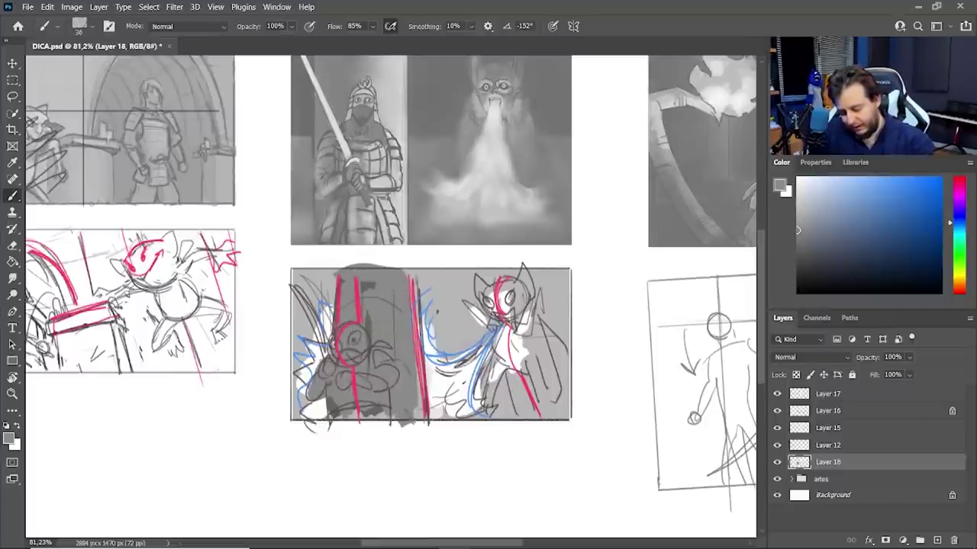
{"action": "left_click_drag", "start_coordinate": [296, 290], "coordinate": [325, 354]}
{"action": "left_click_drag", "start_coordinate": [335, 417], "coordinate": [396, 416]}
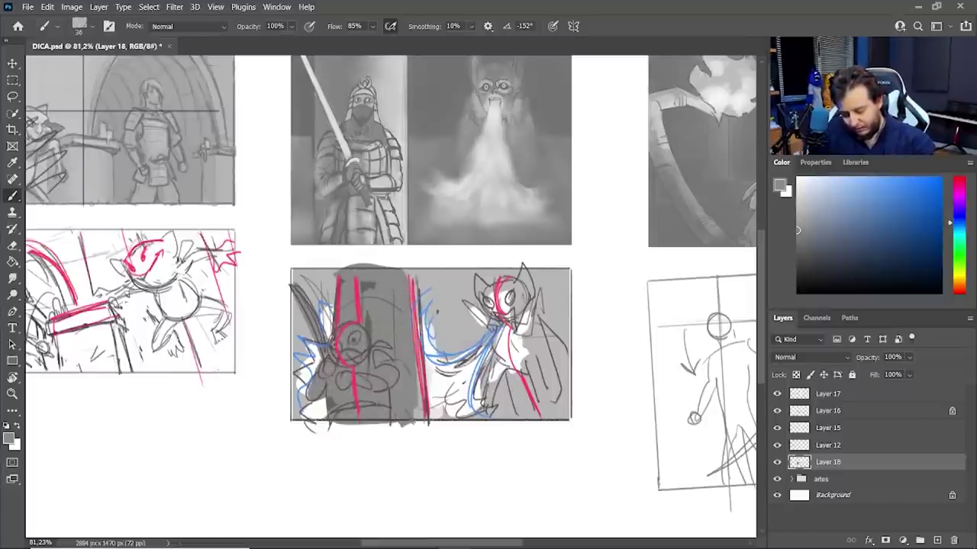
Paint the warrior's eye white and darken the head around it with a sampled dark grey.
{"action": "key", "text": "x"}
{"action": "left_click", "coordinate": [354, 338]}
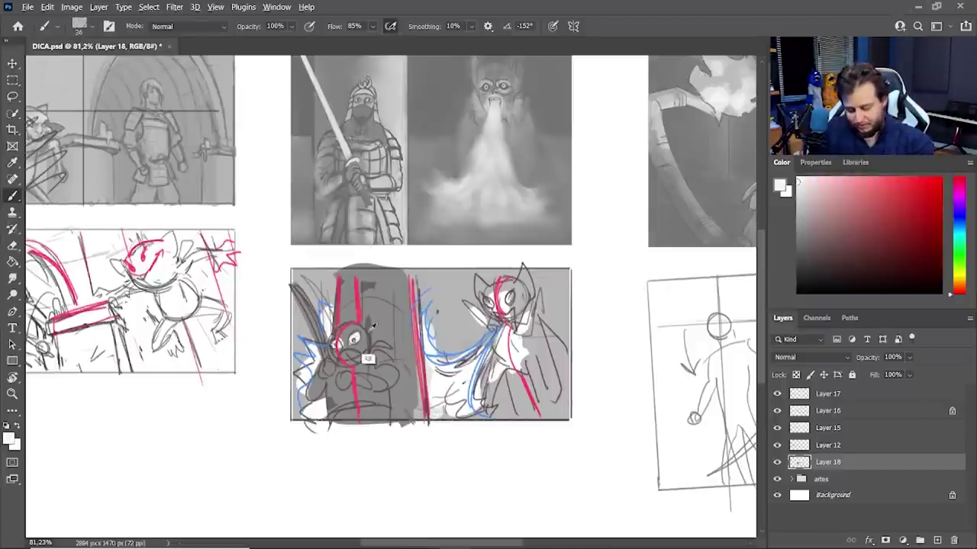
{"action": "left_click", "coordinate": [365, 364], "text": "alt"}
{"action": "mouse_move", "coordinate": [343, 355]}
{"action": "left_mouse_down"}
{"action": "mouse_move", "coordinate": [380, 335]}
{"action": "mouse_move", "coordinate": [384, 349]}
{"action": "left_mouse_up"}
{"action": "left_click_drag", "start_coordinate": [354, 318], "coordinate": [334, 328]}
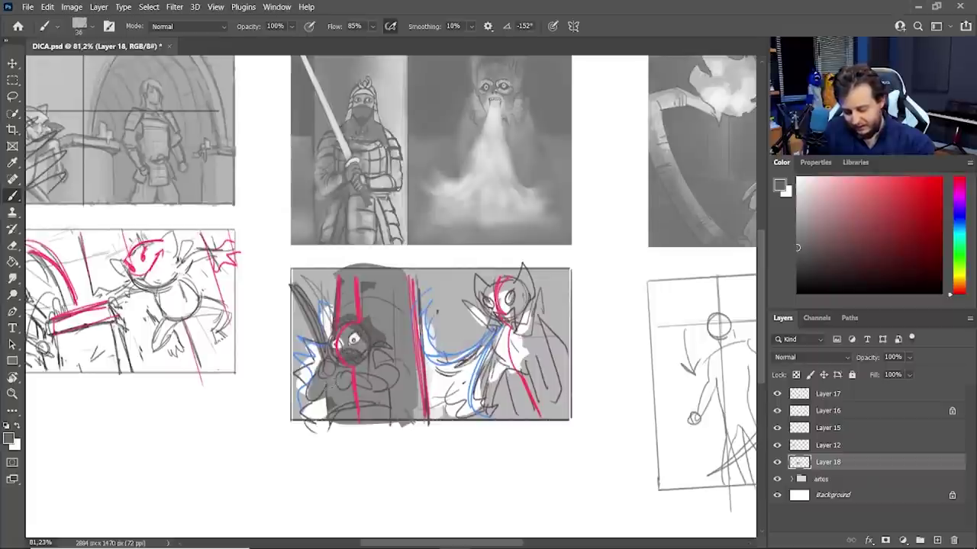
Add dark grey patches around the eared creature, beneath its body and along the background beside the warrior.
{"action": "mouse_move", "coordinate": [551, 275]}
{"action": "left_mouse_down"}
{"action": "mouse_move", "coordinate": [546, 317]}
{"action": "mouse_move", "coordinate": [565, 340]}
{"action": "left_mouse_up"}
{"action": "mouse_move", "coordinate": [461, 277]}
{"action": "left_mouse_down"}
{"action": "mouse_move", "coordinate": [455, 306]}
{"action": "mouse_move", "coordinate": [432, 304]}
{"action": "left_mouse_up"}
{"action": "mouse_move", "coordinate": [463, 307]}
{"action": "left_mouse_down"}
{"action": "mouse_move", "coordinate": [467, 333]}
{"action": "mouse_move", "coordinate": [449, 339]}
{"action": "left_mouse_up"}
{"action": "left_click_drag", "start_coordinate": [500, 384], "coordinate": [502, 420]}
{"action": "left_click_drag", "start_coordinate": [327, 276], "coordinate": [299, 291]}
{"action": "left_click_drag", "start_coordinate": [304, 311], "coordinate": [299, 389]}
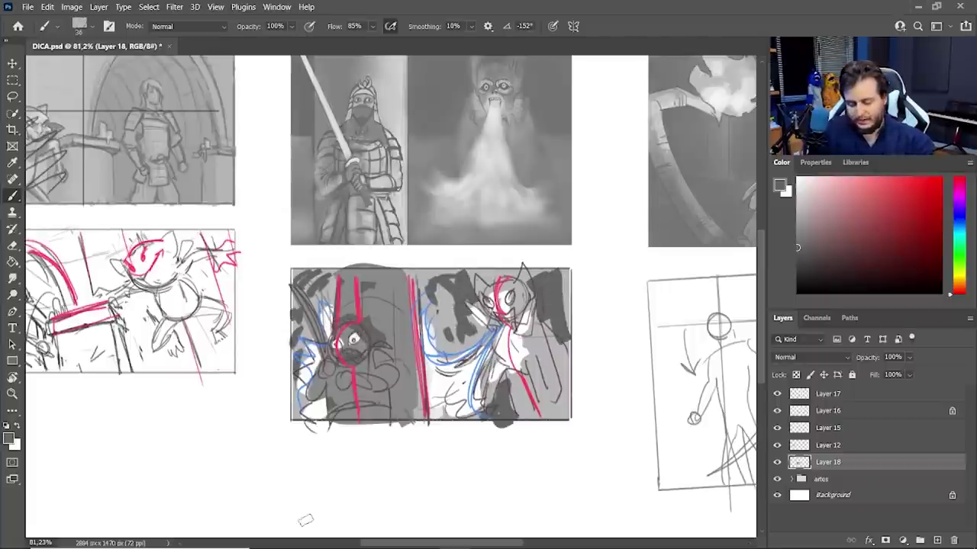
Extend the dark grey around the eared creature's head and above the flames, and darken the warrior's torso.
{"action": "left_click_drag", "start_coordinate": [472, 464], "coordinate": [502, 465]}
{"action": "mouse_move", "coordinate": [512, 284]}
{"action": "left_mouse_down"}
{"action": "mouse_move", "coordinate": [548, 274]}
{"action": "mouse_move", "coordinate": [505, 275]}
{"action": "mouse_move", "coordinate": [501, 288]}
{"action": "left_mouse_up"}
{"action": "left_click_drag", "start_coordinate": [565, 274], "coordinate": [573, 278]}
{"action": "left_click_drag", "start_coordinate": [588, 331], "coordinate": [590, 341]}
{"action": "mouse_move", "coordinate": [504, 318]}
{"action": "left_mouse_down"}
{"action": "mouse_move", "coordinate": [515, 333]}
{"action": "mouse_move", "coordinate": [490, 348]}
{"action": "mouse_move", "coordinate": [467, 326]}
{"action": "left_mouse_up"}
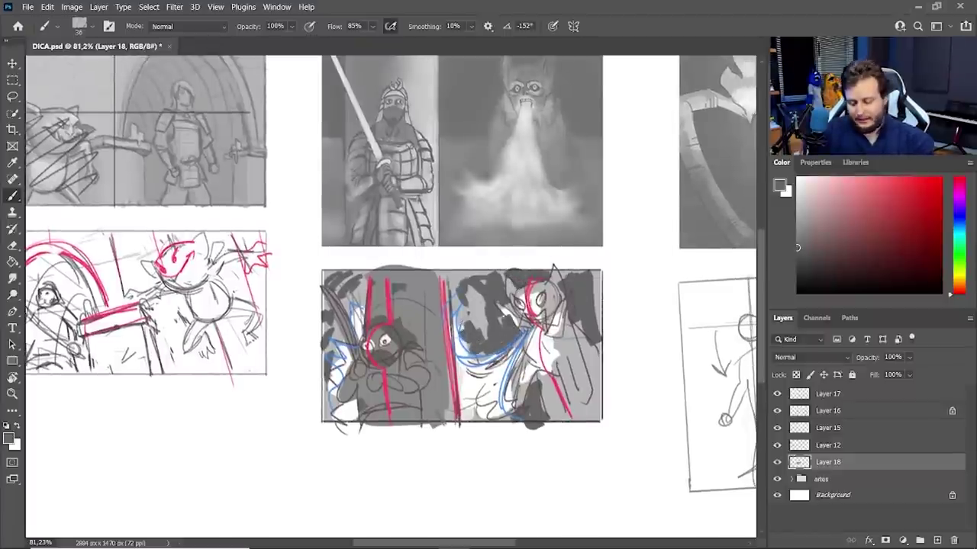
{"action": "mouse_move", "coordinate": [369, 375]}
{"action": "left_mouse_down"}
{"action": "mouse_move", "coordinate": [382, 390]}
{"action": "mouse_move", "coordinate": [341, 391]}
{"action": "mouse_move", "coordinate": [374, 414]}
{"action": "mouse_move", "coordinate": [409, 409]}
{"action": "left_mouse_up"}
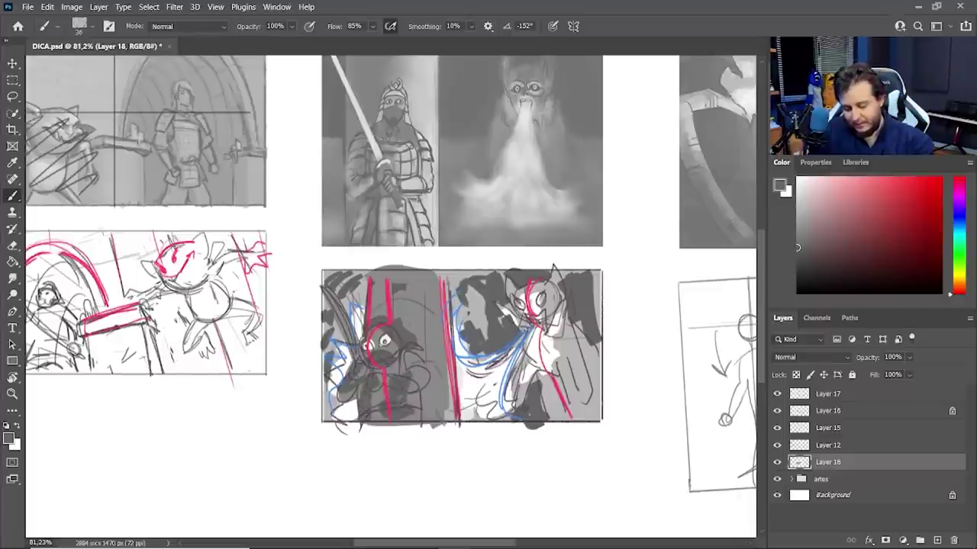
Shade the far side of the column behind the warrior with dark vertical strokes, reducing the brush flow to 52%.
{"action": "left_click_drag", "start_coordinate": [439, 281], "coordinate": [442, 420]}
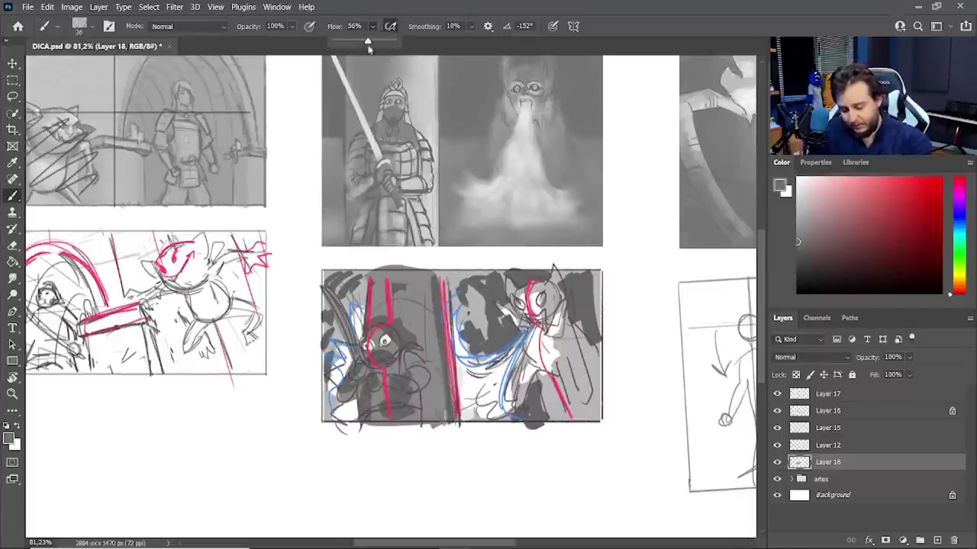
{"action": "left_click_drag", "start_coordinate": [369, 50], "coordinate": [366, 49]}
{"action": "left_click", "coordinate": [429, 341], "text": "alt"}
{"action": "left_click_drag", "start_coordinate": [433, 281], "coordinate": [440, 405]}
{"action": "left_click_drag", "start_coordinate": [419, 284], "coordinate": [436, 421]}
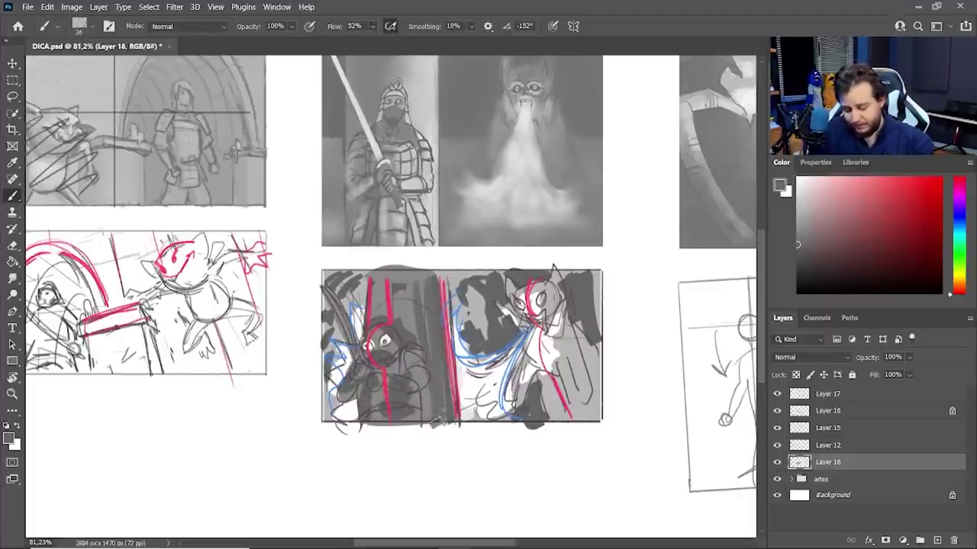
Brush grey shading over the eared creature's cape and lower body.
{"action": "left_click_drag", "start_coordinate": [473, 479], "coordinate": [430, 463]}
{"action": "key", "text": "e"}
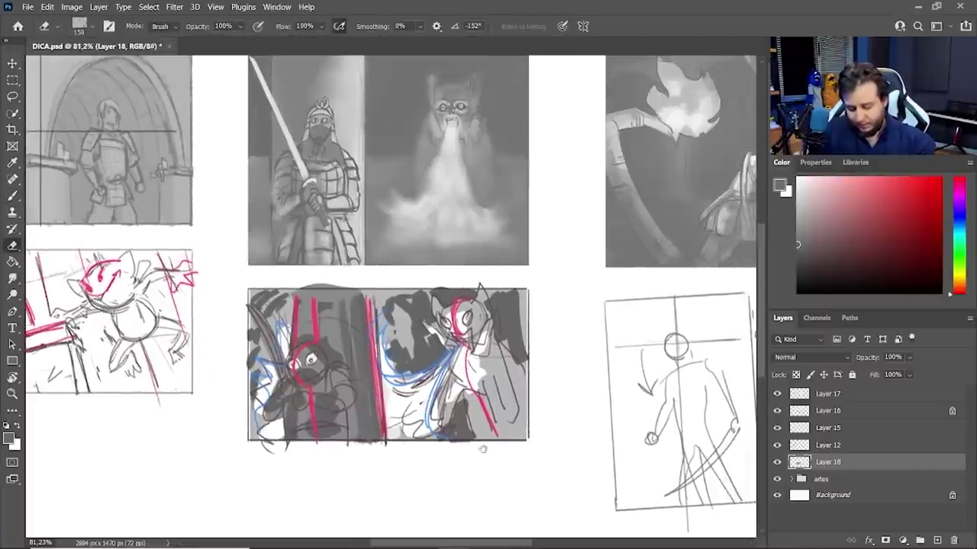
{"action": "left_click_drag", "start_coordinate": [542, 438], "coordinate": [513, 458]}
{"action": "key", "text": "b"}
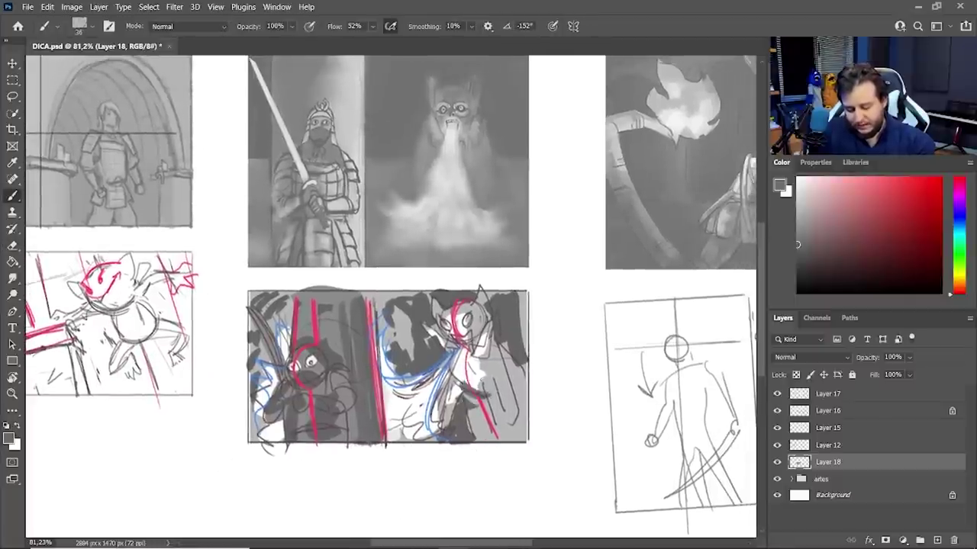
{"action": "mouse_move", "coordinate": [484, 379]}
{"action": "left_mouse_down"}
{"action": "mouse_move", "coordinate": [501, 418]}
{"action": "mouse_move", "coordinate": [520, 429]}
{"action": "left_mouse_up"}
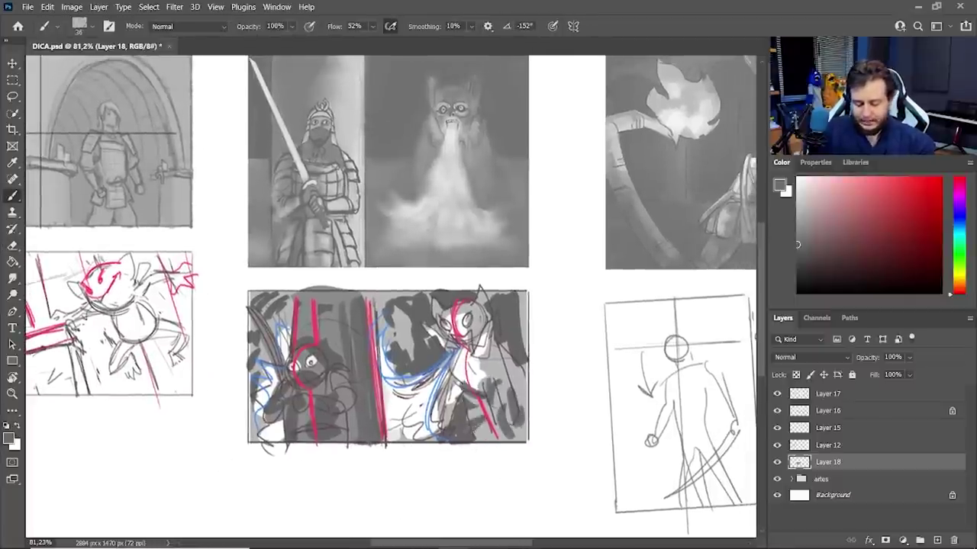
Hide Layer 17 with the coloured guide lines and save the document.
{"action": "key", "text": "z"}
{"action": "left_click", "coordinate": [473, 475], "text": "alt"}
{"action": "left_click_drag", "start_coordinate": [473, 477], "coordinate": [480, 451]}
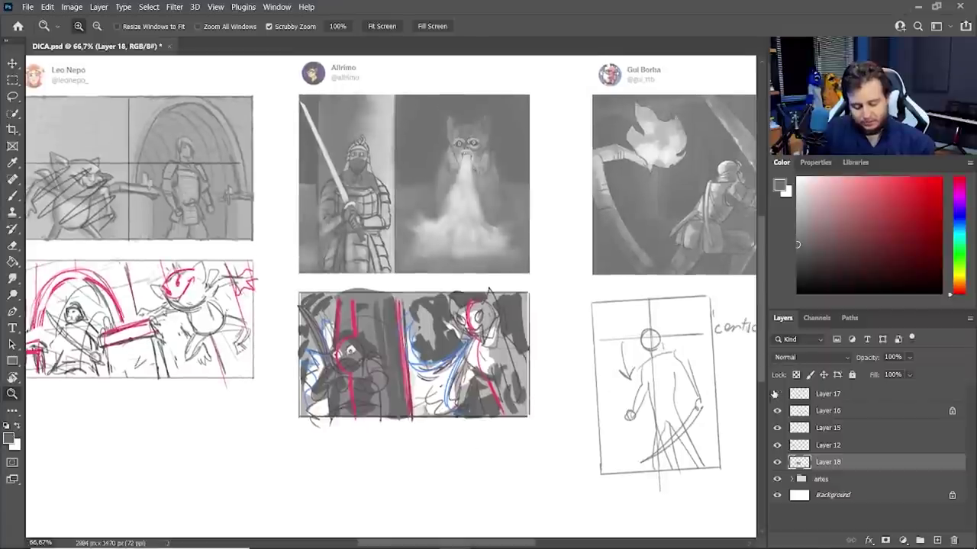
{"action": "left_click", "coordinate": [777, 394]}
{"action": "left_click", "coordinate": [777, 411]}
{"action": "left_click", "coordinate": [777, 410]}
{"action": "left_click", "coordinate": [777, 394]}
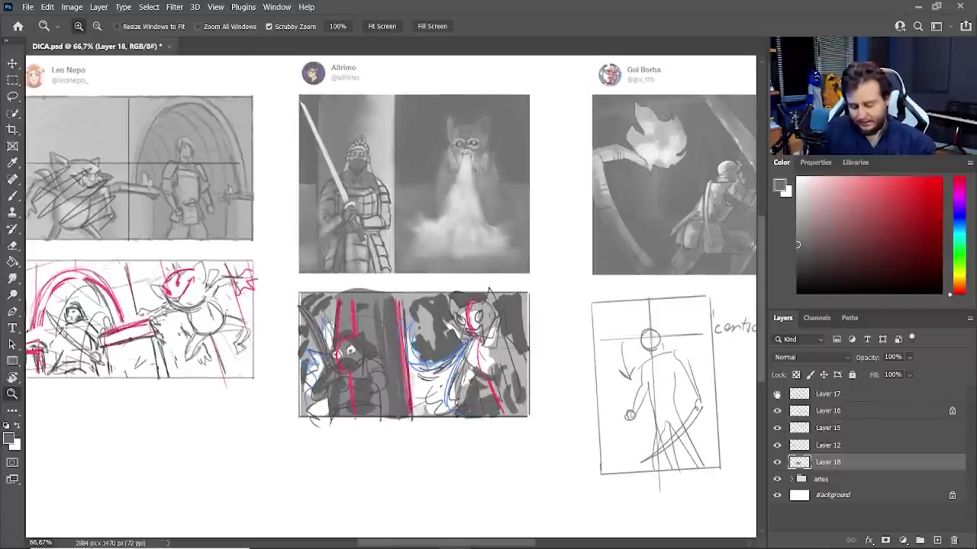
{"action": "left_click", "coordinate": [777, 394]}
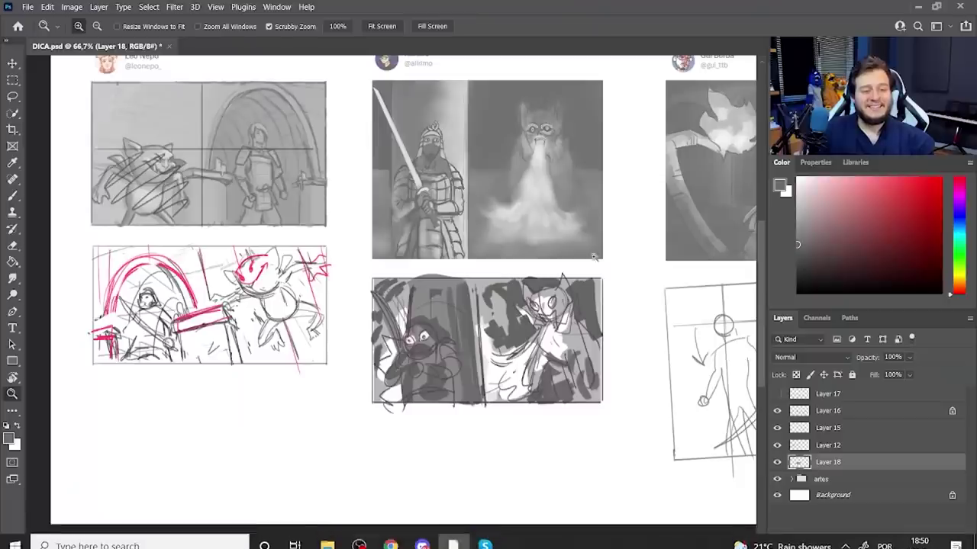
{"action": "left_click", "coordinate": [548, 298]}
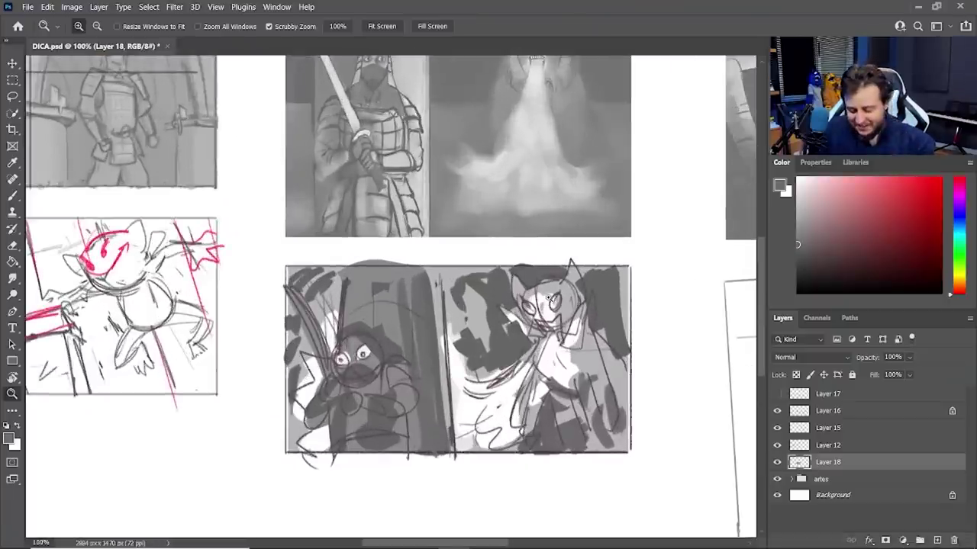
{"action": "left_click", "coordinate": [548, 299], "text": "alt"}
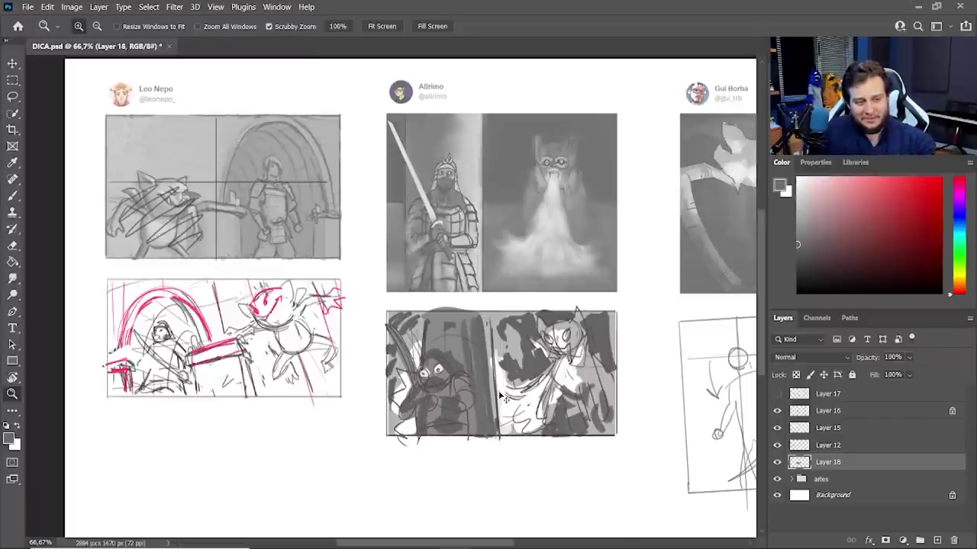
{"action": "key", "text": "ctrl+s"}
Create a new layer above the hidden Layer 17 and choose the Rascunho brush with a light blue colour.
{"action": "left_click_drag", "start_coordinate": [332, 399], "coordinate": [433, 381]}
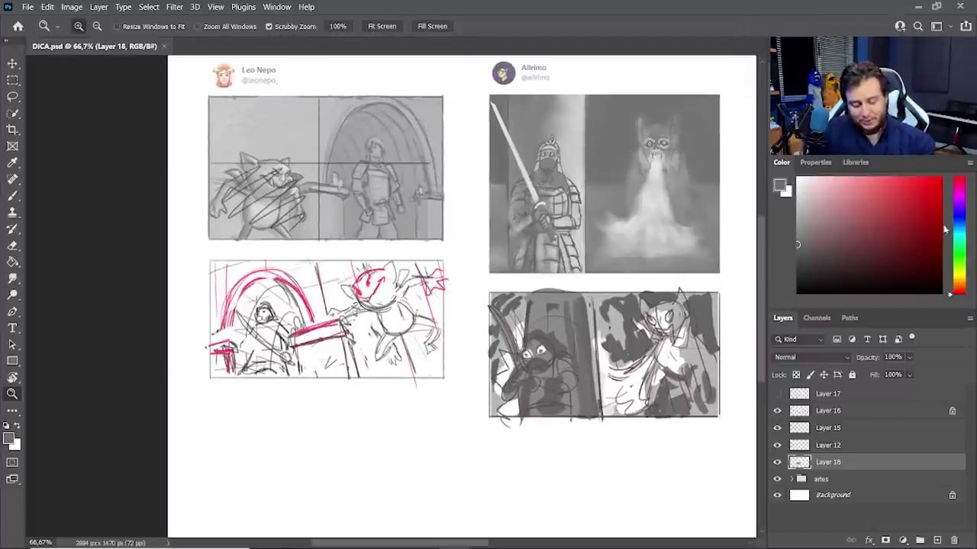
{"action": "left_click", "coordinate": [959, 227]}
{"action": "left_click_drag", "start_coordinate": [868, 215], "coordinate": [908, 171]}
{"action": "left_click", "coordinate": [870, 395]}
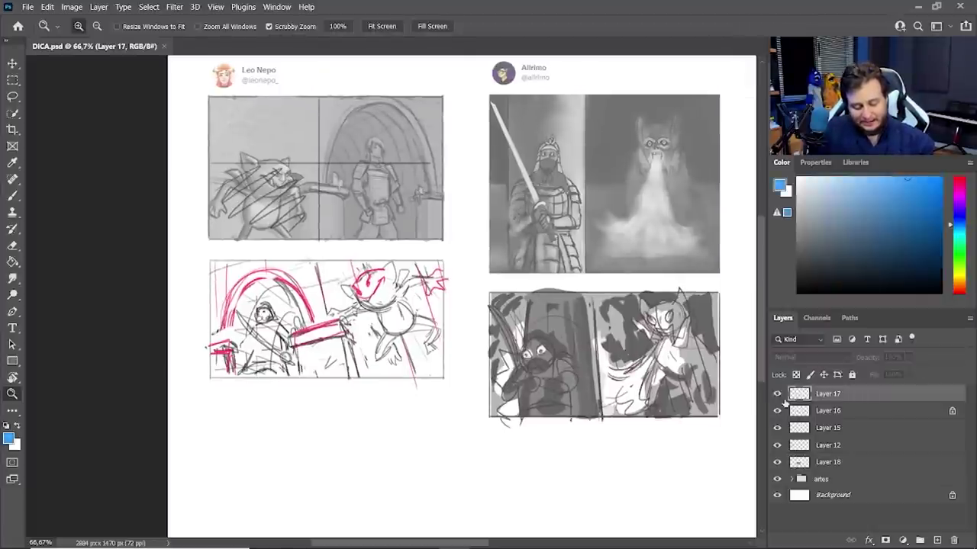
{"action": "left_click", "coordinate": [777, 394]}
{"action": "left_click", "coordinate": [777, 394]}
{"action": "key", "text": "b"}
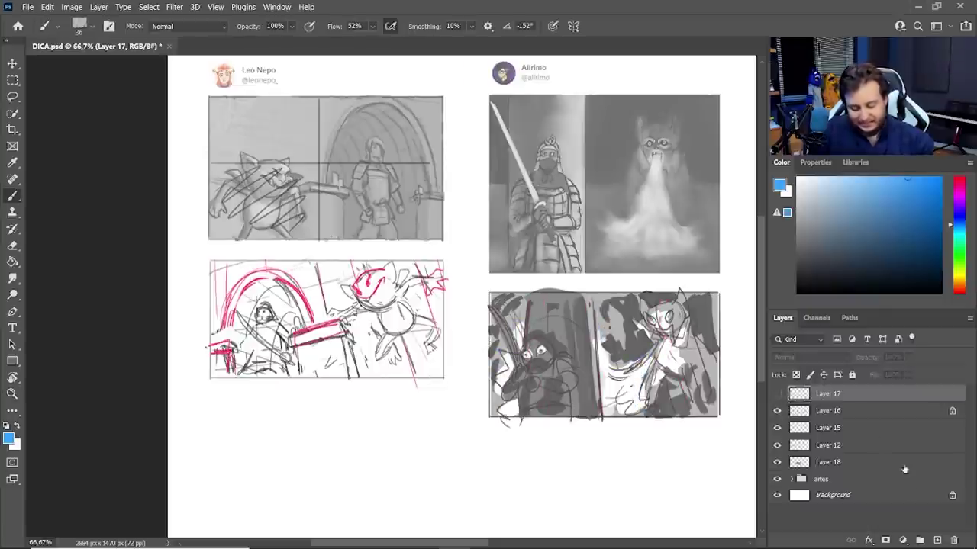
{"action": "left_click", "coordinate": [933, 537]}
{"action": "right_click", "coordinate": [530, 217]}
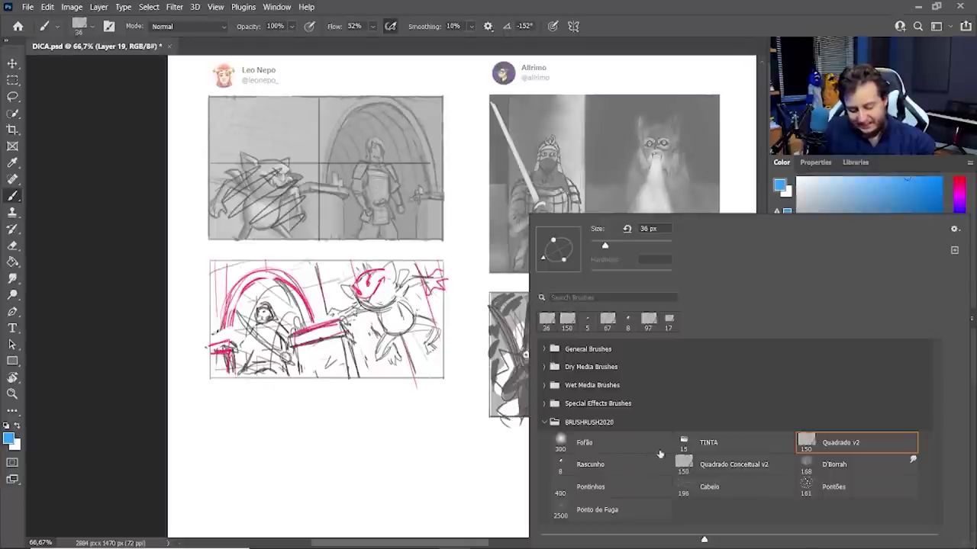
{"action": "left_click", "coordinate": [618, 463]}
{"action": "key", "text": "Return"}
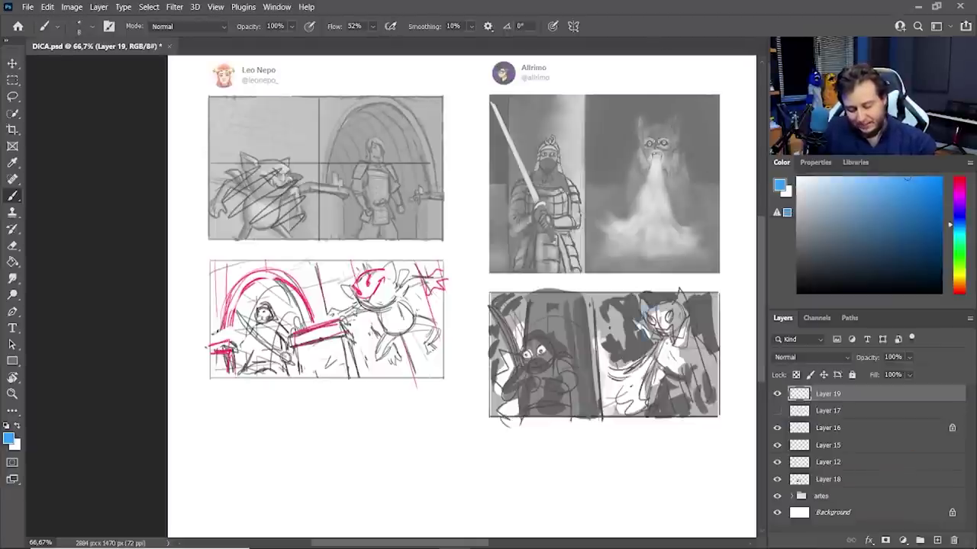
Circle the head and body of both characters in the two lower thumbnails with blue strokes.
{"action": "key", "text": "ctrl+z"}
{"action": "left_click_drag", "start_coordinate": [386, 272], "coordinate": [365, 279]}
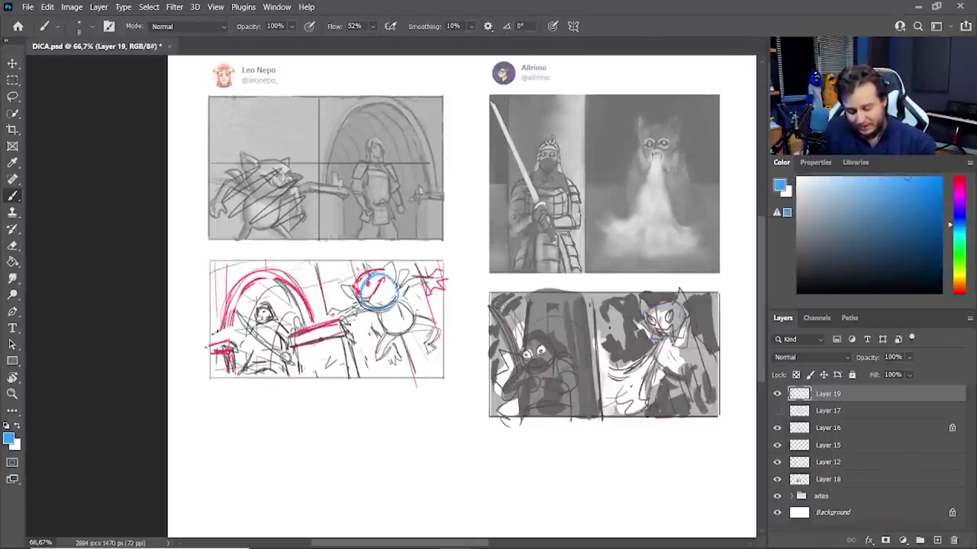
{"action": "left_click_drag", "start_coordinate": [646, 313], "coordinate": [679, 330]}
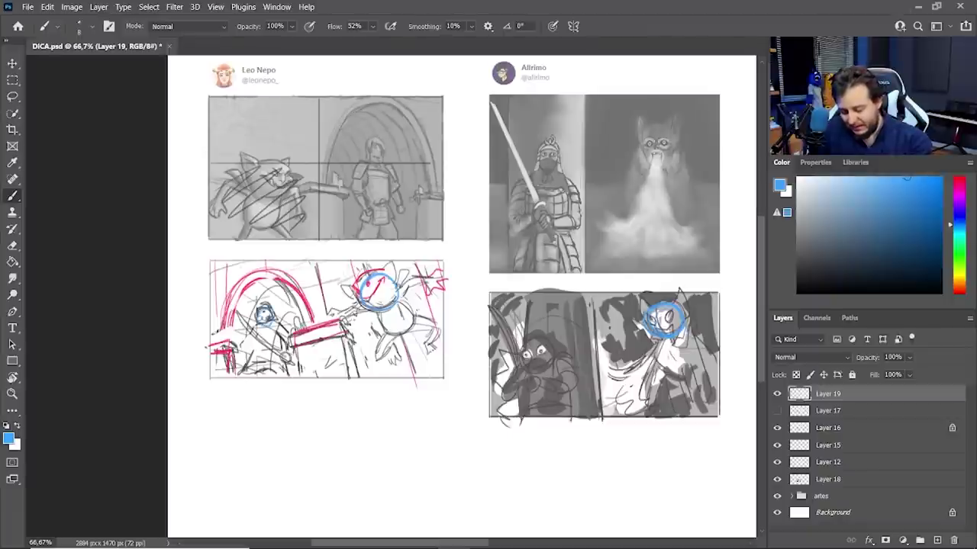
{"action": "left_click_drag", "start_coordinate": [271, 313], "coordinate": [264, 325]}
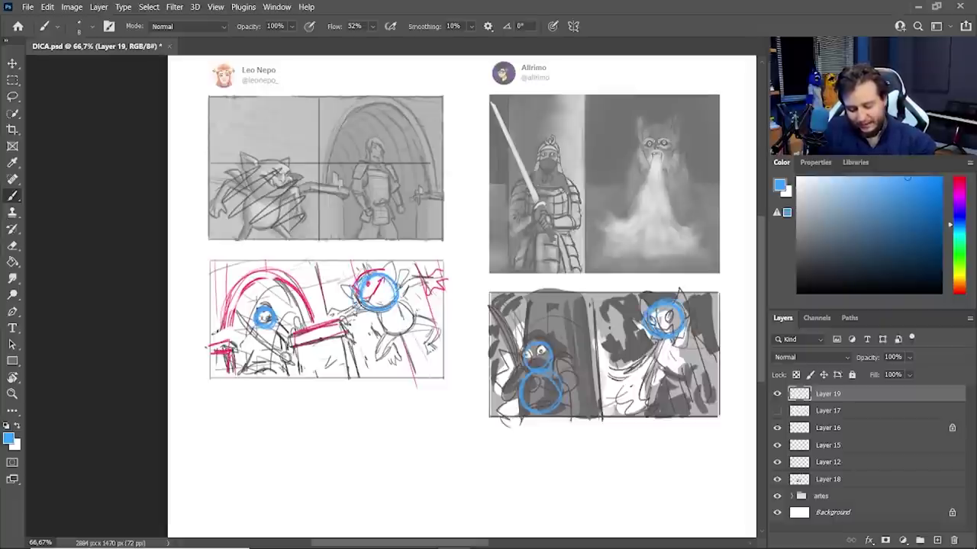
{"action": "left_click_drag", "start_coordinate": [658, 345], "coordinate": [646, 371]}
{"action": "mouse_move", "coordinate": [380, 313]}
{"action": "left_mouse_down"}
{"action": "mouse_move", "coordinate": [421, 325]}
{"action": "mouse_move", "coordinate": [416, 367]}
{"action": "left_mouse_up"}
{"action": "mouse_move", "coordinate": [263, 328]}
{"action": "left_mouse_down"}
{"action": "mouse_move", "coordinate": [258, 371]}
{"action": "mouse_move", "coordinate": [289, 350]}
{"action": "left_mouse_up"}
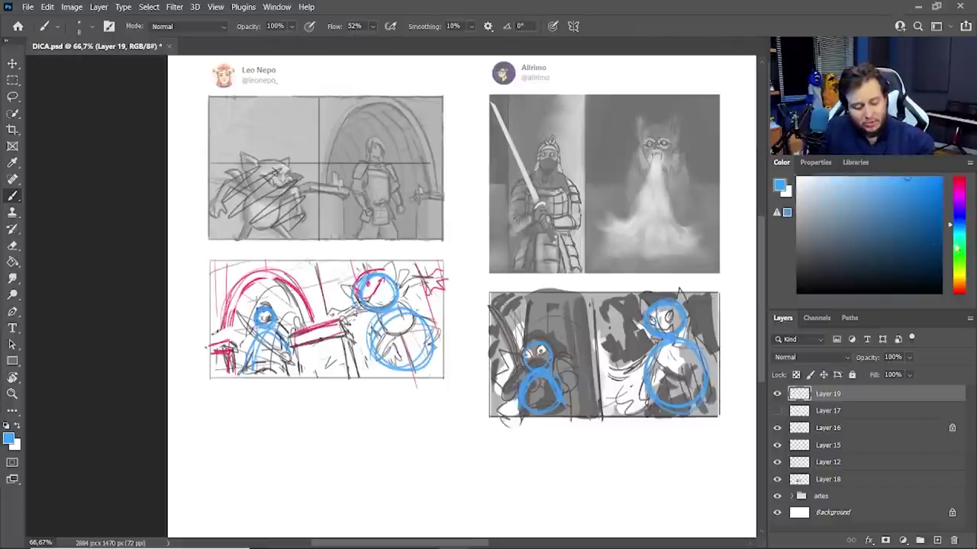
Label the characters in dark green, "fundo" and "frente" below the first lower thumbnail and "frente" and "fundo" below the second.
{"action": "left_click", "coordinate": [957, 247]}
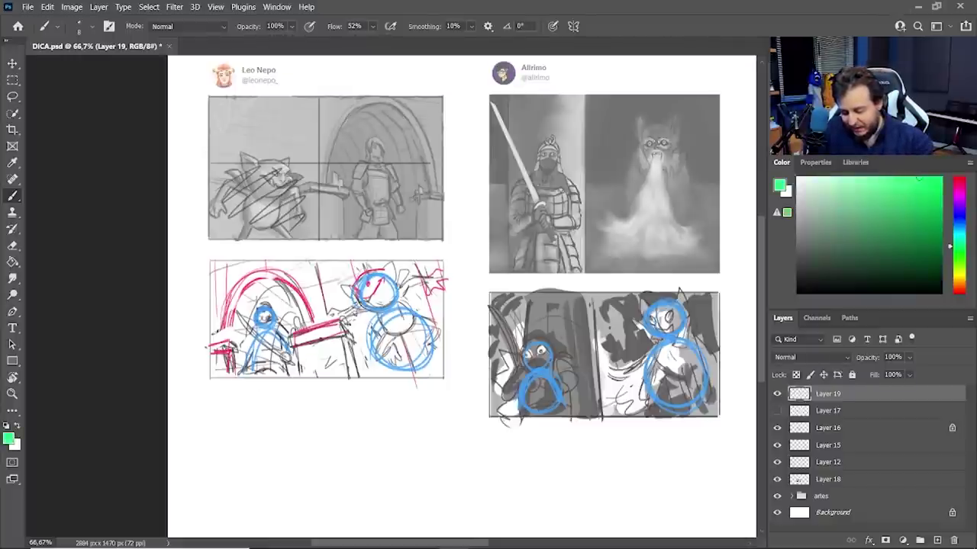
{"action": "left_click", "coordinate": [931, 241]}
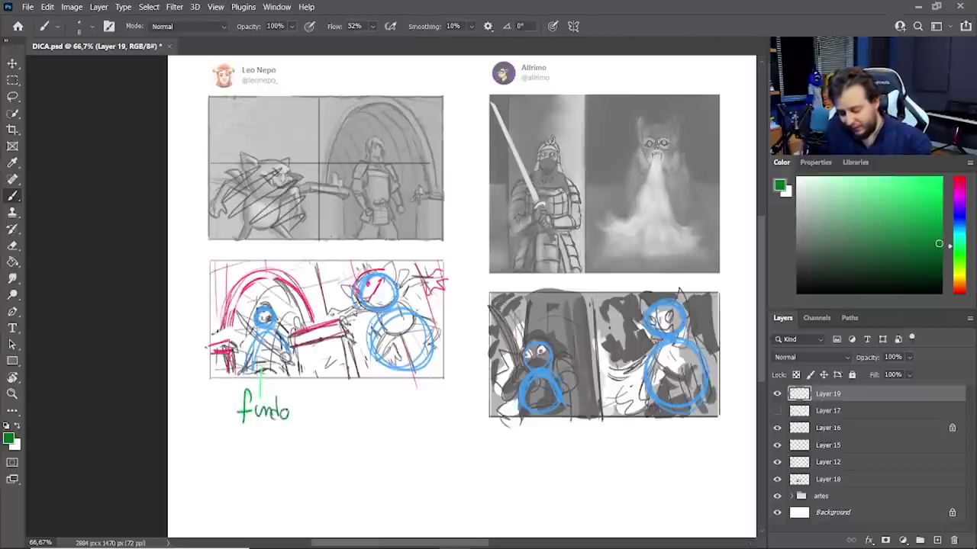
{"action": "left_click_drag", "start_coordinate": [395, 365], "coordinate": [395, 402]}
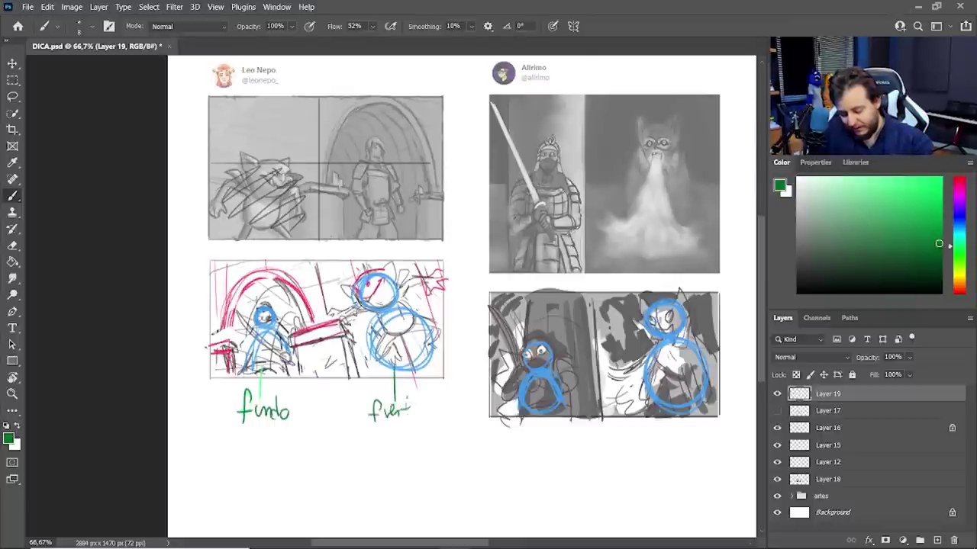
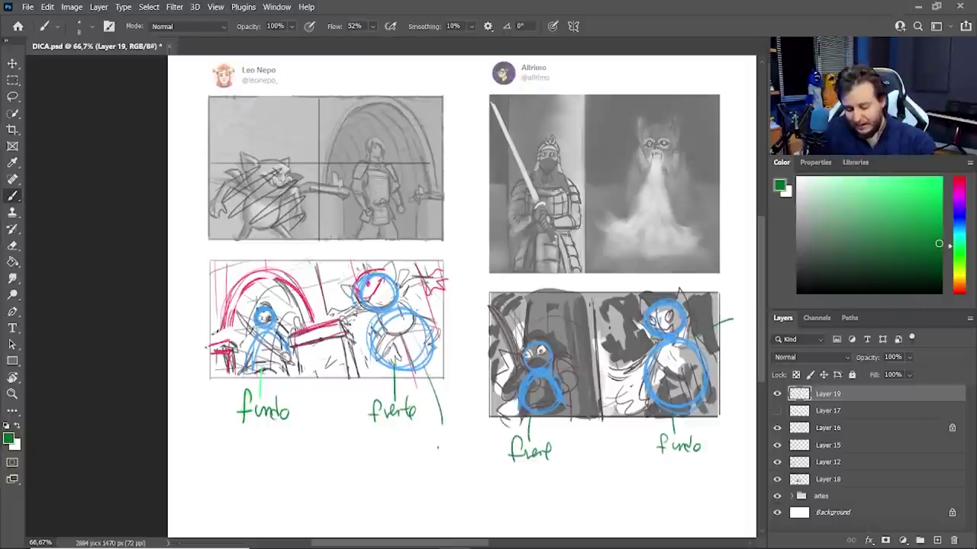
Hide the annotations on Layer 19, add a new layer and erase the green outline sketched around the eared creature's head.
{"action": "left_click", "coordinate": [777, 394]}
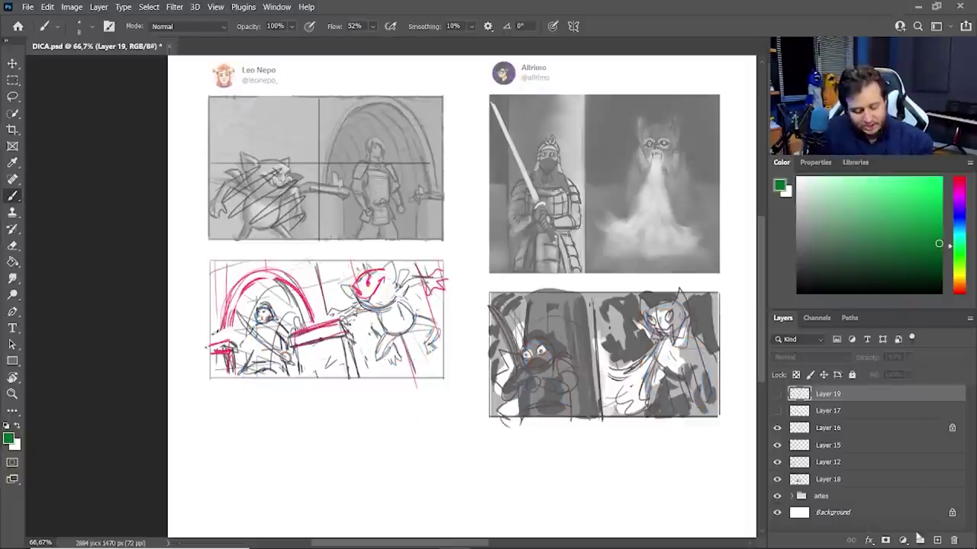
{"action": "left_click", "coordinate": [937, 540]}
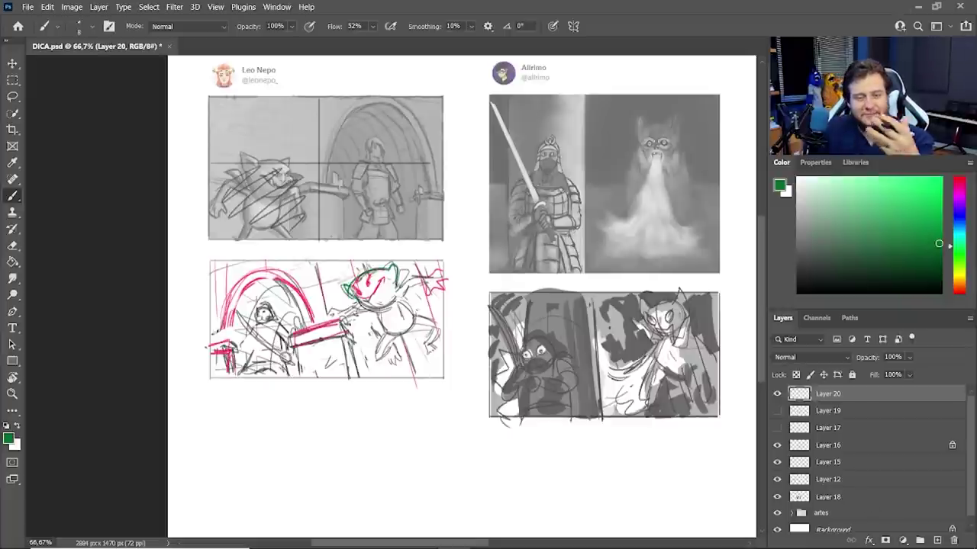
{"action": "key", "text": "e"}
{"action": "left_click_drag", "start_coordinate": [351, 292], "coordinate": [395, 270]}
{"action": "key", "text": "b"}
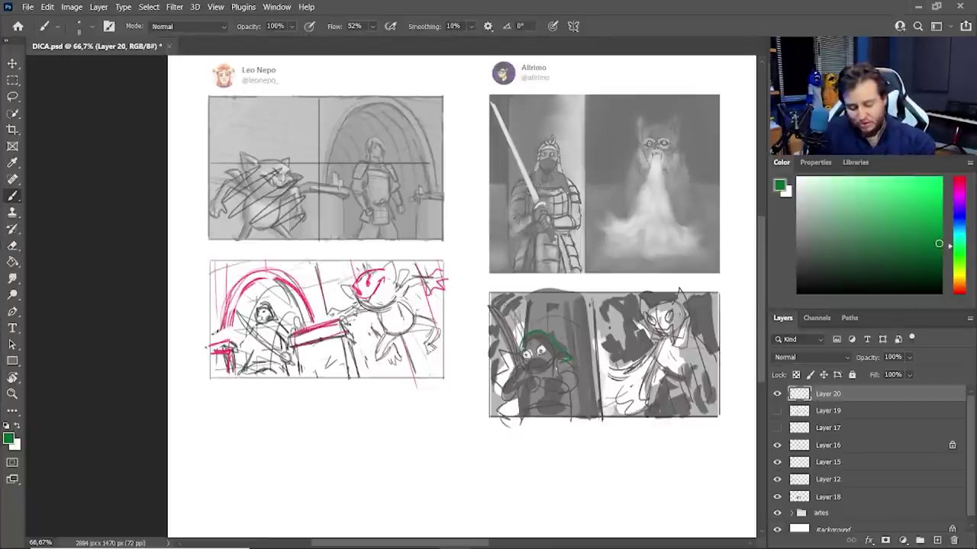
Add a new layer directly above Layer 12, which holds the sketch with the red arch.
{"action": "key", "text": "z"}
{"action": "left_click", "coordinate": [331, 383]}
{"action": "left_click_drag", "start_coordinate": [345, 400], "coordinate": [420, 425]}
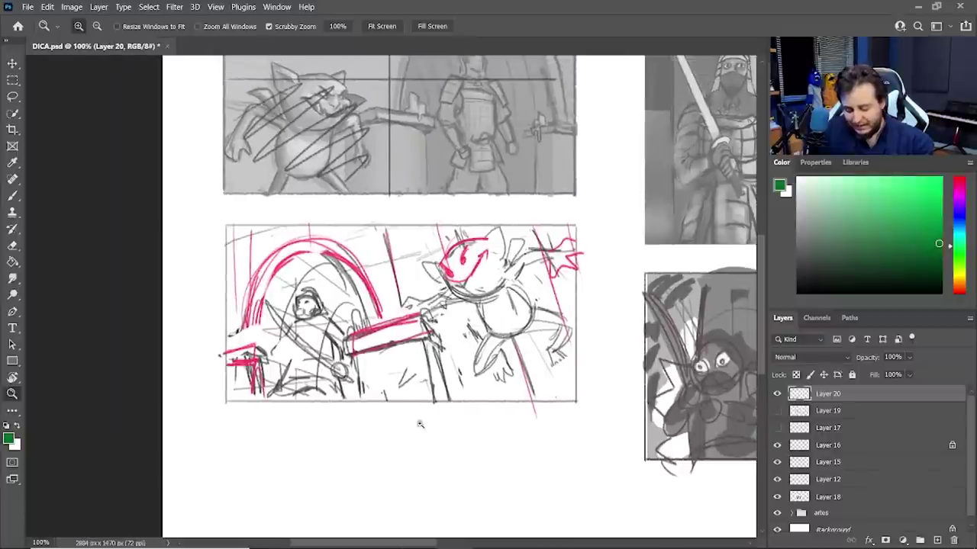
{"action": "key", "text": "v"}
{"action": "left_click", "coordinate": [492, 341], "text": "ctrl"}
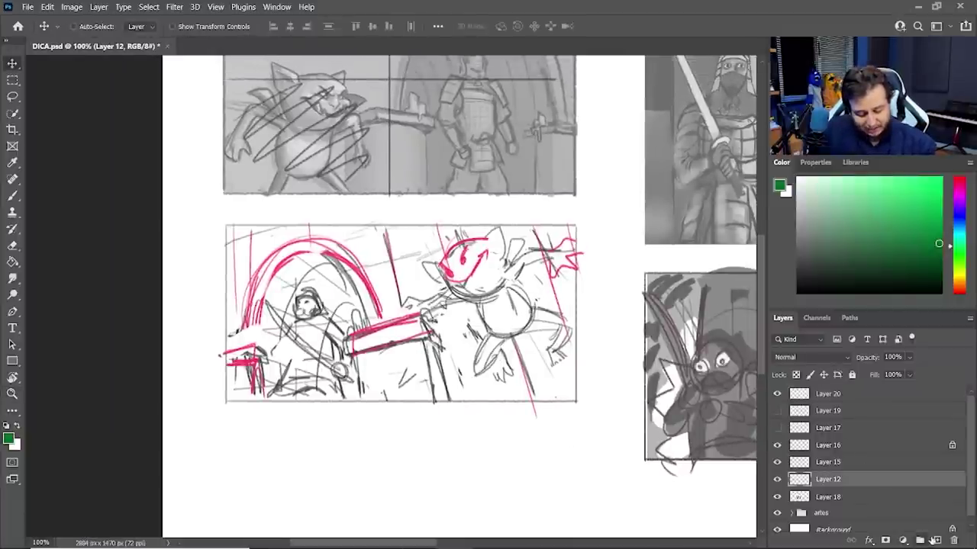
{"action": "left_click", "coordinate": [937, 540]}
{"action": "mouse_move", "coordinate": [540, 428]}
{"action": "left_mouse_down"}
{"action": "mouse_move", "coordinate": [458, 436]}
{"action": "mouse_move", "coordinate": [473, 441]}
{"action": "left_mouse_up"}
Fill the frame of the red-arch thumbnail with light grey and move the fill layer below Layer 18.
{"action": "key", "text": "m"}
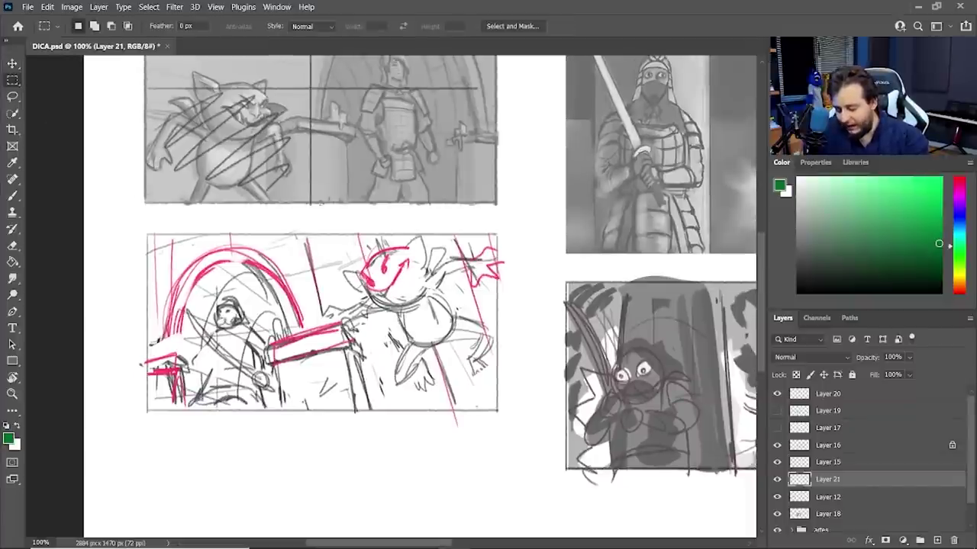
{"action": "mouse_move", "coordinate": [148, 236]}
{"action": "left_mouse_down"}
{"action": "mouse_move", "coordinate": [496, 396]}
{"action": "mouse_move", "coordinate": [497, 411]}
{"action": "left_mouse_up"}
{"action": "key", "text": "g"}
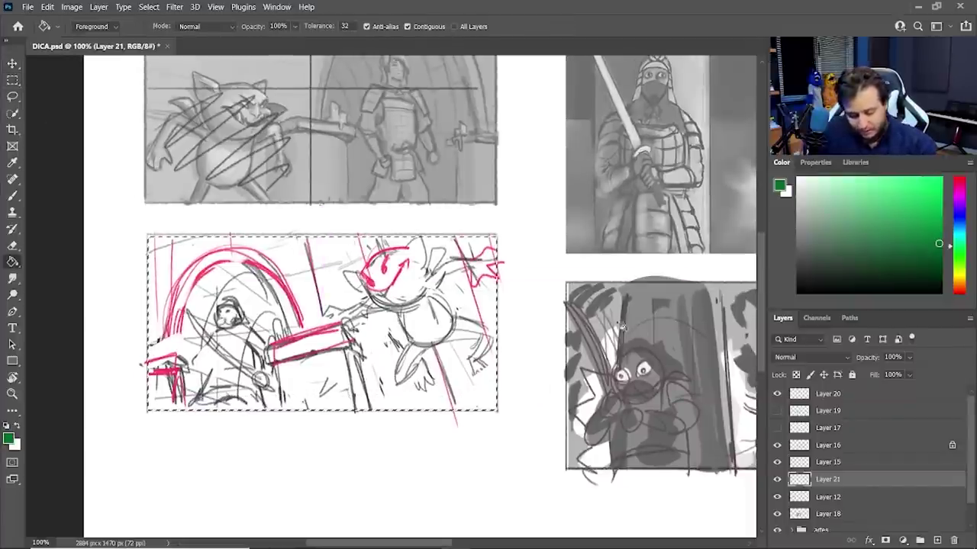
{"action": "left_click", "coordinate": [616, 340], "text": "alt"}
{"action": "left_click", "coordinate": [415, 336]}
{"action": "key", "text": "ctrl+d"}
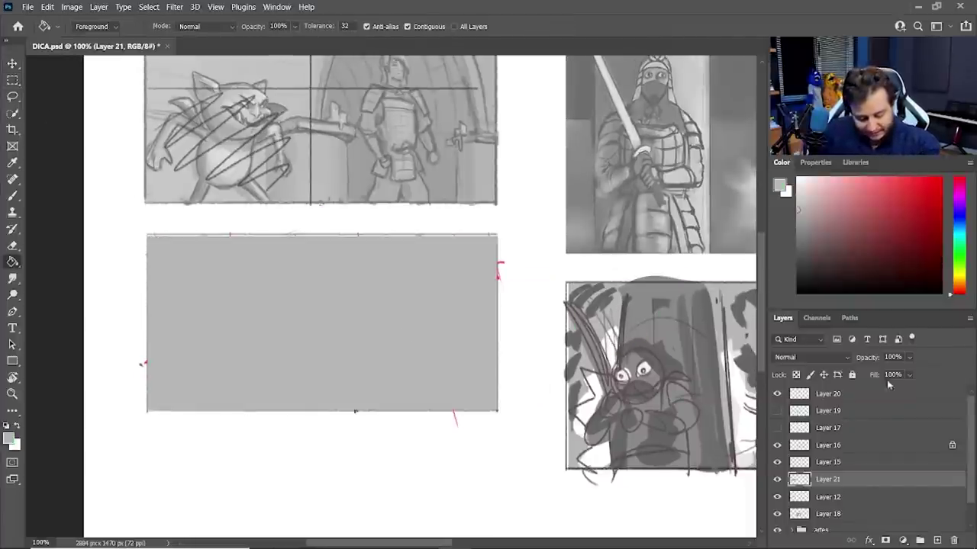
{"action": "left_click_drag", "start_coordinate": [830, 481], "coordinate": [829, 516]}
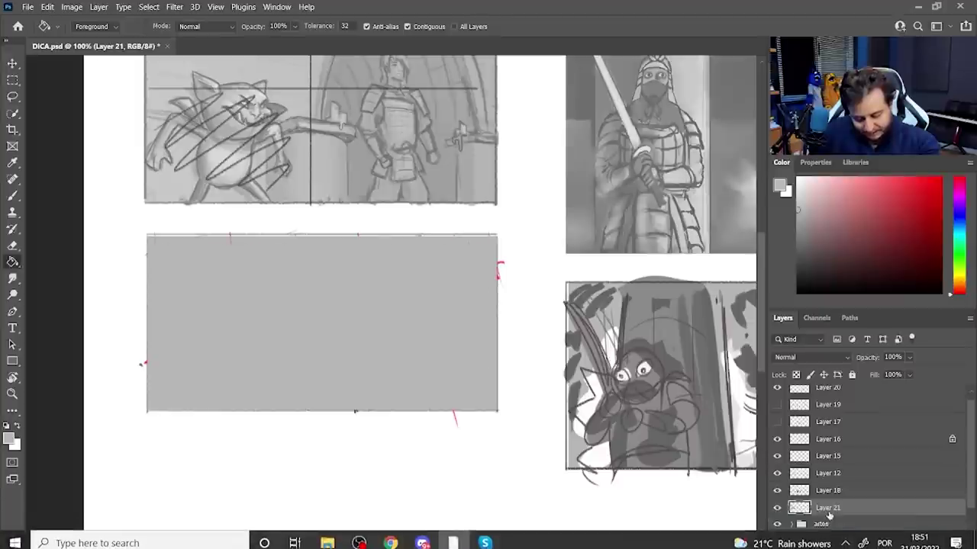
Paint the figure in the archway white using the Quadrado v2 brush at 31 px.
{"action": "key", "text": "b"}
{"action": "right_click", "coordinate": [551, 349]}
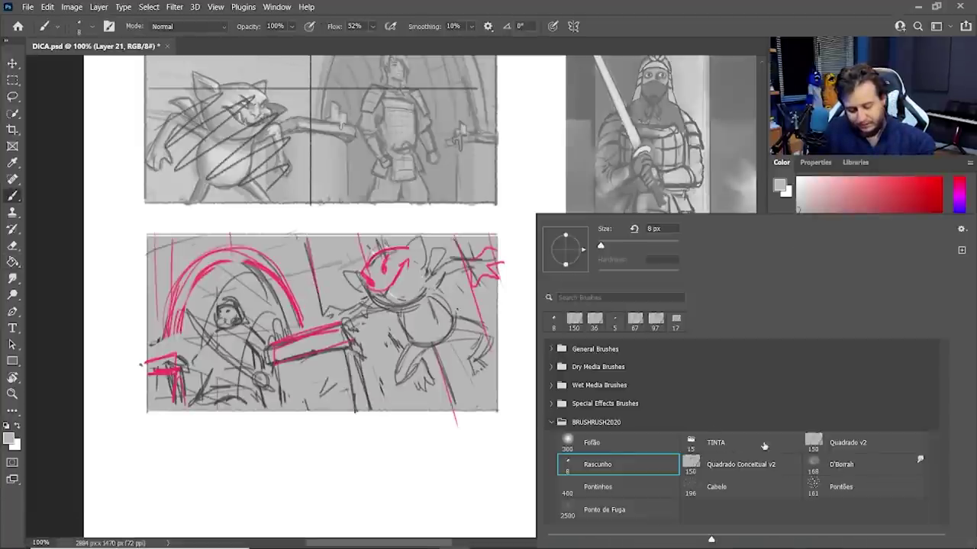
{"action": "left_click", "coordinate": [837, 443]}
{"action": "left_click", "coordinate": [609, 245]}
{"action": "left_click", "coordinate": [611, 345], "text": "alt"}
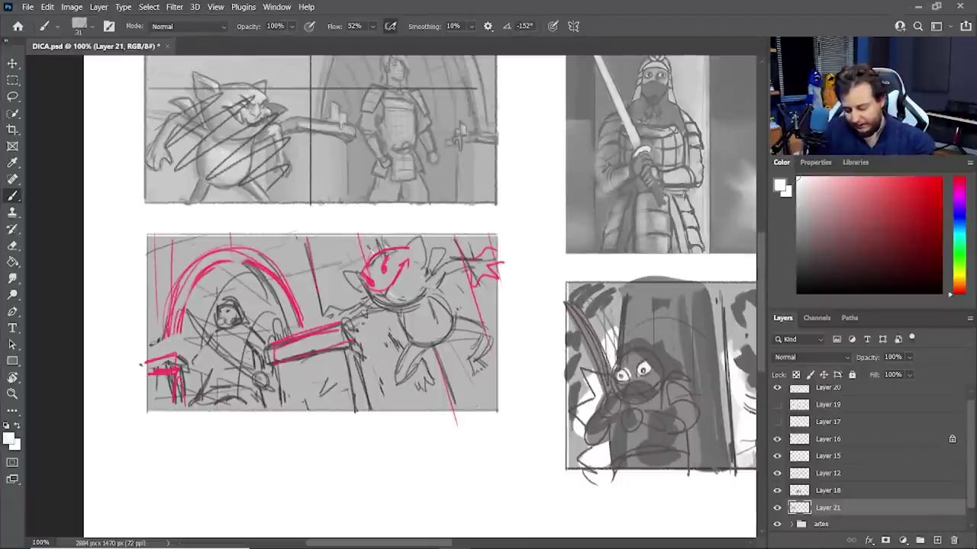
{"action": "mouse_move", "coordinate": [278, 336]}
{"action": "left_mouse_down"}
{"action": "mouse_move", "coordinate": [275, 321]}
{"action": "mouse_move", "coordinate": [229, 329]}
{"action": "mouse_move", "coordinate": [246, 343]}
{"action": "mouse_move", "coordinate": [214, 358]}
{"action": "mouse_move", "coordinate": [229, 397]}
{"action": "left_mouse_up"}
Brush medium grey inside the arch around the white figure, sampling the tone from the neighbouring thumbnail.
{"action": "left_click", "coordinate": [639, 344], "text": "alt"}
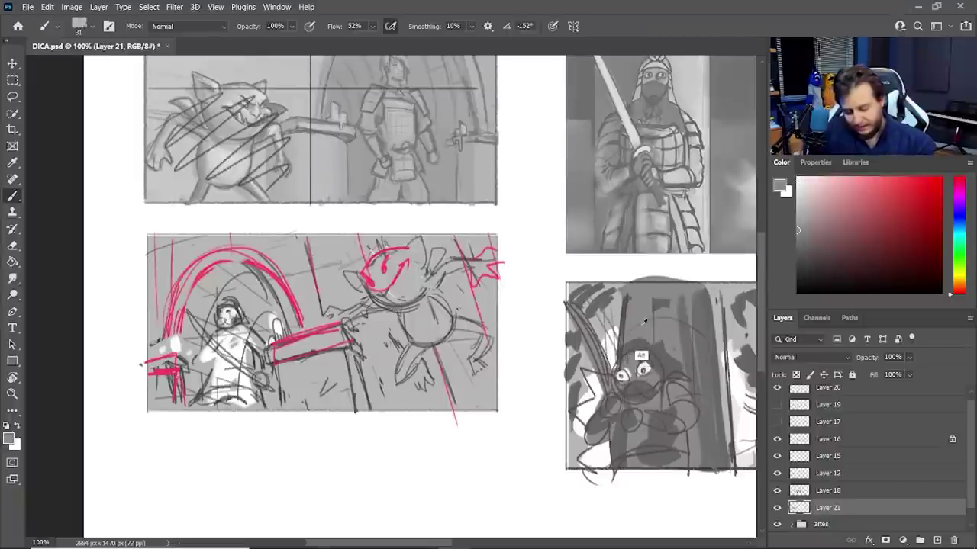
{"action": "left_click", "coordinate": [206, 280]}
{"action": "mouse_move", "coordinate": [202, 273]}
{"action": "left_mouse_down"}
{"action": "mouse_move", "coordinate": [183, 328]}
{"action": "mouse_move", "coordinate": [194, 401]}
{"action": "mouse_move", "coordinate": [260, 279]}
{"action": "mouse_move", "coordinate": [255, 332]}
{"action": "left_mouse_up"}
{"action": "left_click_drag", "start_coordinate": [264, 290], "coordinate": [276, 417]}
Shade the arch interior beside the figure in dark grey and add dark strokes along the thumbnail's outer edge.
{"action": "left_click", "coordinate": [655, 390], "text": "alt"}
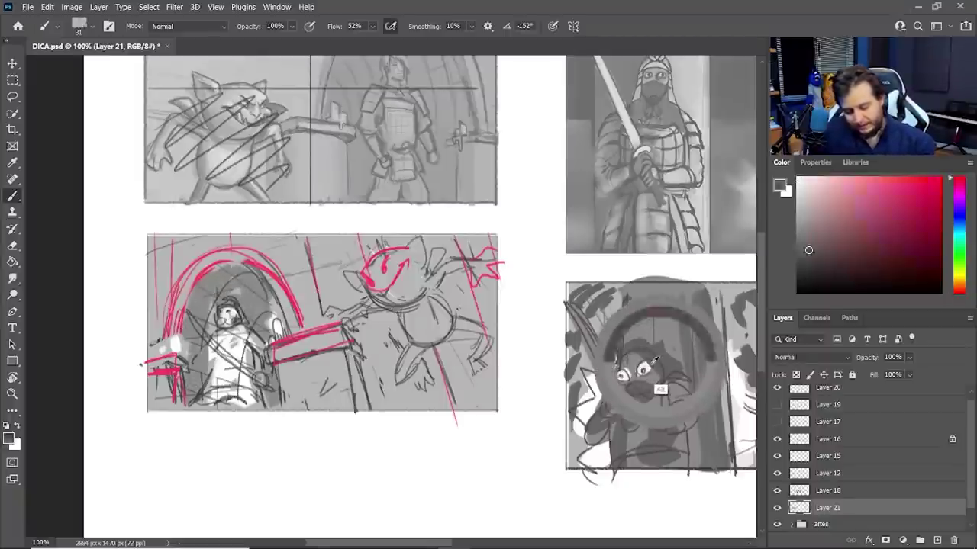
{"action": "mouse_move", "coordinate": [265, 314]}
{"action": "left_mouse_down"}
{"action": "mouse_move", "coordinate": [267, 335]}
{"action": "mouse_move", "coordinate": [271, 294]}
{"action": "mouse_move", "coordinate": [252, 290]}
{"action": "mouse_move", "coordinate": [248, 275]}
{"action": "left_mouse_up"}
{"action": "left_click_drag", "start_coordinate": [267, 366], "coordinate": [275, 410]}
{"action": "left_click_drag", "start_coordinate": [259, 272], "coordinate": [232, 288]}
{"action": "left_click_drag", "start_coordinate": [242, 257], "coordinate": [226, 284]}
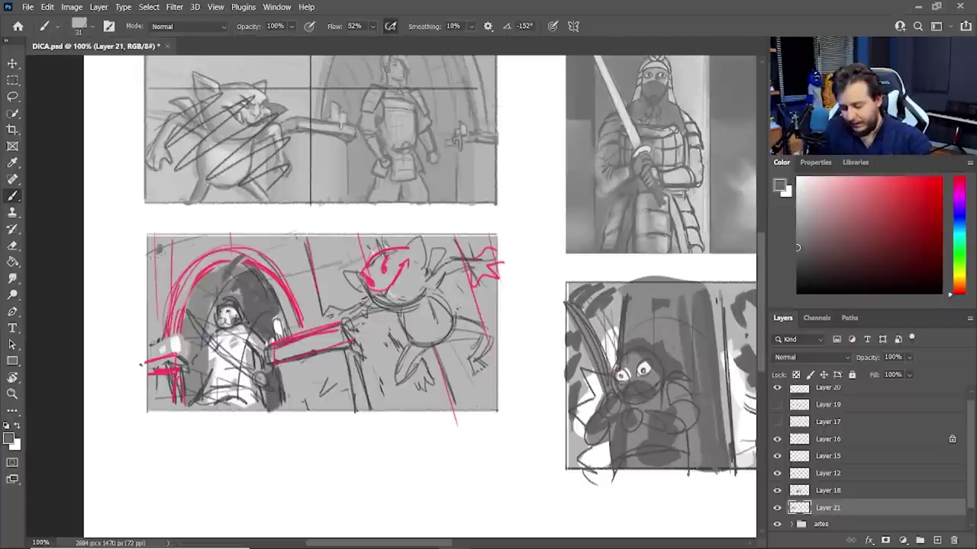
{"action": "left_click_drag", "start_coordinate": [158, 250], "coordinate": [177, 283]}
{"action": "left_click_drag", "start_coordinate": [156, 294], "coordinate": [152, 324]}
Cover the eared creature and the background around it with dark grey using a 69 px brush, extending strokes onto the ledge.
{"action": "right_click", "coordinate": [382, 251]}
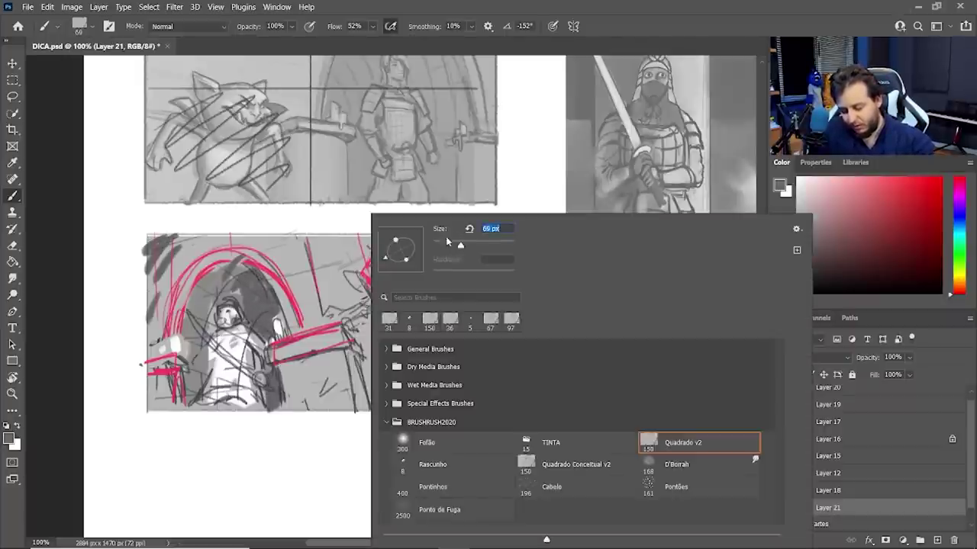
{"action": "mouse_move", "coordinate": [317, 239]}
{"action": "left_mouse_down"}
{"action": "mouse_move", "coordinate": [370, 305]}
{"action": "mouse_move", "coordinate": [462, 243]}
{"action": "mouse_move", "coordinate": [389, 294]}
{"action": "mouse_move", "coordinate": [488, 396]}
{"action": "left_mouse_up"}
{"action": "left_click_drag", "start_coordinate": [397, 347], "coordinate": [343, 418]}
{"action": "left_click_drag", "start_coordinate": [340, 324], "coordinate": [359, 347]}
{"action": "mouse_move", "coordinate": [336, 355]}
{"action": "left_mouse_down"}
{"action": "mouse_move", "coordinate": [316, 416]}
{"action": "mouse_move", "coordinate": [336, 393]}
{"action": "left_mouse_up"}
{"action": "mouse_move", "coordinate": [374, 381]}
{"action": "left_mouse_down"}
{"action": "mouse_move", "coordinate": [420, 397]}
{"action": "mouse_move", "coordinate": [477, 271]}
{"action": "left_mouse_up"}
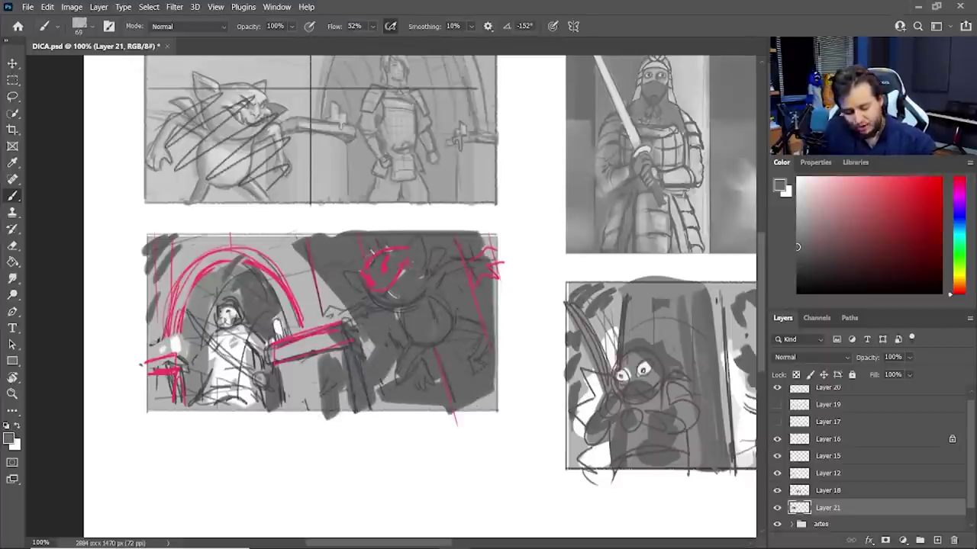
Paint the wall between the arch and the creature and the area above the arch in sampled medium grey.
{"action": "left_click", "coordinate": [662, 384], "text": "alt"}
{"action": "left_click_drag", "start_coordinate": [294, 238], "coordinate": [330, 309]}
{"action": "left_click_drag", "start_coordinate": [324, 254], "coordinate": [355, 317]}
{"action": "left_click_drag", "start_coordinate": [289, 260], "coordinate": [305, 299]}
{"action": "left_click_drag", "start_coordinate": [287, 235], "coordinate": [314, 327]}
{"action": "left_click_drag", "start_coordinate": [279, 243], "coordinate": [191, 294]}
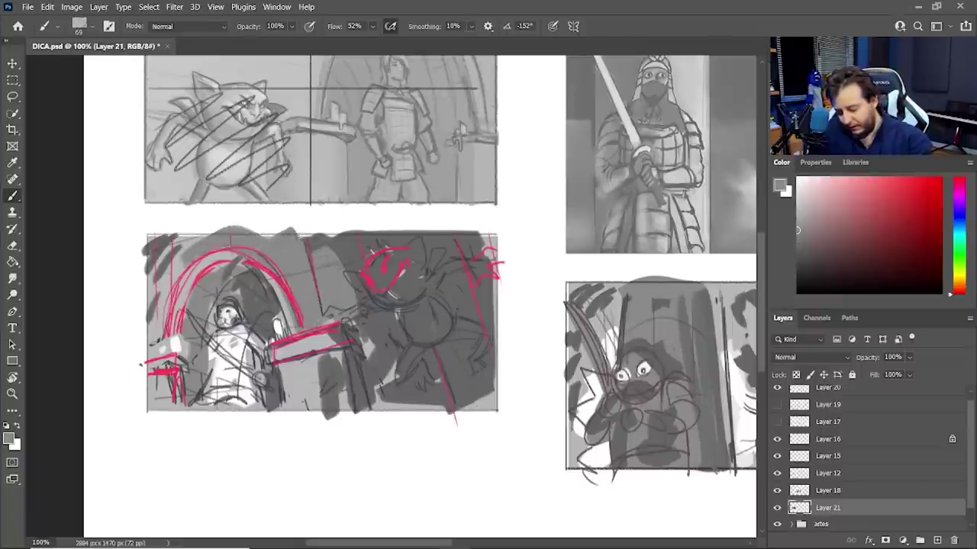
Fill the wall outside the arch and the space beneath the ledge with medium grey strokes.
{"action": "left_click_drag", "start_coordinate": [237, 258], "coordinate": [174, 289]}
{"action": "mouse_move", "coordinate": [183, 240]}
{"action": "left_mouse_down"}
{"action": "mouse_move", "coordinate": [169, 256]}
{"action": "mouse_move", "coordinate": [154, 328]}
{"action": "left_mouse_up"}
{"action": "left_click_drag", "start_coordinate": [162, 379], "coordinate": [155, 408]}
{"action": "left_click_drag", "start_coordinate": [156, 362], "coordinate": [162, 371]}
{"action": "left_click_drag", "start_coordinate": [305, 368], "coordinate": [294, 403]}
{"action": "mouse_move", "coordinate": [343, 352]}
{"action": "left_mouse_down"}
{"action": "mouse_move", "coordinate": [316, 398]}
{"action": "mouse_move", "coordinate": [327, 412]}
{"action": "left_mouse_up"}
Sample lighter greys and shade the inner edge of the arch and the white figure's robe.
{"action": "left_click", "coordinate": [177, 346], "text": "alt"}
{"action": "mouse_move", "coordinate": [185, 315]}
{"action": "left_mouse_down"}
{"action": "mouse_move", "coordinate": [229, 264]}
{"action": "mouse_move", "coordinate": [190, 309]}
{"action": "mouse_move", "coordinate": [189, 328]}
{"action": "left_mouse_up"}
{"action": "left_click", "coordinate": [204, 293], "text": "alt"}
{"action": "left_click", "coordinate": [205, 293], "text": "alt"}
{"action": "left_click_drag", "start_coordinate": [225, 268], "coordinate": [181, 319]}
{"action": "left_click_drag", "start_coordinate": [196, 324], "coordinate": [177, 392]}
{"action": "mouse_move", "coordinate": [200, 371]}
{"action": "left_mouse_down"}
{"action": "mouse_move", "coordinate": [183, 401]}
{"action": "mouse_move", "coordinate": [191, 407]}
{"action": "left_mouse_up"}
{"action": "left_click_drag", "start_coordinate": [250, 358], "coordinate": [217, 386]}
{"action": "left_click_drag", "start_coordinate": [254, 330], "coordinate": [224, 362]}
Set the brush to 21 px and add sampled grey and dark shadow strokes across the hooded figure's robe and sides.
{"action": "right_click", "coordinate": [266, 344]}
{"action": "left_click_drag", "start_coordinate": [384, 246], "coordinate": [372, 246]}
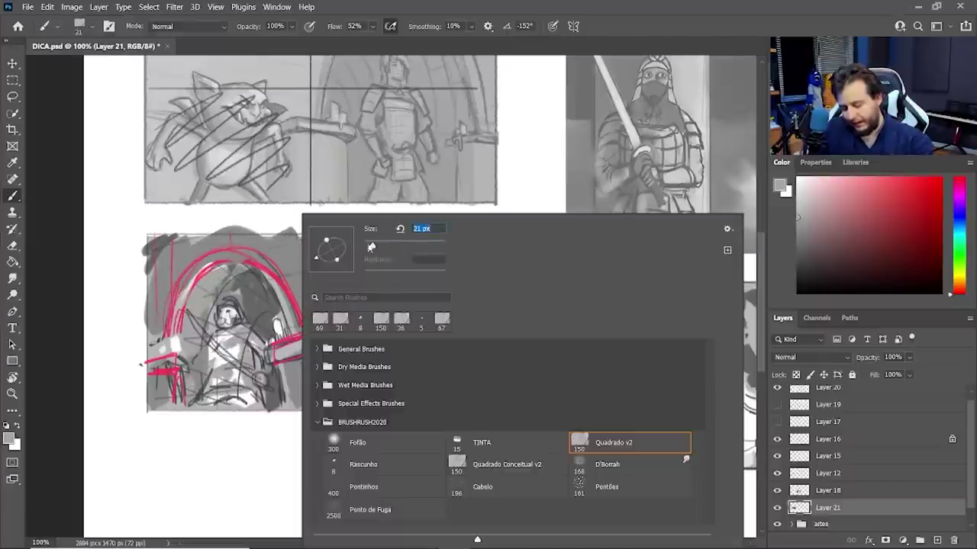
{"action": "left_click", "coordinate": [277, 330], "text": "alt"}
{"action": "left_click_drag", "start_coordinate": [225, 311], "coordinate": [250, 378]}
{"action": "left_click", "coordinate": [260, 358], "text": "alt"}
{"action": "mouse_move", "coordinate": [195, 323]}
{"action": "left_mouse_down"}
{"action": "mouse_move", "coordinate": [257, 378]}
{"action": "mouse_move", "coordinate": [244, 388]}
{"action": "mouse_move", "coordinate": [257, 382]}
{"action": "mouse_move", "coordinate": [260, 398]}
{"action": "left_mouse_up"}
{"action": "left_click", "coordinate": [276, 347], "text": "alt"}
{"action": "left_click_drag", "start_coordinate": [212, 360], "coordinate": [195, 397]}
{"action": "left_click_drag", "start_coordinate": [203, 340], "coordinate": [187, 380]}
{"action": "left_click_drag", "start_coordinate": [194, 355], "coordinate": [189, 381]}
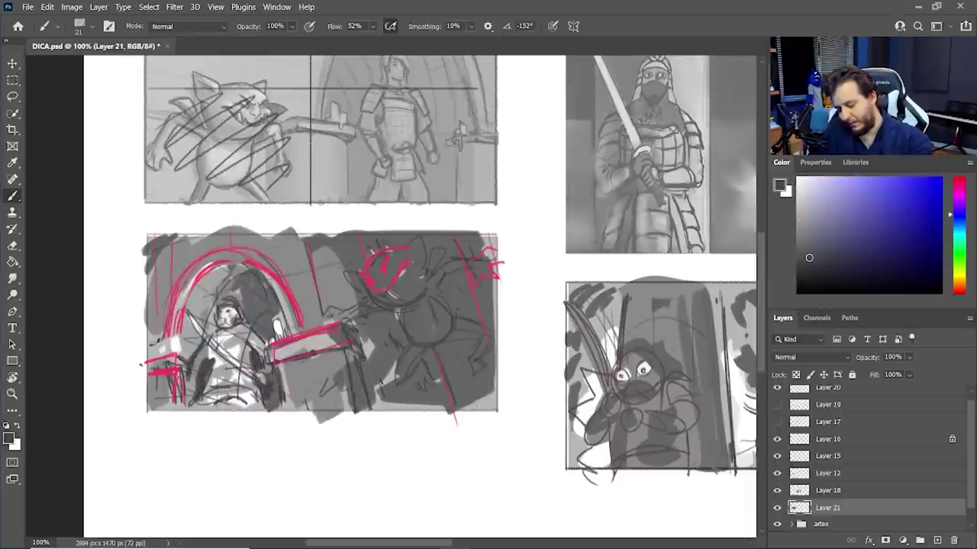
Add dark accents to the figure's hood, the end of the ledge, and the creature's arms, body and head.
{"action": "left_click_drag", "start_coordinate": [218, 321], "coordinate": [238, 328]}
{"action": "left_click_drag", "start_coordinate": [356, 348], "coordinate": [352, 392]}
{"action": "left_click_drag", "start_coordinate": [388, 315], "coordinate": [355, 337]}
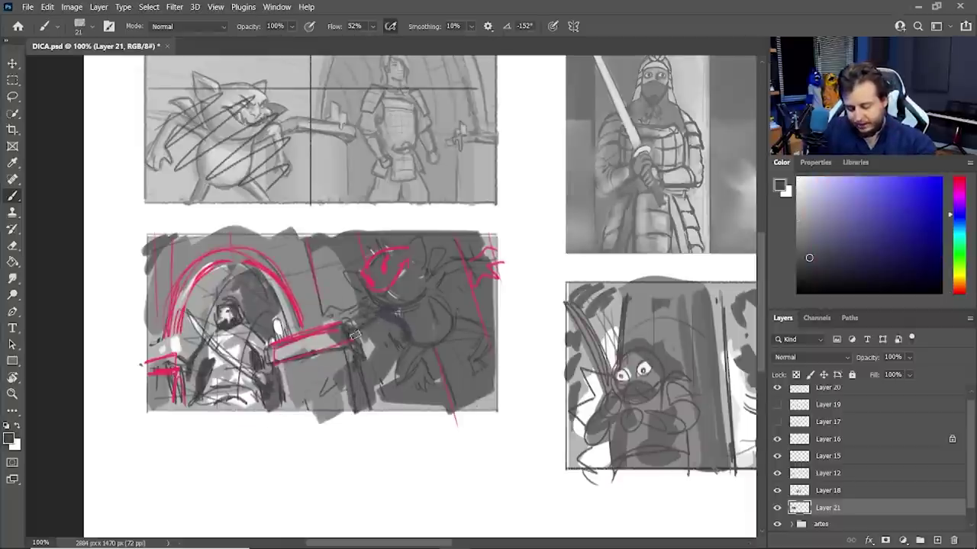
{"action": "left_click_drag", "start_coordinate": [438, 290], "coordinate": [469, 269]}
{"action": "mouse_move", "coordinate": [462, 319]}
{"action": "left_mouse_down"}
{"action": "mouse_move", "coordinate": [430, 383]}
{"action": "mouse_move", "coordinate": [482, 395]}
{"action": "left_mouse_up"}
{"action": "mouse_move", "coordinate": [433, 263]}
{"action": "left_mouse_down"}
{"action": "mouse_move", "coordinate": [409, 240]}
{"action": "mouse_move", "coordinate": [366, 258]}
{"action": "left_mouse_up"}
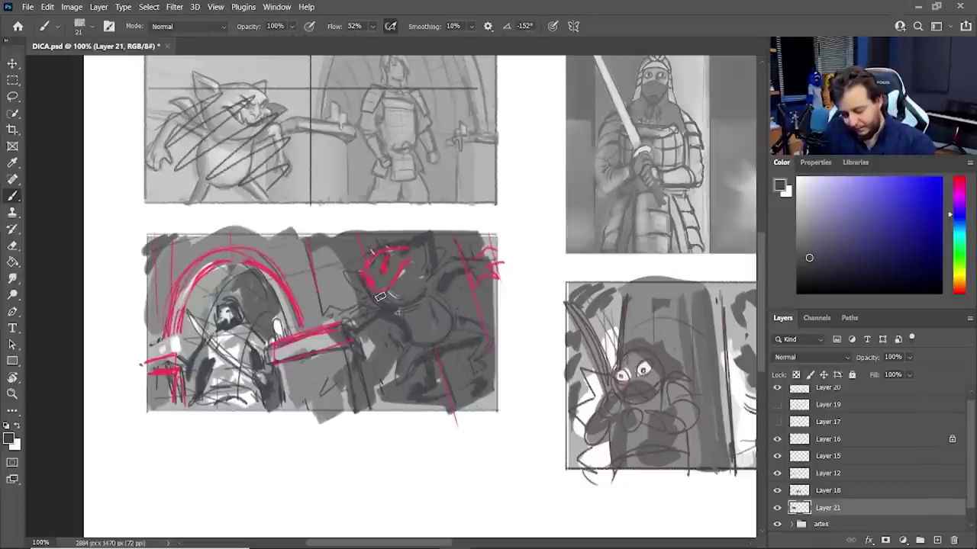
Lock the transparent pixels of Layer 12 and recolour its red guide lines dark grey with a 259 px brush.
{"action": "key", "text": "v"}
{"action": "left_click", "coordinate": [828, 473]}
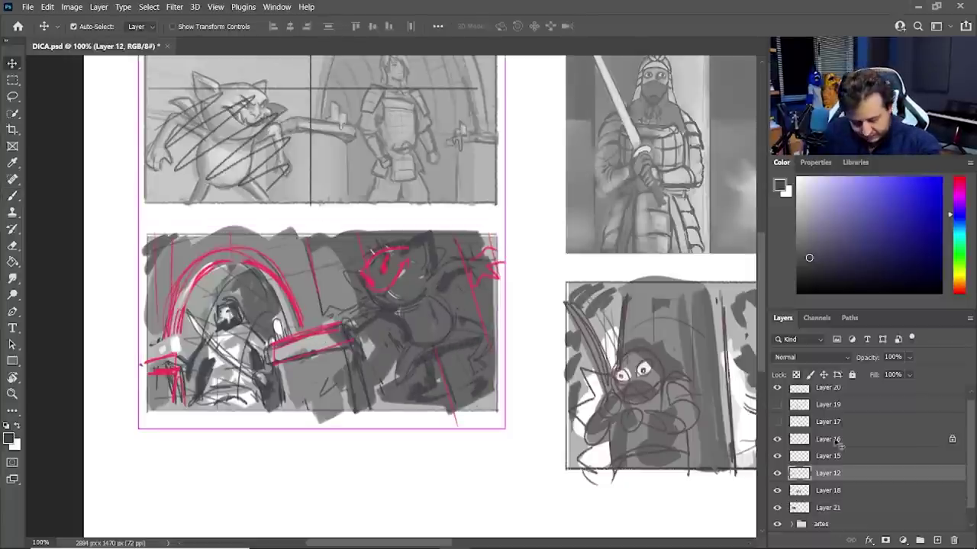
{"action": "left_click", "coordinate": [796, 376]}
{"action": "key", "text": "b"}
{"action": "right_click", "coordinate": [435, 349]}
{"action": "left_click", "coordinate": [562, 247]}
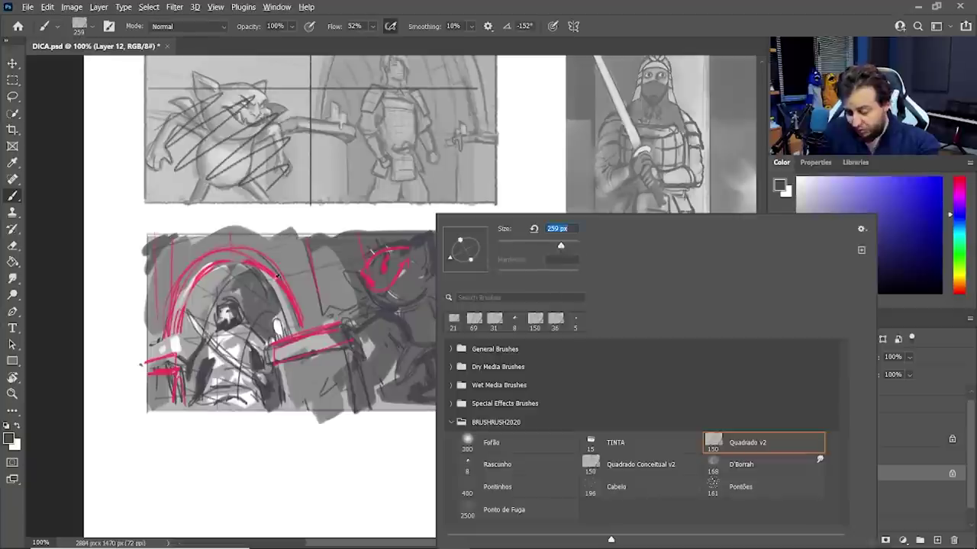
{"action": "left_click", "coordinate": [232, 326], "text": "alt"}
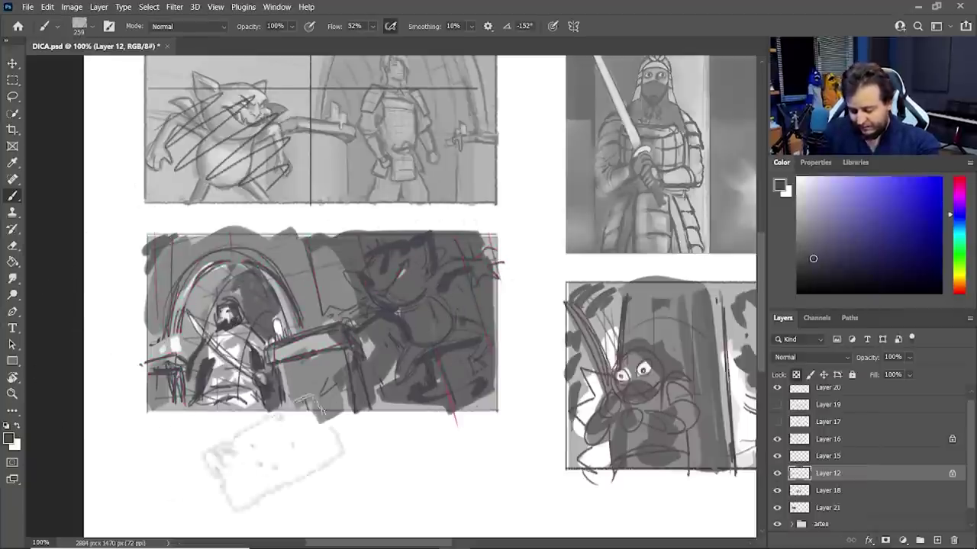
On Layer 18, paint lighter sampled greys on the creature's face and chest with a 37 px brush.
{"action": "left_click", "coordinate": [862, 489]}
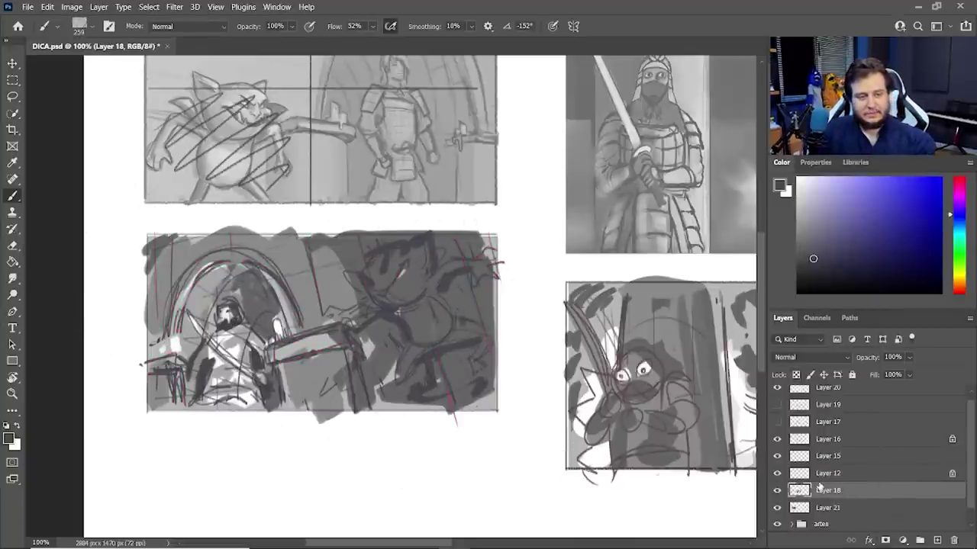
{"action": "right_click", "coordinate": [416, 350]}
{"action": "left_click", "coordinate": [493, 247]}
{"action": "left_click", "coordinate": [309, 354], "text": "alt"}
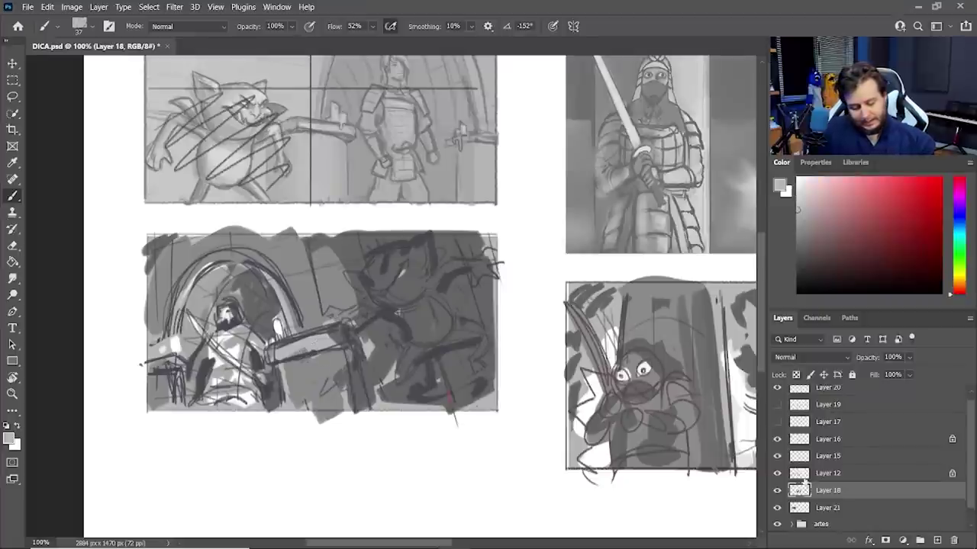
{"action": "left_click", "coordinate": [371, 275], "text": "alt"}
{"action": "left_click", "coordinate": [351, 311], "text": "alt"}
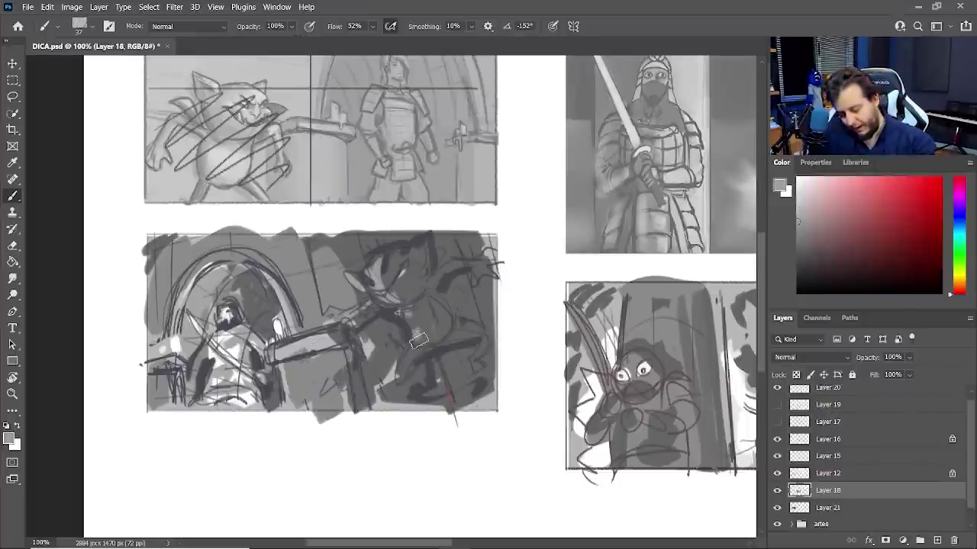
Brush sampled grey tones along the creature's leg and darken the small ledge beside the hooded figure.
{"action": "left_click", "coordinate": [412, 379], "text": "alt"}
{"action": "left_click_drag", "start_coordinate": [418, 349], "coordinate": [372, 412]}
{"action": "left_click", "coordinate": [390, 407], "text": "alt"}
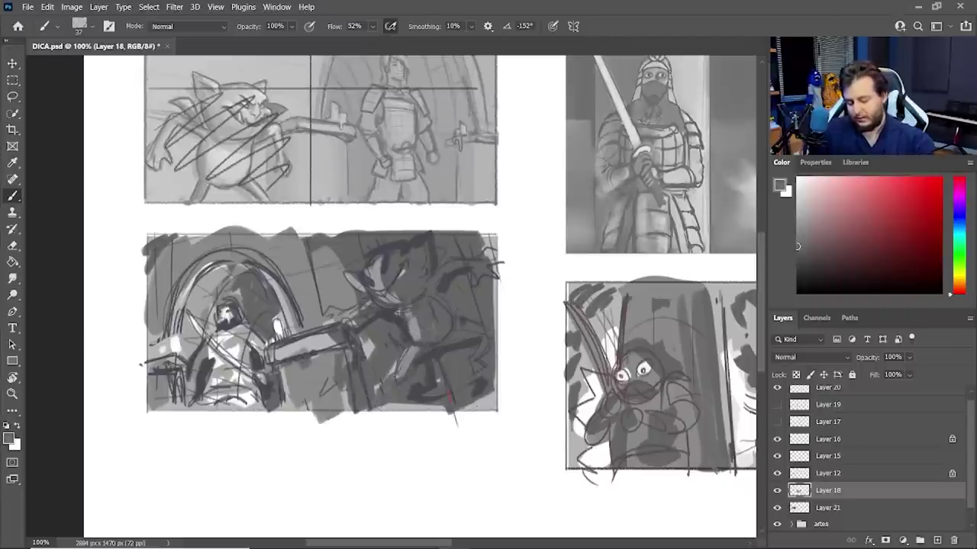
{"action": "left_click_drag", "start_coordinate": [153, 373], "coordinate": [189, 360]}
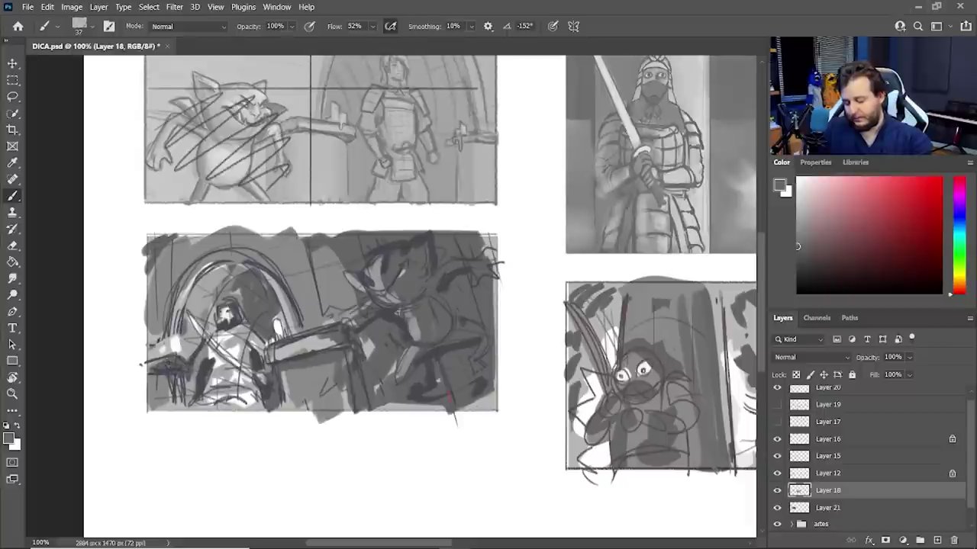
{"action": "key", "text": "z"}
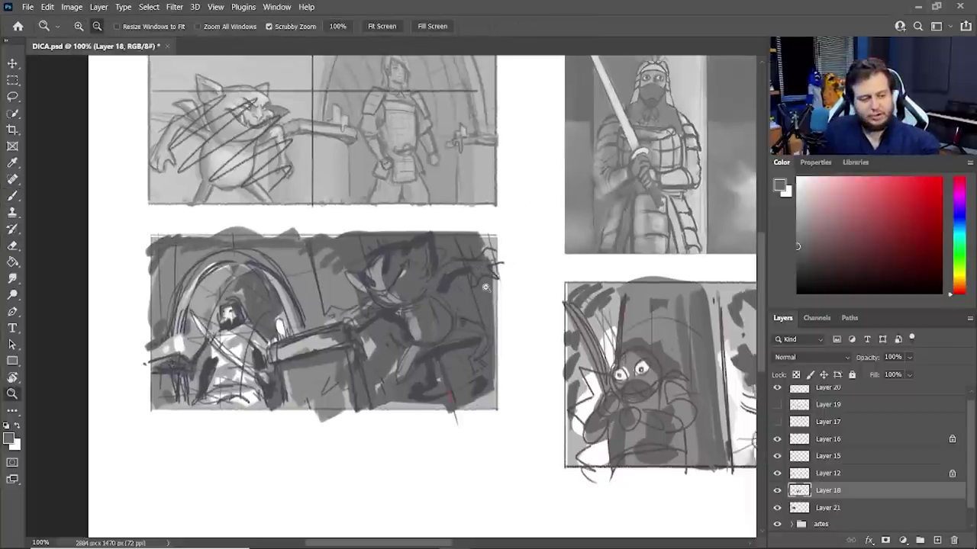
{"action": "left_click", "coordinate": [486, 287], "text": "alt"}
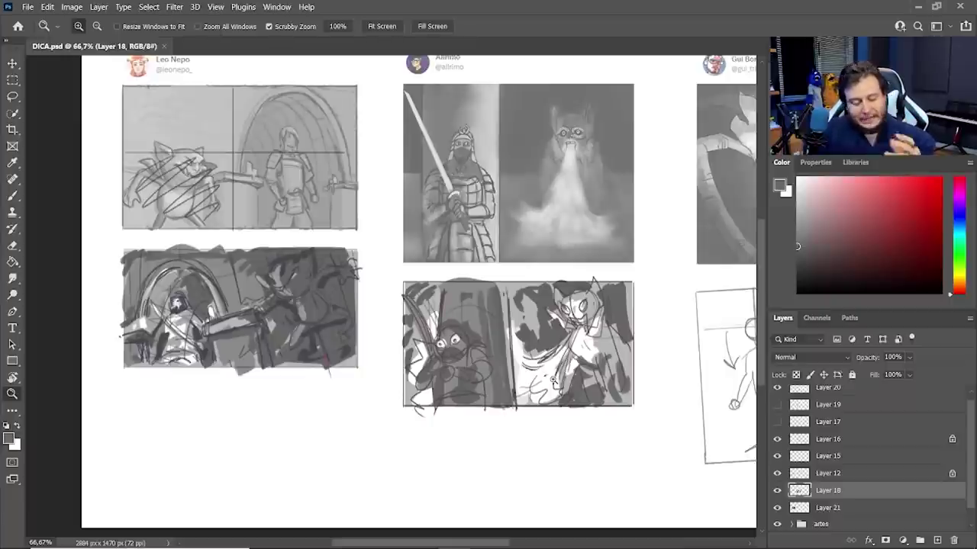
Lasso the "centro" figure sketch below the third artwork and delete it from Layer 16.
{"action": "scroll", "coordinate": [572, 408], "scroll_direction": "right", "scroll_amount": 5}
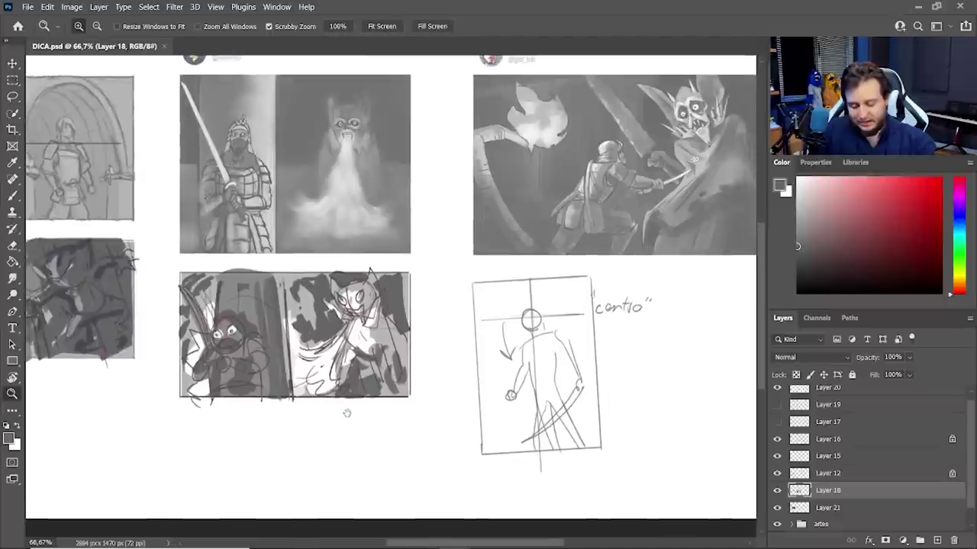
{"action": "left_click", "coordinate": [469, 338], "text": "ctrl"}
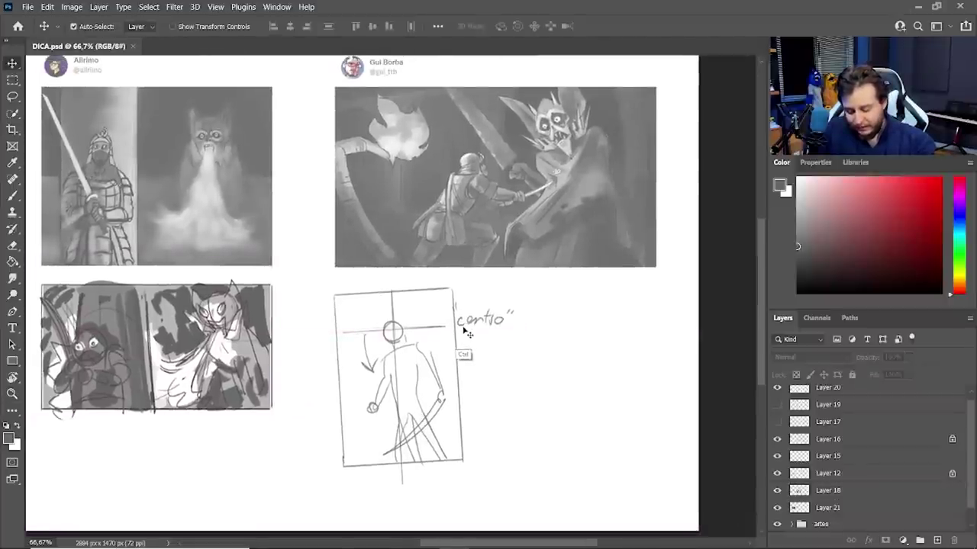
{"action": "left_click", "coordinate": [12, 96]}
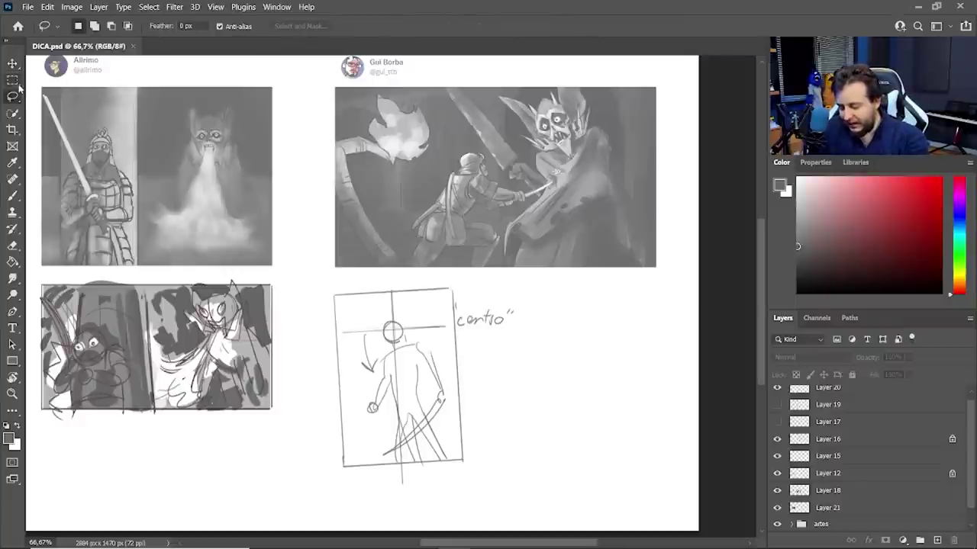
{"action": "mouse_move", "coordinate": [314, 277]}
{"action": "left_mouse_down"}
{"action": "mouse_move", "coordinate": [559, 482]}
{"action": "mouse_move", "coordinate": [569, 505]}
{"action": "left_mouse_up"}
{"action": "mouse_move", "coordinate": [527, 299]}
{"action": "left_mouse_down"}
{"action": "mouse_move", "coordinate": [298, 323]}
{"action": "mouse_move", "coordinate": [581, 379]}
{"action": "left_mouse_up"}
{"action": "left_click", "coordinate": [828, 389]}
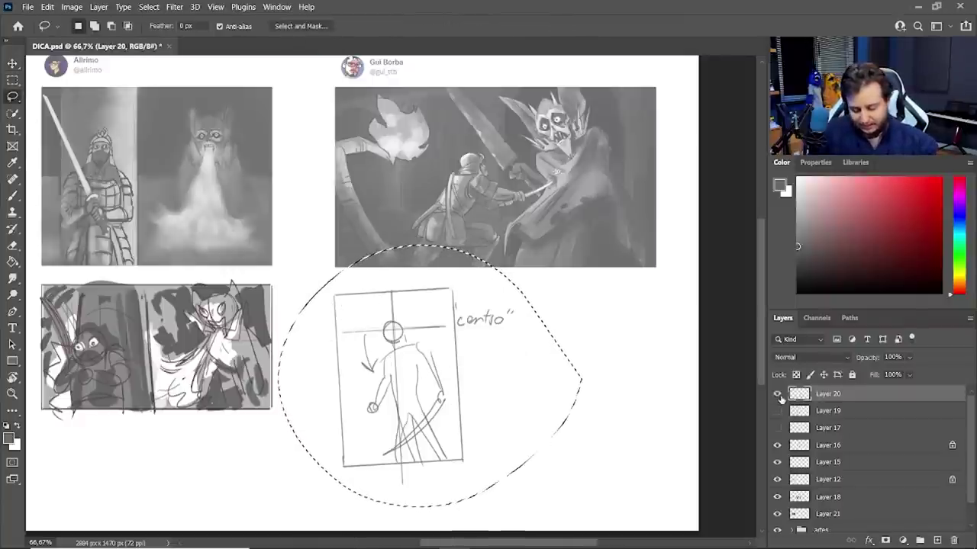
{"action": "left_click", "coordinate": [777, 445]}
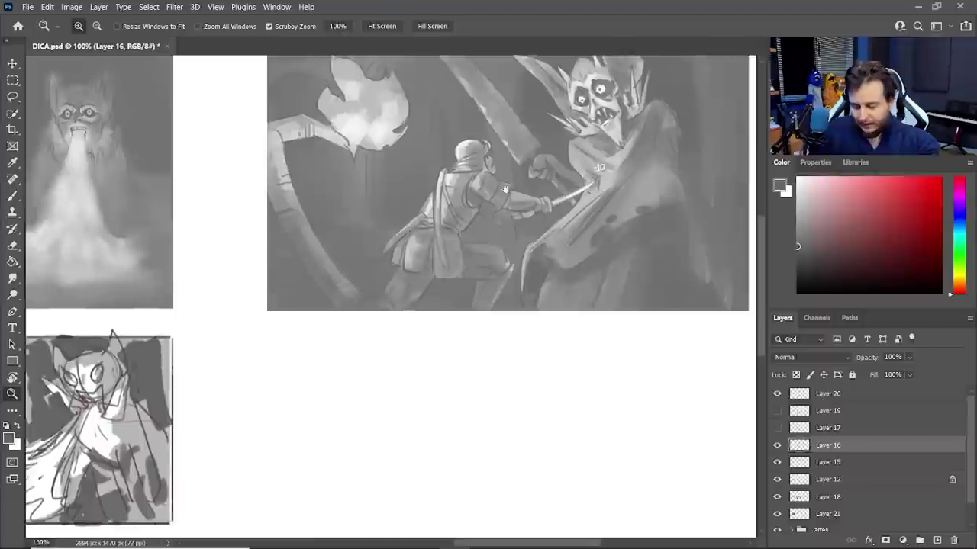
Add a new layer above Layer 16 and choose a very dark blue-grey as the brush colour.
{"action": "mouse_move", "coordinate": [526, 229]}
{"action": "left_mouse_down"}
{"action": "mouse_move", "coordinate": [476, 311]}
{"action": "mouse_move", "coordinate": [447, 306]}
{"action": "left_mouse_up"}
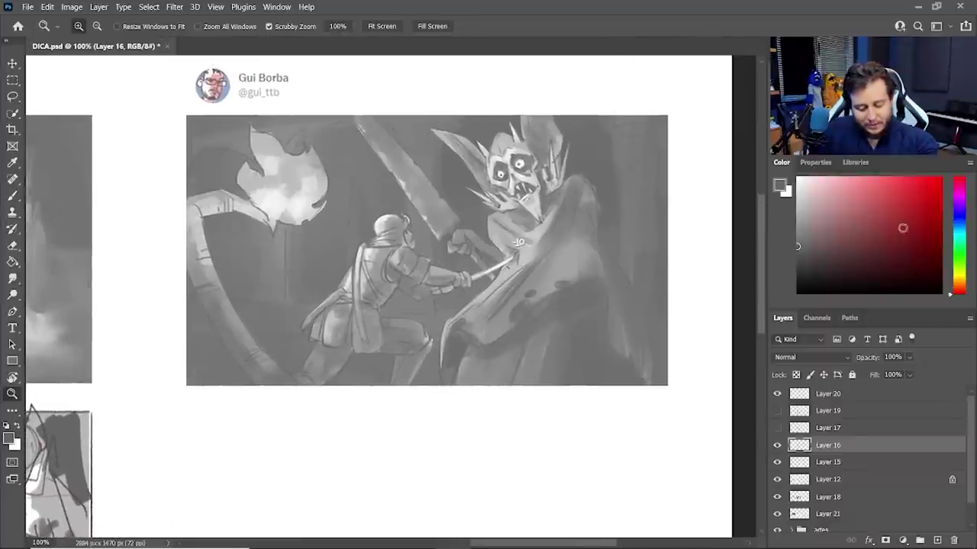
{"action": "left_click", "coordinate": [950, 218]}
{"action": "left_click", "coordinate": [809, 269]}
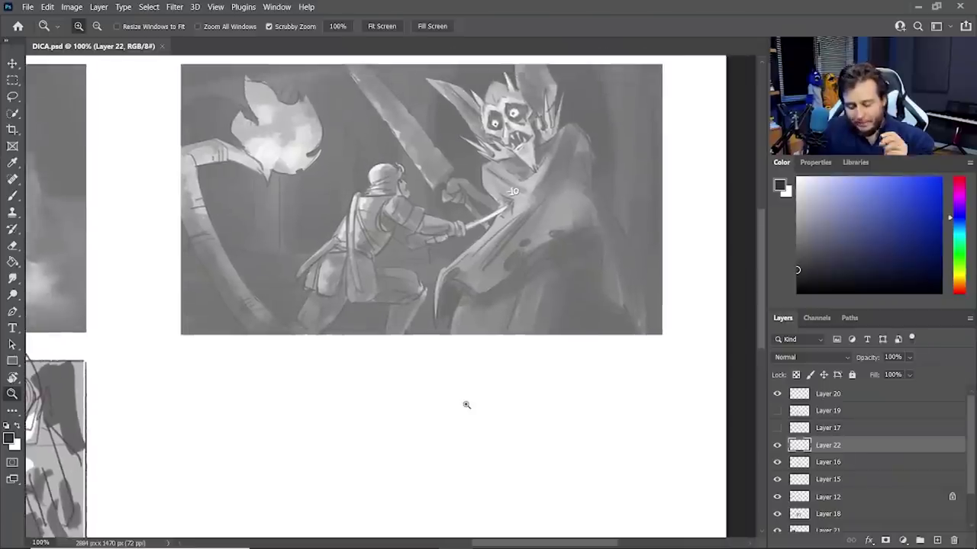
Try circling the "-10" mark above the sword tip in the third artwork, and undo the stroke.
{"action": "left_click", "coordinate": [503, 174]}
{"action": "left_click_drag", "start_coordinate": [483, 238], "coordinate": [479, 293]}
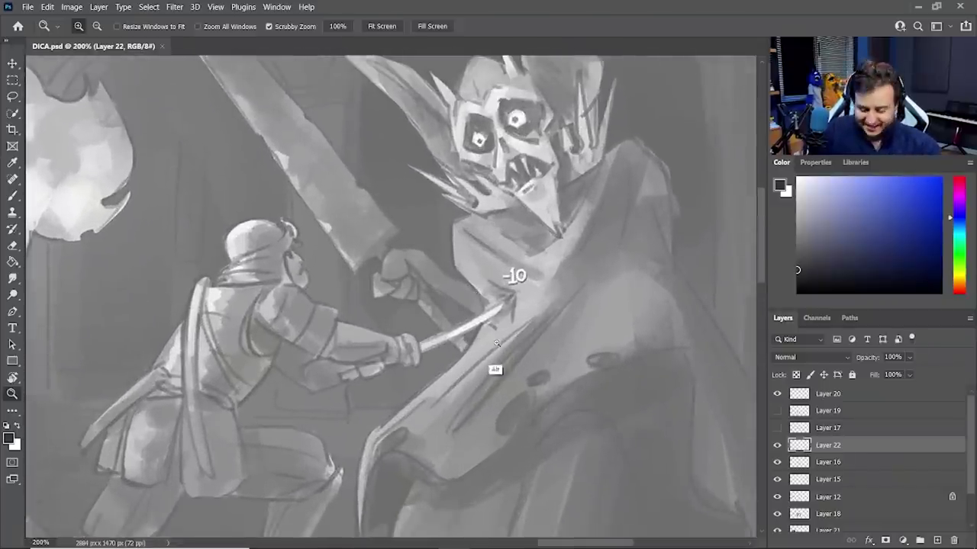
{"action": "mouse_move", "coordinate": [497, 343]}
{"action": "left_mouse_down"}
{"action": "mouse_move", "coordinate": [478, 353]}
{"action": "mouse_move", "coordinate": [501, 341]}
{"action": "left_mouse_up"}
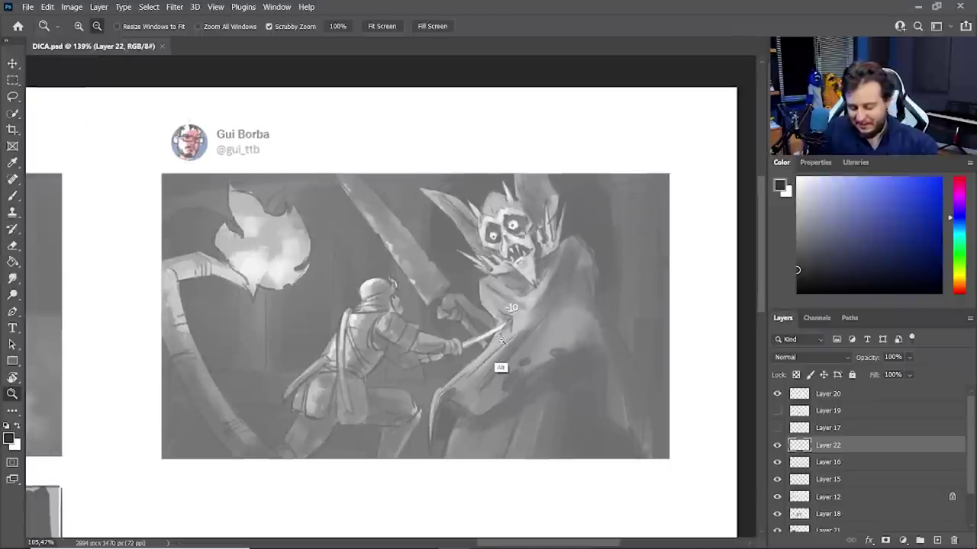
{"action": "scroll", "coordinate": [502, 340], "scroll_direction": "down", "scroll_amount": 2}
{"action": "left_click", "coordinate": [510, 276]}
{"action": "key", "text": "b"}
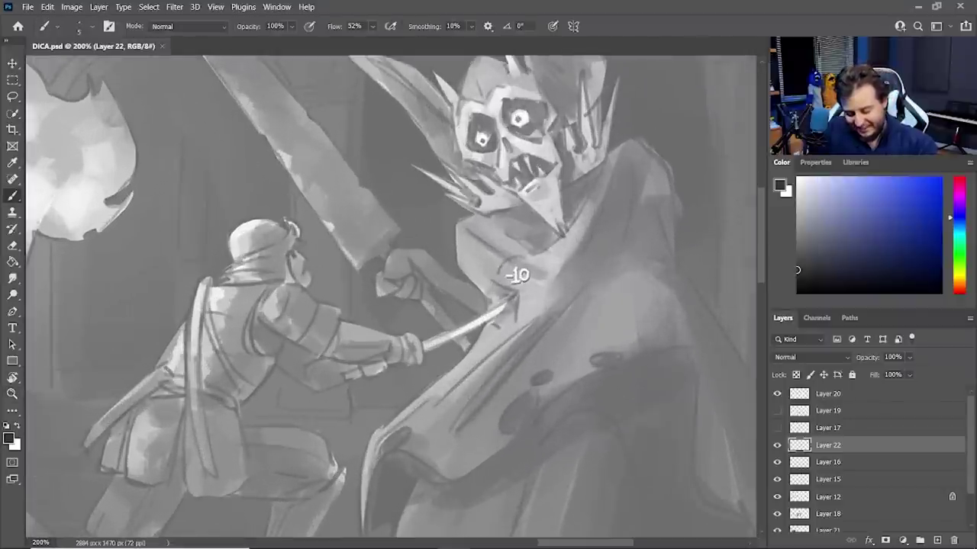
{"action": "left_click_drag", "start_coordinate": [500, 273], "coordinate": [526, 261]}
{"action": "key", "text": "ctrl+z"}
Try a curve sweeping from the creature's cloak under the warrior and up to the flame, and undo it.
{"action": "key", "text": "z"}
{"action": "left_click_drag", "start_coordinate": [488, 411], "coordinate": [462, 458]}
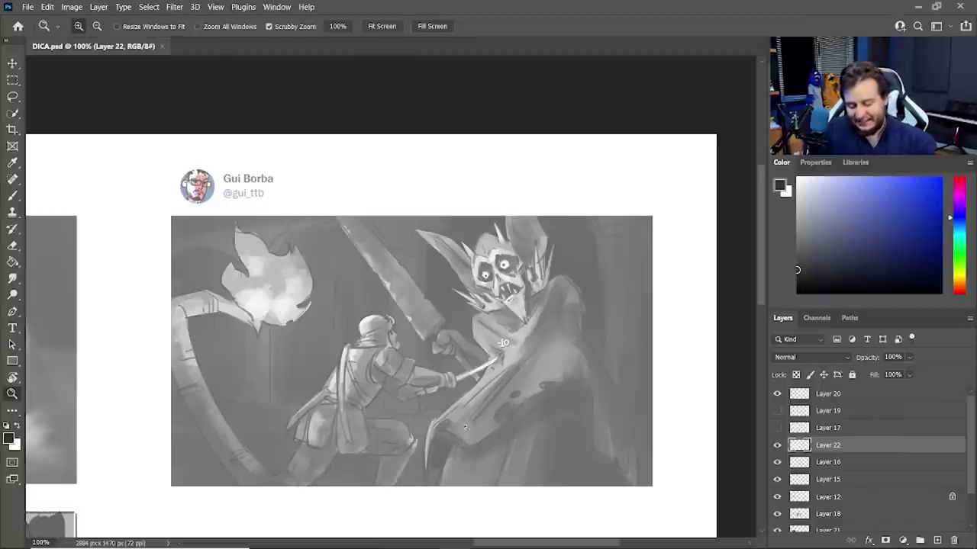
{"action": "left_click_drag", "start_coordinate": [488, 434], "coordinate": [481, 373]}
{"action": "left_click_drag", "start_coordinate": [438, 464], "coordinate": [438, 426]}
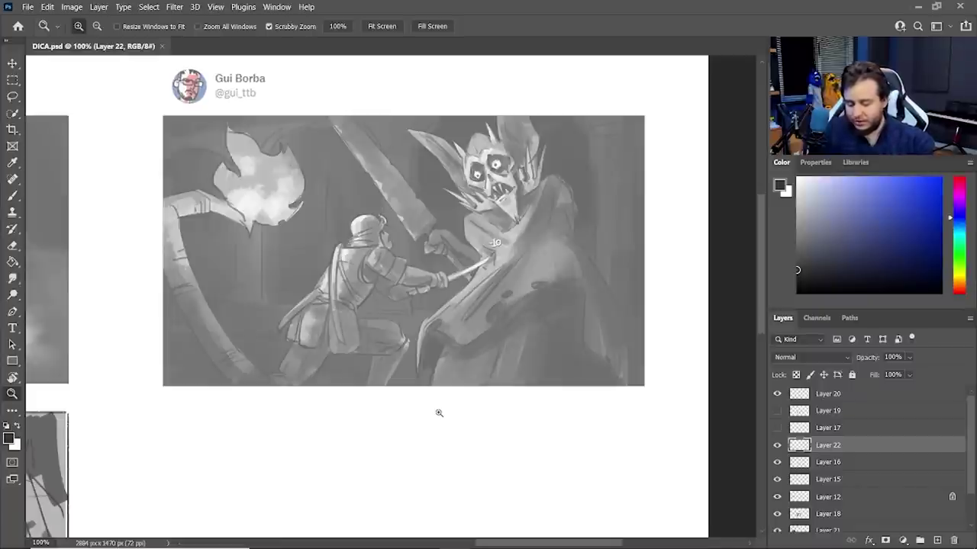
{"action": "key", "text": "b"}
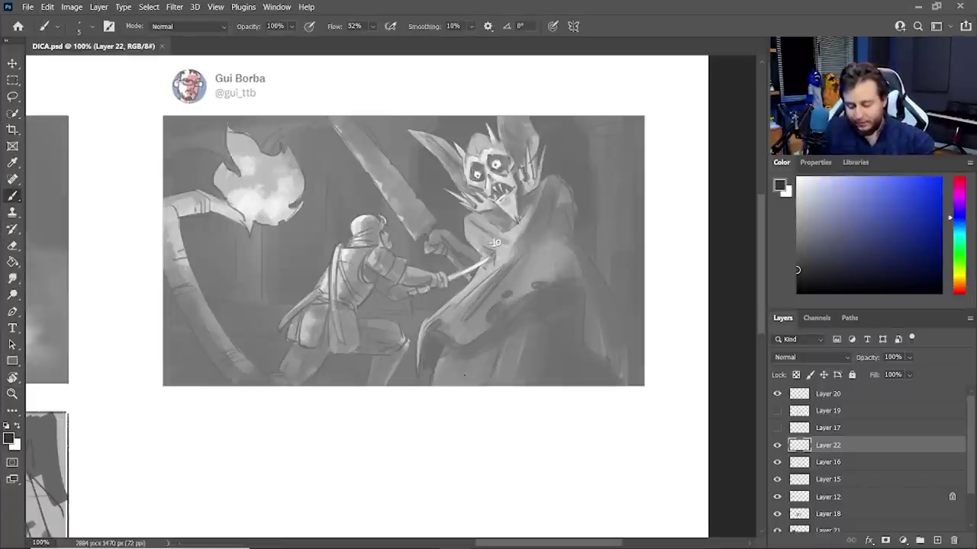
{"action": "mouse_move", "coordinate": [456, 377]}
{"action": "left_mouse_down"}
{"action": "mouse_move", "coordinate": [197, 229]}
{"action": "mouse_move", "coordinate": [255, 230]}
{"action": "left_mouse_up"}
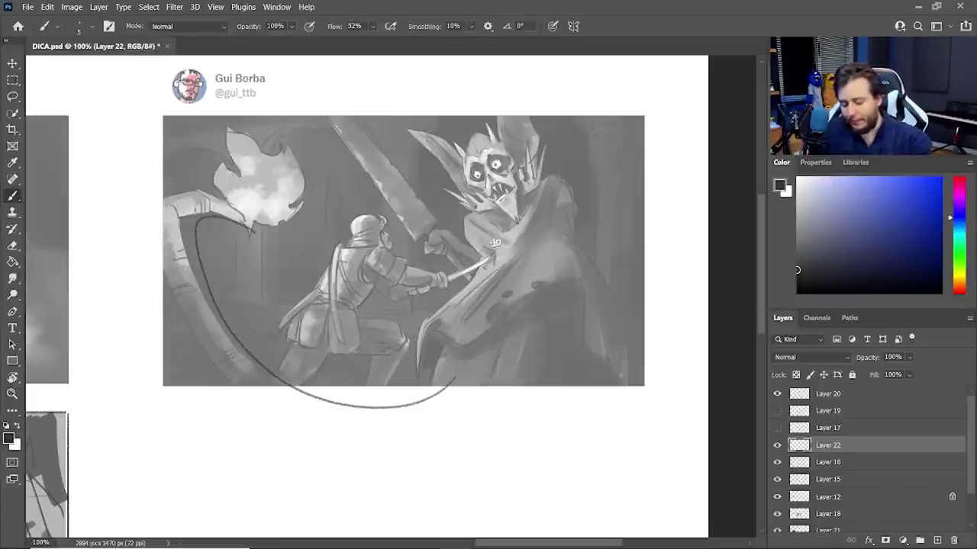
{"action": "key", "text": "ctrl+z"}
Try a loop around the creature's outer side and another curve from its cloak to the flame, undoing each.
{"action": "mouse_move", "coordinate": [539, 321]}
{"action": "left_mouse_down"}
{"action": "mouse_move", "coordinate": [625, 204]}
{"action": "mouse_move", "coordinate": [615, 200]}
{"action": "left_mouse_up"}
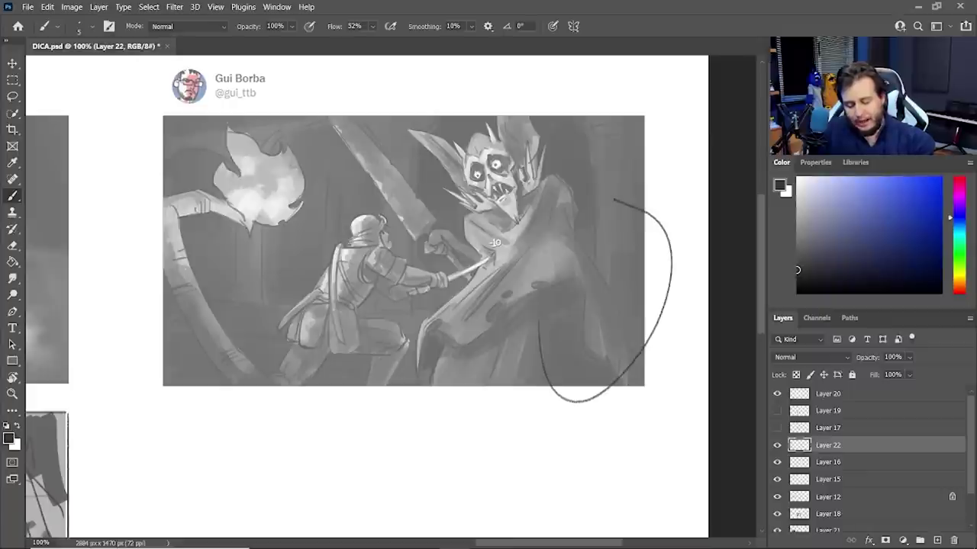
{"action": "mouse_move", "coordinate": [663, 228]}
{"action": "left_mouse_down"}
{"action": "mouse_move", "coordinate": [592, 182]}
{"action": "mouse_move", "coordinate": [570, 218]}
{"action": "left_mouse_up"}
{"action": "key", "text": "ctrl+z"}
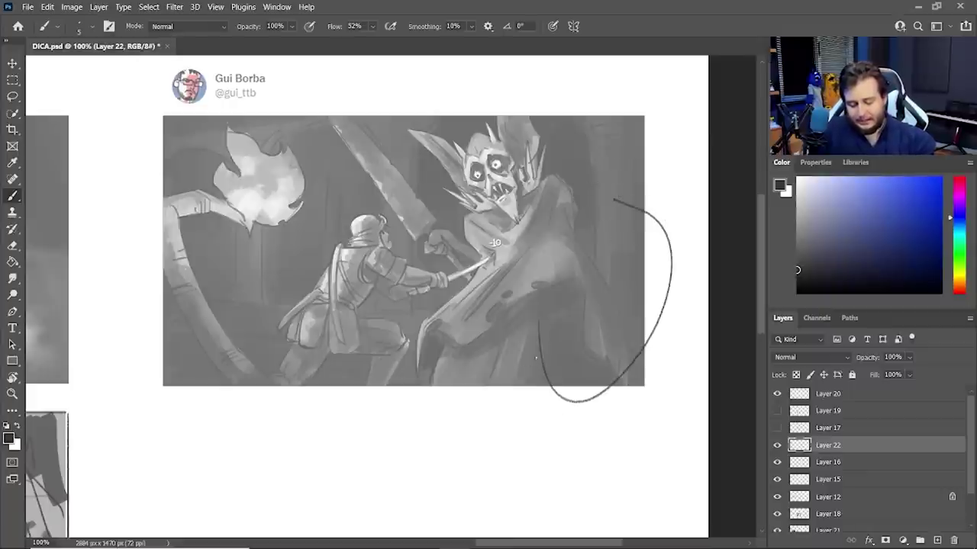
{"action": "key", "text": "ctrl+z"}
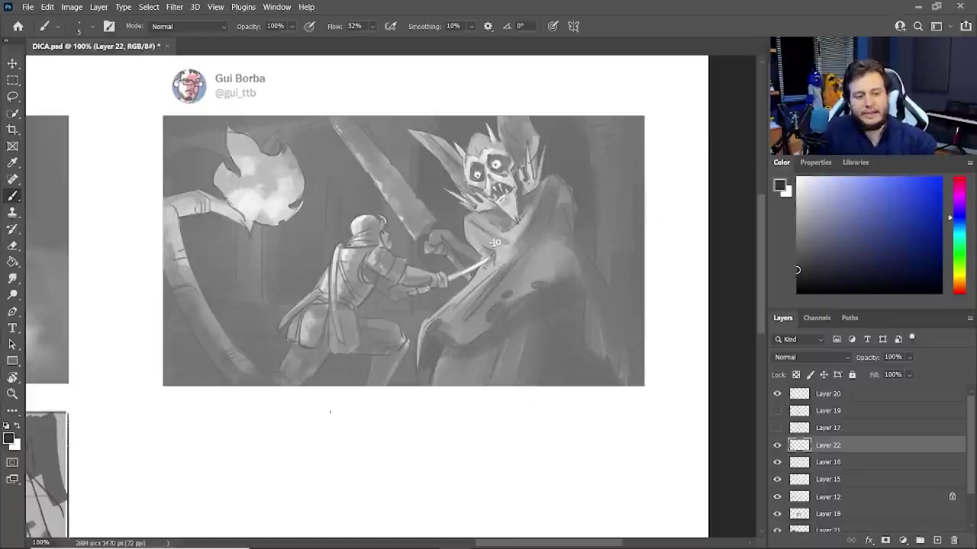
{"action": "mouse_move", "coordinate": [515, 358]}
{"action": "left_mouse_down"}
{"action": "mouse_move", "coordinate": [422, 406]}
{"action": "mouse_move", "coordinate": [259, 207]}
{"action": "left_mouse_up"}
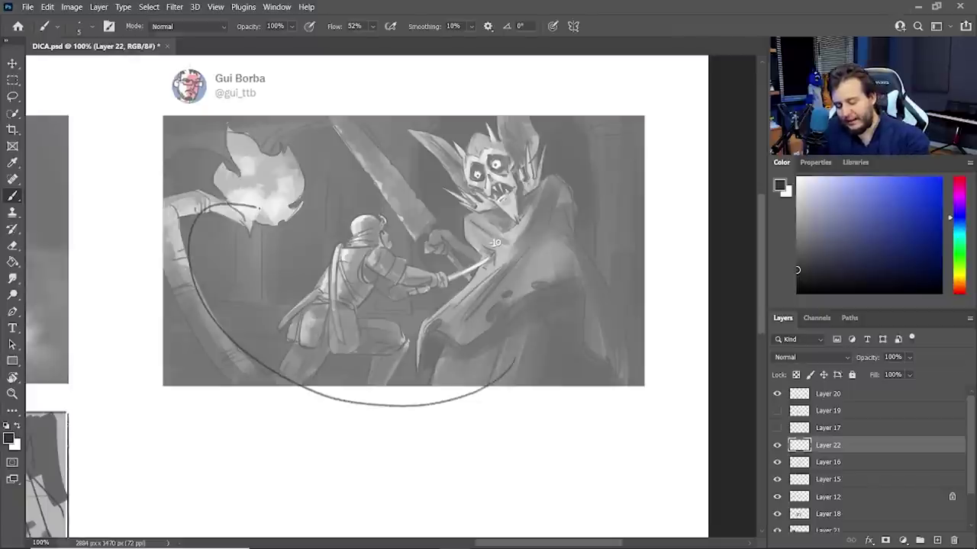
{"action": "key", "text": "ctrl+z"}
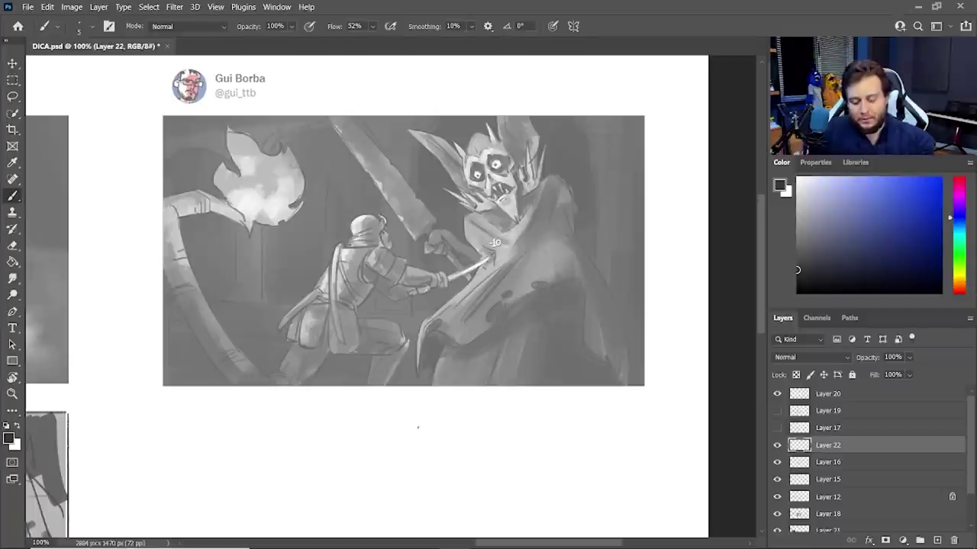
Try curves from above the raised sword towards the flame and down past the creature, undoing each.
{"action": "mouse_move", "coordinate": [330, 99]}
{"action": "left_mouse_down"}
{"action": "mouse_move", "coordinate": [457, 170]}
{"action": "mouse_move", "coordinate": [315, 401]}
{"action": "mouse_move", "coordinate": [270, 163]}
{"action": "left_mouse_up"}
{"action": "key", "text": "ctrl+z"}
{"action": "mouse_move", "coordinate": [338, 96]}
{"action": "left_mouse_down"}
{"action": "mouse_move", "coordinate": [385, 121]}
{"action": "mouse_move", "coordinate": [475, 231]}
{"action": "mouse_move", "coordinate": [405, 135]}
{"action": "mouse_move", "coordinate": [474, 431]}
{"action": "left_mouse_up"}
{"action": "key", "text": "ctrl+z"}
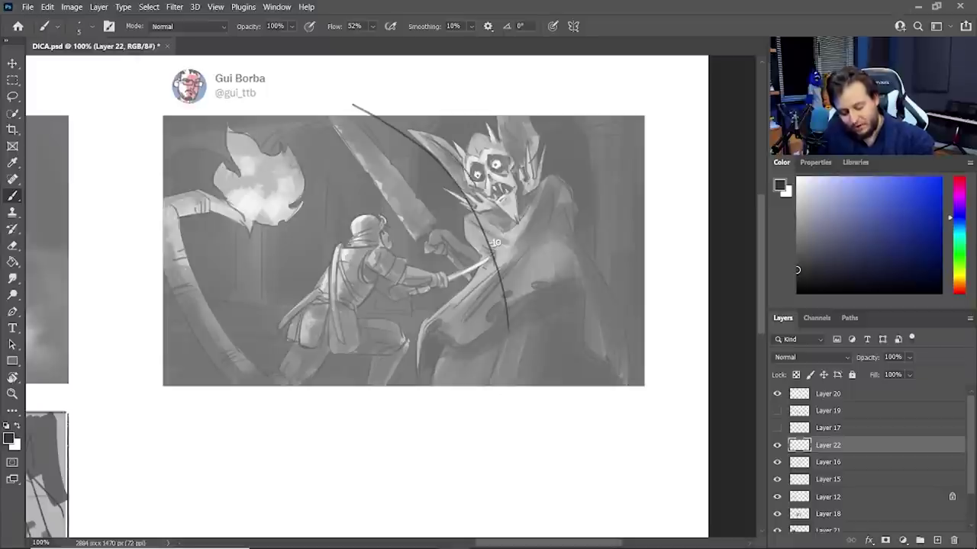
Sketch a dark loop from above the creature's ear, beneath the artwork and around the bent trunk to just below the flame.
{"action": "mouse_move", "coordinate": [458, 173]}
{"action": "left_mouse_down"}
{"action": "mouse_move", "coordinate": [488, 436]}
{"action": "mouse_move", "coordinate": [382, 449]}
{"action": "left_mouse_up"}
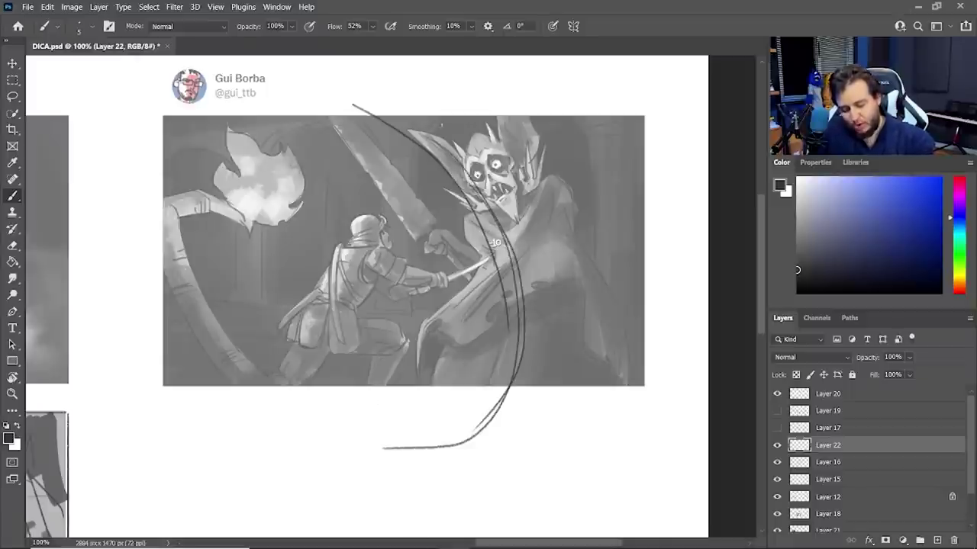
{"action": "mouse_move", "coordinate": [457, 145]}
{"action": "left_mouse_down"}
{"action": "mouse_move", "coordinate": [523, 320]}
{"action": "mouse_move", "coordinate": [403, 458]}
{"action": "left_mouse_up"}
{"action": "mouse_move", "coordinate": [385, 110]}
{"action": "left_mouse_down"}
{"action": "mouse_move", "coordinate": [461, 167]}
{"action": "mouse_move", "coordinate": [522, 305]}
{"action": "mouse_move", "coordinate": [408, 450]}
{"action": "mouse_move", "coordinate": [186, 310]}
{"action": "left_mouse_up"}
{"action": "mouse_move", "coordinate": [518, 386]}
{"action": "left_mouse_down"}
{"action": "mouse_move", "coordinate": [452, 440]}
{"action": "mouse_move", "coordinate": [166, 258]}
{"action": "left_mouse_up"}
{"action": "mouse_move", "coordinate": [415, 437]}
{"action": "left_mouse_down"}
{"action": "mouse_move", "coordinate": [346, 424]}
{"action": "mouse_move", "coordinate": [213, 200]}
{"action": "mouse_move", "coordinate": [255, 210]}
{"action": "mouse_move", "coordinate": [297, 246]}
{"action": "mouse_move", "coordinate": [219, 368]}
{"action": "left_mouse_up"}
{"action": "left_click_drag", "start_coordinate": [161, 293], "coordinate": [314, 261]}
{"action": "left_click_drag", "start_coordinate": [181, 246], "coordinate": [293, 241]}
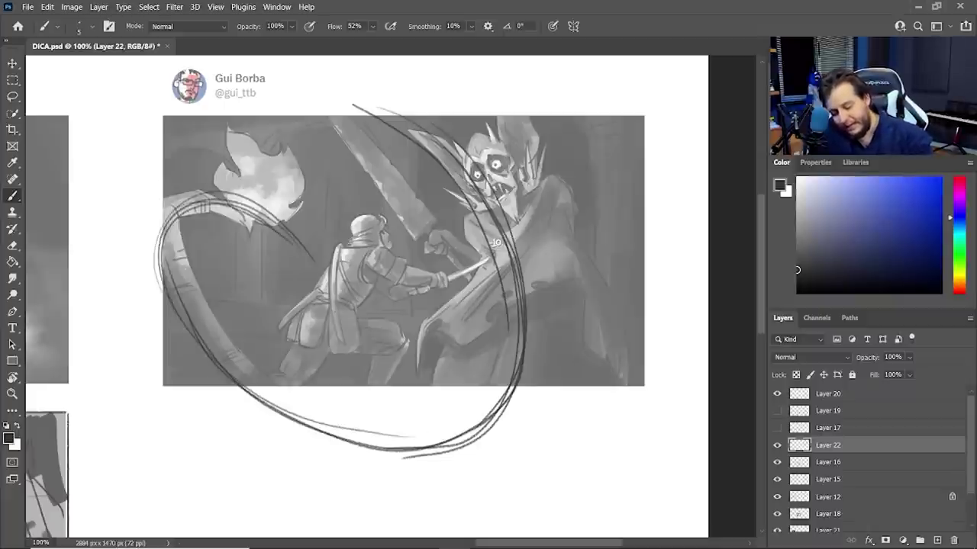
Extend the loop's inner end into an arrow pointing at the warrior's back and reinforce the whole loop with extra strokes.
{"action": "mouse_move", "coordinate": [398, 105]}
{"action": "left_mouse_down"}
{"action": "mouse_move", "coordinate": [483, 193]}
{"action": "mouse_move", "coordinate": [511, 365]}
{"action": "left_mouse_up"}
{"action": "left_click_drag", "start_coordinate": [240, 195], "coordinate": [340, 290]}
{"action": "left_click_drag", "start_coordinate": [327, 241], "coordinate": [340, 291]}
{"action": "mouse_move", "coordinate": [332, 238]}
{"action": "left_mouse_down"}
{"action": "mouse_move", "coordinate": [337, 290]}
{"action": "mouse_move", "coordinate": [161, 255]}
{"action": "left_mouse_up"}
{"action": "mouse_move", "coordinate": [191, 195]}
{"action": "left_mouse_down"}
{"action": "mouse_move", "coordinate": [328, 289]}
{"action": "mouse_move", "coordinate": [279, 259]}
{"action": "mouse_move", "coordinate": [318, 262]}
{"action": "left_mouse_up"}
{"action": "key", "text": "e"}
{"action": "key", "text": "b"}
{"action": "left_click_drag", "start_coordinate": [290, 227], "coordinate": [329, 275]}
{"action": "left_click_drag", "start_coordinate": [292, 263], "coordinate": [338, 291]}
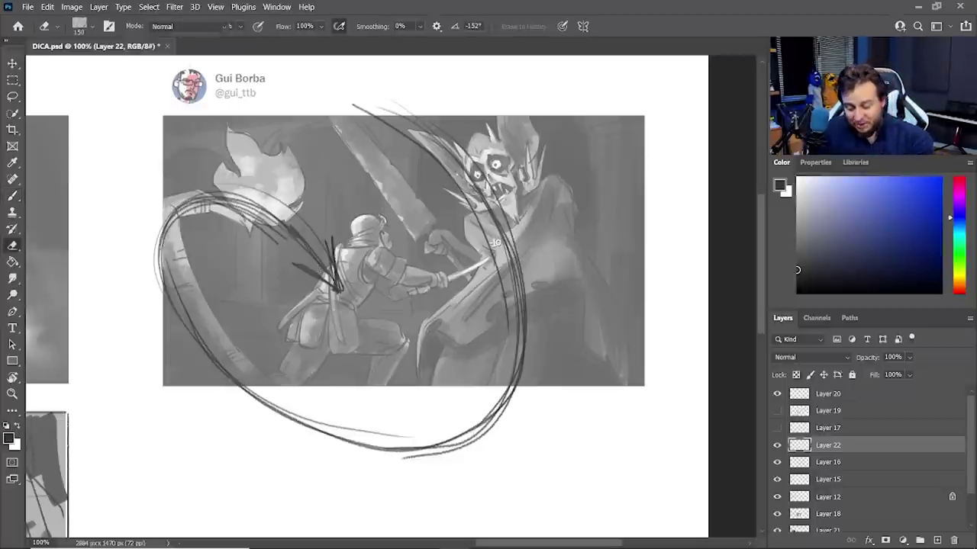
{"action": "mouse_move", "coordinate": [378, 105]}
{"action": "left_mouse_down"}
{"action": "mouse_move", "coordinate": [462, 208]}
{"action": "mouse_move", "coordinate": [232, 385]}
{"action": "mouse_move", "coordinate": [336, 287]}
{"action": "left_mouse_up"}
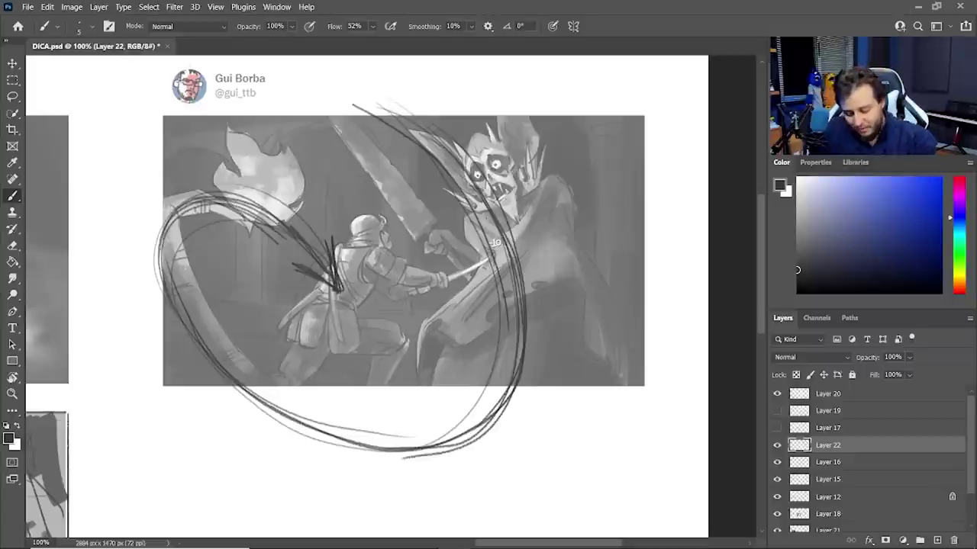
Hide Layer 22 and add a new layer above it.
{"action": "key", "text": "e"}
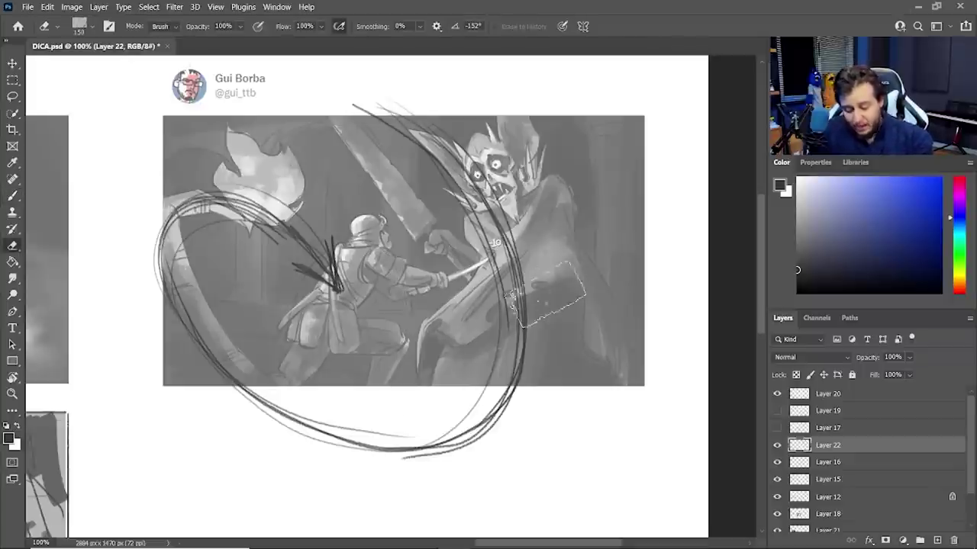
{"action": "left_click", "coordinate": [776, 445]}
{"action": "key", "text": "b"}
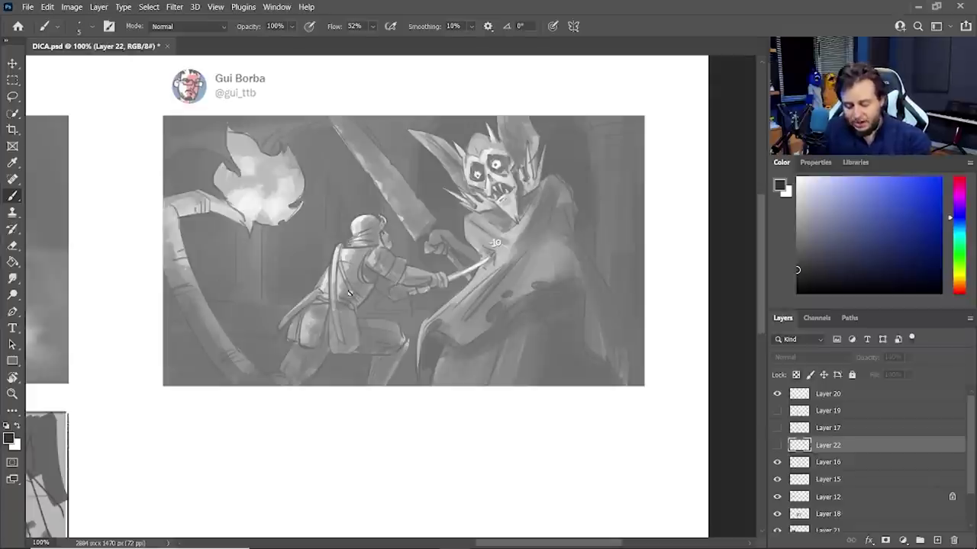
{"action": "left_click", "coordinate": [937, 540]}
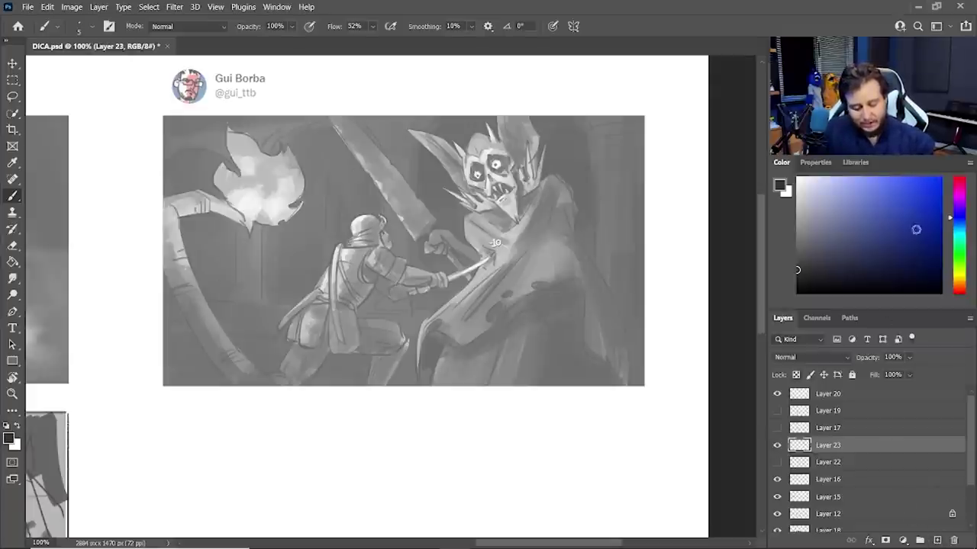
Try crimson arrows from the bent trunk towards the warrior's back, undoing each.
{"action": "left_click", "coordinate": [960, 197]}
{"action": "left_click_drag", "start_coordinate": [960, 197], "coordinate": [960, 178]}
{"action": "left_click", "coordinate": [929, 178]}
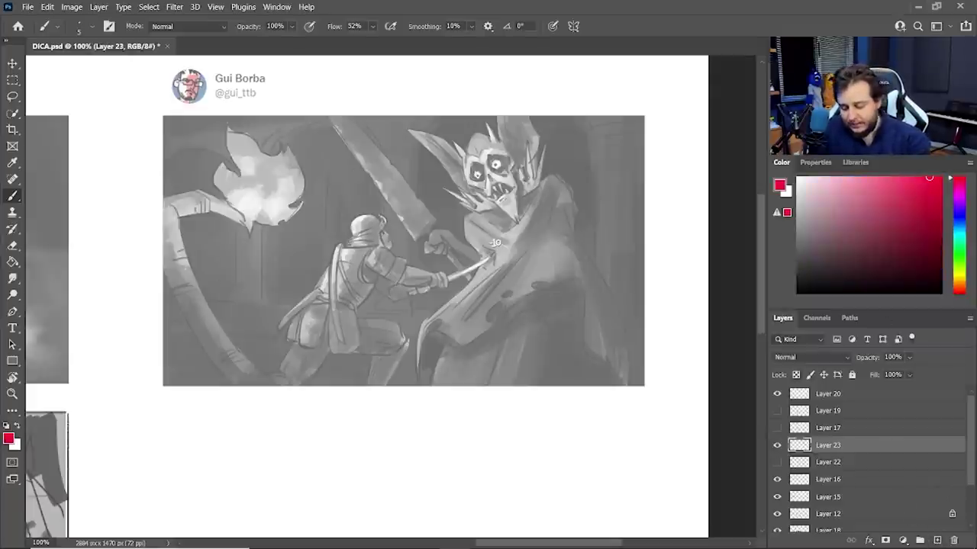
{"action": "mouse_move", "coordinate": [181, 223]}
{"action": "left_mouse_down"}
{"action": "mouse_move", "coordinate": [283, 260]}
{"action": "mouse_move", "coordinate": [300, 278]}
{"action": "left_mouse_up"}
{"action": "left_click_drag", "start_coordinate": [287, 254], "coordinate": [299, 277]}
{"action": "key", "text": "ctrl+z"}
{"action": "key", "text": "ctrl+z"}
{"action": "left_click", "coordinate": [914, 178]}
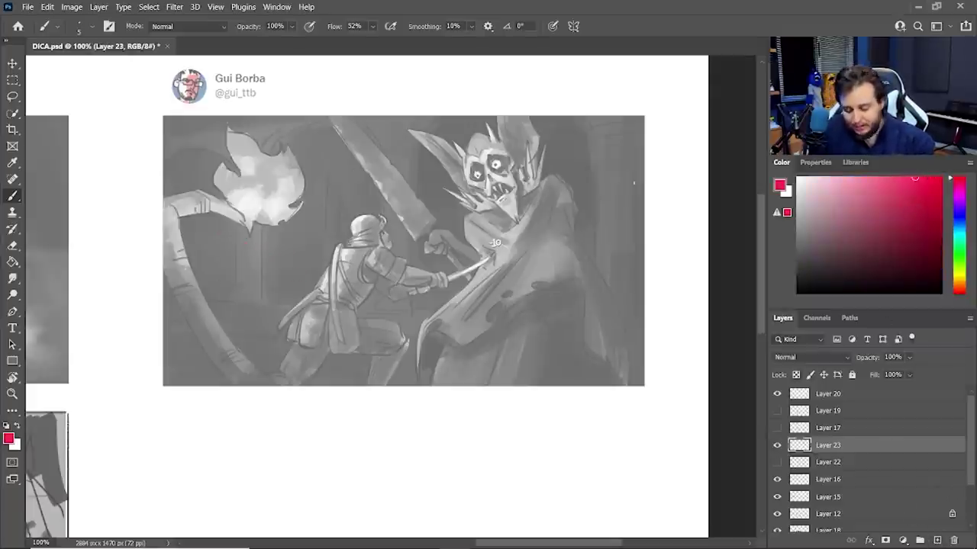
{"action": "mouse_move", "coordinate": [203, 233]}
{"action": "left_mouse_down"}
{"action": "mouse_move", "coordinate": [314, 284]}
{"action": "mouse_move", "coordinate": [287, 289]}
{"action": "left_mouse_up"}
{"action": "key", "text": "ctrl+z"}
{"action": "key", "text": "ctrl+z"}
Draw white arrows around the warrior, all pointing inward at him from the flame, trunk, creature and ground.
{"action": "left_click", "coordinate": [797, 178]}
{"action": "mouse_move", "coordinate": [203, 233]}
{"action": "left_mouse_down"}
{"action": "mouse_move", "coordinate": [243, 241]}
{"action": "mouse_move", "coordinate": [307, 280]}
{"action": "left_mouse_up"}
{"action": "left_click_drag", "start_coordinate": [286, 242], "coordinate": [290, 282]}
{"action": "left_click_drag", "start_coordinate": [235, 339], "coordinate": [289, 314]}
{"action": "mouse_move", "coordinate": [264, 315]}
{"action": "left_mouse_down"}
{"action": "mouse_move", "coordinate": [287, 314]}
{"action": "mouse_move", "coordinate": [264, 317]}
{"action": "left_mouse_up"}
{"action": "left_click_drag", "start_coordinate": [445, 177], "coordinate": [397, 219]}
{"action": "left_click_drag", "start_coordinate": [399, 196], "coordinate": [418, 202]}
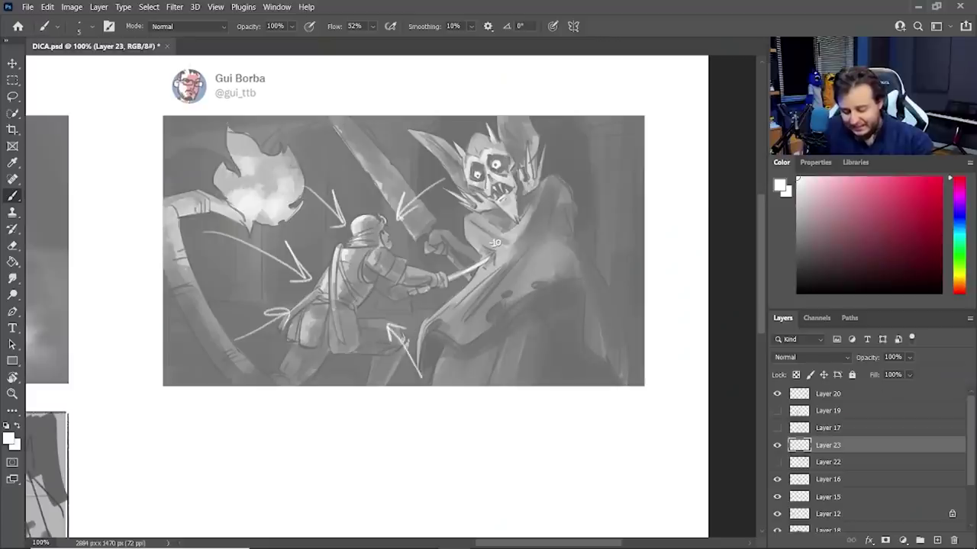
{"action": "mouse_move", "coordinate": [469, 319]}
{"action": "left_mouse_down"}
{"action": "mouse_move", "coordinate": [400, 305]}
{"action": "mouse_move", "coordinate": [419, 328]}
{"action": "left_mouse_up"}
Draw a large white ring around the warrior through the creature's face and the flame, going over it several times.
{"action": "mouse_move", "coordinate": [500, 167]}
{"action": "left_mouse_down"}
{"action": "mouse_move", "coordinate": [524, 221]}
{"action": "mouse_move", "coordinate": [501, 385]}
{"action": "left_mouse_up"}
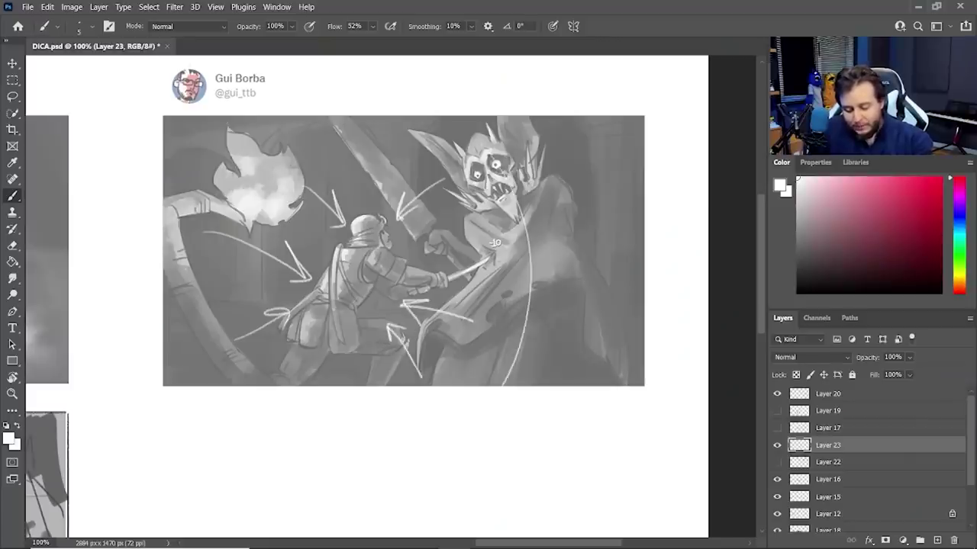
{"action": "left_click_drag", "start_coordinate": [501, 185], "coordinate": [493, 381]}
{"action": "mouse_move", "coordinate": [275, 386]}
{"action": "left_mouse_down"}
{"action": "mouse_move", "coordinate": [192, 229]}
{"action": "mouse_move", "coordinate": [378, 149]}
{"action": "left_mouse_up"}
{"action": "mouse_move", "coordinate": [273, 386]}
{"action": "left_mouse_down"}
{"action": "mouse_move", "coordinate": [264, 177]}
{"action": "mouse_move", "coordinate": [528, 328]}
{"action": "mouse_move", "coordinate": [491, 385]}
{"action": "left_mouse_up"}
{"action": "left_click_drag", "start_coordinate": [222, 275], "coordinate": [511, 267]}
{"action": "mouse_move", "coordinate": [271, 386]}
{"action": "left_mouse_down"}
{"action": "mouse_move", "coordinate": [531, 279]}
{"action": "mouse_move", "coordinate": [496, 385]}
{"action": "left_mouse_up"}
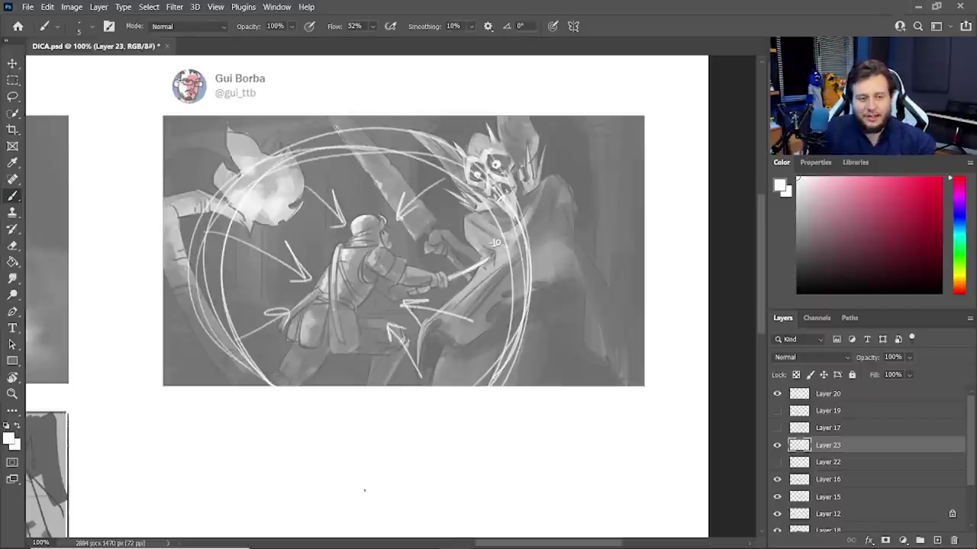
Hide Layer 23 and make Layer 20 the active layer.
{"action": "left_click", "coordinate": [776, 446]}
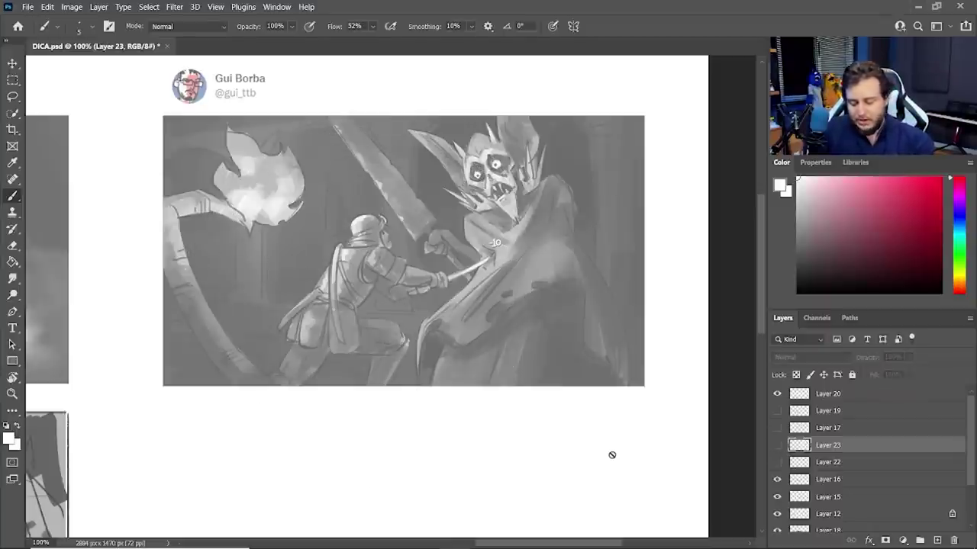
{"action": "key", "text": "ctrl"}
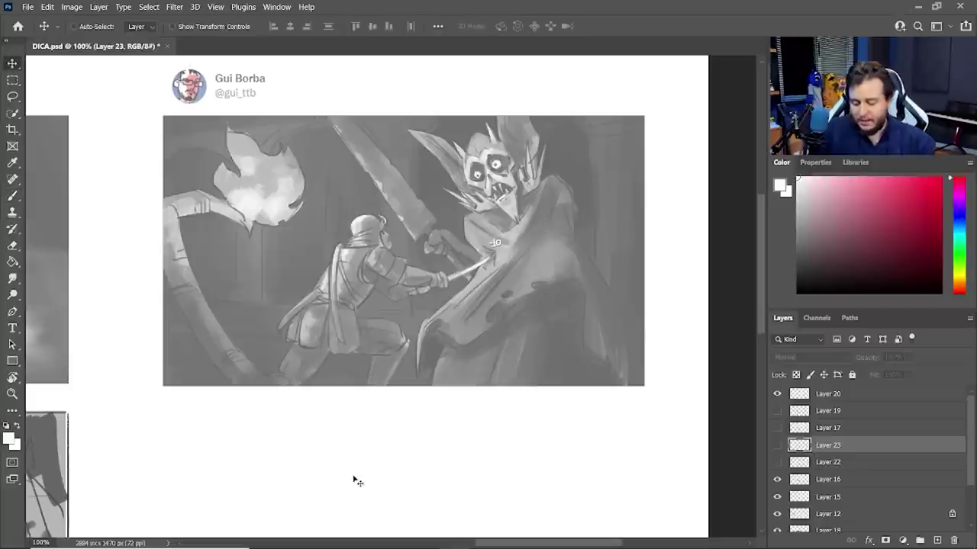
{"action": "left_click", "coordinate": [804, 398]}
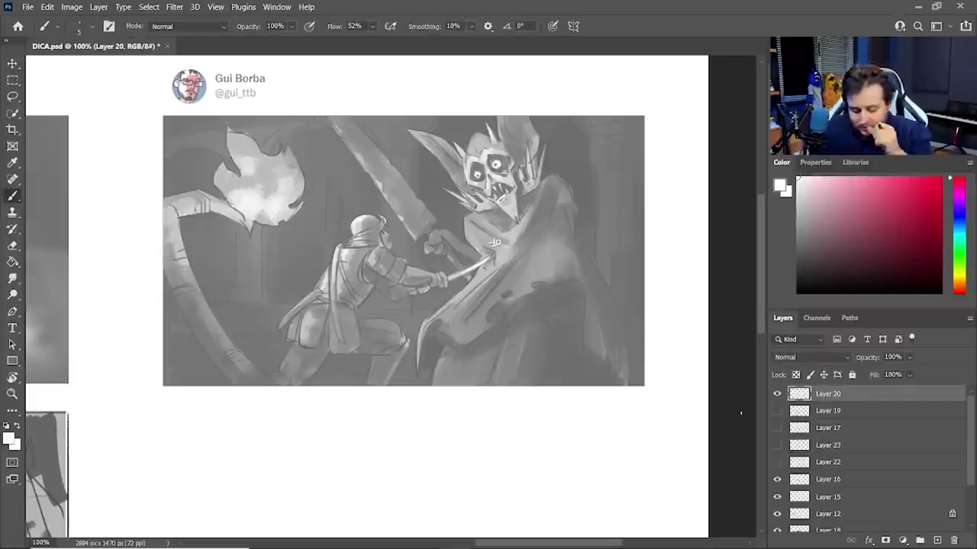
{"action": "left_click", "coordinate": [778, 411]}
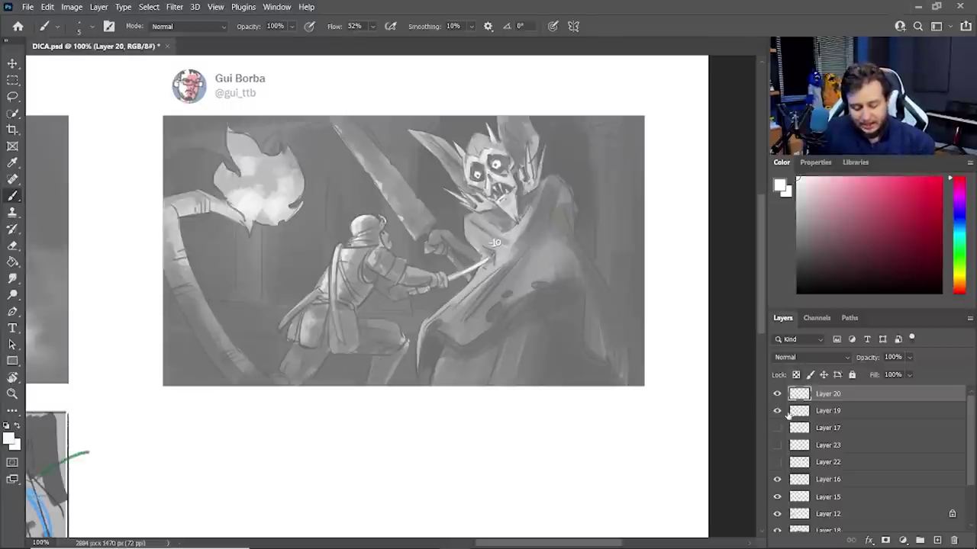
{"action": "left_click", "coordinate": [776, 411]}
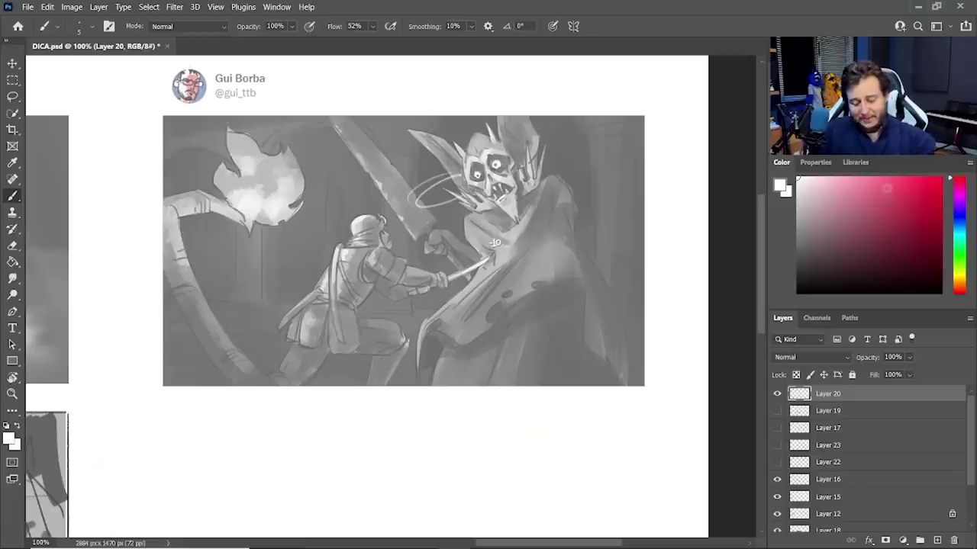
Erase the white loop beside the creature's face, try crimson curves around the warrior, and undo them.
{"action": "key", "text": "e"}
{"action": "left_click_drag", "start_coordinate": [433, 188], "coordinate": [437, 179]}
{"action": "mouse_move", "coordinate": [394, 95]}
{"action": "left_mouse_down"}
{"action": "mouse_move", "coordinate": [295, 436]}
{"action": "mouse_move", "coordinate": [397, 294]}
{"action": "mouse_move", "coordinate": [389, 248]}
{"action": "left_mouse_up"}
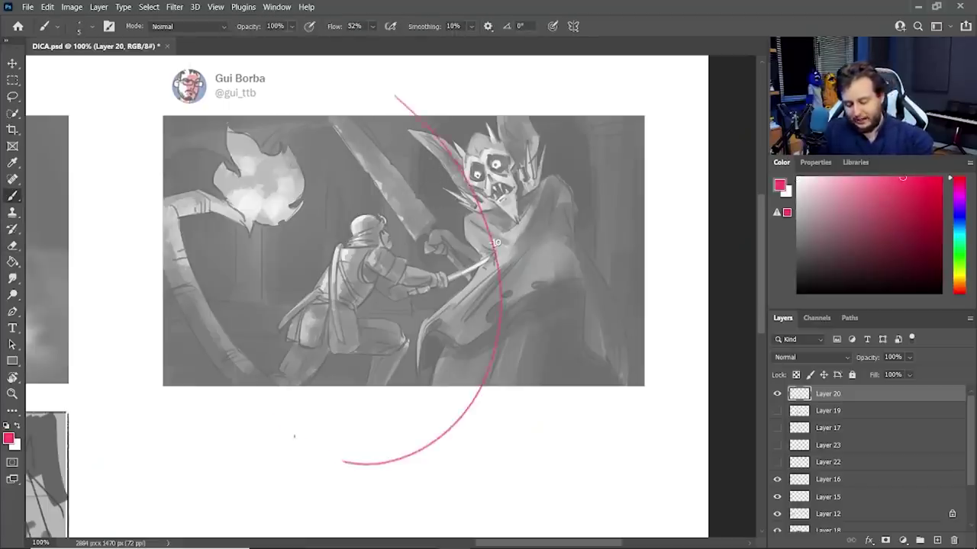
{"action": "key", "text": "ctrl+z"}
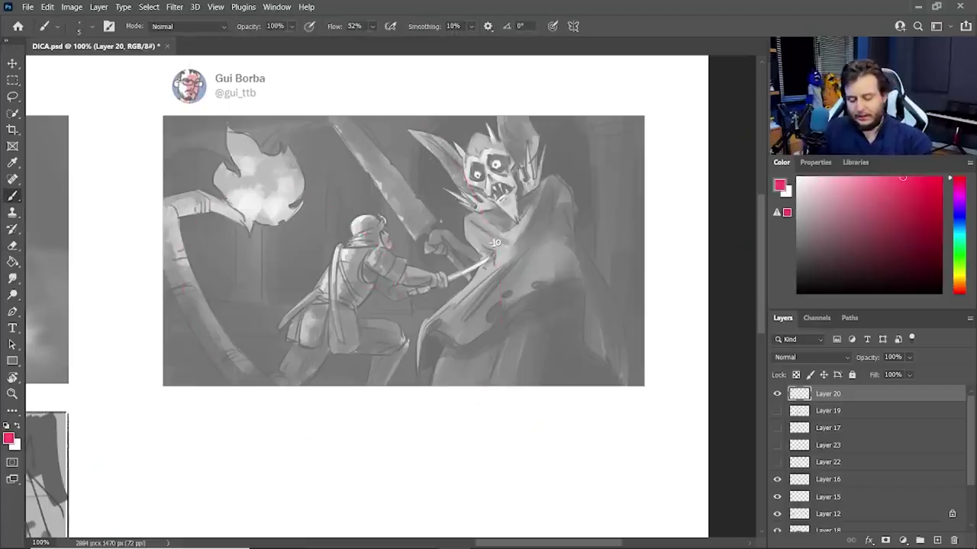
{"action": "left_click_drag", "start_coordinate": [317, 243], "coordinate": [341, 258]}
{"action": "key", "text": "ctrl+z"}
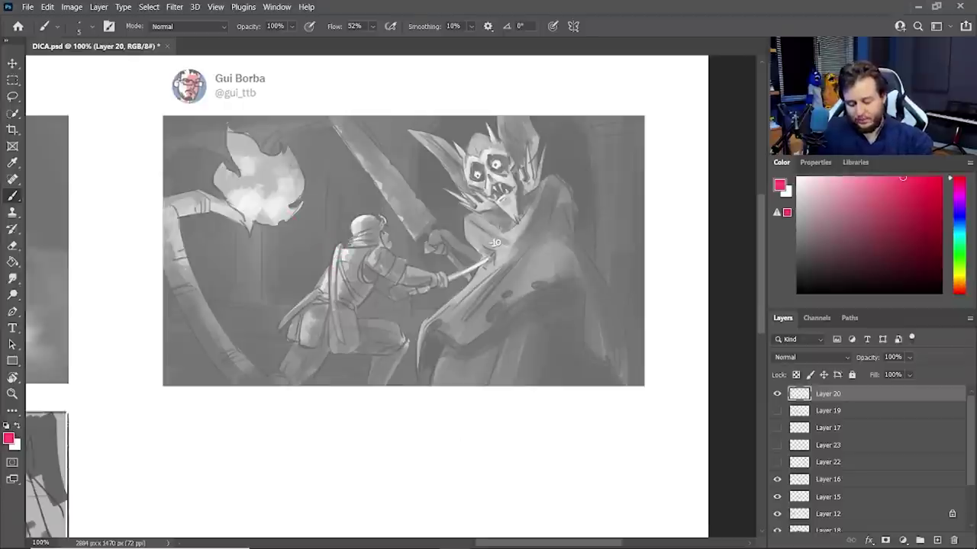
Try a crimson diagonal arrow through the warrior and creature with circles around both heads, and erase the marks.
{"action": "left_click_drag", "start_coordinate": [249, 390], "coordinate": [558, 112]}
{"action": "key", "text": "ctrl+z"}
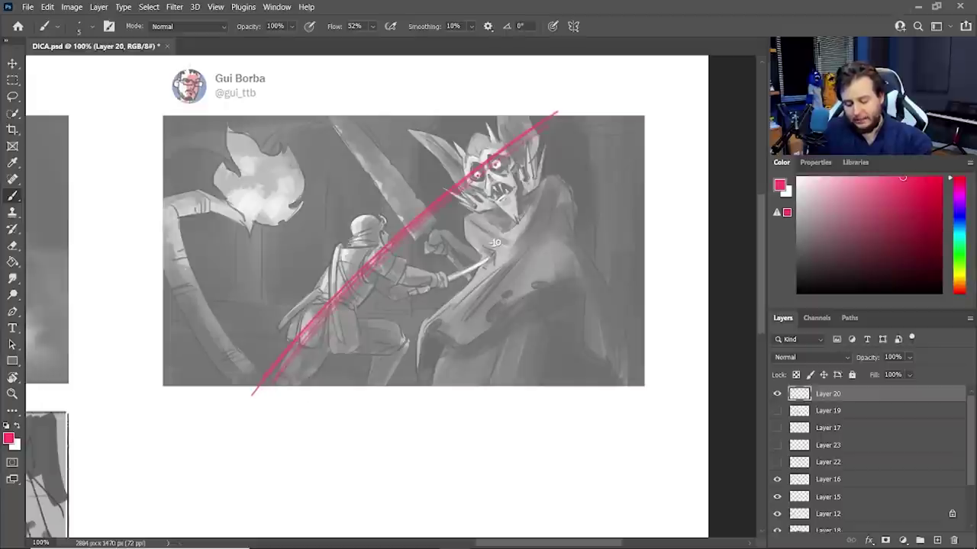
{"action": "key", "text": "ctrl+z"}
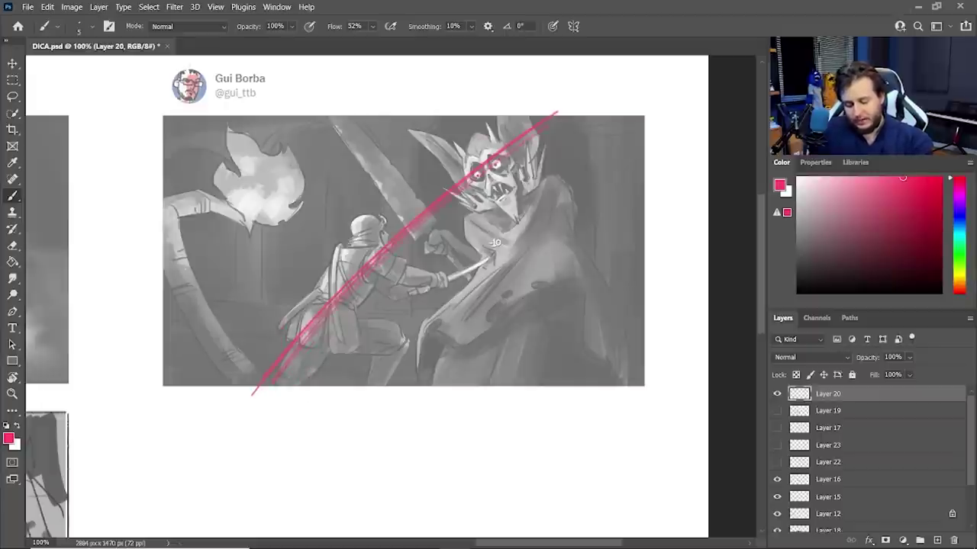
{"action": "left_click_drag", "start_coordinate": [468, 144], "coordinate": [530, 163]}
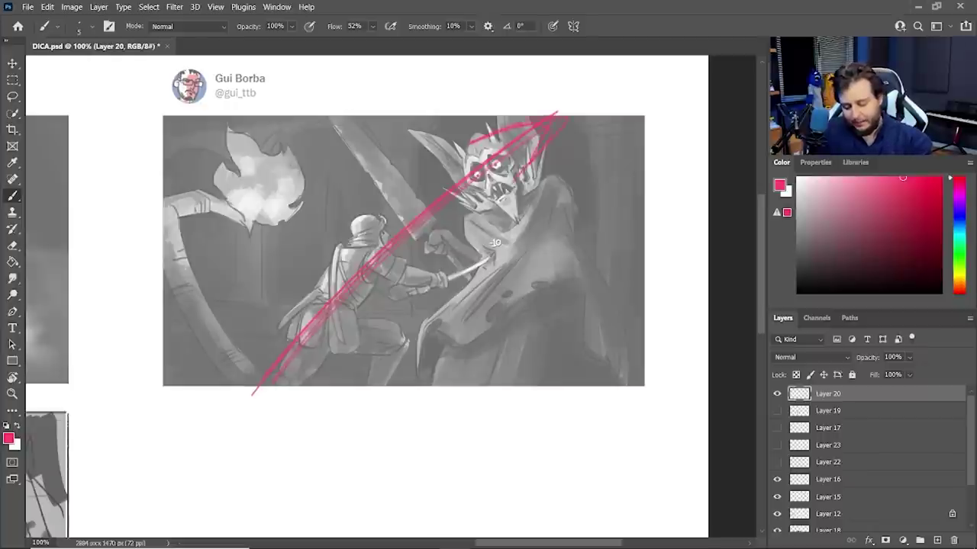
{"action": "mouse_move", "coordinate": [382, 222]}
{"action": "left_mouse_down"}
{"action": "mouse_move", "coordinate": [359, 246]}
{"action": "mouse_move", "coordinate": [385, 227]}
{"action": "left_mouse_up"}
{"action": "mouse_move", "coordinate": [482, 153]}
{"action": "left_mouse_down"}
{"action": "mouse_move", "coordinate": [469, 187]}
{"action": "mouse_move", "coordinate": [515, 191]}
{"action": "mouse_move", "coordinate": [488, 156]}
{"action": "left_mouse_up"}
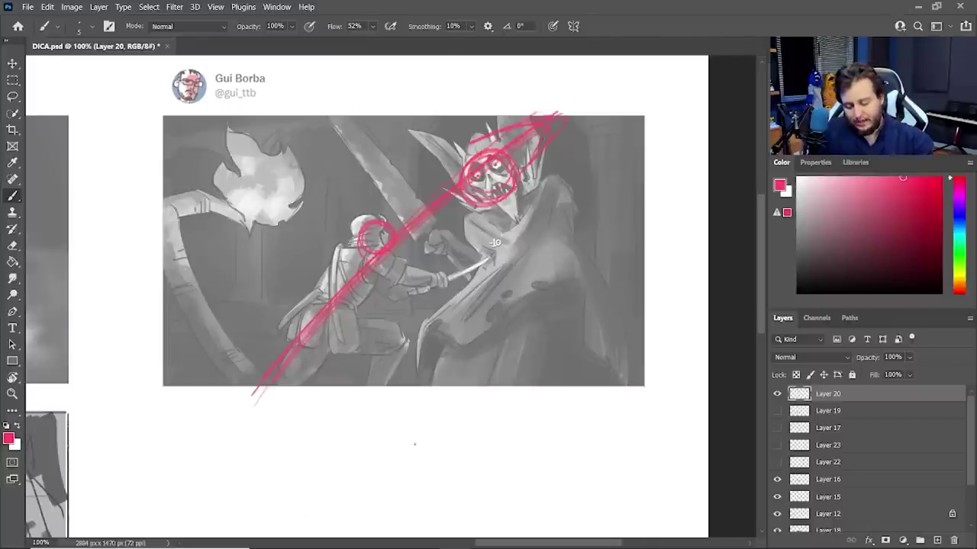
{"action": "key", "text": "e"}
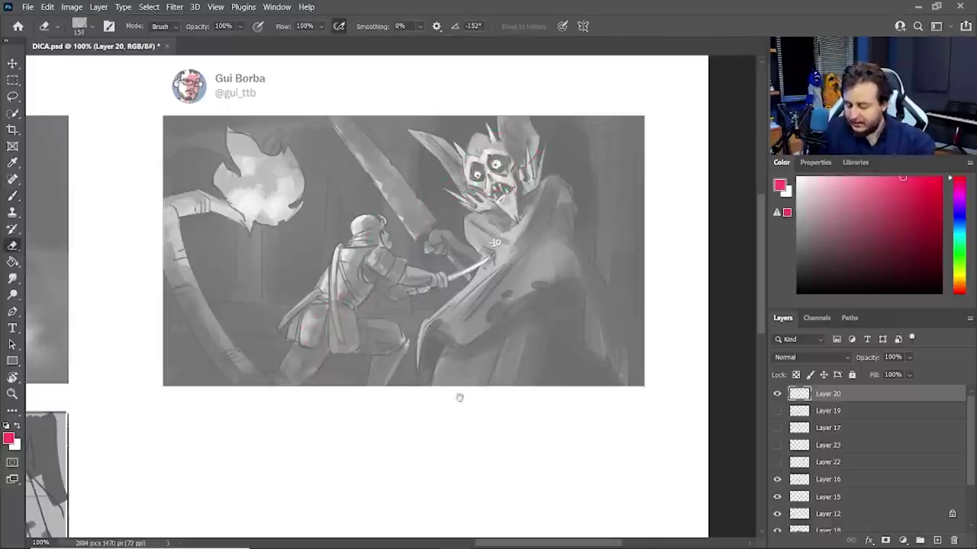
Draw a wide rectangular thumbnail frame in dark grey below the warrior-and-creature artwork, on a new layer.
{"action": "left_click_drag", "start_coordinate": [462, 399], "coordinate": [427, 305]}
{"action": "left_click", "coordinate": [482, 348], "text": "alt"}
{"action": "left_click", "coordinate": [481, 348], "text": "alt"}
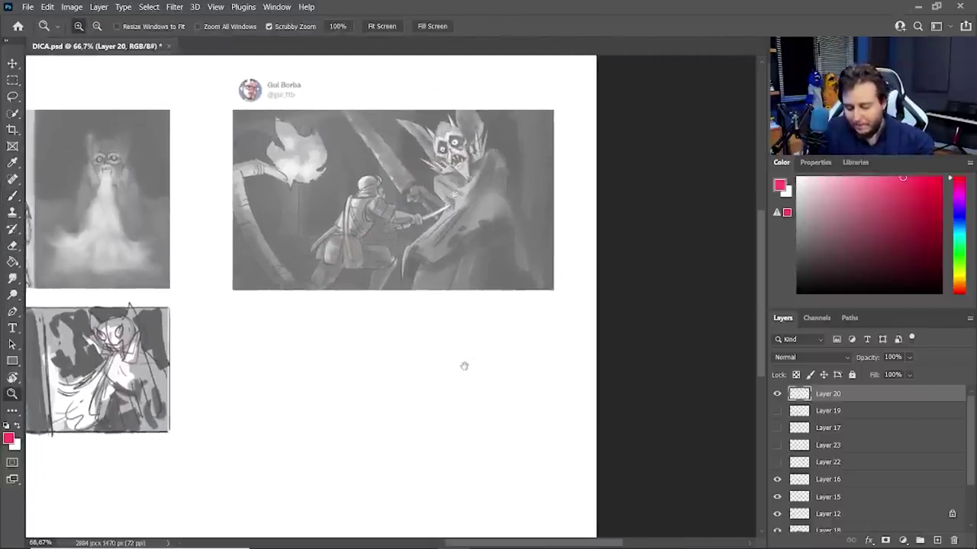
{"action": "key", "text": "b"}
{"action": "left_click", "coordinate": [814, 266]}
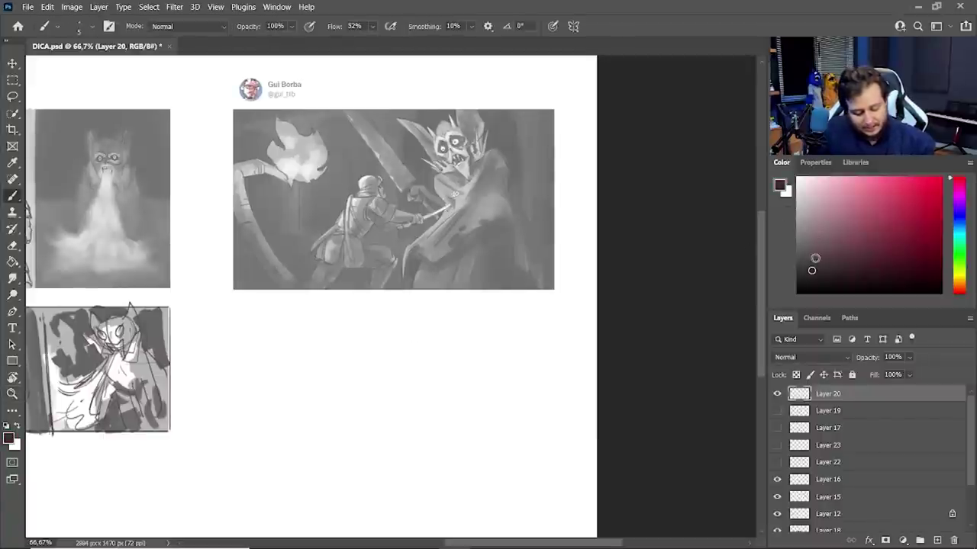
{"action": "left_click", "coordinate": [936, 540]}
{"action": "left_click_drag", "start_coordinate": [233, 314], "coordinate": [232, 467]}
{"action": "mouse_move", "coordinate": [234, 311]}
{"action": "left_mouse_down"}
{"action": "mouse_move", "coordinate": [551, 321]}
{"action": "mouse_move", "coordinate": [556, 312]}
{"action": "mouse_move", "coordinate": [557, 466]}
{"action": "left_mouse_up"}
{"action": "left_click_drag", "start_coordinate": [232, 464], "coordinate": [556, 464]}
Erase the thumbnail frame's bottom edge and redraw it slightly lower as a straight line.
{"action": "key", "text": "e"}
{"action": "key", "text": "z"}
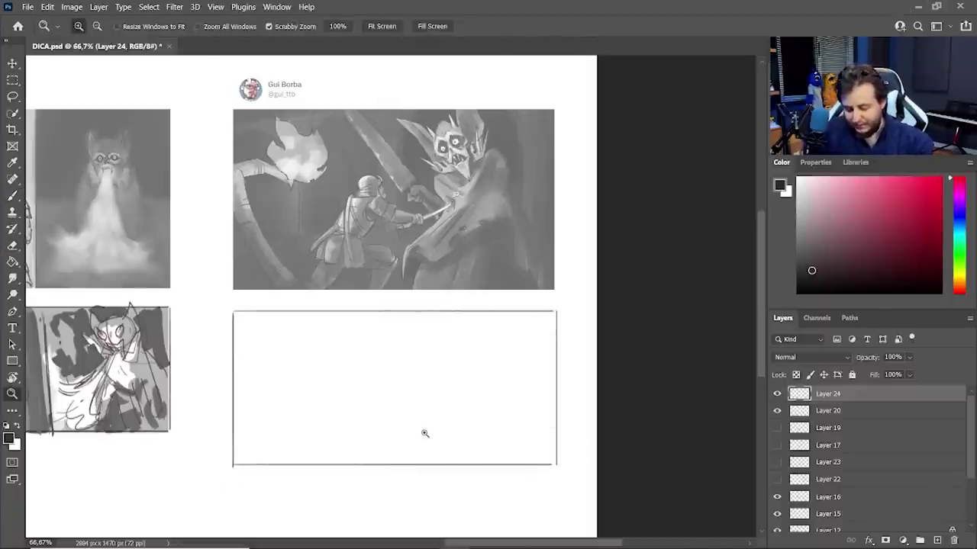
{"action": "left_click_drag", "start_coordinate": [421, 432], "coordinate": [437, 432]}
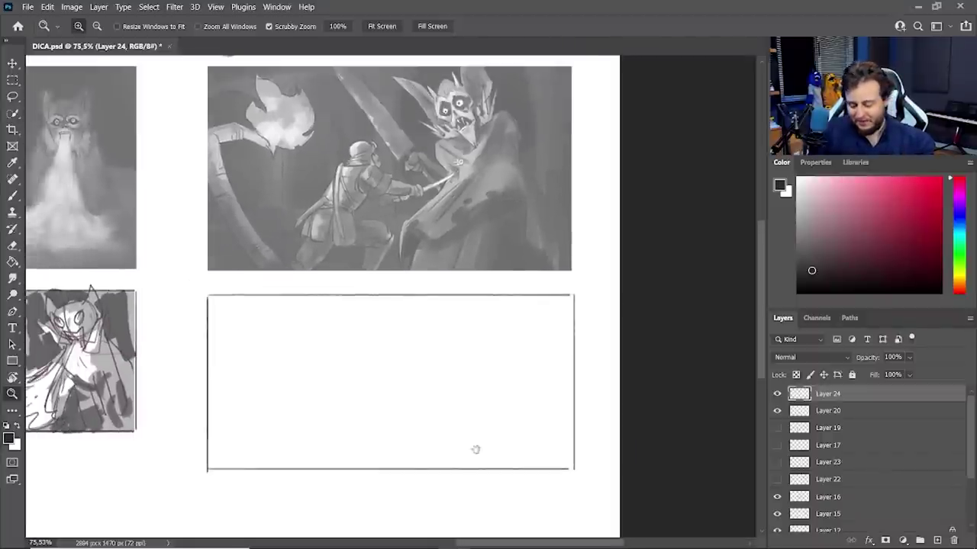
{"action": "left_click_drag", "start_coordinate": [476, 450], "coordinate": [487, 412]}
{"action": "left_click_drag", "start_coordinate": [433, 450], "coordinate": [455, 451]}
{"action": "mouse_move", "coordinate": [451, 397]}
{"action": "left_mouse_down"}
{"action": "mouse_move", "coordinate": [449, 514]}
{"action": "mouse_move", "coordinate": [455, 372]}
{"action": "left_mouse_up"}
{"action": "key", "text": "b"}
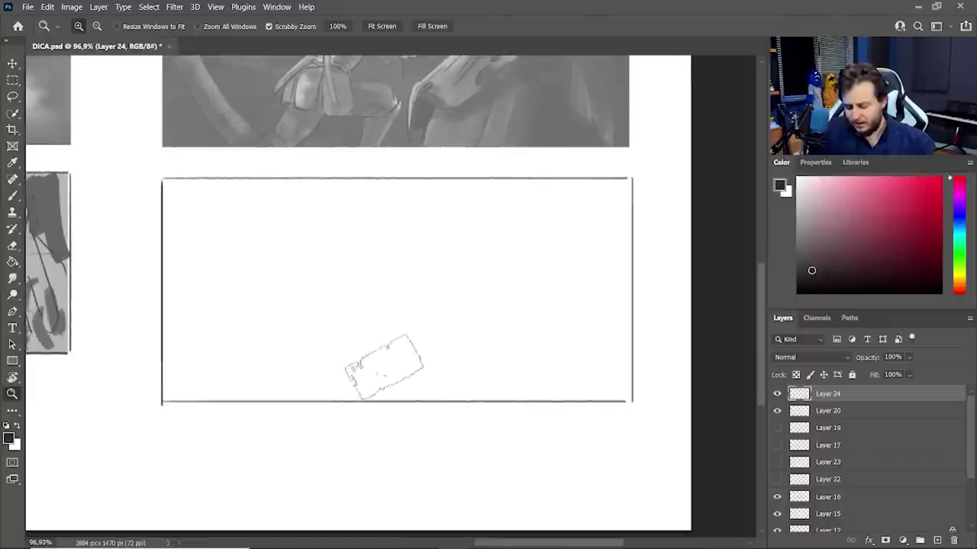
{"action": "key", "text": "e"}
{"action": "mouse_move", "coordinate": [164, 401]}
{"action": "left_mouse_down"}
{"action": "mouse_move", "coordinate": [488, 385]}
{"action": "mouse_move", "coordinate": [637, 396]}
{"action": "left_mouse_up"}
{"action": "key", "text": "b"}
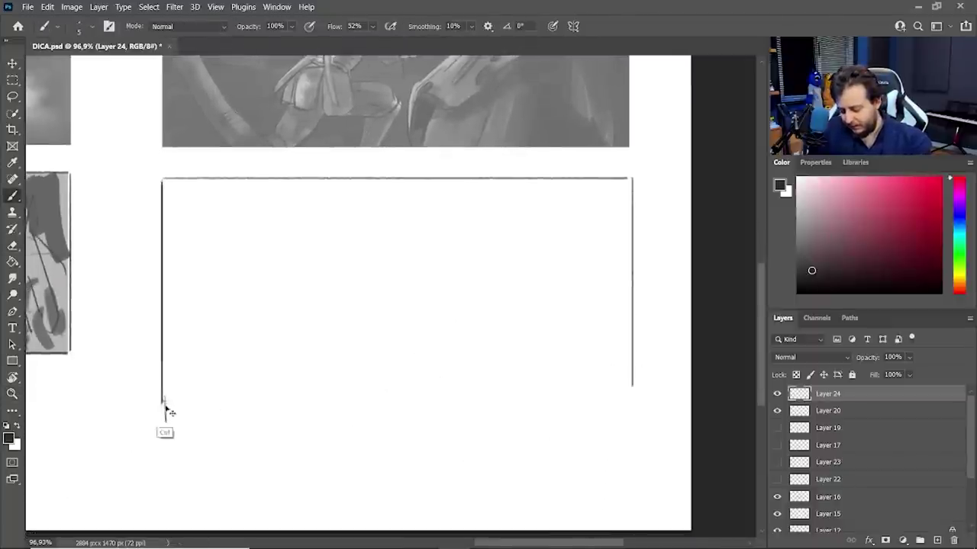
{"action": "left_click_drag", "start_coordinate": [162, 422], "coordinate": [633, 422]}
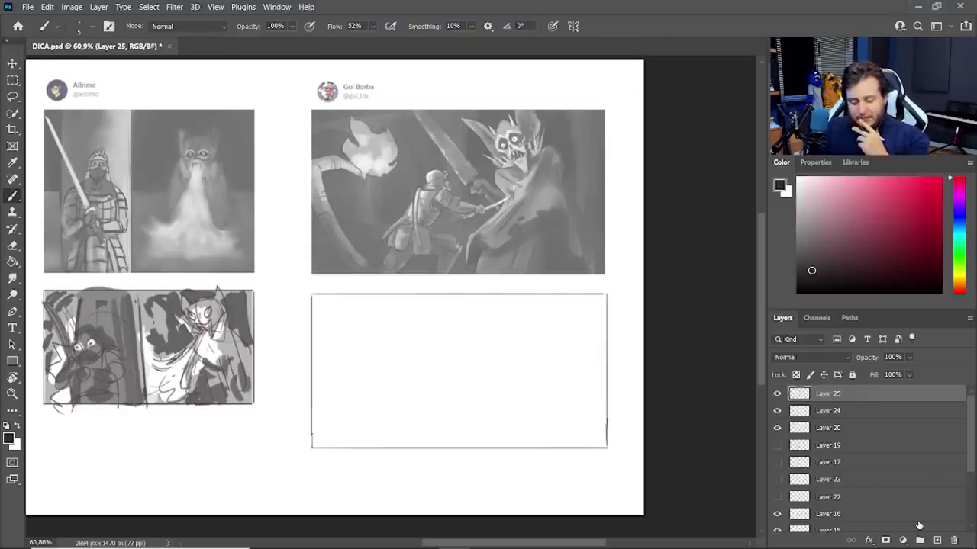
Sketch the creature's round head with pointed ears and face near the upper edge of the new frame, on Layer 25.
{"action": "key", "text": "z"}
{"action": "mouse_move", "coordinate": [481, 462]}
{"action": "left_mouse_down"}
{"action": "mouse_move", "coordinate": [496, 462]}
{"action": "mouse_move", "coordinate": [454, 462]}
{"action": "left_mouse_up"}
{"action": "key", "text": "b"}
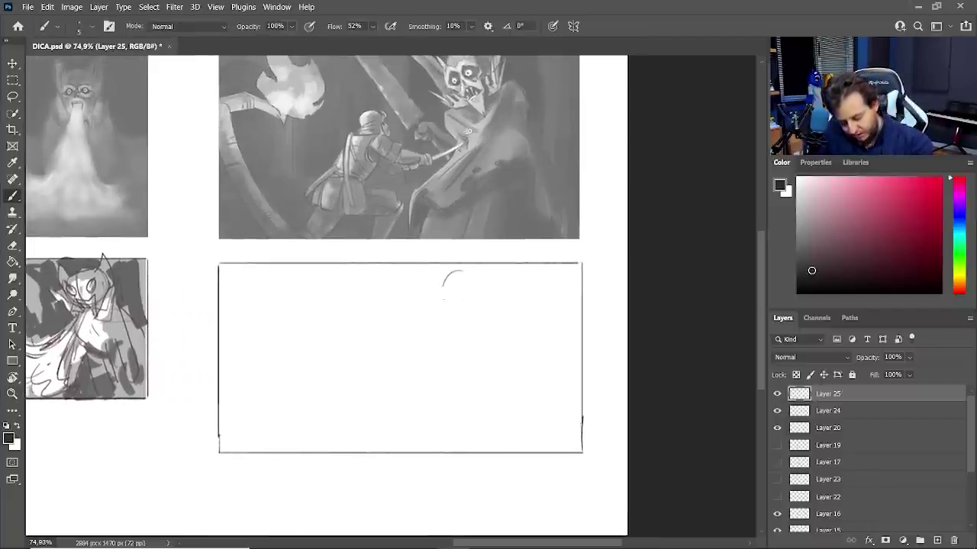
{"action": "mouse_move", "coordinate": [456, 317]}
{"action": "left_mouse_down"}
{"action": "mouse_move", "coordinate": [473, 319]}
{"action": "mouse_move", "coordinate": [443, 299]}
{"action": "mouse_move", "coordinate": [472, 298]}
{"action": "left_mouse_up"}
{"action": "left_click_drag", "start_coordinate": [432, 276], "coordinate": [492, 302]}
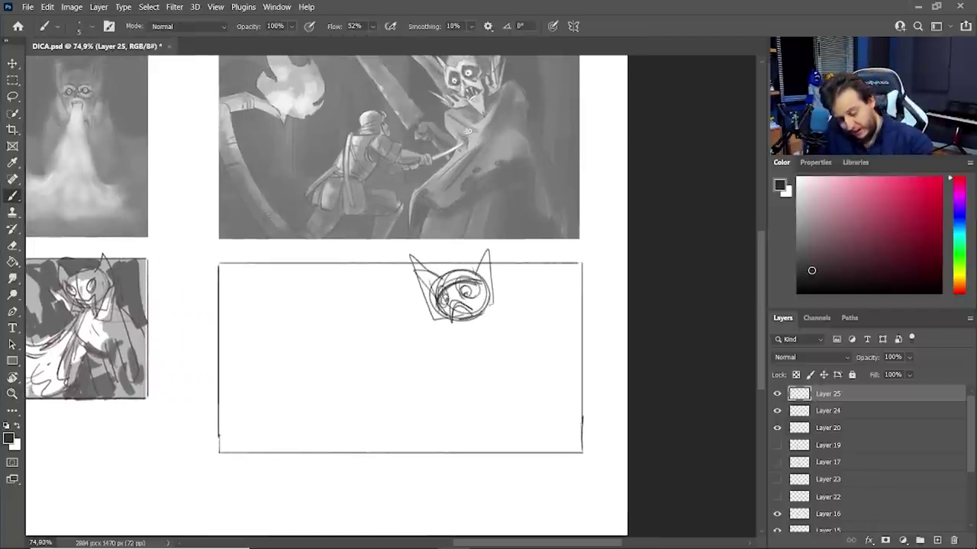
Sketch the creature's torso and cloak, the warrior leaning toward it, and a curved tail behind him inside the thumbnail frame.
{"action": "mouse_move", "coordinate": [448, 332]}
{"action": "left_mouse_down"}
{"action": "mouse_move", "coordinate": [488, 303]}
{"action": "mouse_move", "coordinate": [443, 391]}
{"action": "left_mouse_up"}
{"action": "left_click_drag", "start_coordinate": [519, 299], "coordinate": [573, 439]}
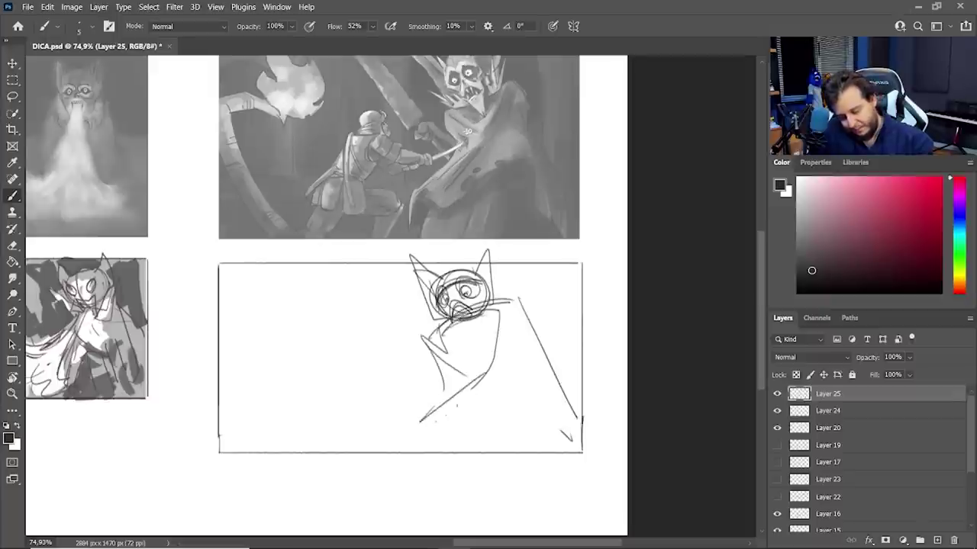
{"action": "left_click_drag", "start_coordinate": [447, 410], "coordinate": [570, 398]}
{"action": "left_click_drag", "start_coordinate": [369, 321], "coordinate": [405, 291]}
{"action": "mouse_move", "coordinate": [336, 371]}
{"action": "left_mouse_down"}
{"action": "mouse_move", "coordinate": [378, 379]}
{"action": "mouse_move", "coordinate": [502, 313]}
{"action": "left_mouse_up"}
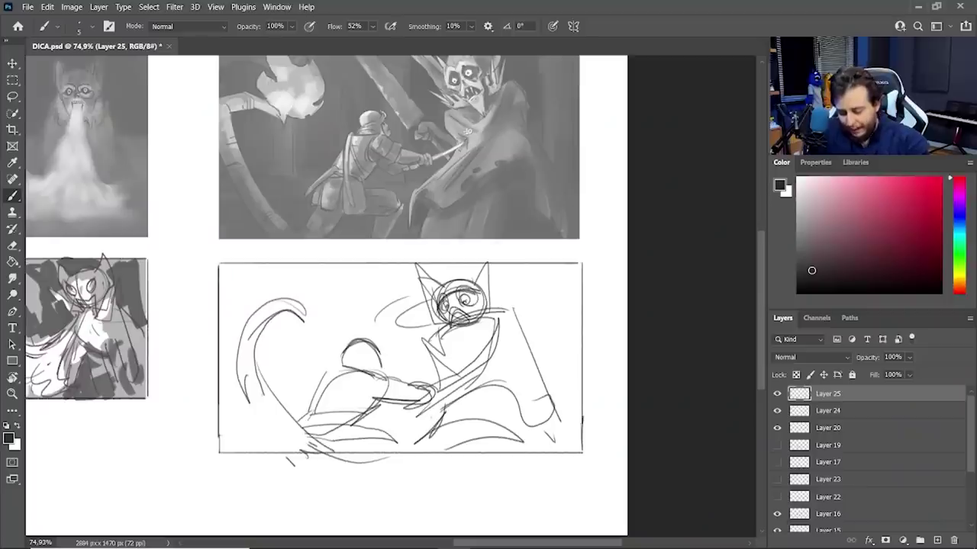
Mark the tail's crossing with the warrior's leg on the painting with a circled cross, and erase the thumbnail tail's base.
{"action": "mouse_move", "coordinate": [321, 208]}
{"action": "left_mouse_down"}
{"action": "mouse_move", "coordinate": [299, 234]}
{"action": "mouse_move", "coordinate": [278, 220]}
{"action": "left_mouse_up"}
{"action": "key", "text": "e"}
{"action": "left_click_drag", "start_coordinate": [300, 427], "coordinate": [327, 453]}
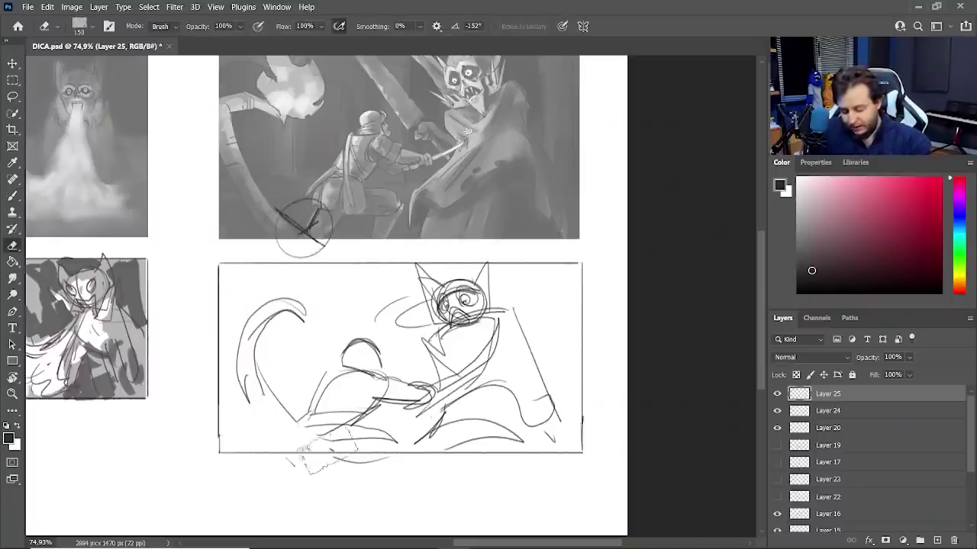
Redraw the tail with a double outline curving behind the warrior and sweeping along the frame's lower edge.
{"action": "key", "text": "b"}
{"action": "mouse_move", "coordinate": [273, 399]}
{"action": "left_mouse_down"}
{"action": "mouse_move", "coordinate": [353, 454]}
{"action": "mouse_move", "coordinate": [363, 447]}
{"action": "left_mouse_up"}
{"action": "mouse_move", "coordinate": [342, 440]}
{"action": "left_mouse_down"}
{"action": "mouse_move", "coordinate": [414, 451]}
{"action": "mouse_move", "coordinate": [501, 421]}
{"action": "mouse_move", "coordinate": [506, 446]}
{"action": "left_mouse_up"}
{"action": "left_click_drag", "start_coordinate": [253, 395], "coordinate": [334, 458]}
{"action": "left_click_drag", "start_coordinate": [275, 305], "coordinate": [240, 389]}
{"action": "key", "text": "ctrl+z"}
{"action": "mouse_move", "coordinate": [265, 333]}
{"action": "left_mouse_down"}
{"action": "mouse_move", "coordinate": [300, 306]}
{"action": "mouse_move", "coordinate": [261, 343]}
{"action": "left_mouse_up"}
{"action": "key", "text": "e"}
{"action": "key", "text": "b"}
Draw a flame on the tail's tip and rough in the warrior's back leg toward the frame's lower-left corner.
{"action": "mouse_move", "coordinate": [258, 389]}
{"action": "left_mouse_down"}
{"action": "mouse_move", "coordinate": [252, 328]}
{"action": "mouse_move", "coordinate": [296, 286]}
{"action": "left_mouse_up"}
{"action": "left_click_drag", "start_coordinate": [295, 297], "coordinate": [289, 261]}
{"action": "left_click_drag", "start_coordinate": [322, 295], "coordinate": [308, 251]}
{"action": "mouse_move", "coordinate": [310, 255]}
{"action": "left_mouse_down"}
{"action": "mouse_move", "coordinate": [319, 313]}
{"action": "mouse_move", "coordinate": [334, 313]}
{"action": "left_mouse_up"}
{"action": "left_click_drag", "start_coordinate": [250, 452], "coordinate": [293, 428]}
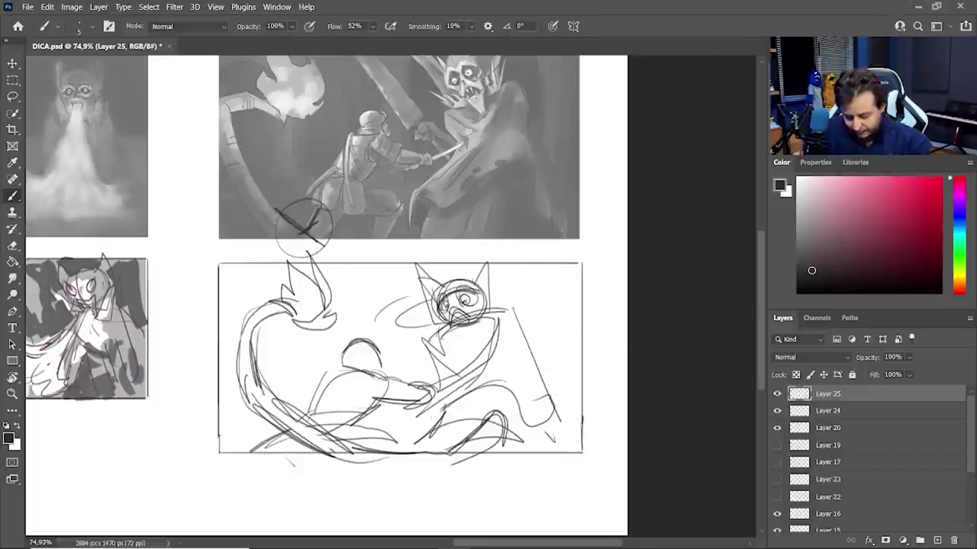
Rework the warrior's back, and sketch the creature's reaching hand and its other hand raising a large blade.
{"action": "key", "text": "e"}
{"action": "left_click_drag", "start_coordinate": [330, 372], "coordinate": [314, 404]}
{"action": "key", "text": "b"}
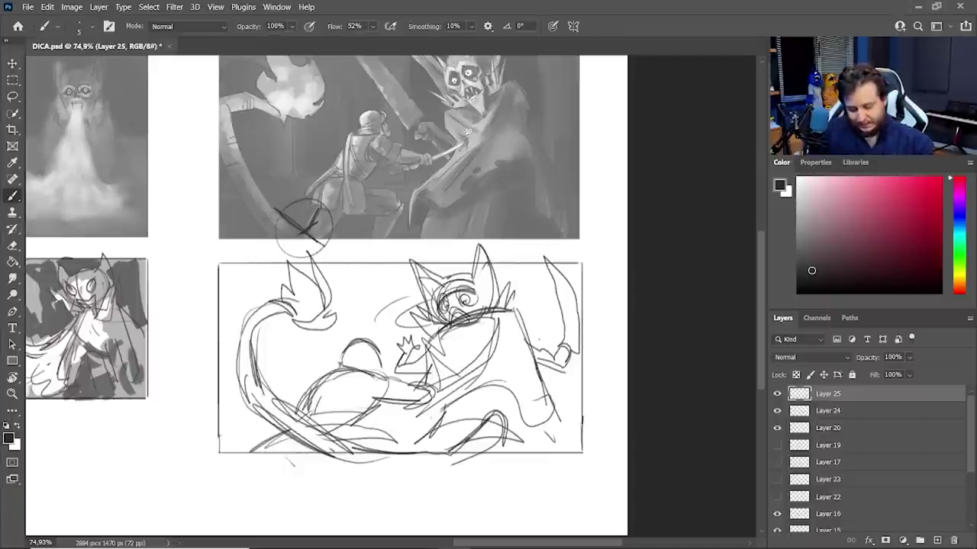
{"action": "mouse_move", "coordinate": [514, 262]}
{"action": "left_mouse_down"}
{"action": "mouse_move", "coordinate": [555, 339]}
{"action": "mouse_move", "coordinate": [557, 270]}
{"action": "left_mouse_up"}
{"action": "key", "text": "e"}
{"action": "key", "text": "b"}
{"action": "left_click_drag", "start_coordinate": [549, 337], "coordinate": [566, 329]}
{"action": "mouse_move", "coordinate": [554, 303]}
{"action": "left_mouse_down"}
{"action": "mouse_move", "coordinate": [565, 325]}
{"action": "mouse_move", "coordinate": [618, 340]}
{"action": "left_mouse_up"}
Scale the two-character sketch down slightly so it sits inside the thumbnail frame.
{"action": "key", "text": "ctrl+t"}
{"action": "left_click_drag", "start_coordinate": [599, 229], "coordinate": [575, 222]}
{"action": "left_click", "coordinate": [629, 25]}
Extend the warrior's back leg with diagonal strokes to the frame's lower-left corner, cleaning up excess lines.
{"action": "mouse_move", "coordinate": [304, 420]}
{"action": "left_mouse_down"}
{"action": "mouse_move", "coordinate": [253, 445]}
{"action": "mouse_move", "coordinate": [214, 450]}
{"action": "left_mouse_up"}
{"action": "left_click_drag", "start_coordinate": [292, 433], "coordinate": [249, 455]}
{"action": "key", "text": "e"}
{"action": "left_click_drag", "start_coordinate": [289, 408], "coordinate": [240, 438]}
{"action": "key", "text": "b"}
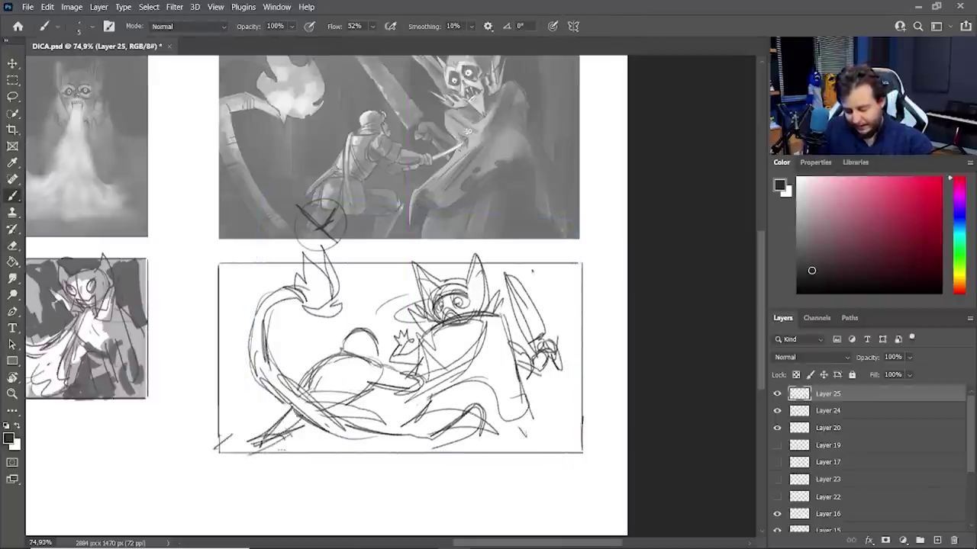
{"action": "left_click_drag", "start_coordinate": [313, 426], "coordinate": [279, 450]}
{"action": "left_click_drag", "start_coordinate": [253, 461], "coordinate": [315, 437]}
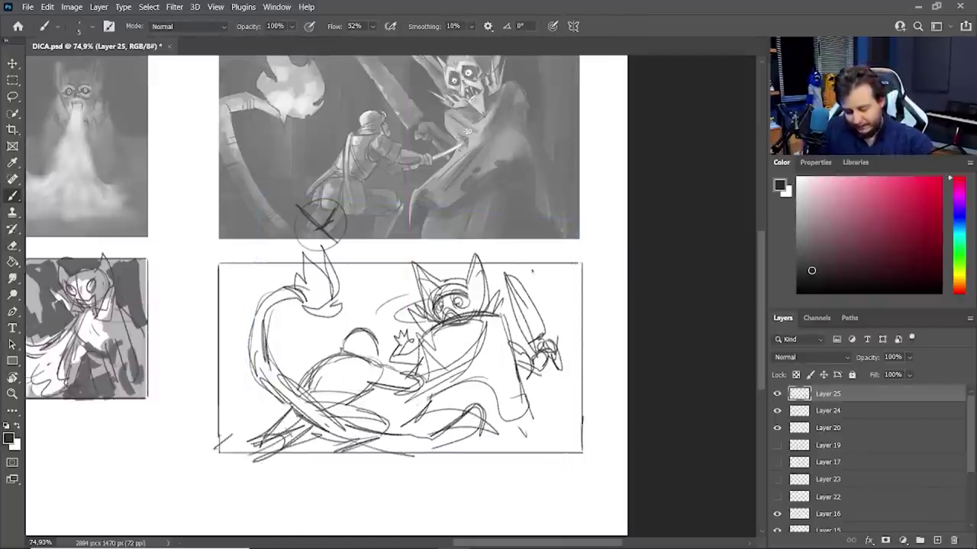
Sketch the warrior's front leg and carry the tail's strokes along the bottom of the frame.
{"action": "key", "text": "e"}
{"action": "key", "text": "b"}
{"action": "left_click_drag", "start_coordinate": [378, 450], "coordinate": [464, 434]}
{"action": "left_click_drag", "start_coordinate": [385, 427], "coordinate": [431, 389]}
Erase the creature's lower cloak and redraw it spreading to the frame's lower-right corner above the sweeping tail.
{"action": "key", "text": "e"}
{"action": "left_click_drag", "start_coordinate": [465, 386], "coordinate": [527, 408]}
{"action": "key", "text": "b"}
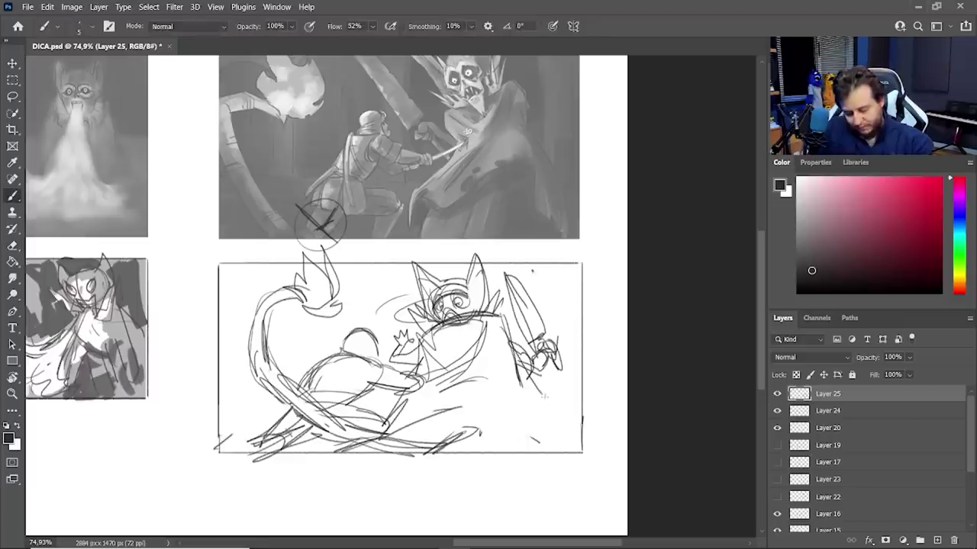
{"action": "left_click_drag", "start_coordinate": [458, 414], "coordinate": [532, 449]}
{"action": "left_click_drag", "start_coordinate": [409, 437], "coordinate": [554, 450]}
{"action": "left_click_drag", "start_coordinate": [428, 421], "coordinate": [560, 450]}
Erase stray lines around the warrior's front leg and darken the cloak's hem and the tail beneath it.
{"action": "key", "text": "e"}
{"action": "left_click_drag", "start_coordinate": [408, 403], "coordinate": [378, 432]}
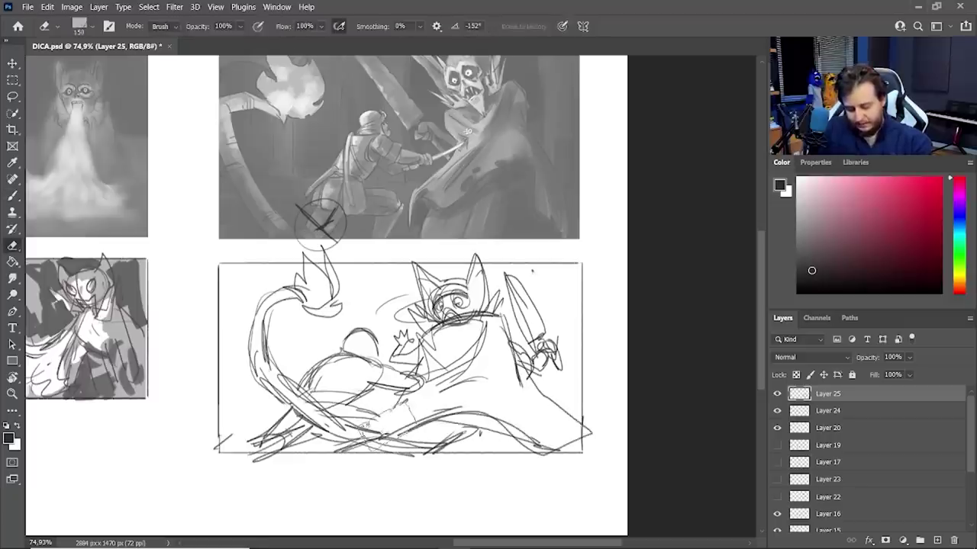
{"action": "key", "text": "b"}
{"action": "mouse_move", "coordinate": [419, 380]}
{"action": "left_mouse_down"}
{"action": "mouse_move", "coordinate": [398, 431]}
{"action": "mouse_move", "coordinate": [528, 450]}
{"action": "left_mouse_up"}
{"action": "mouse_move", "coordinate": [407, 444]}
{"action": "left_mouse_down"}
{"action": "mouse_move", "coordinate": [531, 450]}
{"action": "mouse_move", "coordinate": [533, 461]}
{"action": "left_mouse_up"}
{"action": "left_click_drag", "start_coordinate": [518, 429], "coordinate": [529, 455]}
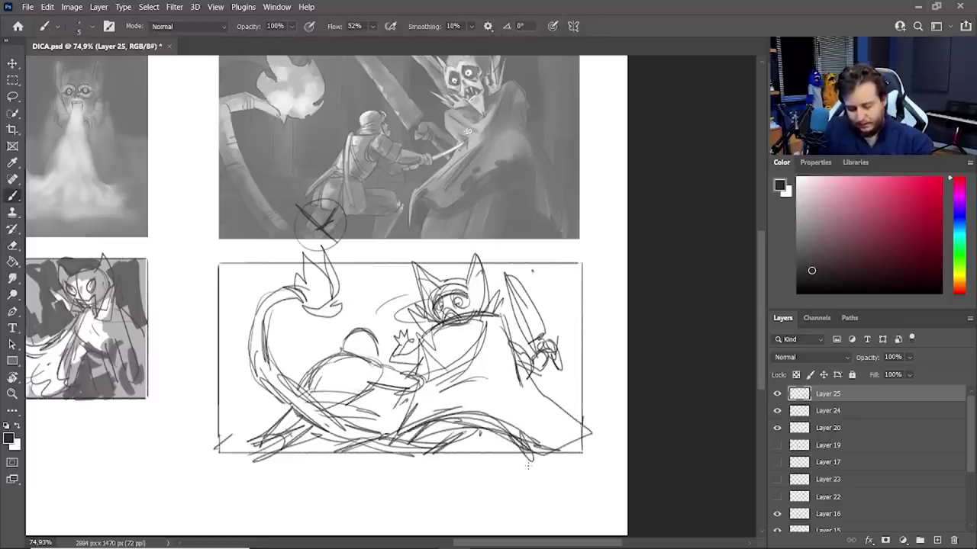
Redraw the warrior's head in profile with a helmet and face, and reinforce his back.
{"action": "key", "text": "e"}
{"action": "mouse_move", "coordinate": [375, 341]}
{"action": "left_mouse_down"}
{"action": "mouse_move", "coordinate": [381, 370]}
{"action": "mouse_move", "coordinate": [412, 351]}
{"action": "mouse_move", "coordinate": [365, 357]}
{"action": "left_mouse_up"}
{"action": "key", "text": "b"}
{"action": "left_click_drag", "start_coordinate": [375, 338], "coordinate": [372, 349]}
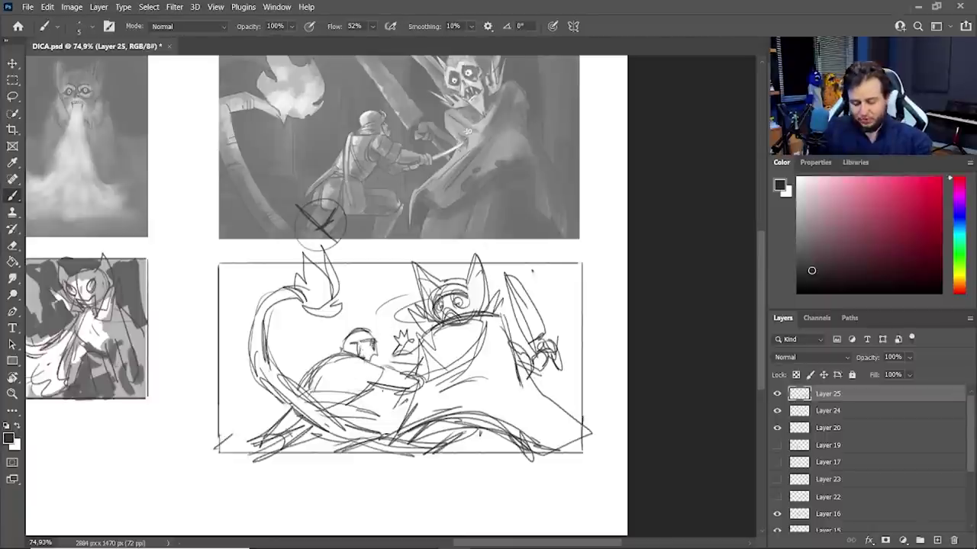
{"action": "left_click_drag", "start_coordinate": [326, 351], "coordinate": [328, 401]}
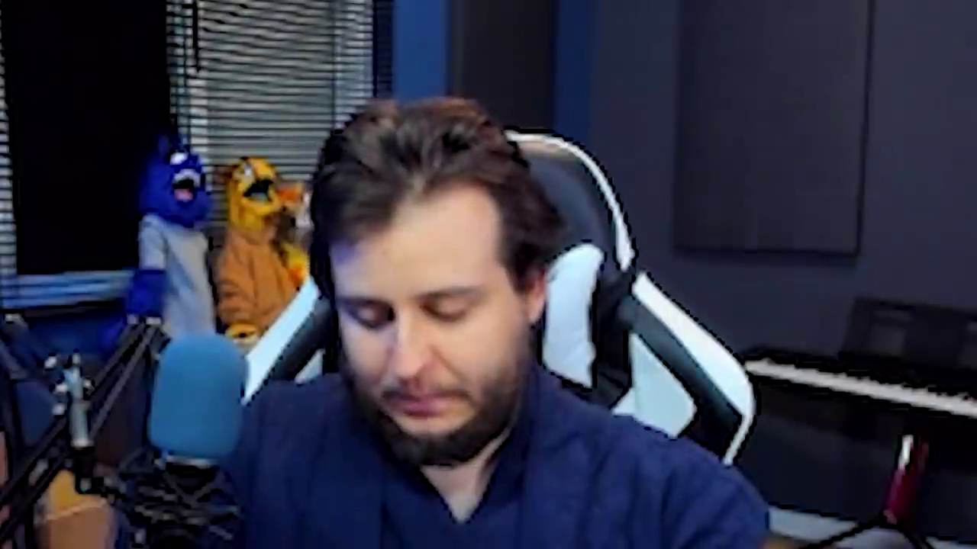
Reinforce the creature's diagonal cloak edge, and erase and redraw its open hand in front of the warrior's face.
{"action": "left_click_drag", "start_coordinate": [405, 401], "coordinate": [494, 319]}
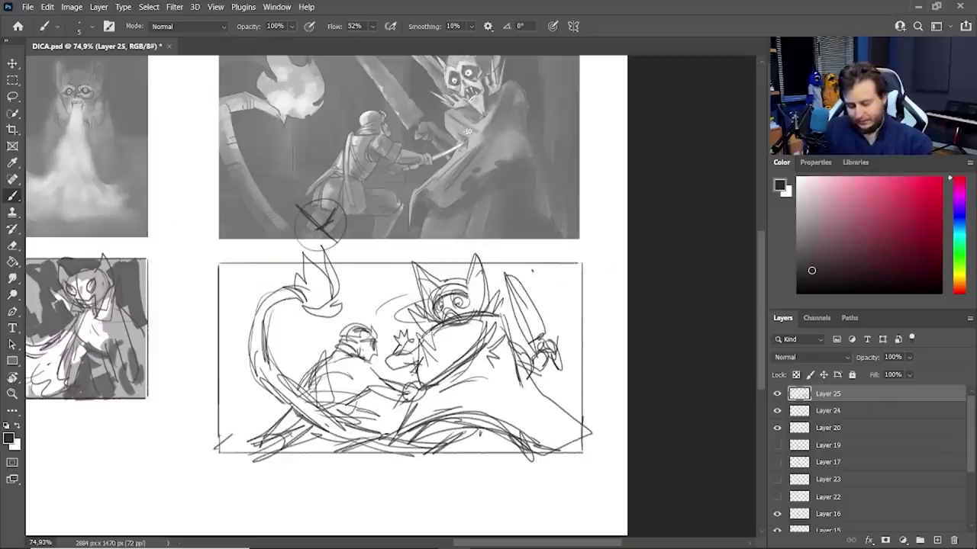
{"action": "key", "text": "e"}
{"action": "mouse_move", "coordinate": [395, 333]}
{"action": "left_mouse_down"}
{"action": "mouse_move", "coordinate": [411, 351]}
{"action": "mouse_move", "coordinate": [391, 368]}
{"action": "left_mouse_up"}
{"action": "key", "text": "b"}
{"action": "mouse_move", "coordinate": [390, 340]}
{"action": "left_mouse_down"}
{"action": "mouse_move", "coordinate": [405, 372]}
{"action": "mouse_move", "coordinate": [411, 354]}
{"action": "left_mouse_up"}
Erase the creature's face and redraw it with round eyes, an open fanged mouth and a jagged pointed chin.
{"action": "key", "text": "e"}
{"action": "left_click_drag", "start_coordinate": [438, 326], "coordinate": [464, 318]}
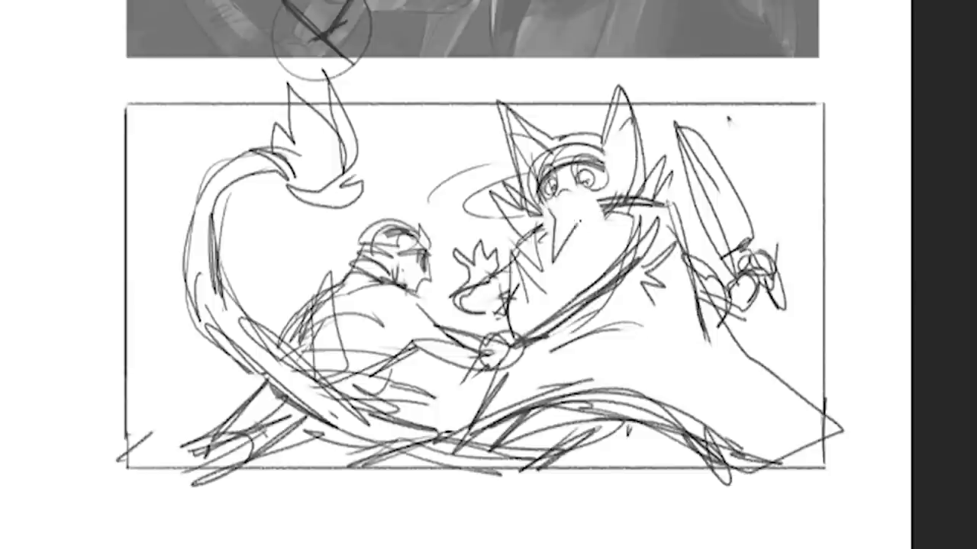
{"action": "left_click_drag", "start_coordinate": [580, 222], "coordinate": [597, 201]}
{"action": "key", "text": "e"}
{"action": "left_click_drag", "start_coordinate": [540, 186], "coordinate": [601, 166]}
{"action": "key", "text": "b"}
{"action": "mouse_move", "coordinate": [586, 145]}
{"action": "left_mouse_down"}
{"action": "mouse_move", "coordinate": [601, 151]}
{"action": "mouse_move", "coordinate": [543, 174]}
{"action": "left_mouse_up"}
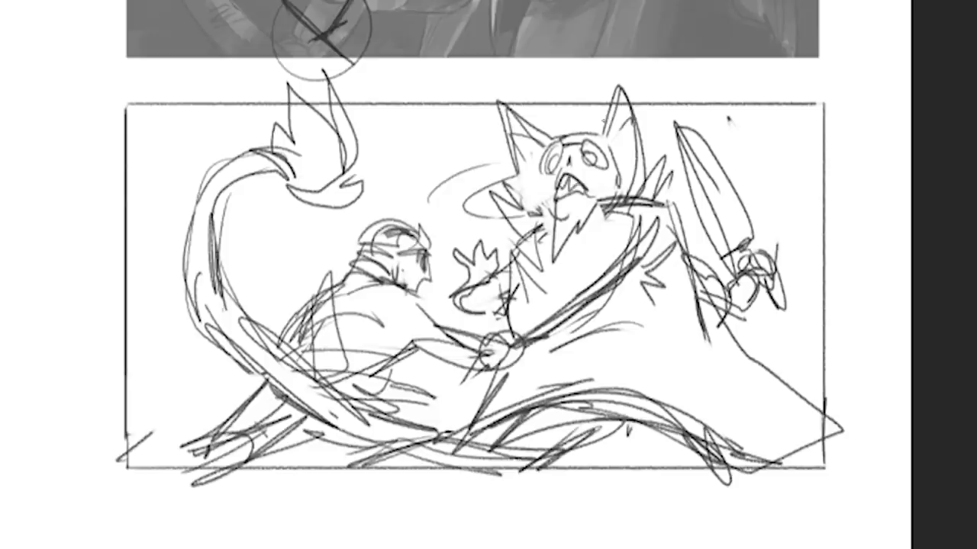
Transform the whole sketch so both characters shift slightly down and toward the left side of the frame.
{"action": "key", "text": "ctrl+t"}
{"action": "left_click_drag", "start_coordinate": [595, 368], "coordinate": [562, 394]}
{"action": "left_click", "coordinate": [628, 29]}
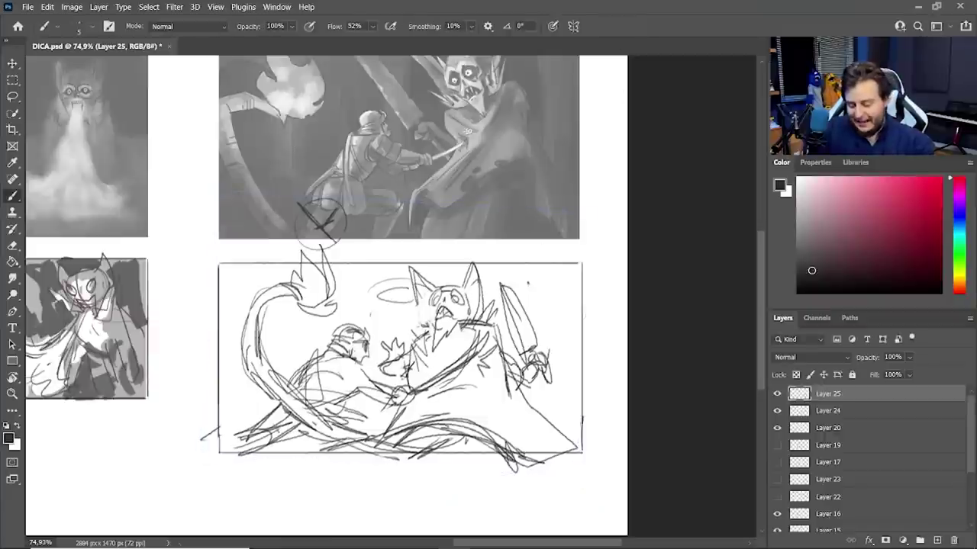
Erase the circled cross on the painting and the sketch lines spilling outside the thumbnail frame.
{"action": "key", "text": "e"}
{"action": "mouse_move", "coordinate": [342, 251]}
{"action": "left_mouse_down"}
{"action": "mouse_move", "coordinate": [281, 250]}
{"action": "mouse_move", "coordinate": [324, 217]}
{"action": "left_mouse_up"}
{"action": "left_click_drag", "start_coordinate": [194, 412], "coordinate": [222, 475]}
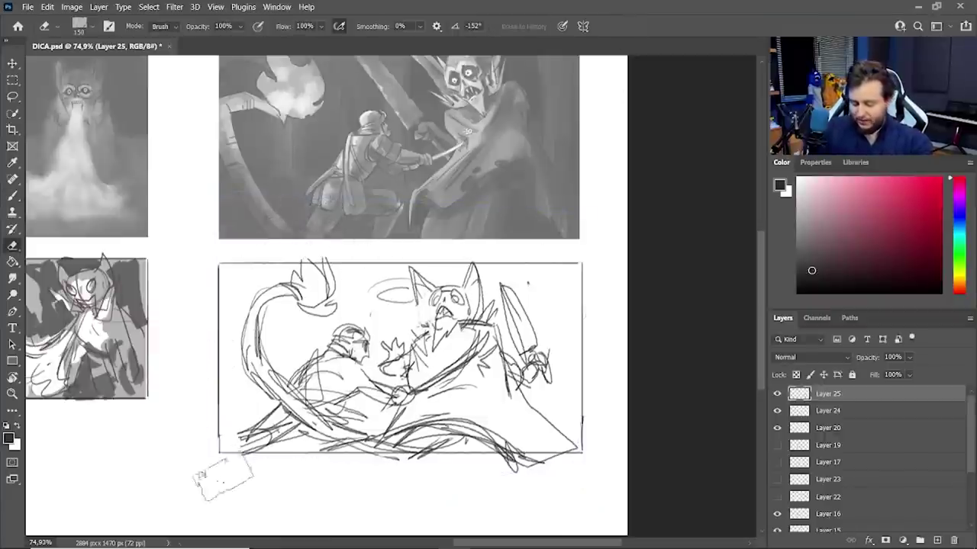
{"action": "left_click", "coordinate": [422, 453], "text": "alt"}
{"action": "left_click_drag", "start_coordinate": [423, 454], "coordinate": [406, 470]}
Try straight vertical lines dividing the thumbnail into thirds, and undo them.
{"action": "key", "text": "b"}
{"action": "left_click_drag", "start_coordinate": [334, 338], "coordinate": [335, 473]}
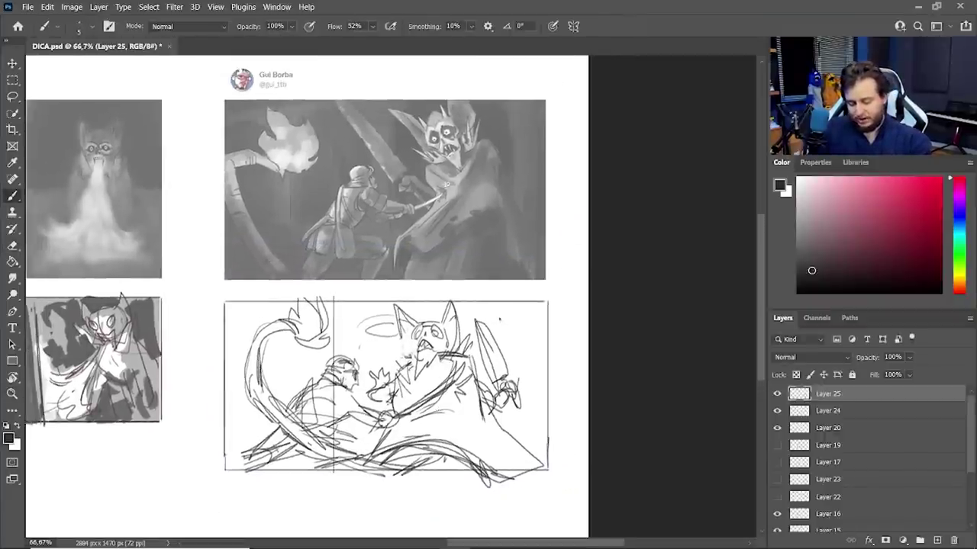
{"action": "left_click_drag", "start_coordinate": [434, 295], "coordinate": [421, 479]}
{"action": "key", "text": "ctrl+z"}
{"action": "key", "text": "ctrl+z"}
{"action": "left_click_drag", "start_coordinate": [337, 299], "coordinate": [336, 482]}
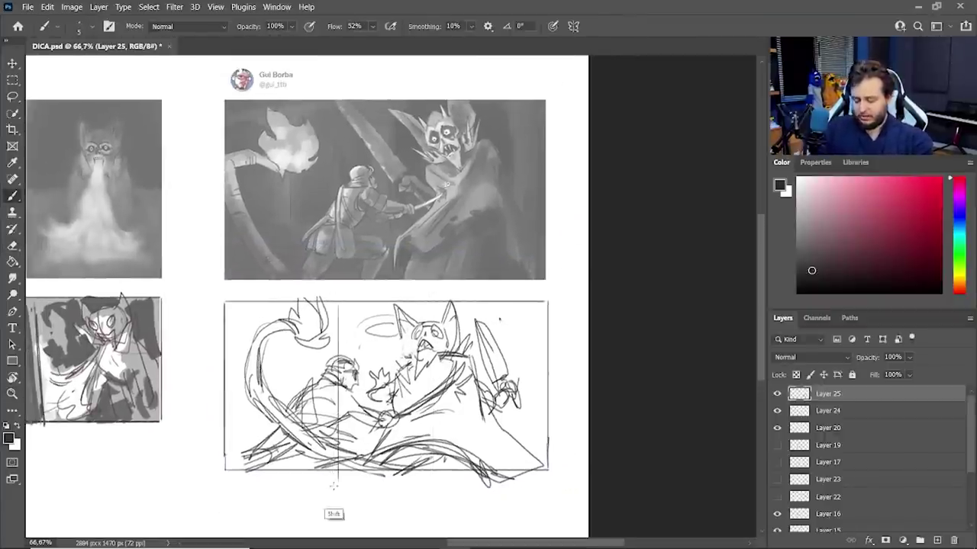
{"action": "key", "text": "ctrl+z"}
{"action": "left_click_drag", "start_coordinate": [321, 298], "coordinate": [321, 482]}
{"action": "left_click", "coordinate": [437, 302]}
{"action": "left_click", "coordinate": [437, 490], "text": "shift"}
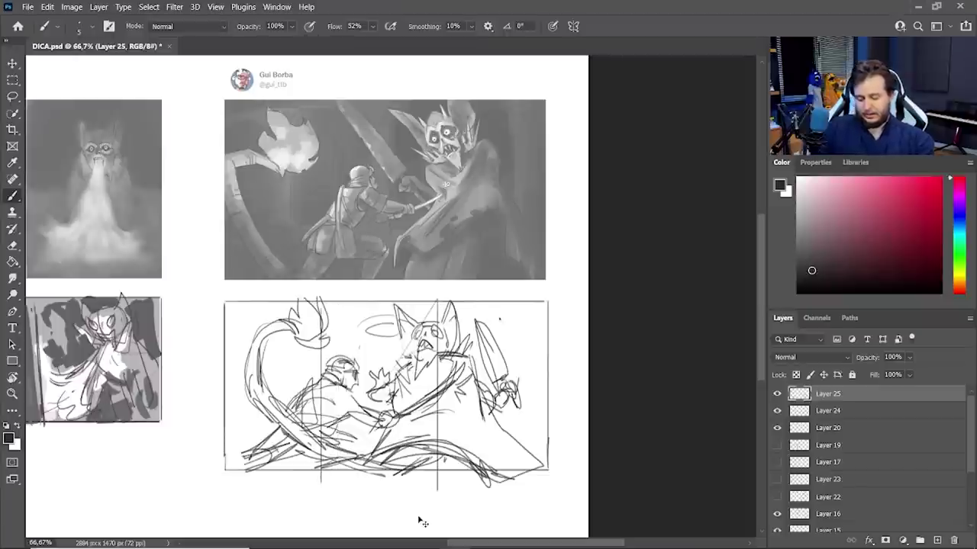
{"action": "key", "text": "ctrl+z"}
{"action": "key", "text": "ctrl+z"}
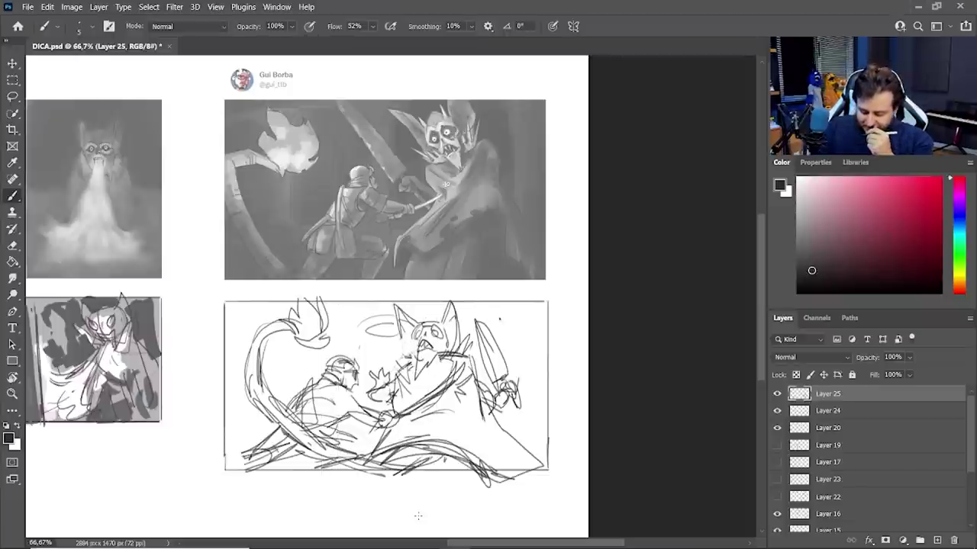
Lasso the creature's head, tilt it and move it left toward the warrior, and deselect it.
{"action": "key", "text": "l"}
{"action": "left_click_drag", "start_coordinate": [467, 336], "coordinate": [386, 308]}
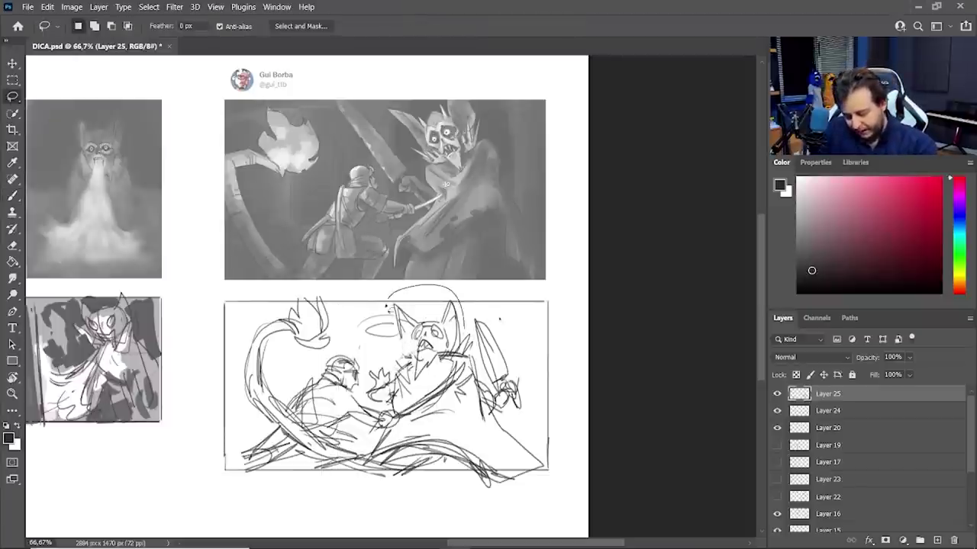
{"action": "left_click_drag", "start_coordinate": [428, 375], "coordinate": [474, 340]}
{"action": "key", "text": "ctrl+t"}
{"action": "left_click_drag", "start_coordinate": [492, 307], "coordinate": [483, 291]}
{"action": "left_click_drag", "start_coordinate": [464, 319], "coordinate": [456, 311]}
{"action": "left_click_drag", "start_coordinate": [455, 277], "coordinate": [461, 268]}
{"action": "left_click_drag", "start_coordinate": [456, 296], "coordinate": [479, 281]}
{"action": "key", "text": "Return"}
{"action": "key", "text": "ctrl+d"}
Redraw the creature's chest and cloak beneath the moved head, with a diagonal line from the warrior's hand to the shoulder.
{"action": "key", "text": "b"}
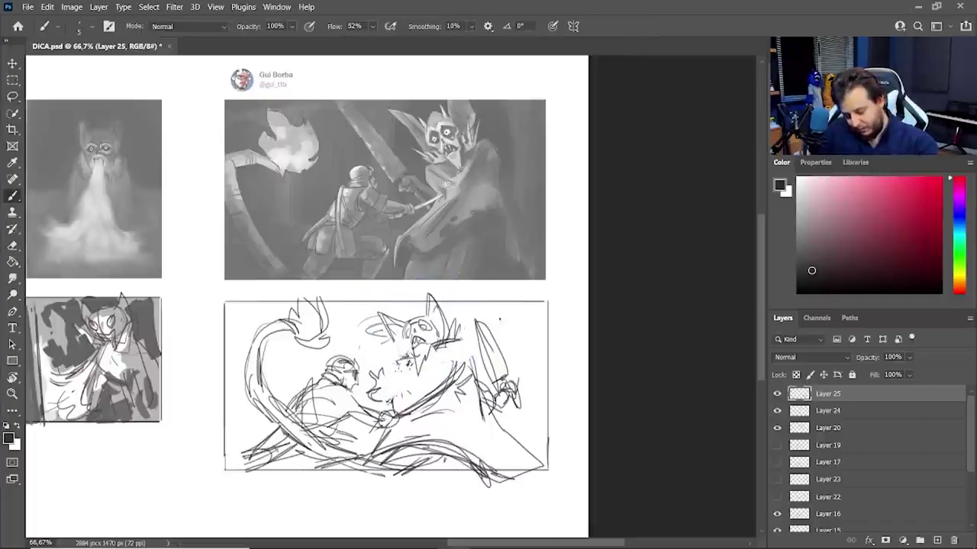
{"action": "key", "text": "Delete"}
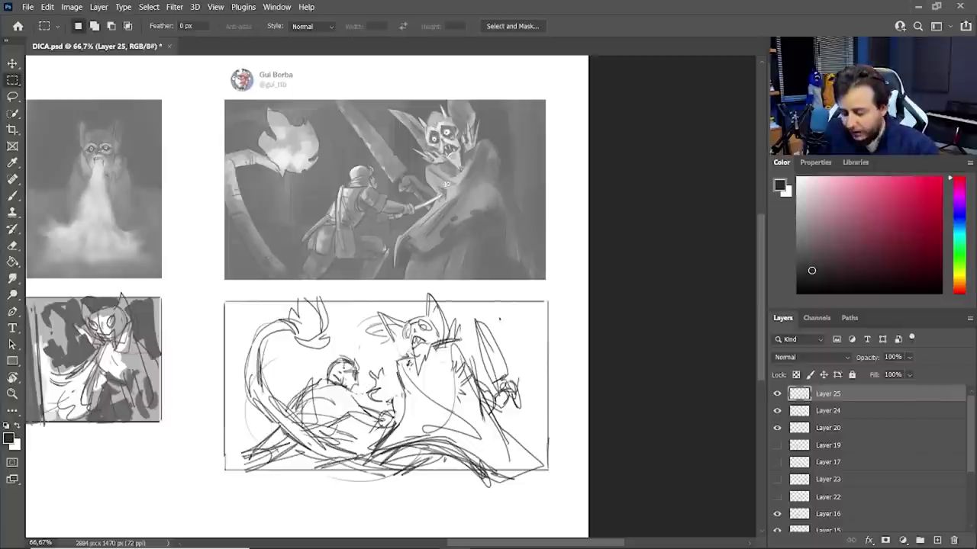
{"action": "key", "text": "l"}
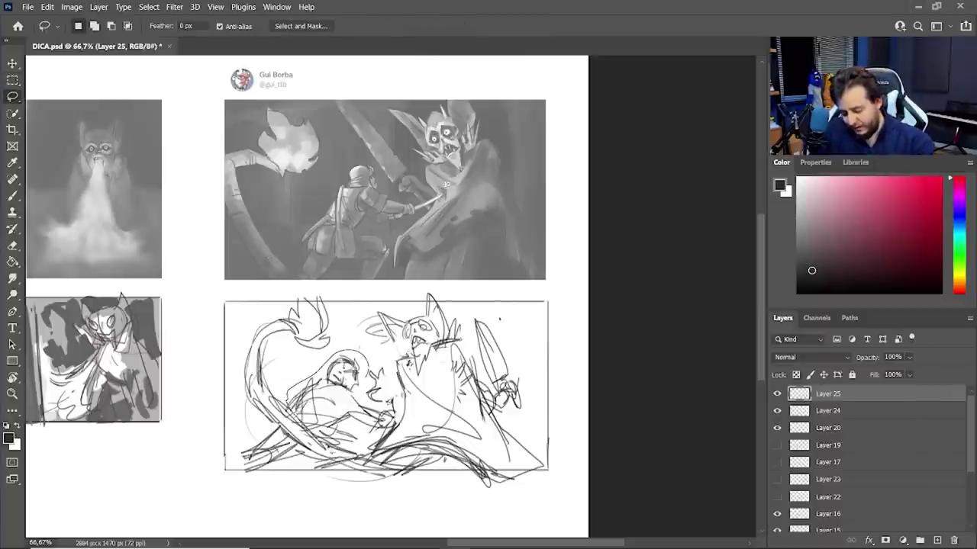
{"action": "key", "text": "ctrl+d"}
{"action": "key", "text": "b"}
{"action": "left_click_drag", "start_coordinate": [395, 416], "coordinate": [456, 356]}
{"action": "left_click_drag", "start_coordinate": [395, 417], "coordinate": [456, 362]}
Undo the creature's arm strokes, select the 8 px Rascunho brush, and redraw its open hand.
{"action": "key", "text": "."}
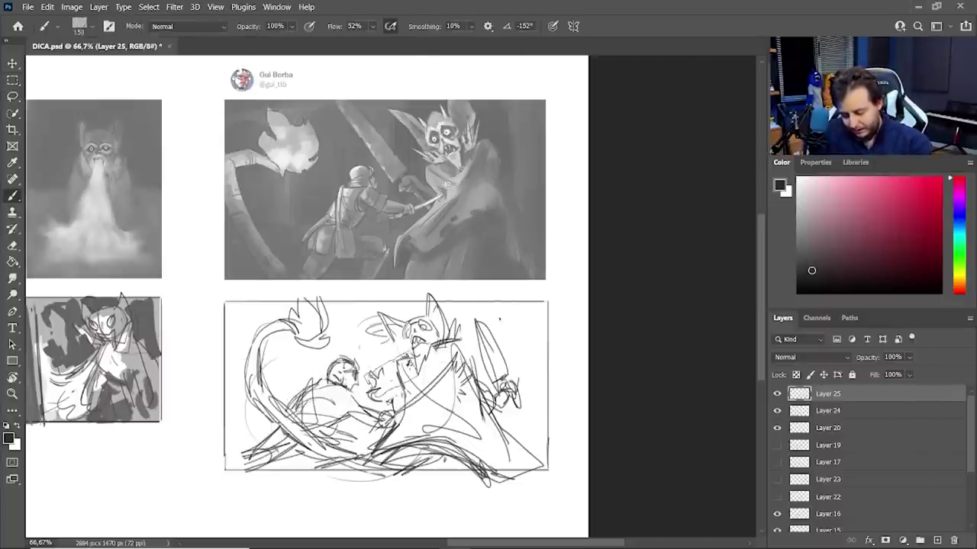
{"action": "left_click_drag", "start_coordinate": [377, 397], "coordinate": [398, 395]}
{"action": "key", "text": "ctrl+z"}
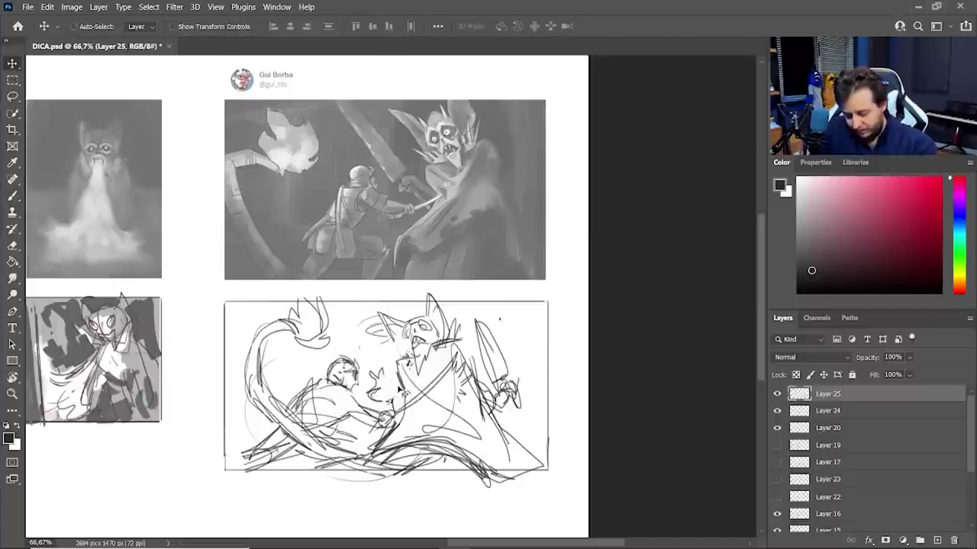
{"action": "right_click", "coordinate": [401, 371], "text": "ctrl"}
{"action": "left_click", "coordinate": [423, 326]}
{"action": "right_click", "coordinate": [417, 361]}
{"action": "left_click", "coordinate": [474, 465]}
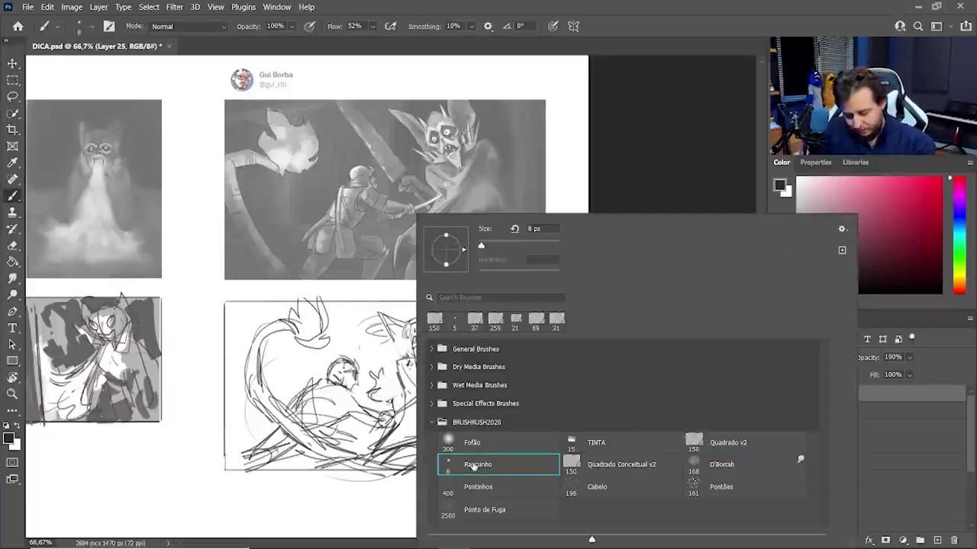
{"action": "key", "text": "Return"}
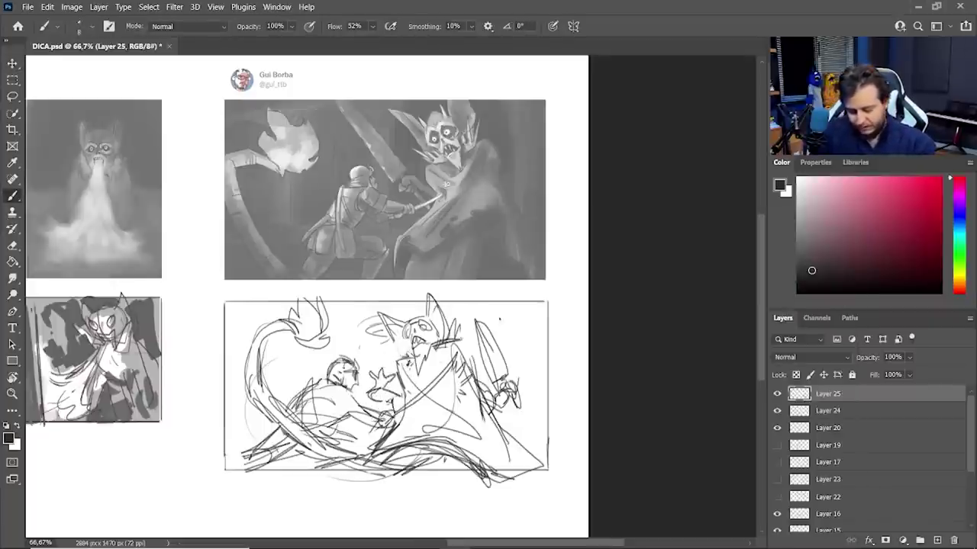
Lasso the warrior together with his back leg, and scale the selection down.
{"action": "key", "text": "l"}
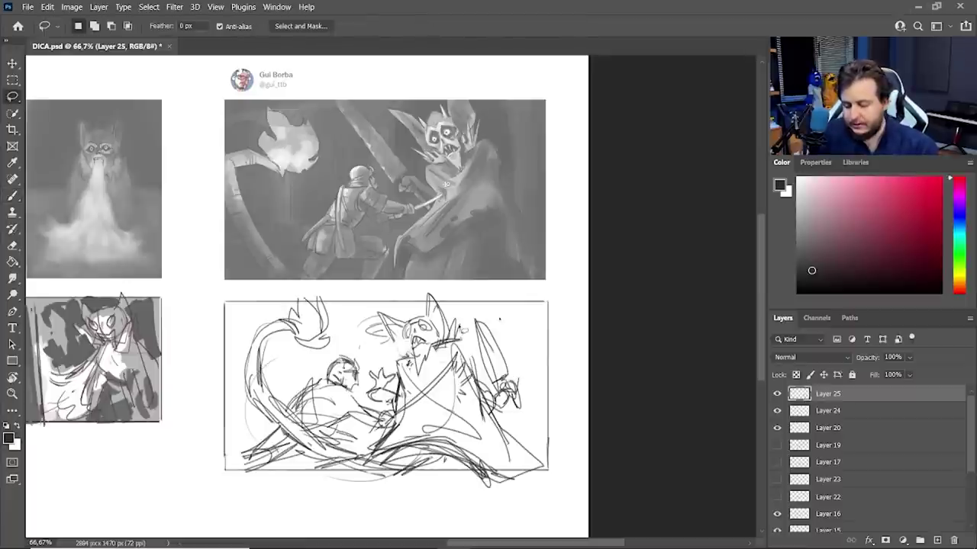
{"action": "mouse_move", "coordinate": [293, 386]}
{"action": "left_mouse_down"}
{"action": "mouse_move", "coordinate": [374, 452]}
{"action": "mouse_move", "coordinate": [467, 351]}
{"action": "left_mouse_up"}
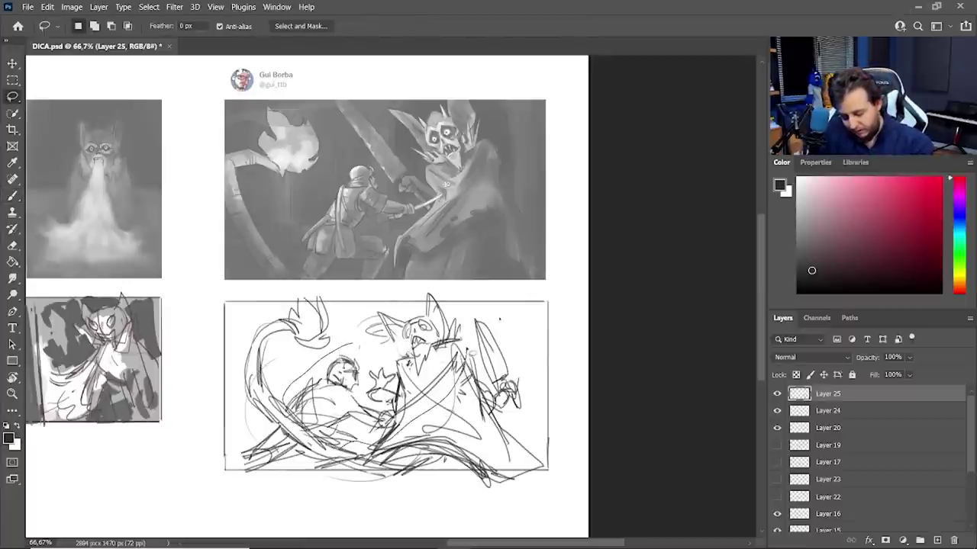
{"action": "left_click_drag", "start_coordinate": [354, 343], "coordinate": [351, 341]}
{"action": "mouse_move", "coordinate": [268, 420]}
{"action": "left_mouse_down"}
{"action": "mouse_move", "coordinate": [283, 475]}
{"action": "mouse_move", "coordinate": [232, 425]}
{"action": "left_mouse_up"}
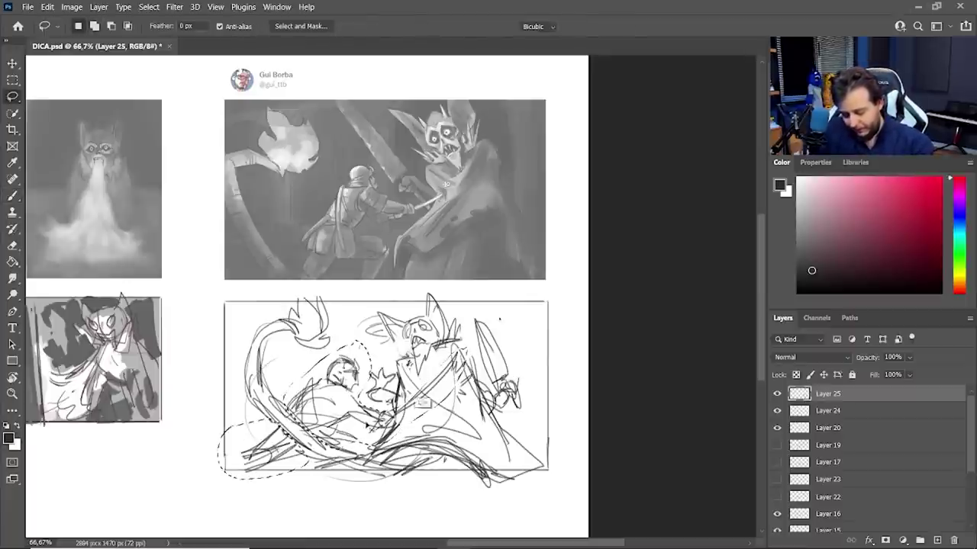
{"action": "key", "text": "ctrl+t"}
{"action": "left_click_drag", "start_coordinate": [471, 336], "coordinate": [460, 342]}
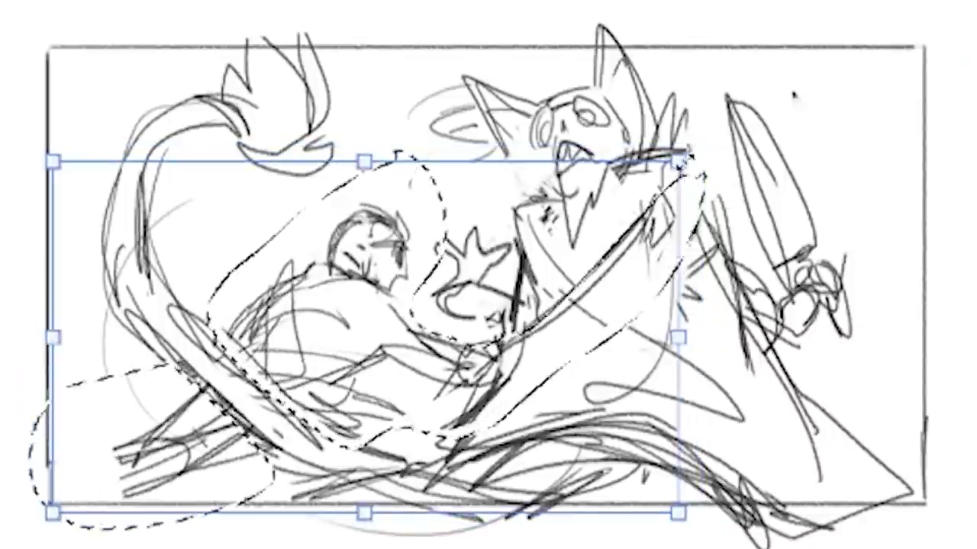
{"action": "mouse_move", "coordinate": [684, 161]}
{"action": "left_mouse_down"}
{"action": "mouse_move", "coordinate": [730, 142]}
{"action": "mouse_move", "coordinate": [976, 331]}
{"action": "left_mouse_up"}
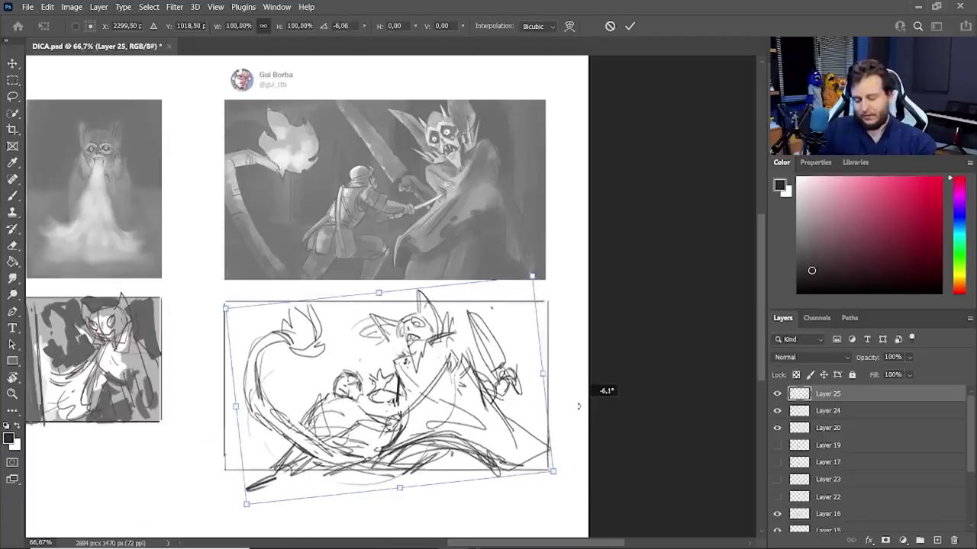
Tilt the reworked sketch to -8.27°, shrink and slightly skew it to fit inside the frame, and apply the transform.
{"action": "left_click_drag", "start_coordinate": [579, 406], "coordinate": [574, 374]}
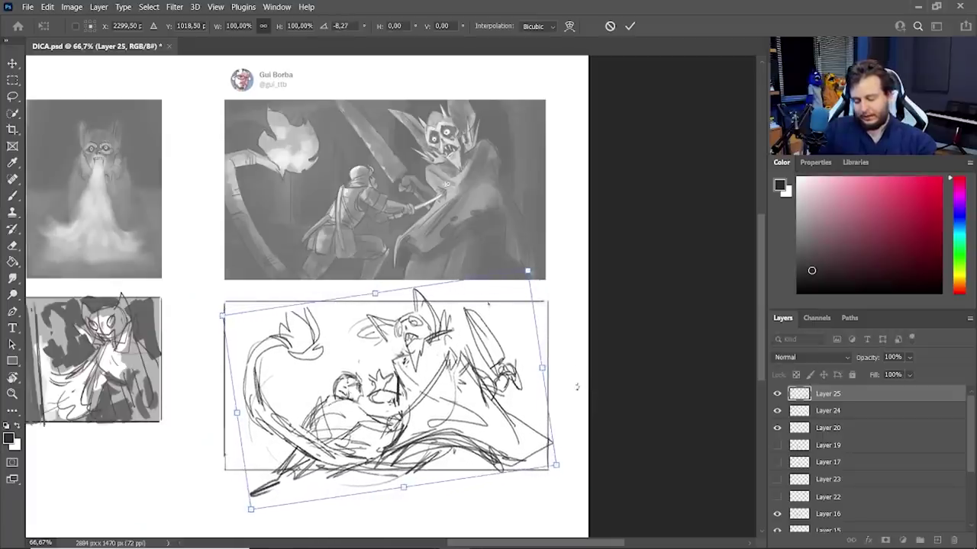
{"action": "left_click_drag", "start_coordinate": [527, 275], "coordinate": [506, 291]}
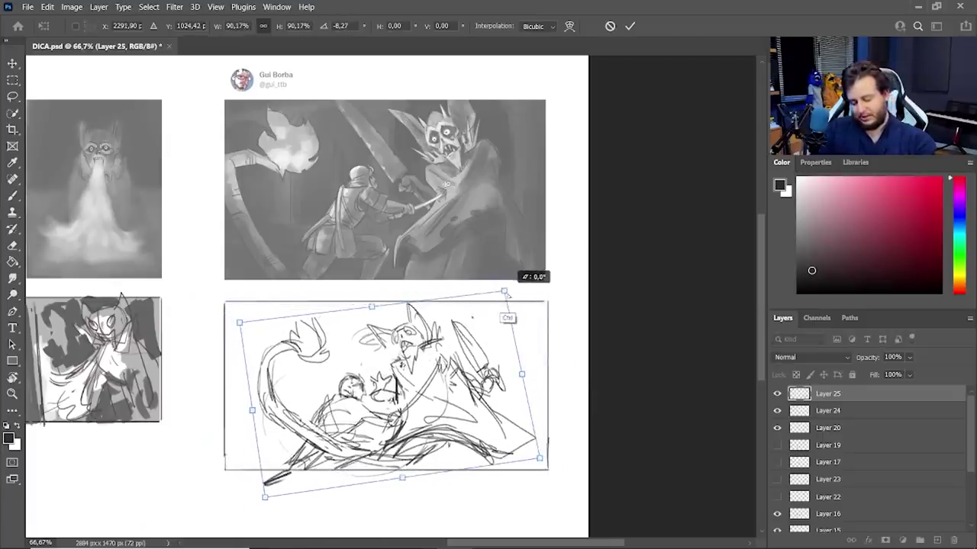
{"action": "left_click_drag", "start_coordinate": [239, 324], "coordinate": [254, 331]}
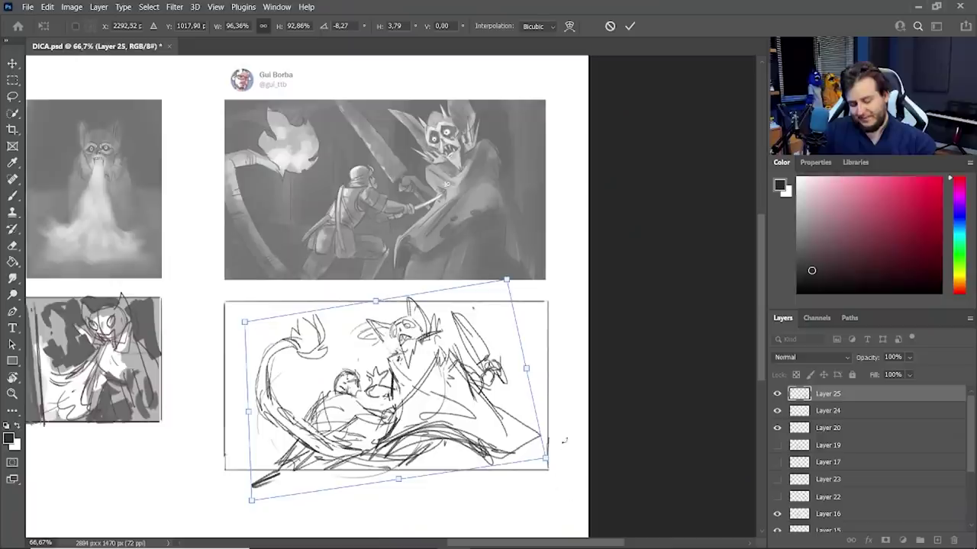
{"action": "left_click", "coordinate": [629, 26]}
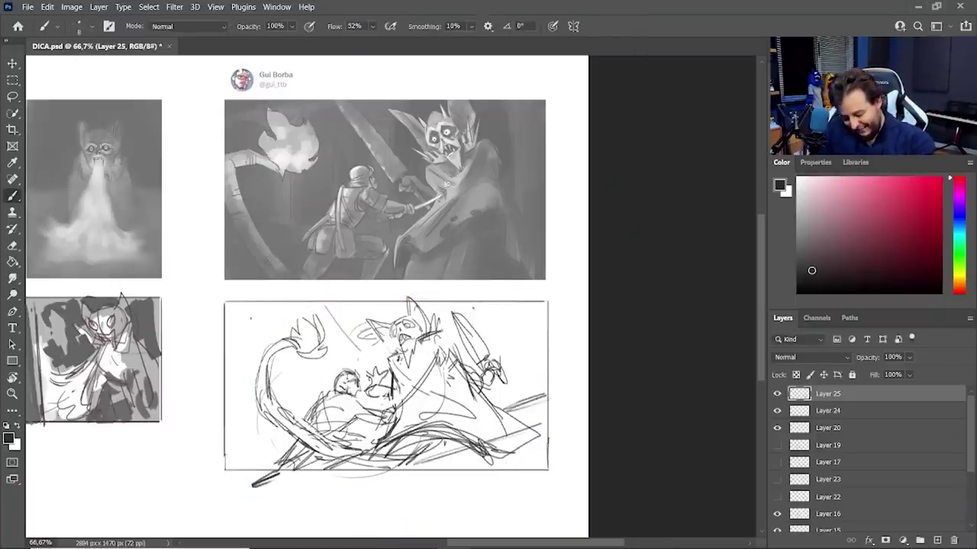
Sketch radiating and curved background lines around the tail and above the warrior, undoing the strokes that miss.
{"action": "left_click_drag", "start_coordinate": [234, 305], "coordinate": [295, 344]}
{"action": "key", "text": "ctrl+z"}
{"action": "key", "text": "ctrl+z"}
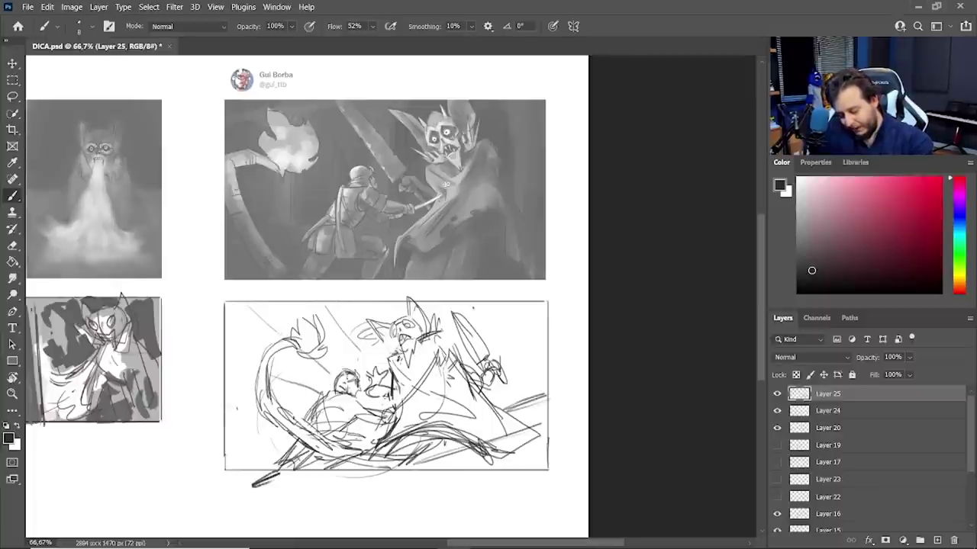
{"action": "key", "text": "ctrl+z"}
{"action": "left_click_drag", "start_coordinate": [384, 345], "coordinate": [318, 374]}
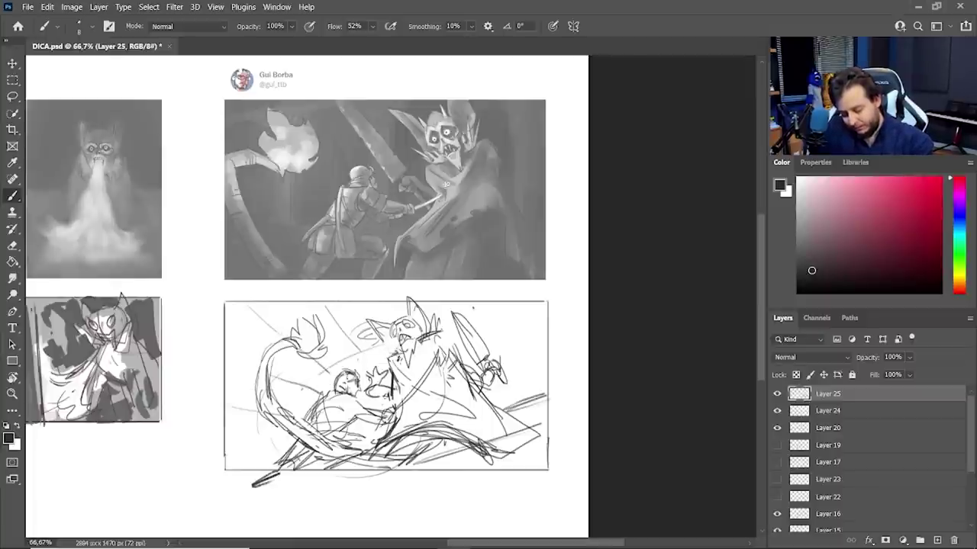
{"action": "left_click_drag", "start_coordinate": [261, 411], "coordinate": [271, 474]}
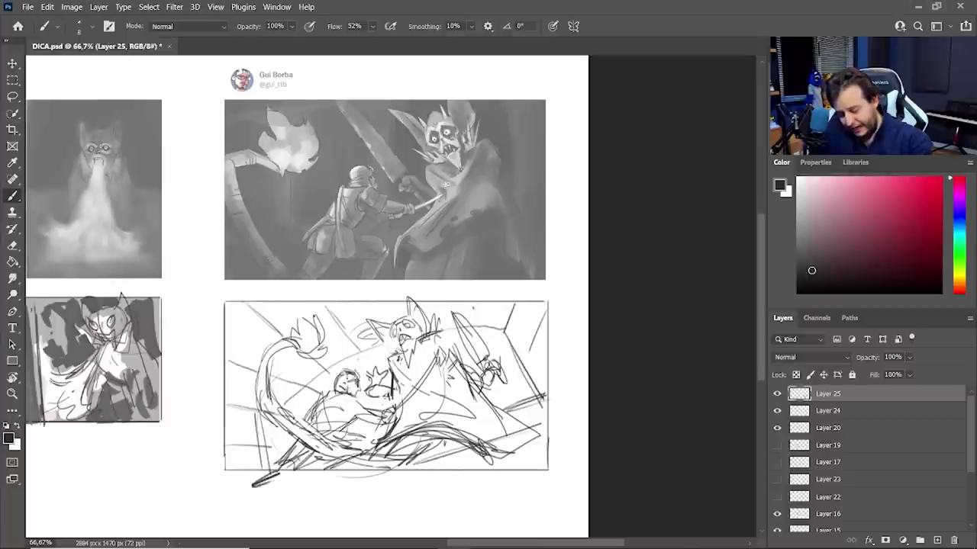
{"action": "left_click_drag", "start_coordinate": [294, 304], "coordinate": [230, 360]}
{"action": "left_click_drag", "start_coordinate": [317, 353], "coordinate": [365, 334]}
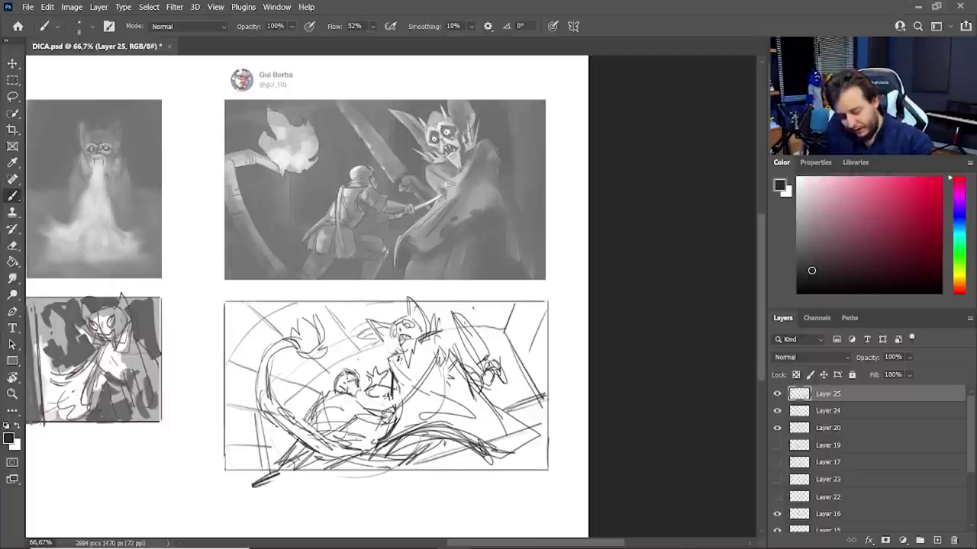
Redraw the background structure behind the sword as a slanted pillar, and add a second pillar below the tail's curve.
{"action": "mouse_move", "coordinate": [477, 309]}
{"action": "left_mouse_down"}
{"action": "mouse_move", "coordinate": [528, 338]}
{"action": "mouse_move", "coordinate": [531, 395]}
{"action": "left_mouse_up"}
{"action": "left_click_drag", "start_coordinate": [504, 365], "coordinate": [520, 354]}
{"action": "key", "text": "ctrl+z"}
{"action": "key", "text": "ctrl+z"}
{"action": "key", "text": "ctrl+z"}
{"action": "mouse_move", "coordinate": [508, 320]}
{"action": "left_mouse_down"}
{"action": "mouse_move", "coordinate": [531, 316]}
{"action": "mouse_move", "coordinate": [527, 412]}
{"action": "mouse_move", "coordinate": [556, 372]}
{"action": "mouse_move", "coordinate": [517, 418]}
{"action": "mouse_move", "coordinate": [554, 423]}
{"action": "left_mouse_up"}
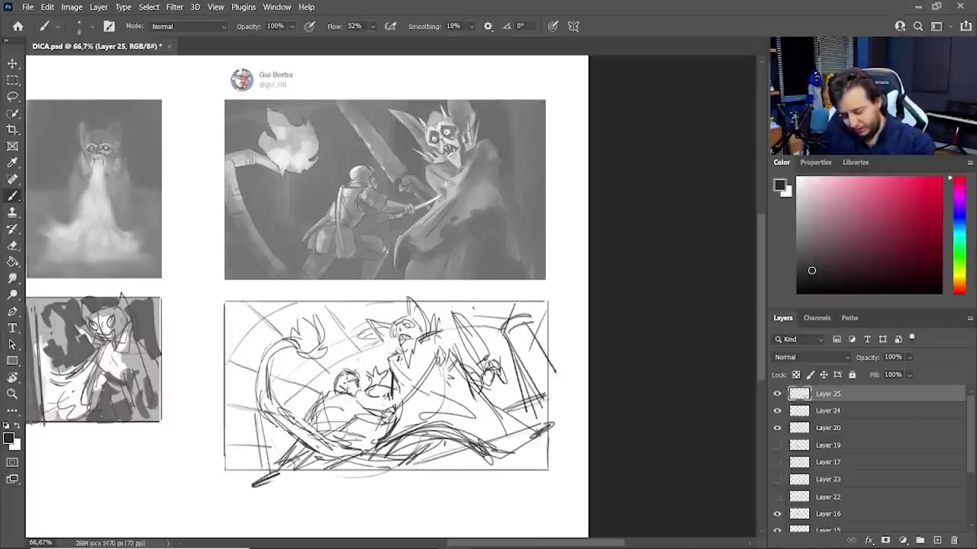
{"action": "mouse_move", "coordinate": [244, 406]}
{"action": "left_mouse_down"}
{"action": "mouse_move", "coordinate": [267, 418]}
{"action": "mouse_move", "coordinate": [252, 480]}
{"action": "left_mouse_up"}
{"action": "left_click_drag", "start_coordinate": [261, 420], "coordinate": [287, 458]}
{"action": "left_click_drag", "start_coordinate": [232, 405], "coordinate": [253, 415]}
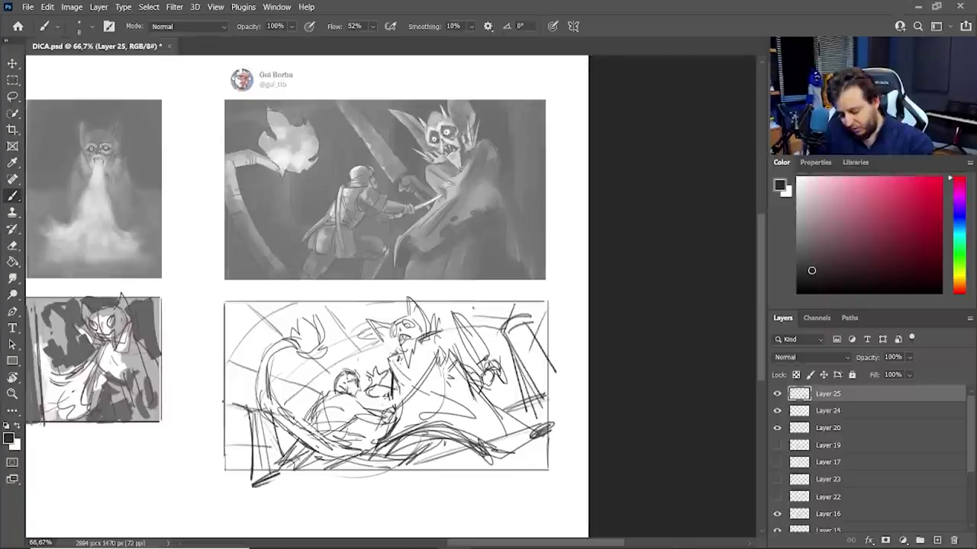
Add sweeping arched strokes above the tail, behind the warrior and over the sword to curve the background.
{"action": "mouse_move", "coordinate": [235, 371]}
{"action": "left_mouse_down"}
{"action": "mouse_move", "coordinate": [277, 323]}
{"action": "mouse_move", "coordinate": [266, 306]}
{"action": "left_mouse_up"}
{"action": "left_click_drag", "start_coordinate": [378, 337], "coordinate": [353, 355]}
{"action": "left_click_drag", "start_coordinate": [352, 349], "coordinate": [300, 400]}
{"action": "left_click_drag", "start_coordinate": [330, 364], "coordinate": [296, 386]}
{"action": "left_click_drag", "start_coordinate": [438, 316], "coordinate": [509, 327]}
Set a crimson colour, add a new layer, and try sweeping arcs over both figures, undoing them.
{"action": "mouse_move", "coordinate": [229, 452]}
{"action": "left_mouse_down"}
{"action": "mouse_move", "coordinate": [225, 467]}
{"action": "mouse_move", "coordinate": [543, 296]}
{"action": "left_mouse_up"}
{"action": "left_click", "coordinate": [919, 177]}
{"action": "left_click", "coordinate": [937, 540]}
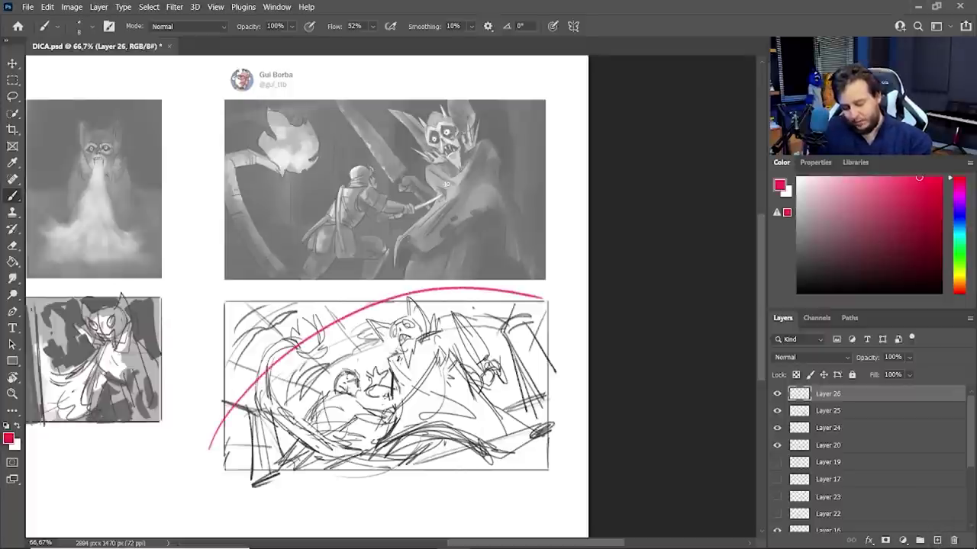
{"action": "key", "text": "ctrl+z"}
{"action": "mouse_move", "coordinate": [243, 441]}
{"action": "left_mouse_down"}
{"action": "mouse_move", "coordinate": [392, 337]}
{"action": "mouse_move", "coordinate": [555, 332]}
{"action": "mouse_move", "coordinate": [530, 316]}
{"action": "left_mouse_up"}
{"action": "key", "text": "ctrl+z"}
{"action": "left_click_drag", "start_coordinate": [234, 413], "coordinate": [475, 293]}
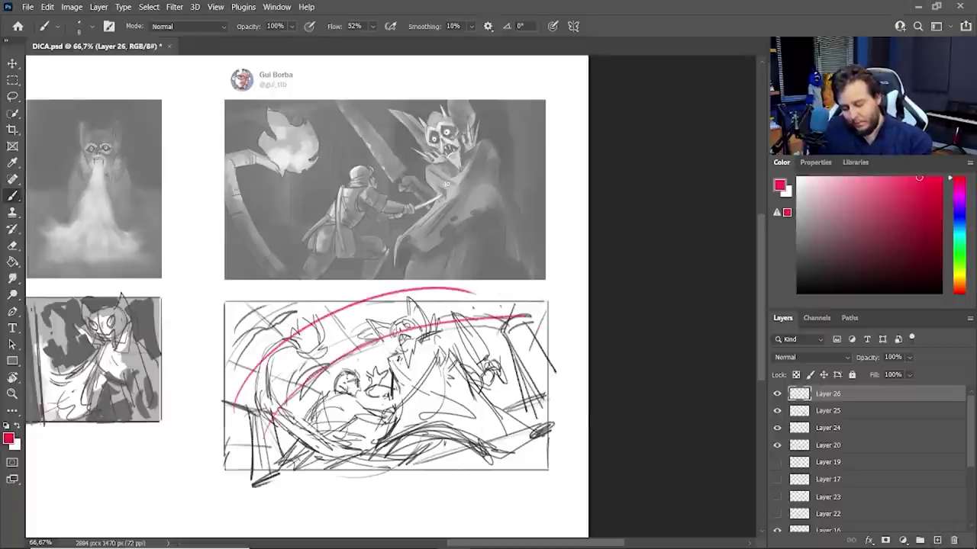
{"action": "key", "text": "ctrl+z"}
{"action": "key", "text": "ctrl+z"}
Draw crossing crimson curves over the thumbnail to show the warped flow of the composition.
{"action": "left_click_drag", "start_coordinate": [383, 294], "coordinate": [408, 485]}
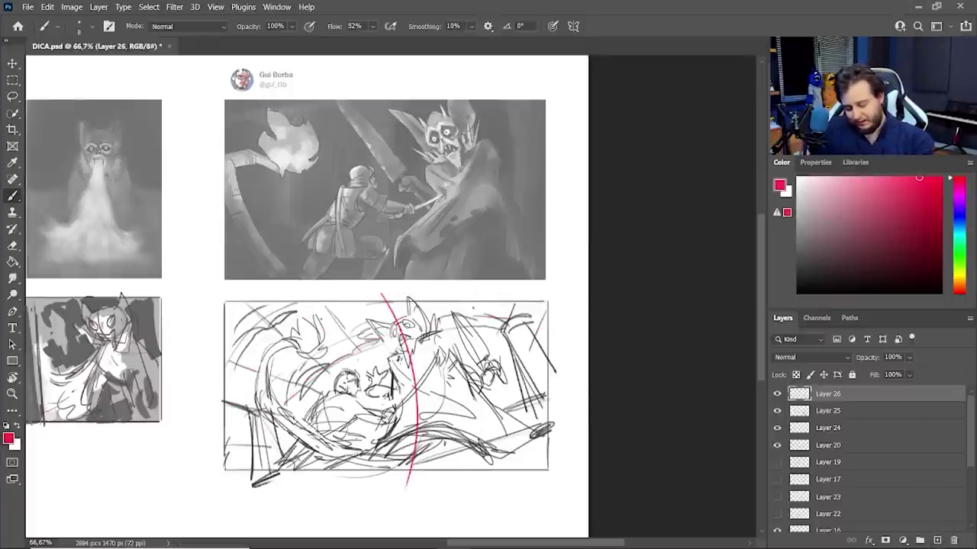
{"action": "left_click_drag", "start_coordinate": [325, 305], "coordinate": [320, 482]}
{"action": "left_click_drag", "start_coordinate": [422, 297], "coordinate": [567, 462]}
{"action": "left_click_drag", "start_coordinate": [454, 291], "coordinate": [619, 374]}
{"action": "left_click_drag", "start_coordinate": [291, 311], "coordinate": [290, 500]}
{"action": "left_click_drag", "start_coordinate": [229, 490], "coordinate": [492, 321]}
{"action": "left_click_drag", "start_coordinate": [229, 403], "coordinate": [389, 279]}
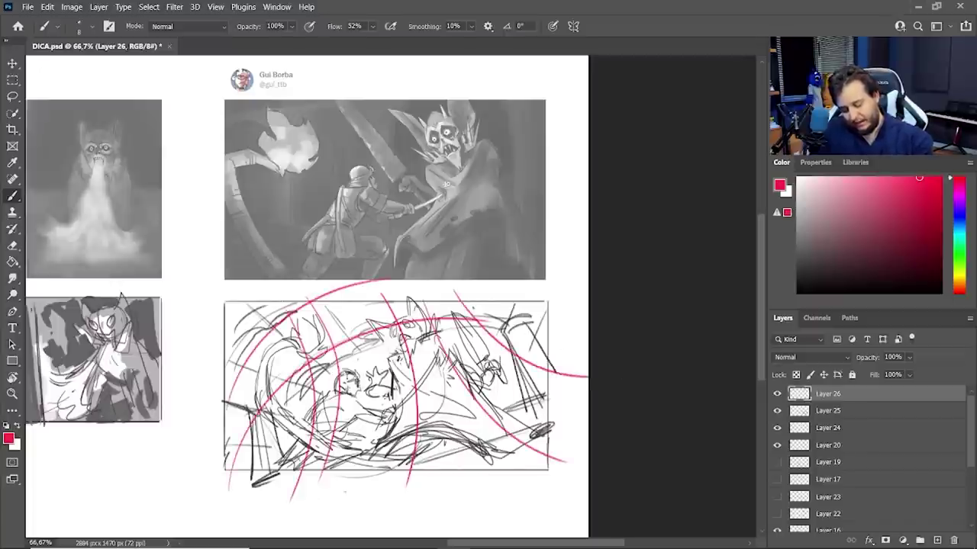
{"action": "left_click_drag", "start_coordinate": [349, 478], "coordinate": [587, 407]}
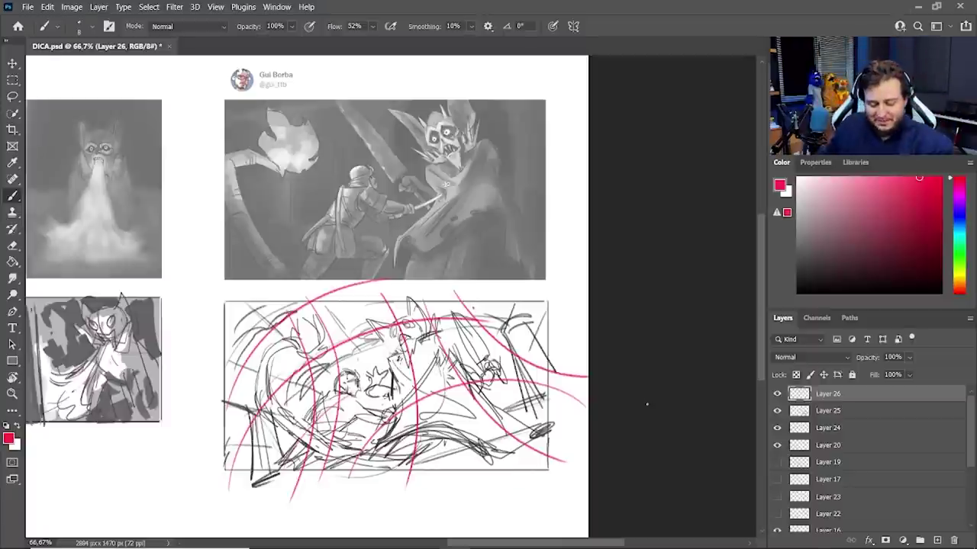
Hide the crimson guides, fill the thumbnail frame with light grey on a new layer, and place it beneath Layer 20.
{"action": "left_click", "coordinate": [777, 393]}
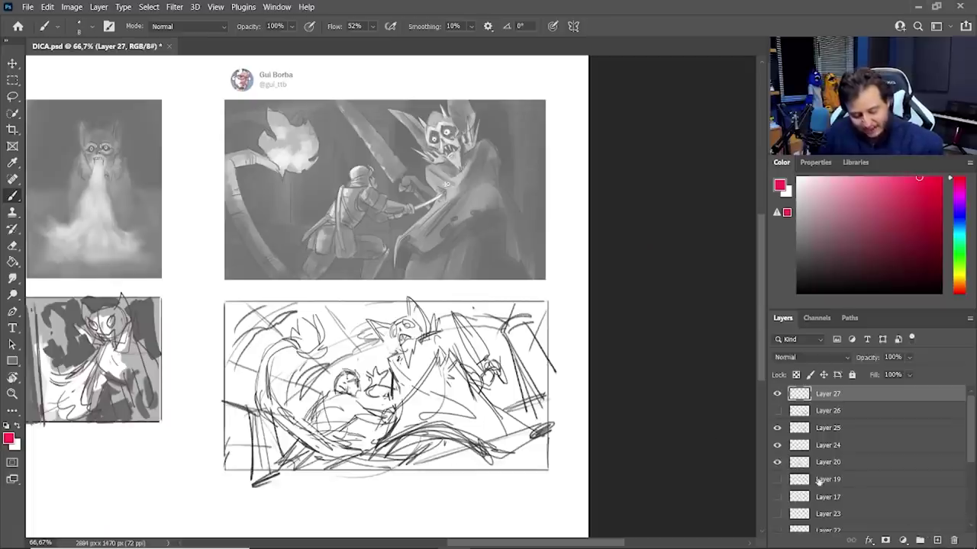
{"action": "key", "text": "m"}
{"action": "mouse_move", "coordinate": [226, 303]}
{"action": "left_mouse_down"}
{"action": "mouse_move", "coordinate": [479, 375]}
{"action": "mouse_move", "coordinate": [546, 431]}
{"action": "mouse_move", "coordinate": [548, 470]}
{"action": "left_mouse_up"}
{"action": "key", "text": "g"}
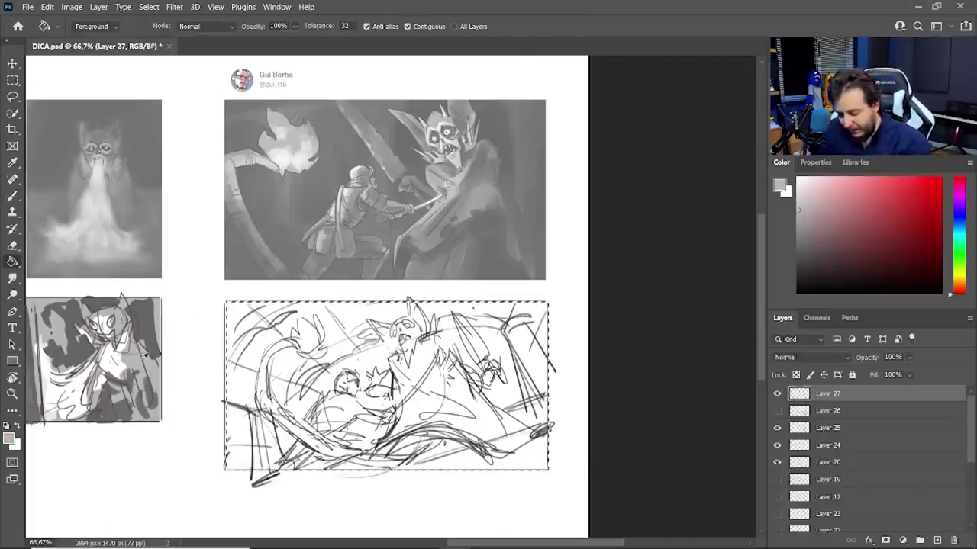
{"action": "left_click", "coordinate": [377, 359]}
{"action": "left_click_drag", "start_coordinate": [799, 442], "coordinate": [799, 463]}
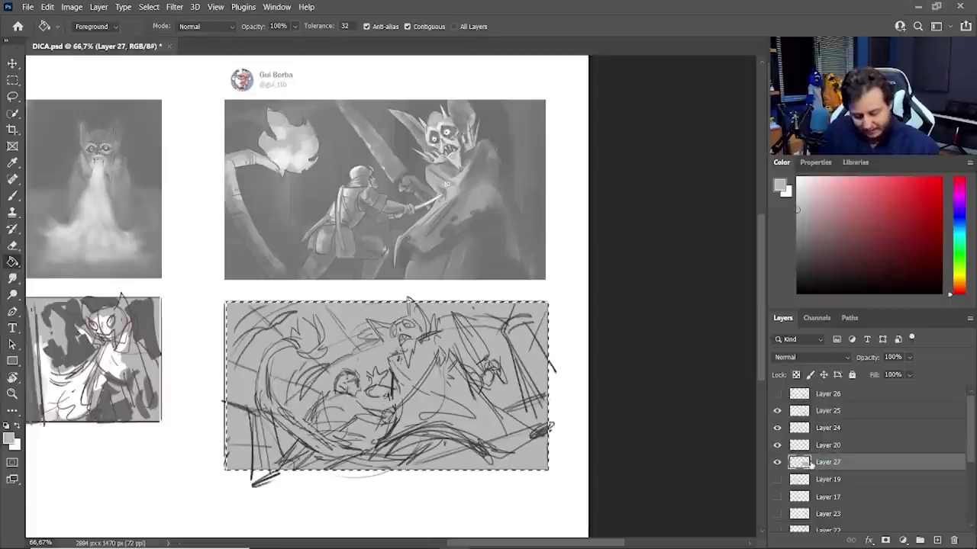
{"action": "key", "text": "ctrl+d"}
With a 29 px white brush, paint the tail flame and inner edge, the warrior, and the creature's face, hand and chest.
{"action": "key", "text": "b"}
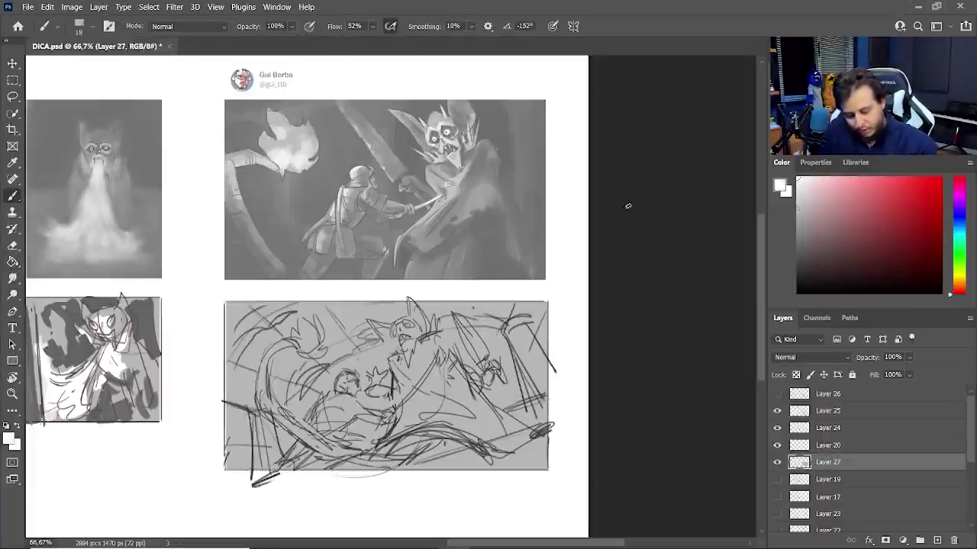
{"action": "right_click", "coordinate": [628, 207]}
{"action": "key", "text": "Return"}
{"action": "mouse_move", "coordinate": [295, 348]}
{"action": "left_mouse_down"}
{"action": "mouse_move", "coordinate": [316, 321]}
{"action": "mouse_move", "coordinate": [268, 408]}
{"action": "left_mouse_up"}
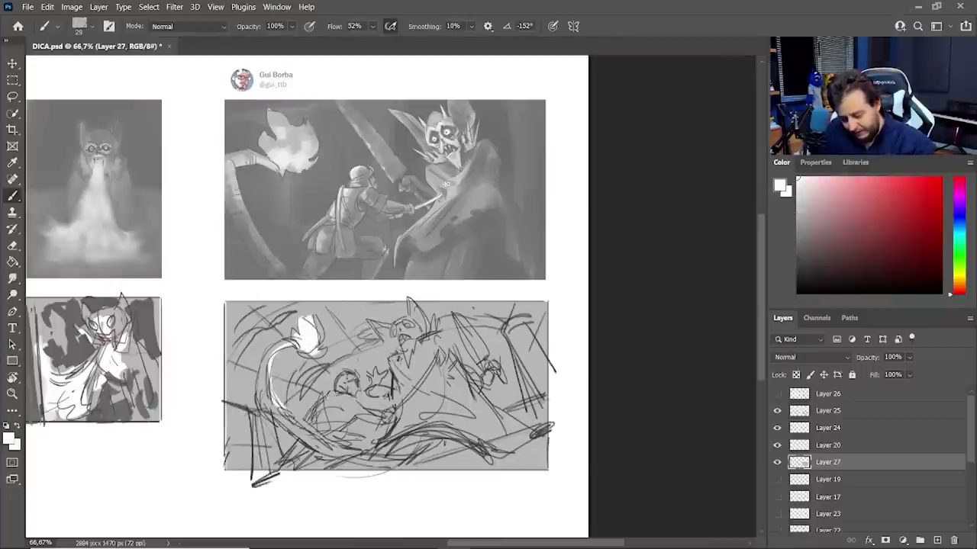
{"action": "left_click_drag", "start_coordinate": [343, 380], "coordinate": [316, 459]}
{"action": "mouse_move", "coordinate": [374, 323]}
{"action": "left_mouse_down"}
{"action": "mouse_move", "coordinate": [410, 356]}
{"action": "mouse_move", "coordinate": [399, 438]}
{"action": "left_mouse_up"}
{"action": "left_click_drag", "start_coordinate": [415, 385], "coordinate": [408, 453]}
Sample a dark grey from the original, enlarge the brush to 53 px, and paint around the warrior and along the frame's tail-side edge.
{"action": "left_click", "coordinate": [496, 133], "text": "alt"}
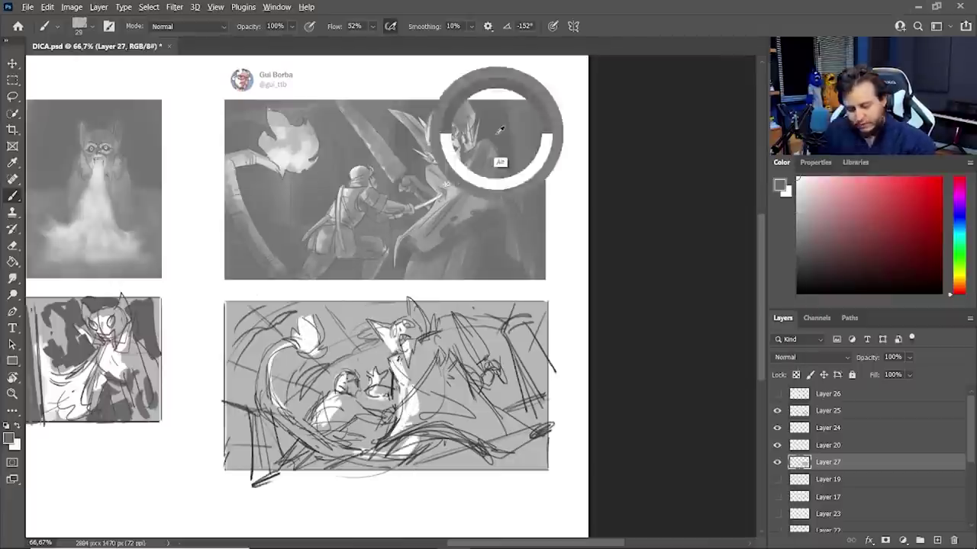
{"action": "right_click", "coordinate": [400, 329]}
{"action": "left_click_drag", "start_coordinate": [476, 246], "coordinate": [490, 246]}
{"action": "left_click_drag", "start_coordinate": [307, 377], "coordinate": [293, 409]}
{"action": "left_click_drag", "start_coordinate": [328, 371], "coordinate": [299, 420]}
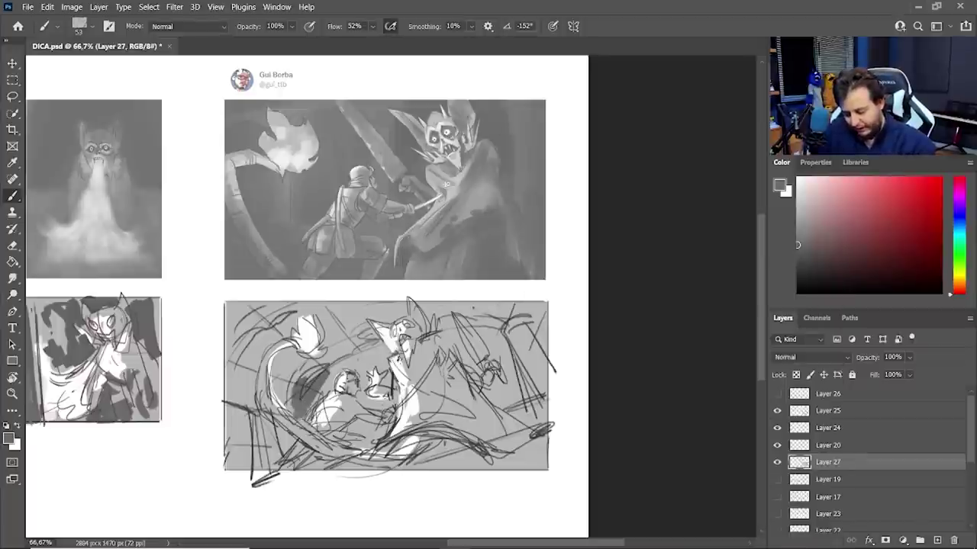
{"action": "left_click_drag", "start_coordinate": [305, 384], "coordinate": [291, 418]}
{"action": "left_click_drag", "start_coordinate": [246, 308], "coordinate": [232, 462]}
{"action": "mouse_move", "coordinate": [324, 393]}
{"action": "left_mouse_down"}
{"action": "mouse_move", "coordinate": [354, 366]}
{"action": "mouse_move", "coordinate": [367, 394]}
{"action": "mouse_move", "coordinate": [389, 386]}
{"action": "mouse_move", "coordinate": [360, 360]}
{"action": "mouse_move", "coordinate": [382, 373]}
{"action": "left_mouse_up"}
{"action": "left_click_drag", "start_coordinate": [343, 424], "coordinate": [387, 452]}
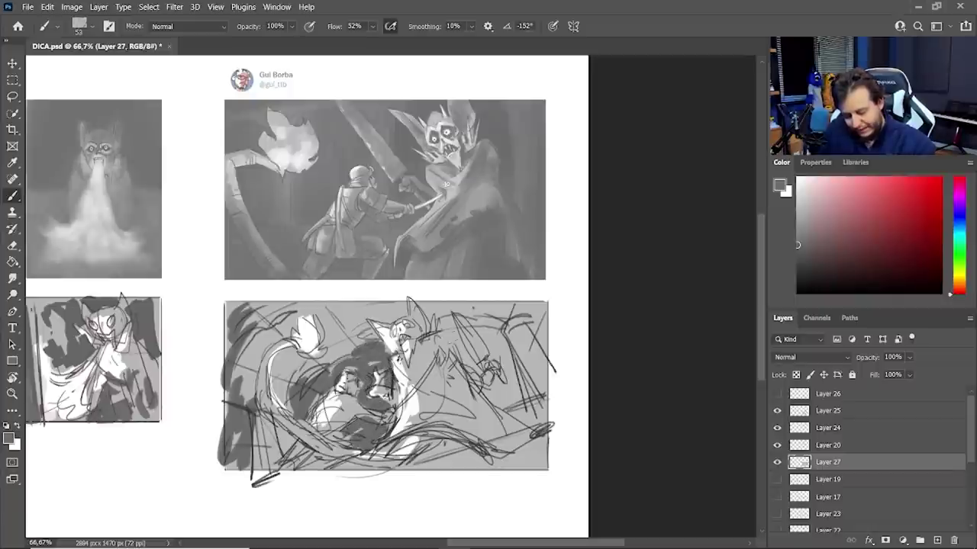
Paint dark grey around the creature's sword, along the ground and in the upper corners of the thumbnail.
{"action": "left_click_drag", "start_coordinate": [450, 330], "coordinate": [481, 381]}
{"action": "mouse_move", "coordinate": [481, 331]}
{"action": "left_mouse_down"}
{"action": "mouse_move", "coordinate": [519, 409]}
{"action": "mouse_move", "coordinate": [532, 400]}
{"action": "mouse_move", "coordinate": [537, 422]}
{"action": "left_mouse_up"}
{"action": "mouse_move", "coordinate": [432, 464]}
{"action": "left_mouse_down"}
{"action": "mouse_move", "coordinate": [458, 444]}
{"action": "mouse_move", "coordinate": [484, 456]}
{"action": "left_mouse_up"}
{"action": "mouse_move", "coordinate": [500, 460]}
{"action": "left_mouse_down"}
{"action": "mouse_move", "coordinate": [496, 474]}
{"action": "mouse_move", "coordinate": [539, 459]}
{"action": "left_mouse_up"}
{"action": "left_click_drag", "start_coordinate": [526, 307], "coordinate": [544, 336]}
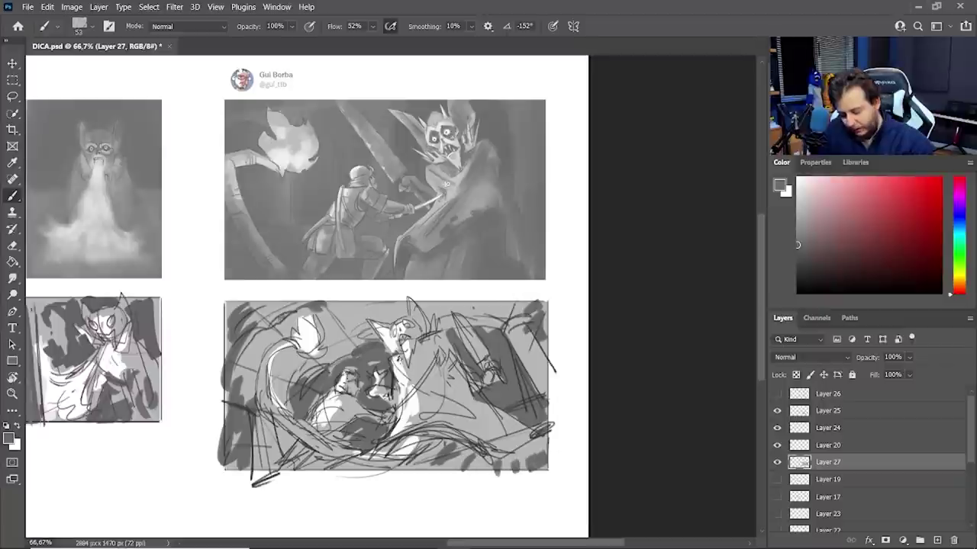
{"action": "left_click_drag", "start_coordinate": [279, 318], "coordinate": [252, 310]}
Sample mid greys from the thumbnail and paint the background around the tail and its flame.
{"action": "left_click", "coordinate": [235, 456], "text": "alt"}
{"action": "left_click", "coordinate": [229, 424], "text": "alt"}
{"action": "left_click_drag", "start_coordinate": [229, 371], "coordinate": [238, 462]}
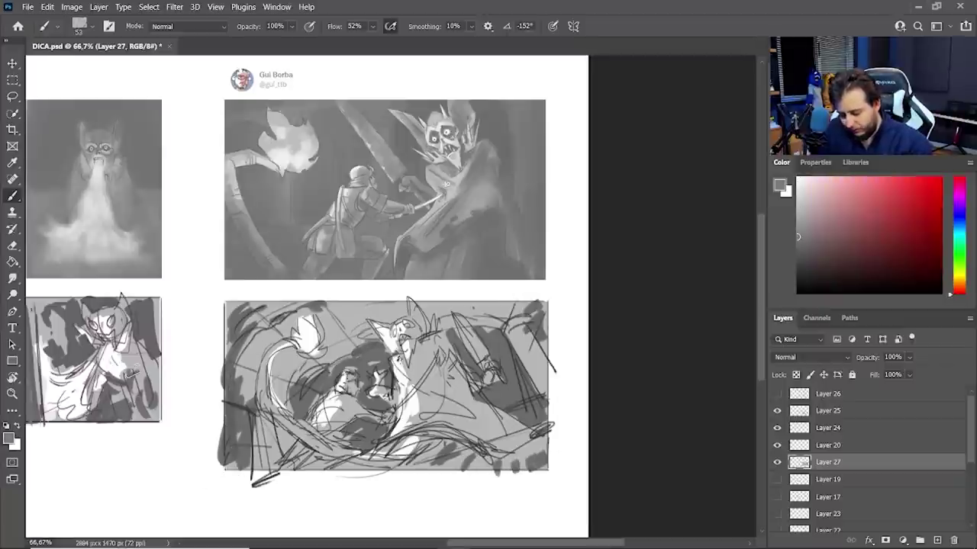
{"action": "left_click", "coordinate": [267, 341], "text": "alt"}
{"action": "left_click_drag", "start_coordinate": [278, 332], "coordinate": [252, 351]}
{"action": "left_click_drag", "start_coordinate": [276, 334], "coordinate": [244, 355]}
{"action": "left_click_drag", "start_coordinate": [283, 307], "coordinate": [255, 328]}
{"action": "mouse_move", "coordinate": [277, 307]}
{"action": "left_mouse_down"}
{"action": "mouse_move", "coordinate": [243, 345]}
{"action": "mouse_move", "coordinate": [234, 418]}
{"action": "left_mouse_up"}
Paint grey tones behind the creature's head and down the shadow side of its face and body.
{"action": "left_click_drag", "start_coordinate": [355, 307], "coordinate": [327, 322]}
{"action": "mouse_move", "coordinate": [348, 304]}
{"action": "left_mouse_down"}
{"action": "mouse_move", "coordinate": [316, 319]}
{"action": "mouse_move", "coordinate": [323, 342]}
{"action": "left_mouse_up"}
{"action": "left_click_drag", "start_coordinate": [354, 333], "coordinate": [327, 349]}
{"action": "mouse_move", "coordinate": [355, 316]}
{"action": "left_mouse_down"}
{"action": "mouse_move", "coordinate": [380, 308]}
{"action": "mouse_move", "coordinate": [409, 343]}
{"action": "left_mouse_up"}
{"action": "mouse_move", "coordinate": [417, 343]}
{"action": "left_mouse_down"}
{"action": "mouse_move", "coordinate": [405, 364]}
{"action": "mouse_move", "coordinate": [420, 381]}
{"action": "mouse_move", "coordinate": [412, 450]}
{"action": "mouse_move", "coordinate": [380, 459]}
{"action": "left_mouse_up"}
Shade the tail and the warrior's body in grey, and darken the area beneath the tail's curve.
{"action": "left_click", "coordinate": [400, 444], "text": "alt"}
{"action": "mouse_move", "coordinate": [293, 341]}
{"action": "left_mouse_down"}
{"action": "mouse_move", "coordinate": [262, 392]}
{"action": "mouse_move", "coordinate": [280, 417]}
{"action": "mouse_move", "coordinate": [339, 453]}
{"action": "mouse_move", "coordinate": [399, 458]}
{"action": "left_mouse_up"}
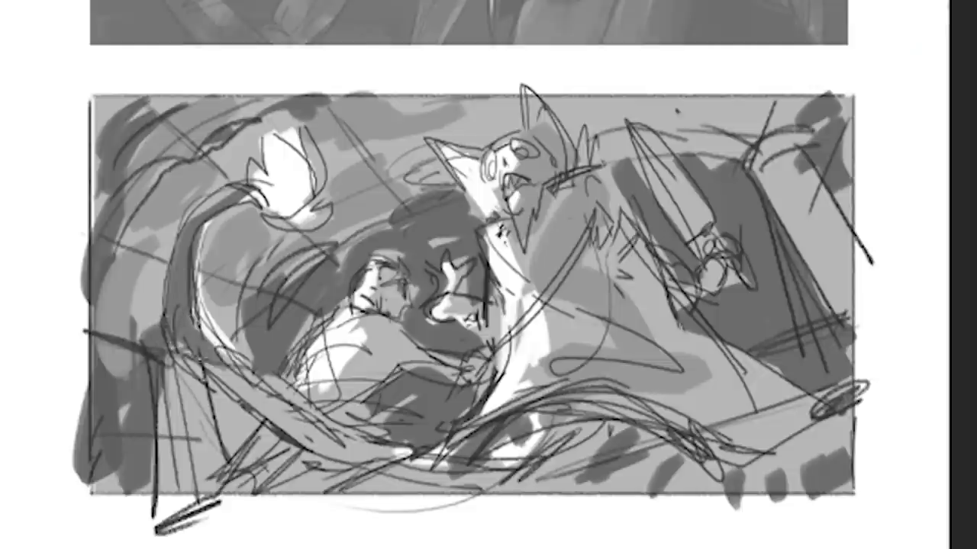
{"action": "left_click_drag", "start_coordinate": [362, 365], "coordinate": [372, 362]}
{"action": "mouse_move", "coordinate": [220, 397]}
{"action": "left_mouse_down"}
{"action": "mouse_move", "coordinate": [170, 450]}
{"action": "mouse_move", "coordinate": [158, 488]}
{"action": "left_mouse_up"}
{"action": "left_click_drag", "start_coordinate": [233, 472], "coordinate": [258, 481]}
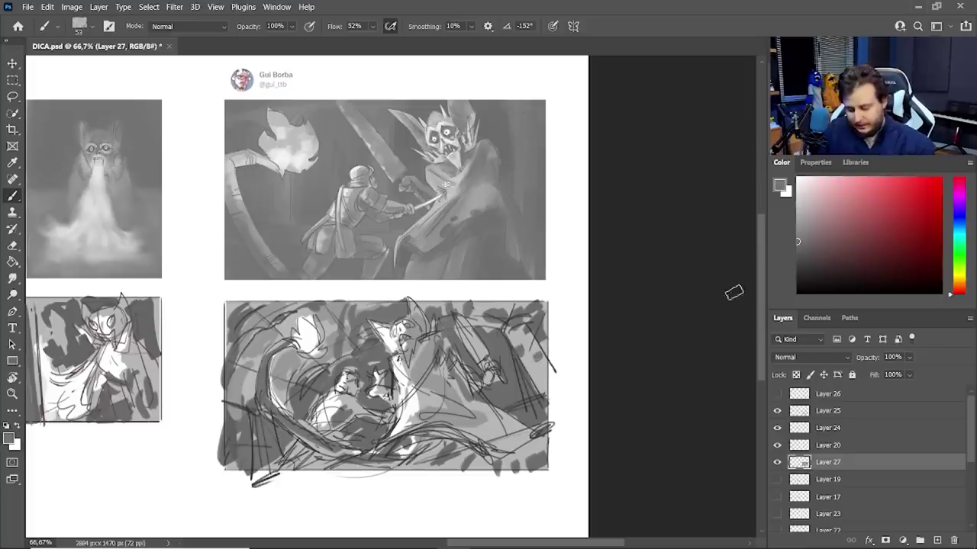
Try a near-black tone between the two figures and around the creature's sword.
{"action": "left_click", "coordinate": [797, 276]}
{"action": "mouse_move", "coordinate": [378, 345]}
{"action": "left_mouse_down"}
{"action": "mouse_move", "coordinate": [385, 360]}
{"action": "mouse_move", "coordinate": [370, 355]}
{"action": "mouse_move", "coordinate": [377, 389]}
{"action": "mouse_move", "coordinate": [365, 443]}
{"action": "left_mouse_up"}
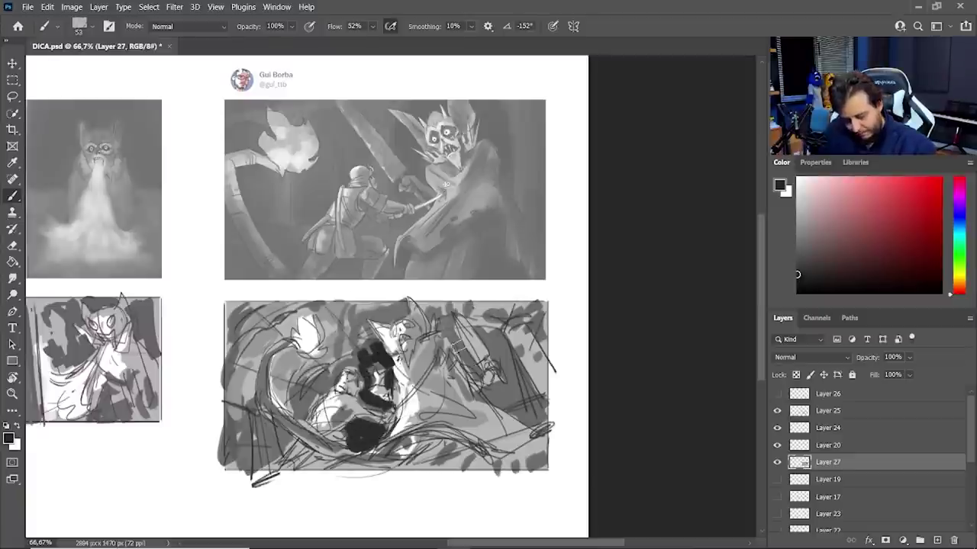
{"action": "left_click_drag", "start_coordinate": [445, 334], "coordinate": [479, 370]}
{"action": "left_click_drag", "start_coordinate": [486, 390], "coordinate": [526, 405]}
{"action": "left_click", "coordinate": [497, 390], "text": "alt"}
Set a slightly lighter dark grey and paint the gaps around the warrior and sword, the lower tail-side corner, and above the creature's head.
{"action": "left_click", "coordinate": [797, 261]}
{"action": "left_click_drag", "start_coordinate": [444, 333], "coordinate": [482, 371]}
{"action": "mouse_move", "coordinate": [369, 357]}
{"action": "left_mouse_down"}
{"action": "mouse_move", "coordinate": [368, 371]}
{"action": "mouse_move", "coordinate": [390, 382]}
{"action": "mouse_move", "coordinate": [389, 408]}
{"action": "mouse_move", "coordinate": [358, 442]}
{"action": "mouse_move", "coordinate": [372, 433]}
{"action": "left_mouse_up"}
{"action": "left_click_drag", "start_coordinate": [327, 383], "coordinate": [308, 404]}
{"action": "left_click_drag", "start_coordinate": [261, 442], "coordinate": [279, 446]}
{"action": "left_click_drag", "start_coordinate": [381, 320], "coordinate": [415, 319]}
{"action": "left_click_drag", "start_coordinate": [416, 321], "coordinate": [410, 364]}
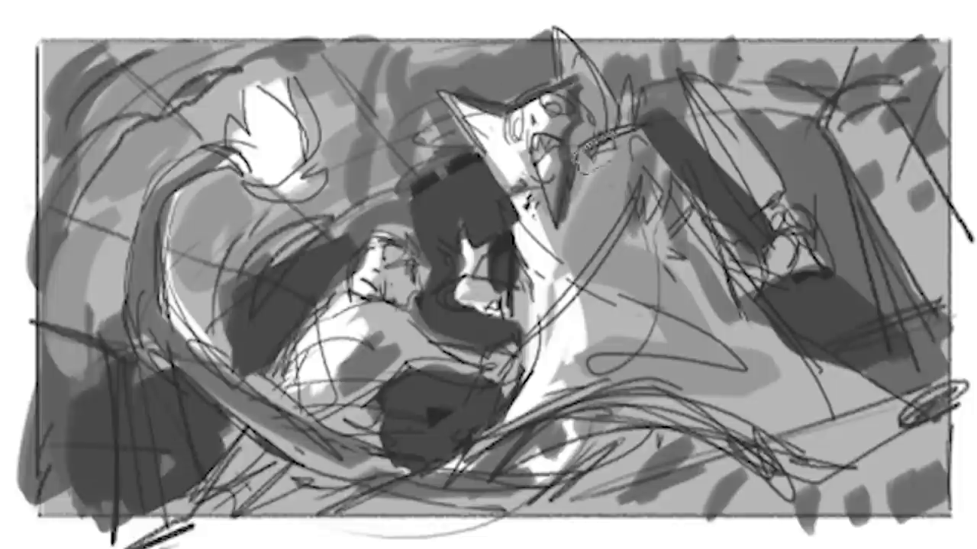
Shade the creature's neck and cloak folds, a spot of ground, and the background behind the sword in dark grey.
{"action": "left_click_drag", "start_coordinate": [601, 156], "coordinate": [589, 267]}
{"action": "left_click_drag", "start_coordinate": [632, 254], "coordinate": [608, 365]}
{"action": "left_click_drag", "start_coordinate": [588, 381], "coordinate": [755, 400]}
{"action": "left_click_drag", "start_coordinate": [269, 479], "coordinate": [315, 493]}
{"action": "left_click_drag", "start_coordinate": [744, 328], "coordinate": [831, 408]}
{"action": "left_click_drag", "start_coordinate": [664, 221], "coordinate": [721, 325]}
{"action": "left_click_drag", "start_coordinate": [790, 130], "coordinate": [843, 298]}
Choose the 300 px soft brush, lasso around the tail, warrior, creature, hand and sword, and invert the selection.
{"action": "left_click", "coordinate": [963, 439]}
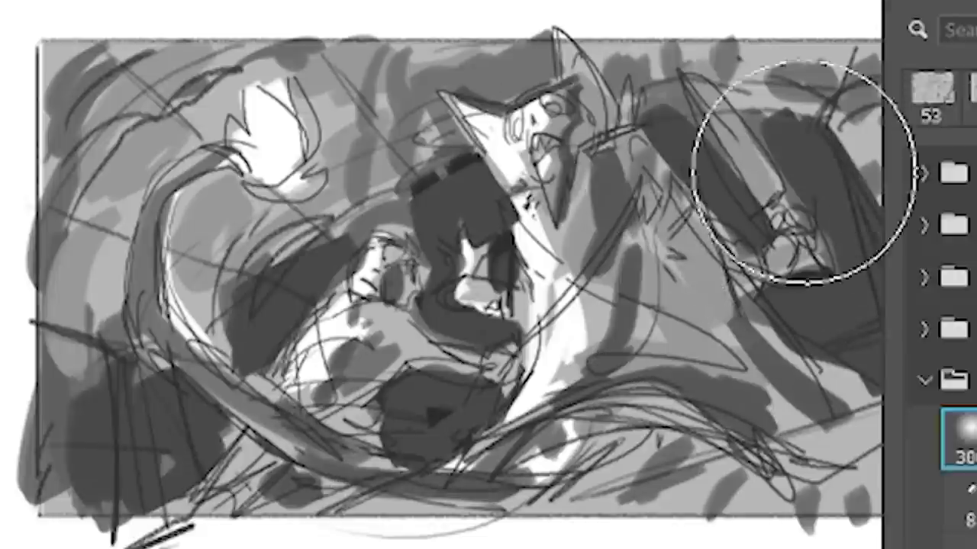
{"action": "key", "text": "l"}
{"action": "mouse_move", "coordinate": [191, 504]}
{"action": "left_mouse_down"}
{"action": "mouse_move", "coordinate": [229, 163]}
{"action": "mouse_move", "coordinate": [305, 187]}
{"action": "left_mouse_up"}
{"action": "left_click_drag", "start_coordinate": [369, 252], "coordinate": [429, 302]}
{"action": "left_click_drag", "start_coordinate": [523, 359], "coordinate": [469, 320]}
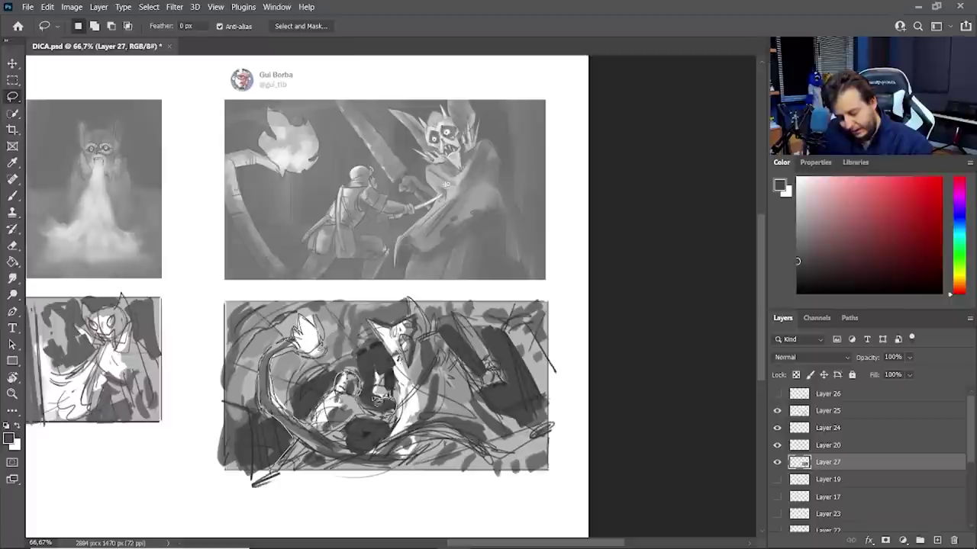
{"action": "mouse_move", "coordinate": [377, 400]}
{"action": "left_mouse_down"}
{"action": "mouse_move", "coordinate": [374, 373]}
{"action": "mouse_move", "coordinate": [393, 391]}
{"action": "left_mouse_up"}
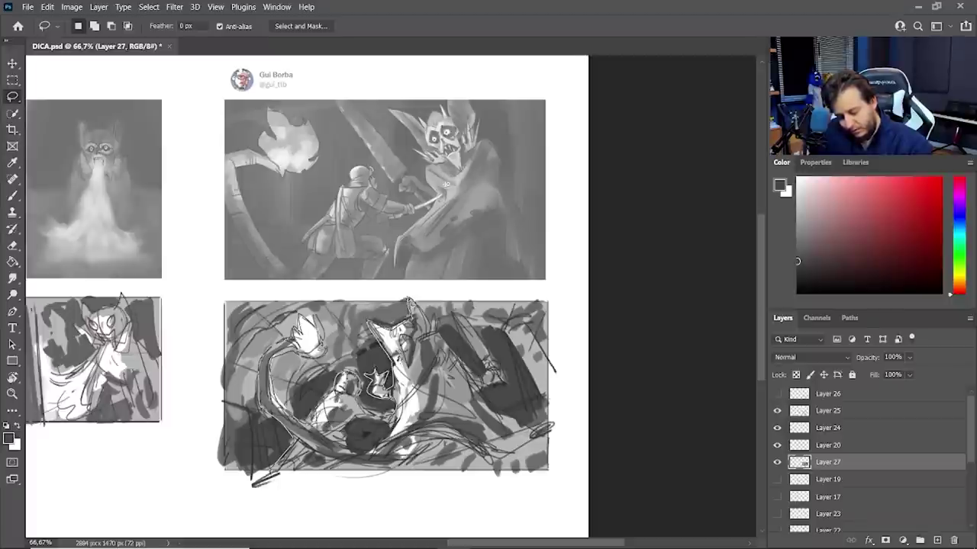
{"action": "mouse_move", "coordinate": [434, 335]}
{"action": "left_mouse_down"}
{"action": "mouse_move", "coordinate": [470, 375]}
{"action": "mouse_move", "coordinate": [487, 348]}
{"action": "left_mouse_up"}
{"action": "mouse_move", "coordinate": [539, 432]}
{"action": "left_mouse_down"}
{"action": "mouse_move", "coordinate": [550, 441]}
{"action": "mouse_move", "coordinate": [466, 489]}
{"action": "mouse_move", "coordinate": [316, 480]}
{"action": "left_mouse_up"}
{"action": "mouse_move", "coordinate": [391, 443]}
{"action": "left_mouse_down"}
{"action": "mouse_move", "coordinate": [353, 445]}
{"action": "mouse_move", "coordinate": [350, 431]}
{"action": "left_mouse_up"}
{"action": "key", "text": "ctrl+shift+i"}
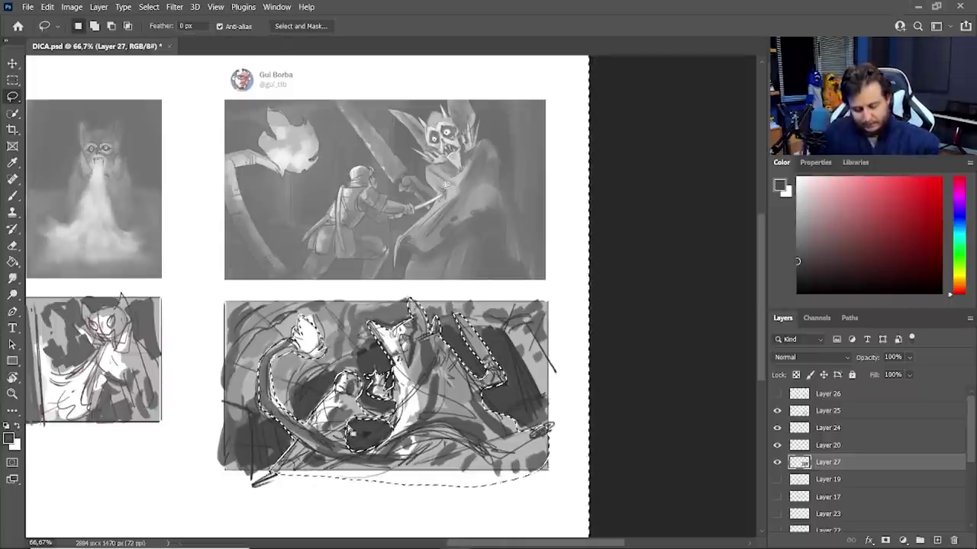
Lock the layer's transparent pixels, paint soft dark and mid grey over the background around the figures, and deselect.
{"action": "left_click", "coordinate": [796, 374]}
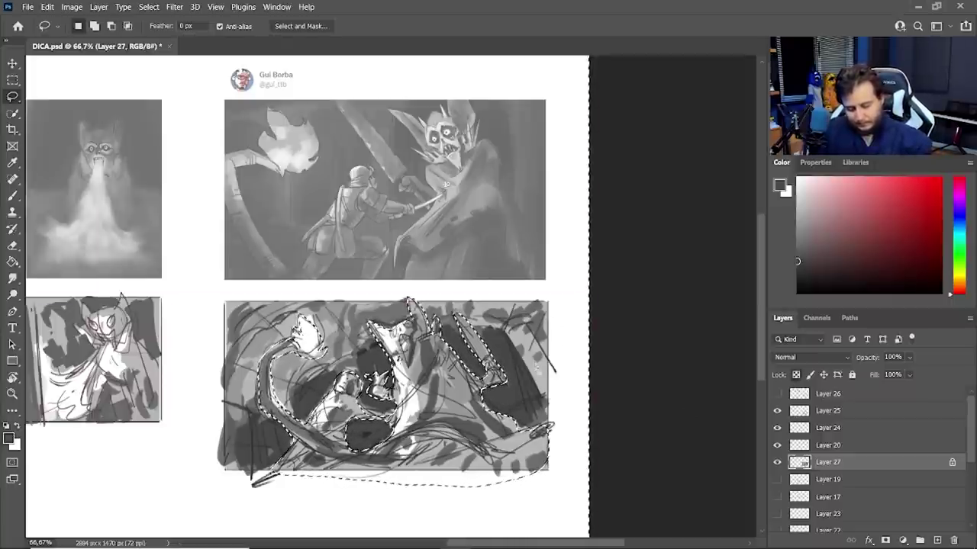
{"action": "key", "text": "b"}
{"action": "mouse_move", "coordinate": [533, 406]}
{"action": "left_mouse_down"}
{"action": "mouse_move", "coordinate": [537, 352]}
{"action": "mouse_move", "coordinate": [525, 324]}
{"action": "left_mouse_up"}
{"action": "mouse_move", "coordinate": [421, 357]}
{"action": "left_mouse_down"}
{"action": "mouse_move", "coordinate": [324, 370]}
{"action": "mouse_move", "coordinate": [237, 430]}
{"action": "mouse_move", "coordinate": [481, 349]}
{"action": "mouse_move", "coordinate": [348, 405]}
{"action": "left_mouse_up"}
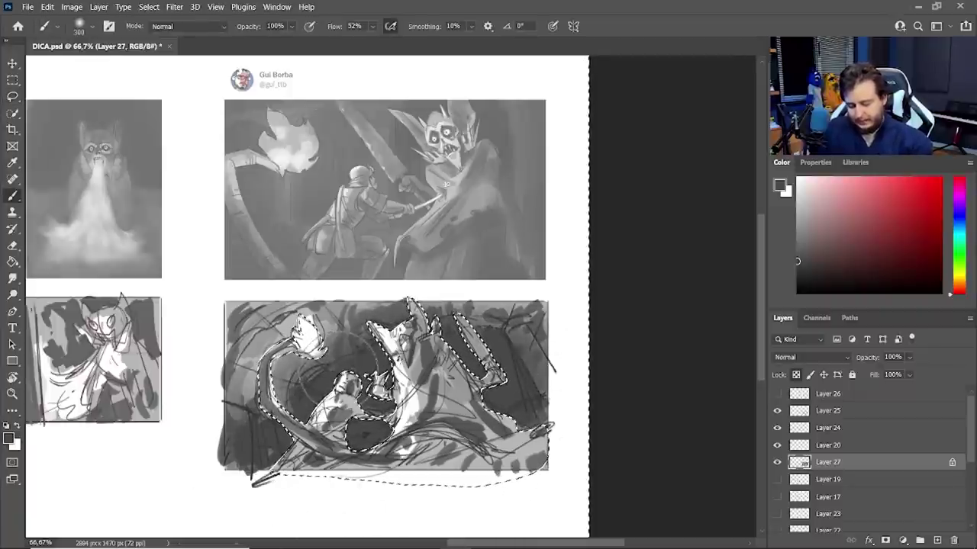
{"action": "left_click", "coordinate": [283, 401], "text": "alt"}
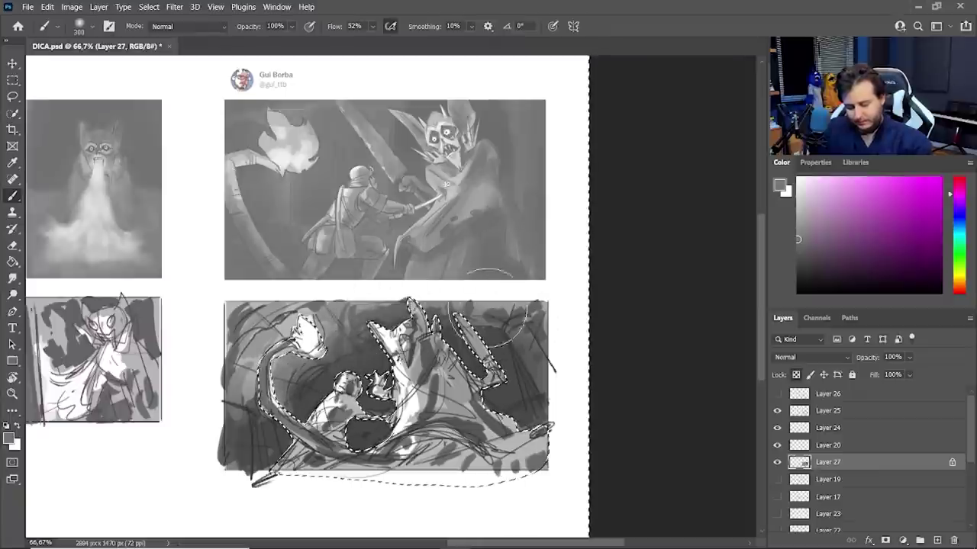
{"action": "mouse_move", "coordinate": [496, 321]}
{"action": "left_mouse_down"}
{"action": "mouse_move", "coordinate": [560, 392]}
{"action": "mouse_move", "coordinate": [461, 299]}
{"action": "left_mouse_up"}
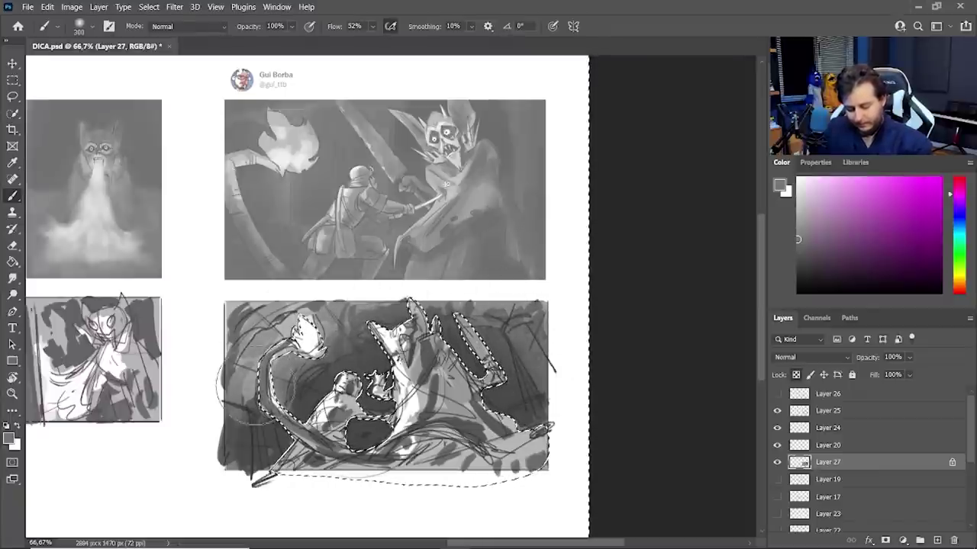
{"action": "key", "text": "ctrl+d"}
Choose the Quadrado v2 brush and add small tonal details to the creature's face.
{"action": "right_click", "coordinate": [461, 360]}
{"action": "left_click", "coordinate": [755, 442]}
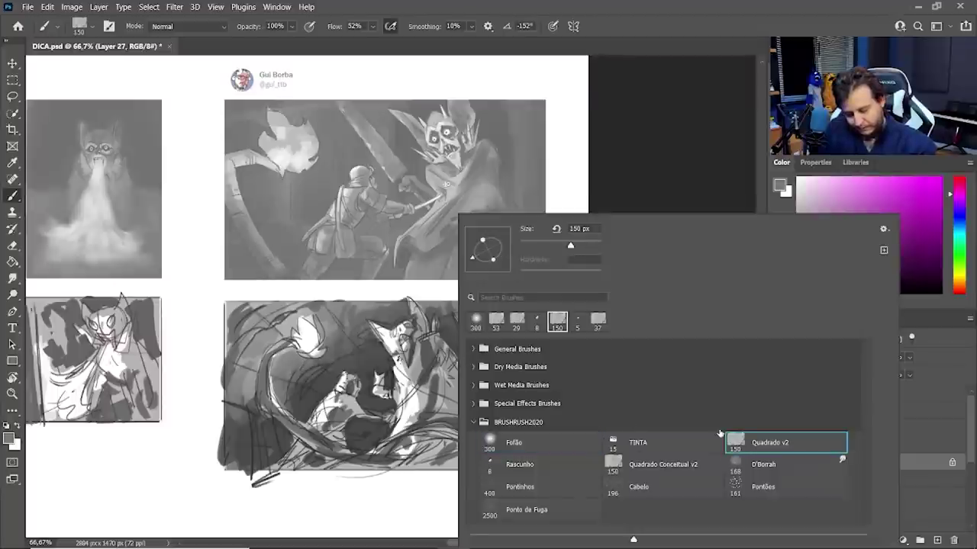
{"action": "key", "text": "Return"}
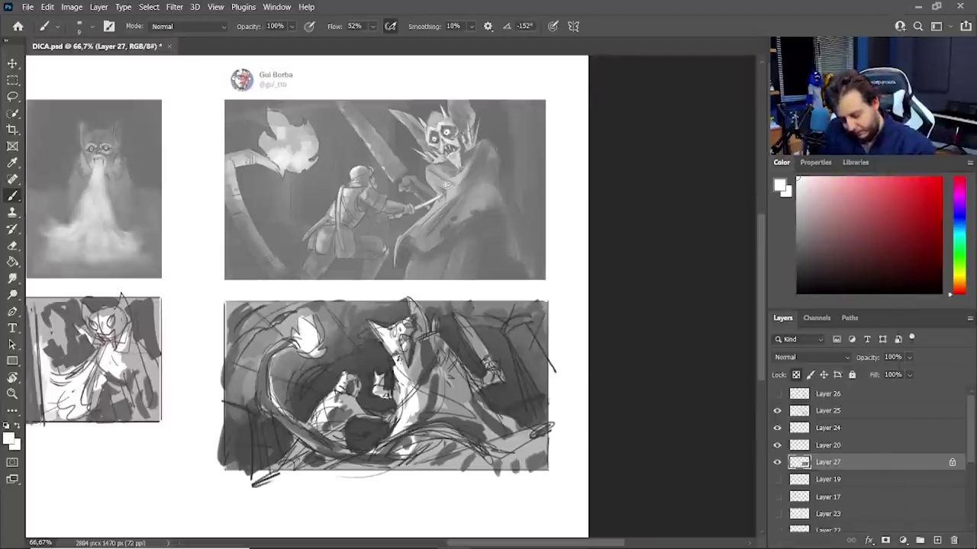
{"action": "left_click", "coordinate": [446, 183], "text": "alt"}
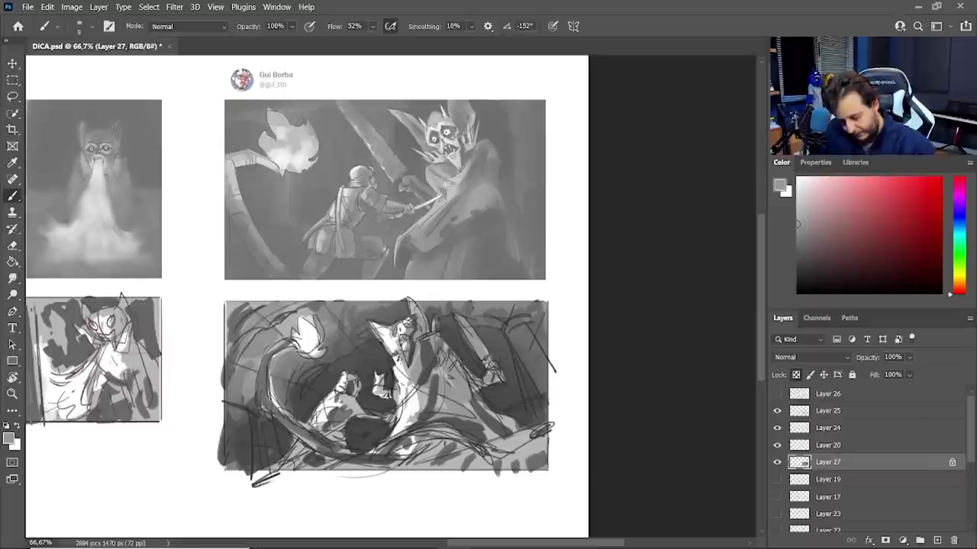
{"action": "key", "text": "d"}
{"action": "key", "text": "x"}
{"action": "left_click_drag", "start_coordinate": [399, 333], "coordinate": [413, 325]}
{"action": "left_click", "coordinate": [415, 327], "text": "alt"}
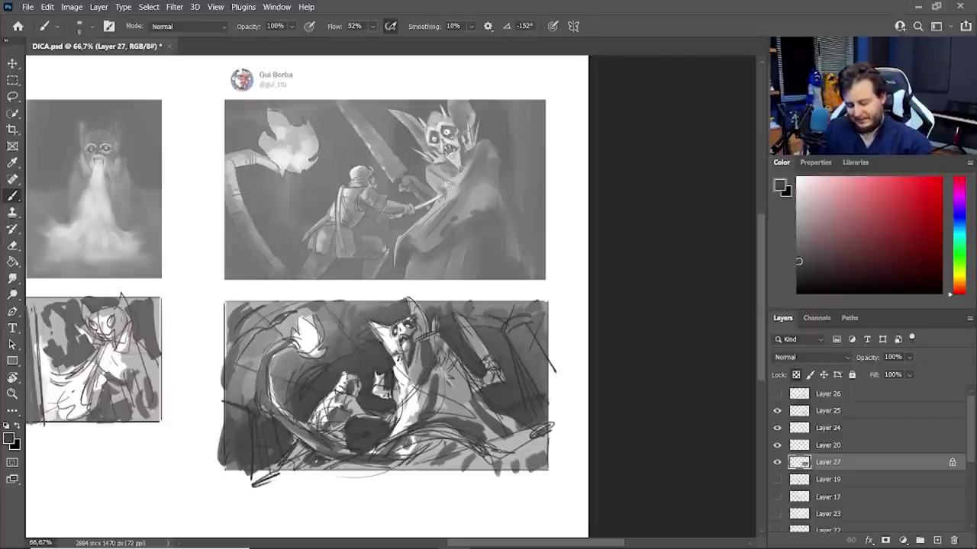
Hatch dark grey strokes across the ground below the figures, concentrating on the corner beside the creature's cloak.
{"action": "left_click_drag", "start_coordinate": [304, 464], "coordinate": [536, 438]}
{"action": "left_click_drag", "start_coordinate": [470, 463], "coordinate": [548, 441]}
{"action": "mouse_move", "coordinate": [508, 465]}
{"action": "left_mouse_down"}
{"action": "mouse_move", "coordinate": [546, 432]}
{"action": "mouse_move", "coordinate": [522, 453]}
{"action": "left_mouse_up"}
{"action": "left_click_drag", "start_coordinate": [502, 466], "coordinate": [543, 447]}
{"action": "mouse_move", "coordinate": [534, 465]}
{"action": "left_mouse_down"}
{"action": "mouse_move", "coordinate": [548, 432]}
{"action": "mouse_move", "coordinate": [543, 460]}
{"action": "left_mouse_up"}
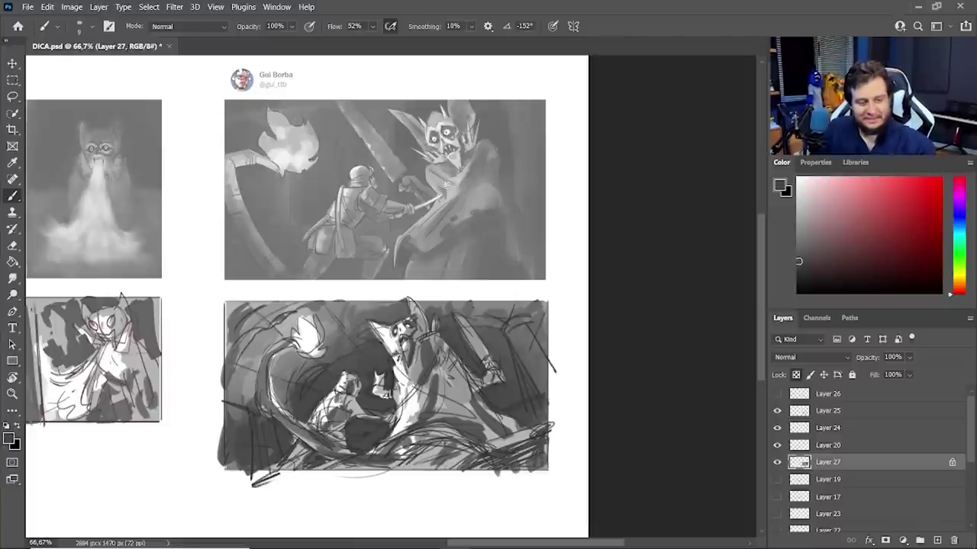
Choose the Quadrado Conceitual v2 brush and paint a dark diagonal stroke down across the creature's body.
{"action": "right_click", "coordinate": [446, 184]}
{"action": "left_click", "coordinate": [635, 460]}
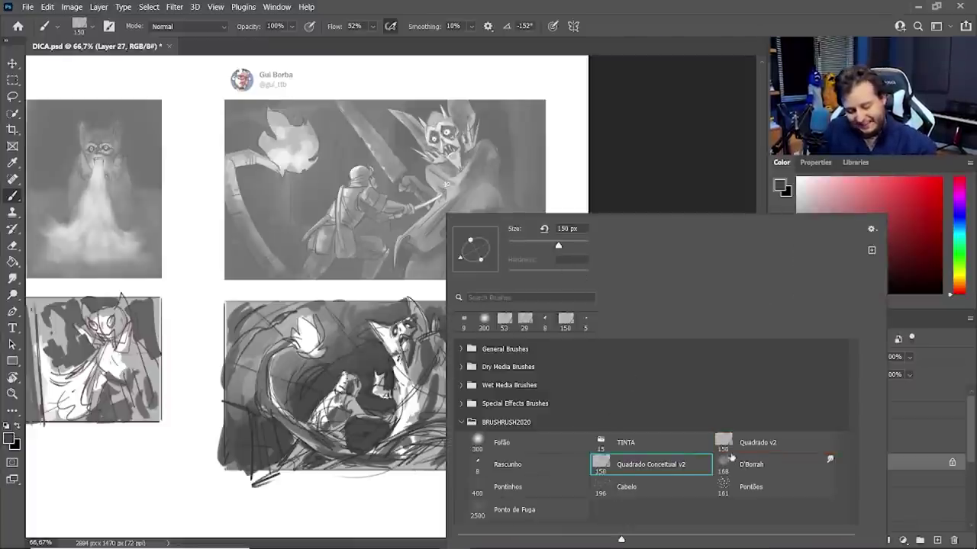
{"action": "left_click", "coordinate": [427, 390]}
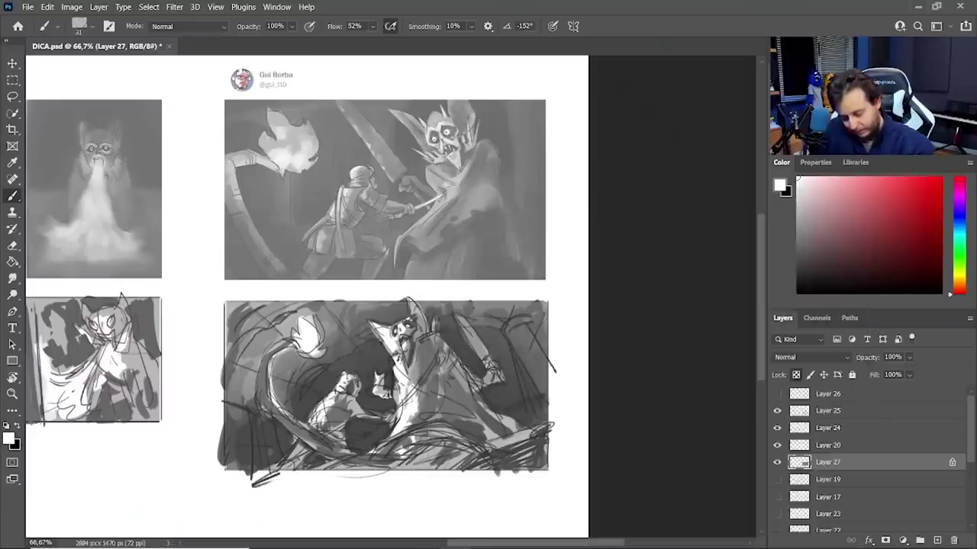
{"action": "left_click_drag", "start_coordinate": [435, 362], "coordinate": [398, 411]}
{"action": "left_click", "coordinate": [413, 384], "text": "alt"}
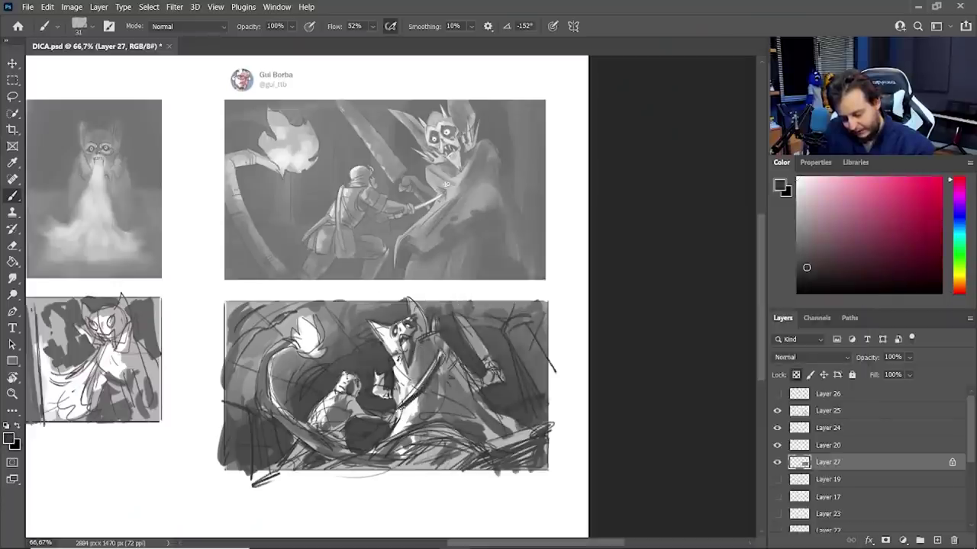
Sample a light grey, add light strokes to the ground beneath the creature, and save the document.
{"action": "left_click", "coordinate": [432, 370], "text": "alt"}
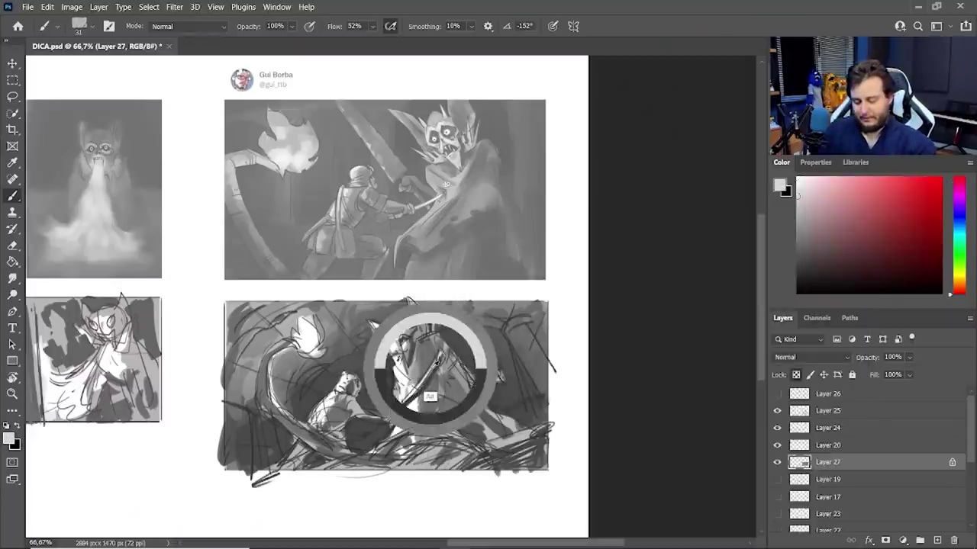
{"action": "left_click_drag", "start_coordinate": [424, 349], "coordinate": [436, 340]}
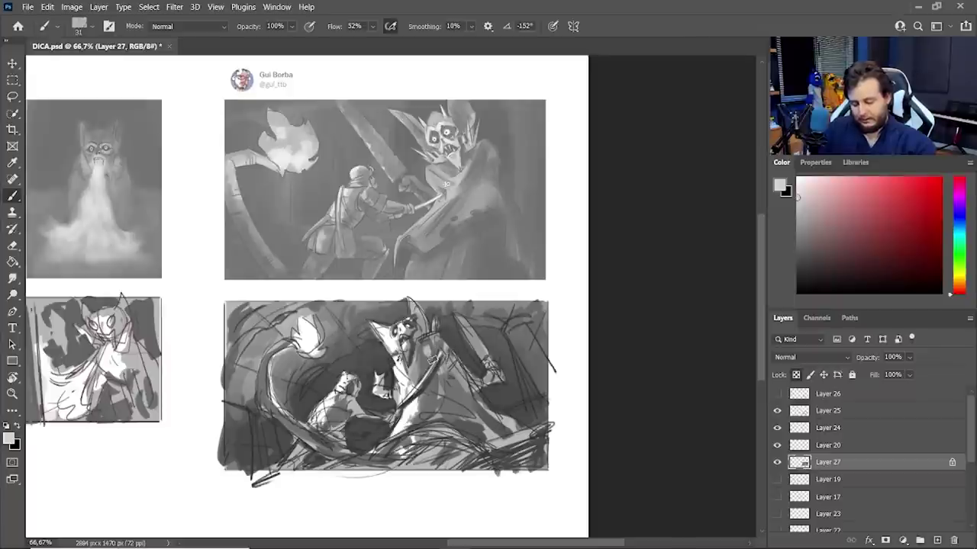
{"action": "key", "text": "ctrl+z"}
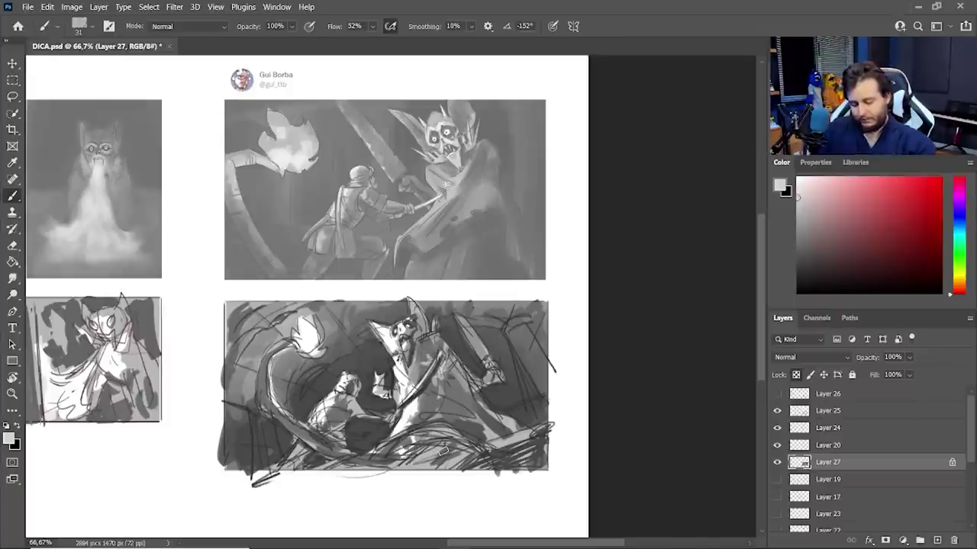
{"action": "left_click_drag", "start_coordinate": [443, 451], "coordinate": [472, 442]}
{"action": "key", "text": "ctrl+s"}
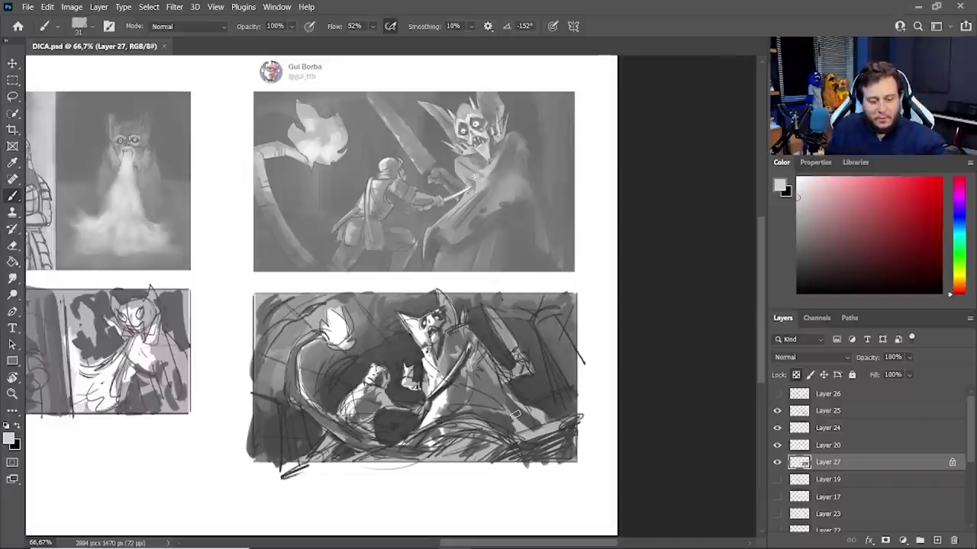
Display the whole board in full-screen mode and compare the three original artworks with their reworked thumbnails.
{"action": "left_click", "coordinate": [656, 436]}
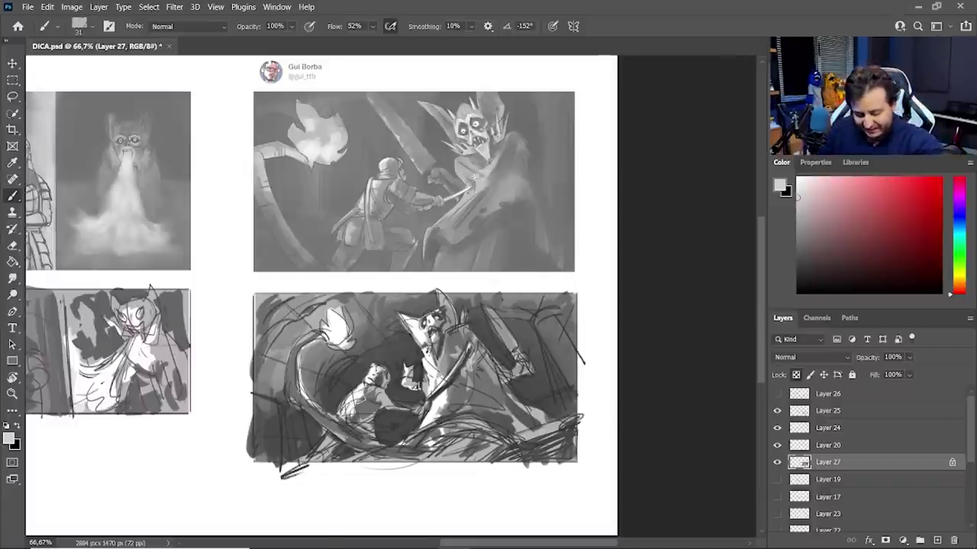
{"action": "left_click_drag", "start_coordinate": [210, 378], "coordinate": [486, 407]}
{"action": "left_click", "coordinate": [360, 385], "text": "alt"}
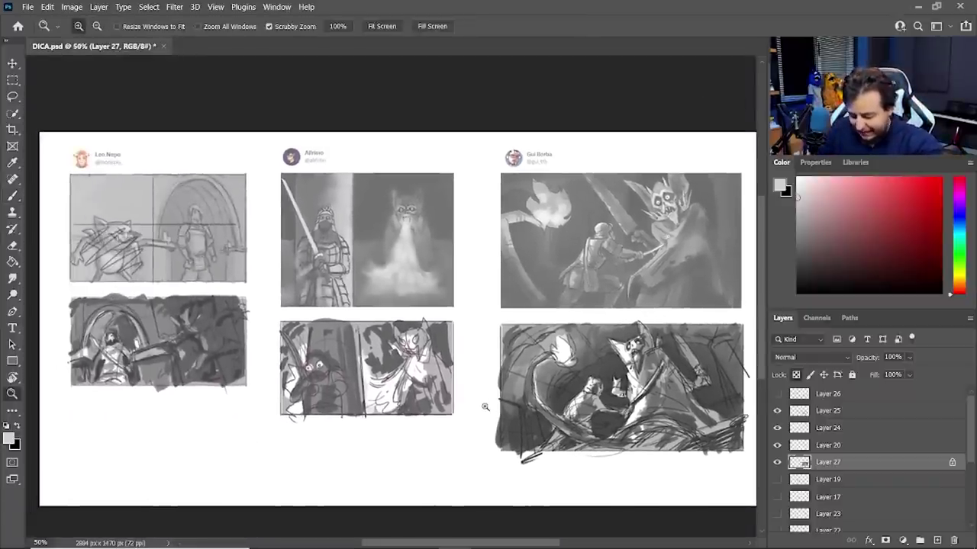
{"action": "key", "text": "f"}
{"action": "key", "text": "f"}
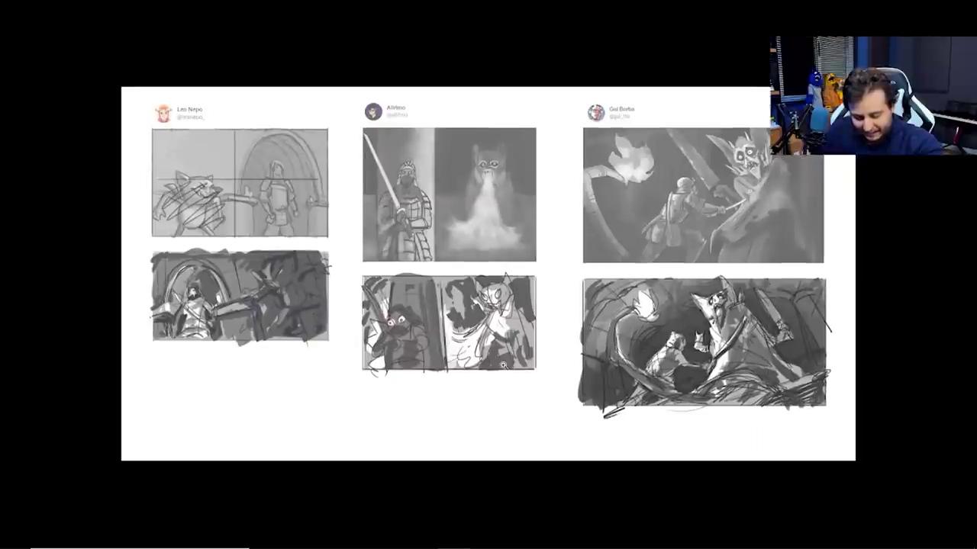
{"action": "left_click_drag", "start_coordinate": [504, 365], "coordinate": [537, 376]}
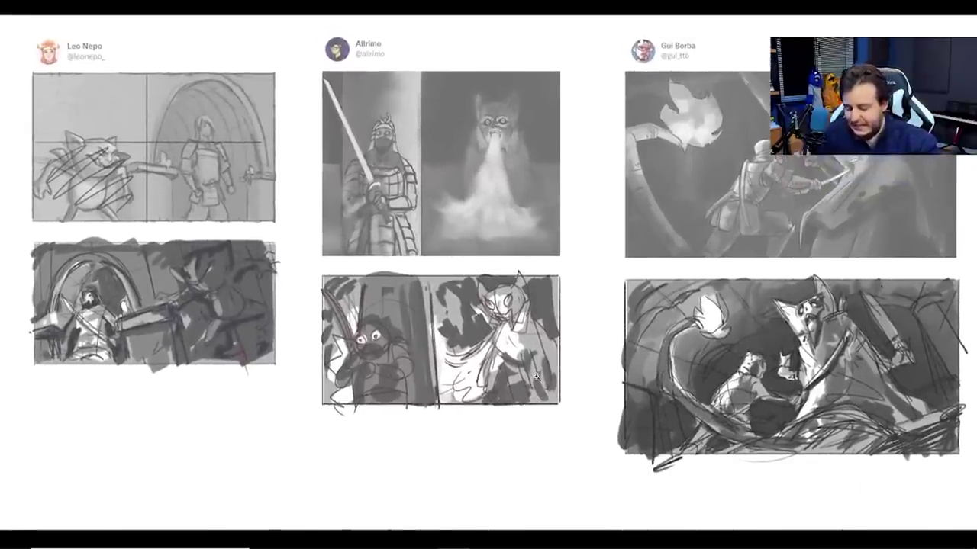